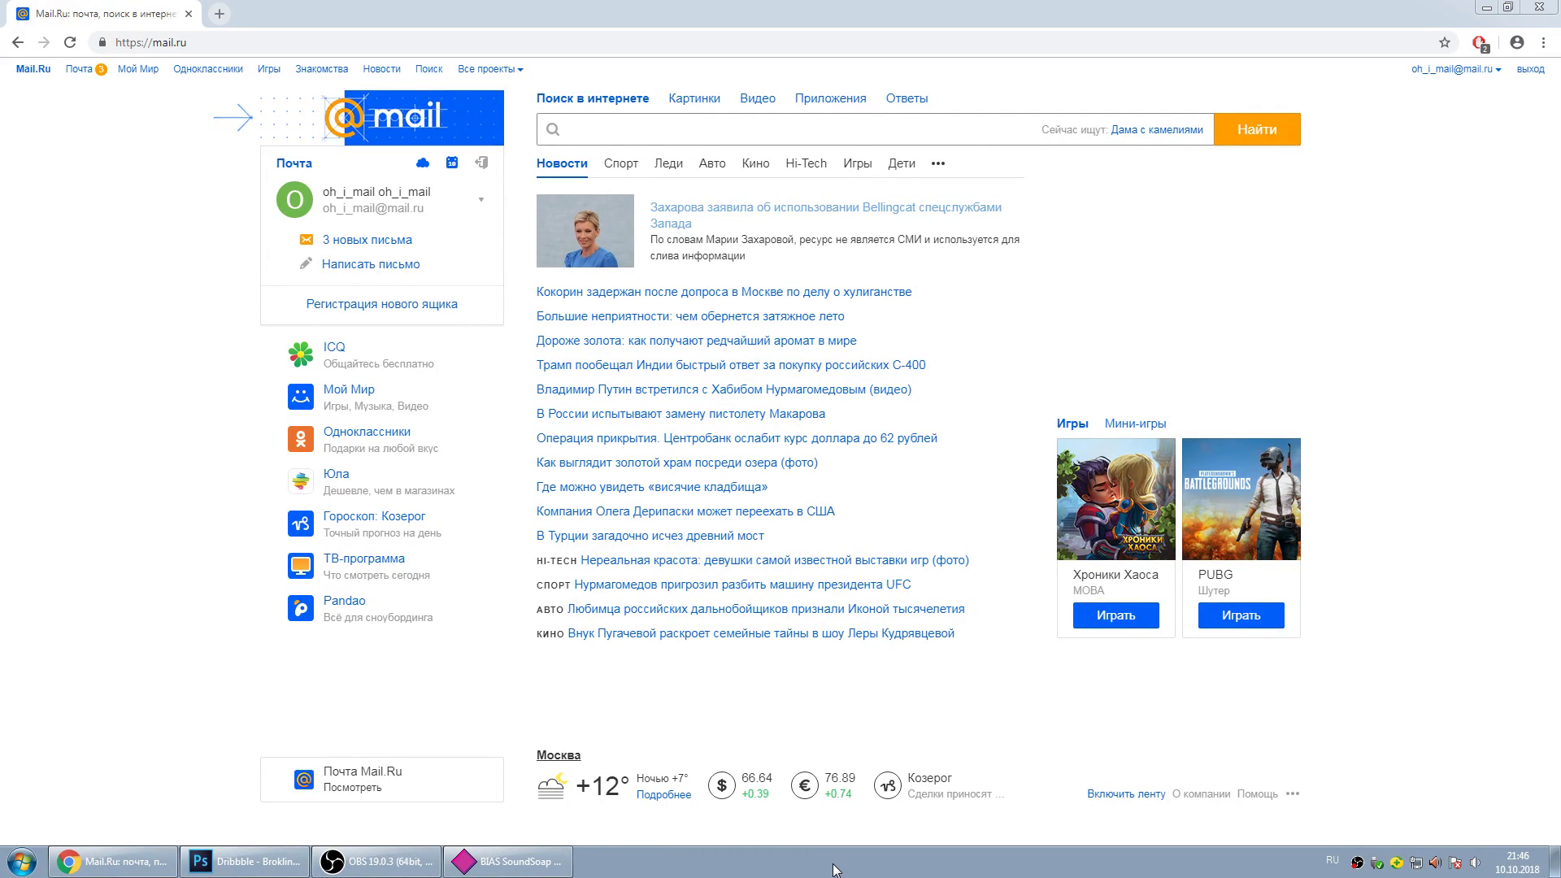
Switch from the mail.ru page in Chrome to the Dribbble 'Everyday Style' blog mockup in Photoshop.
{"action": "left_click", "coordinate": [244, 862]}
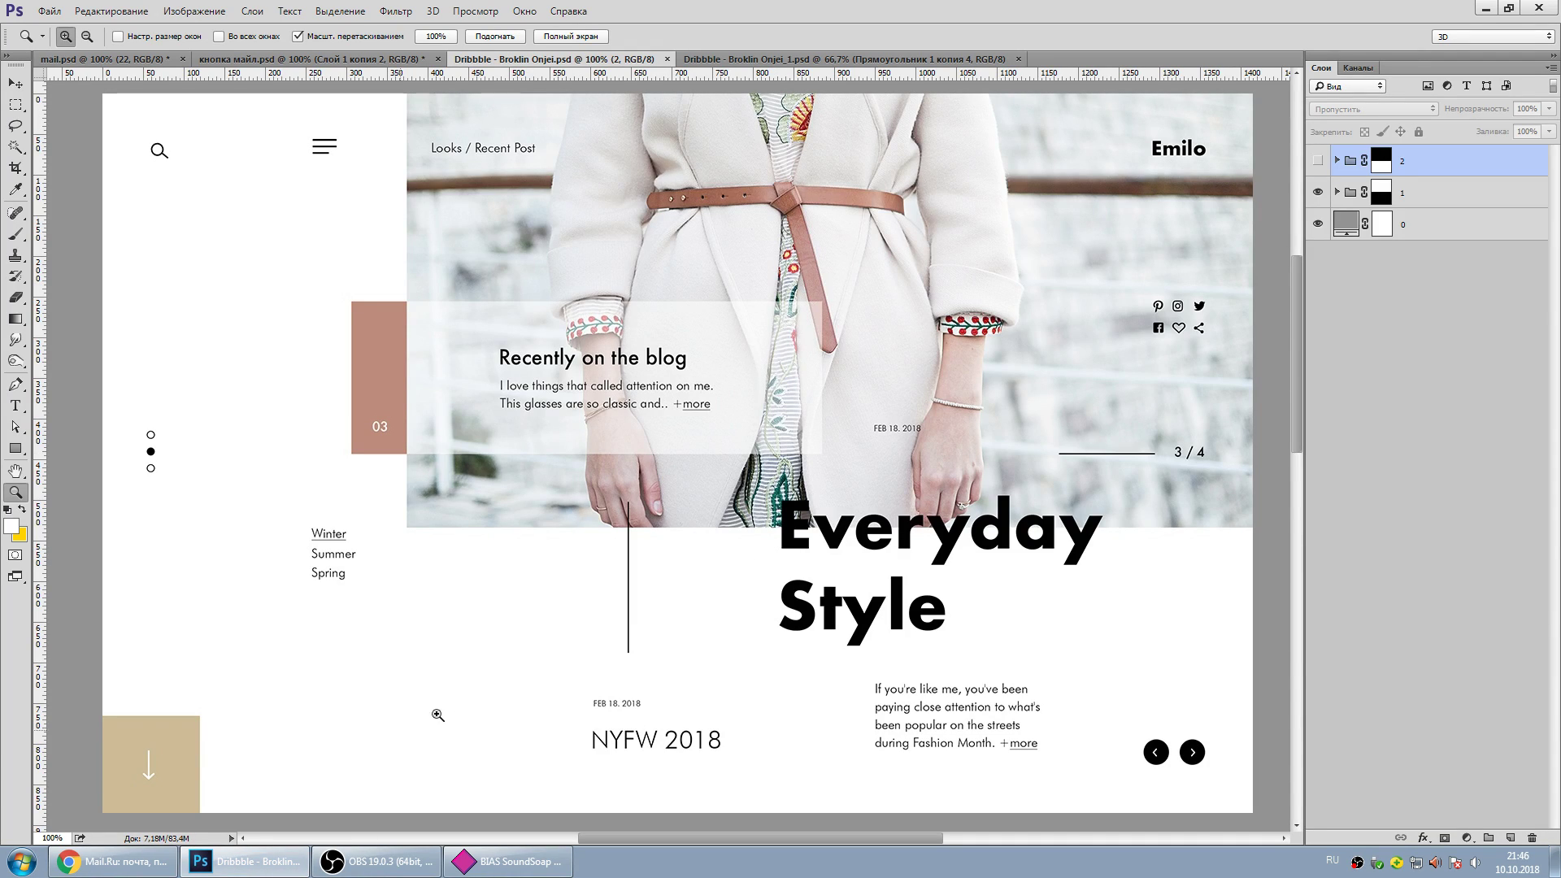
{"action": "left_click", "coordinate": [113, 861]}
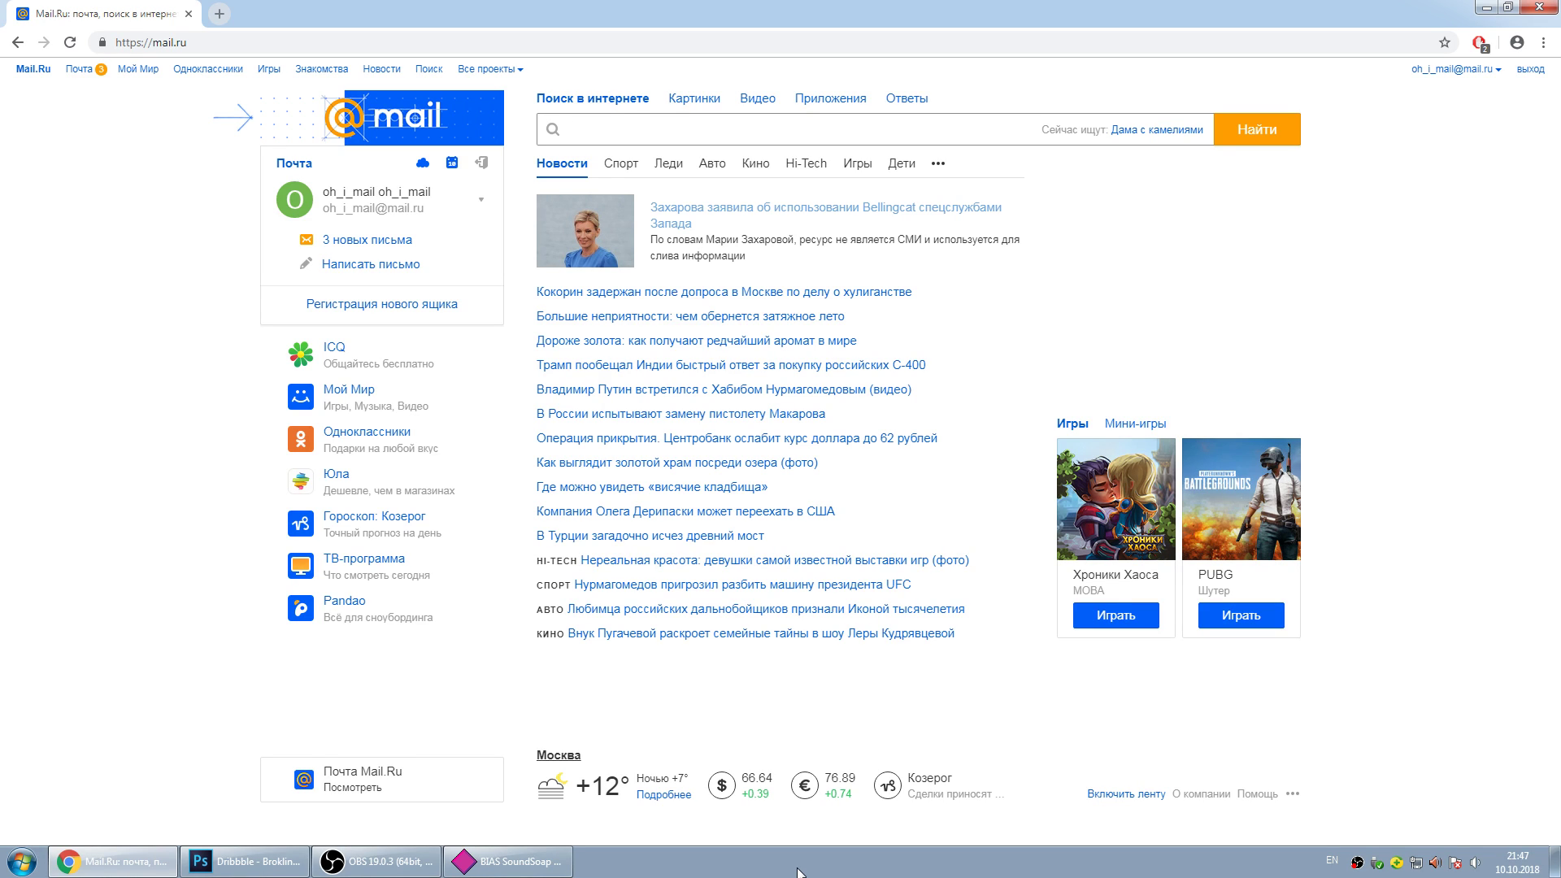
{"action": "left_click", "coordinate": [244, 861]}
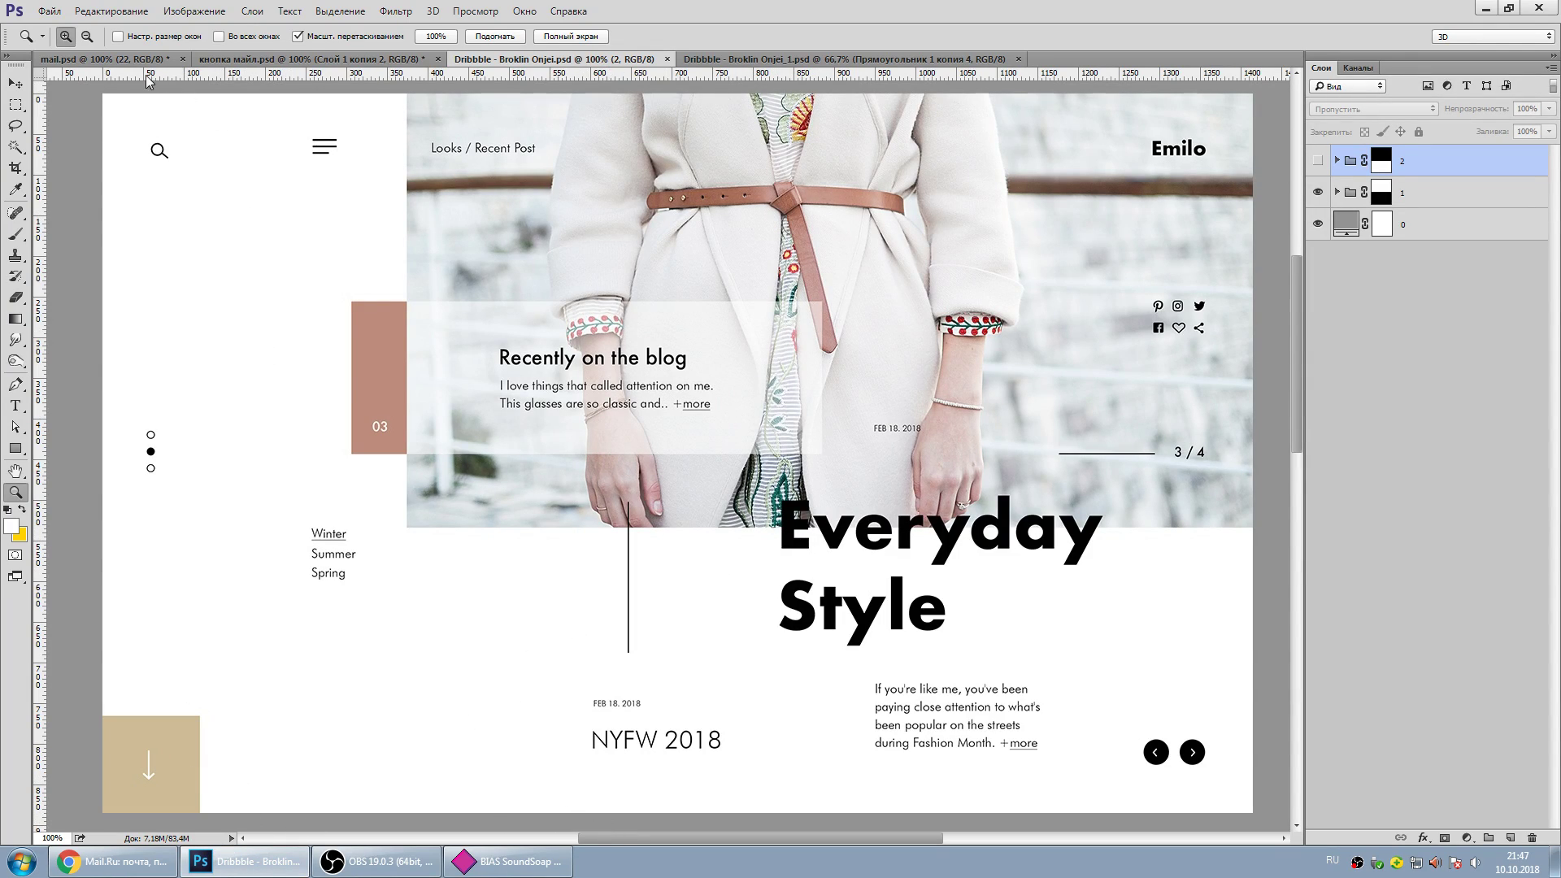
Show the mail.psd document, then bring the mail.ru page in Chrome forward.
{"action": "left_click", "coordinate": [135, 60]}
{"action": "left_click", "coordinate": [114, 861]}
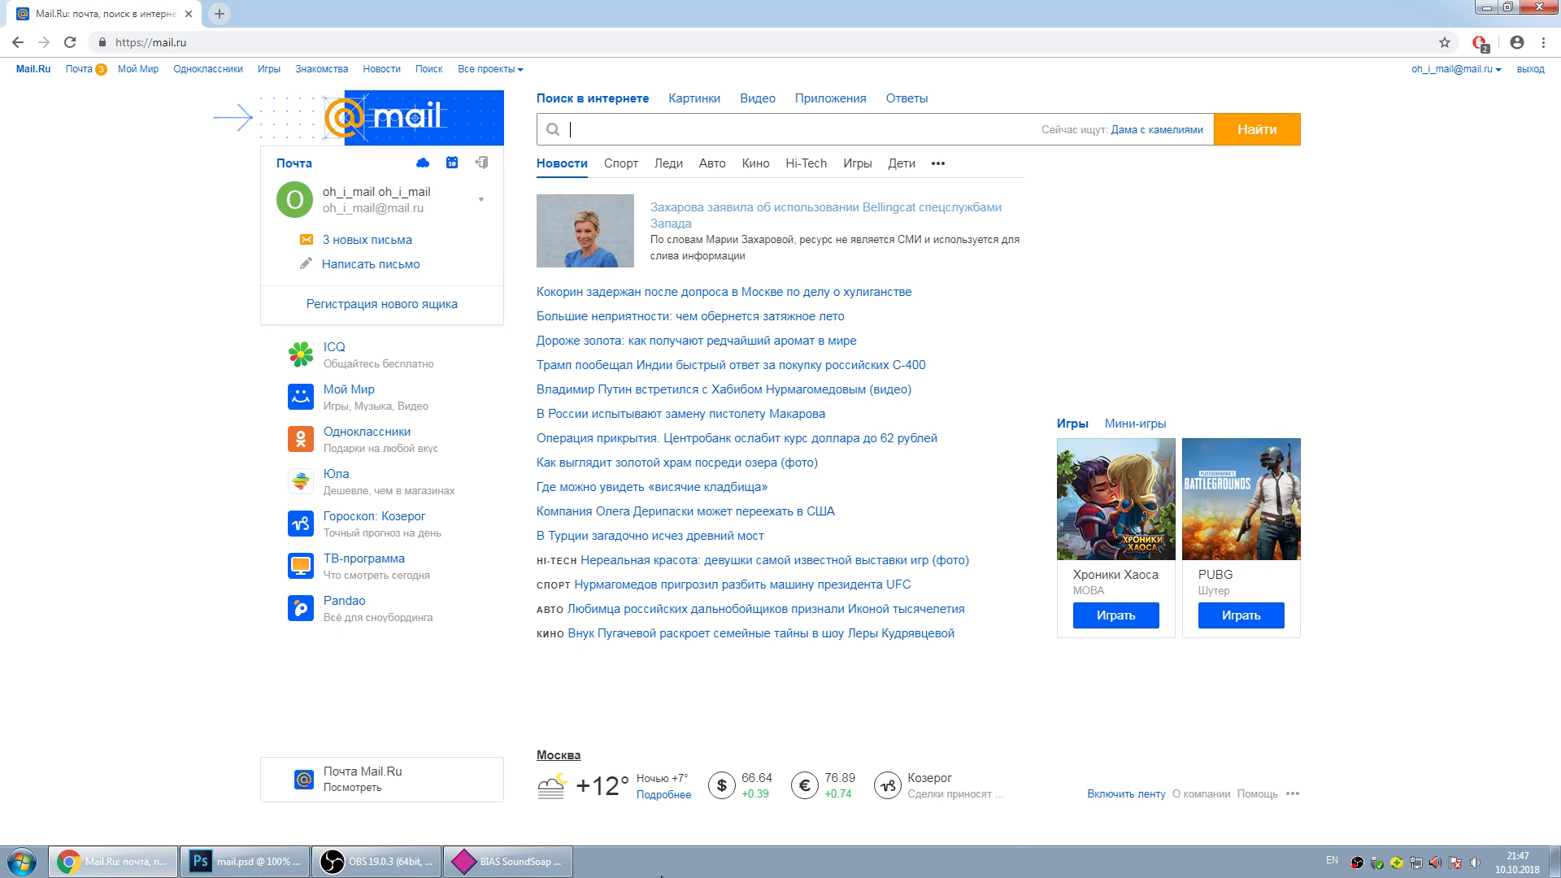
Hide layer 44's @ logo and group 33's coloured circles in mail.psd, keeping layer 44 selected.
{"action": "left_click", "coordinate": [244, 861]}
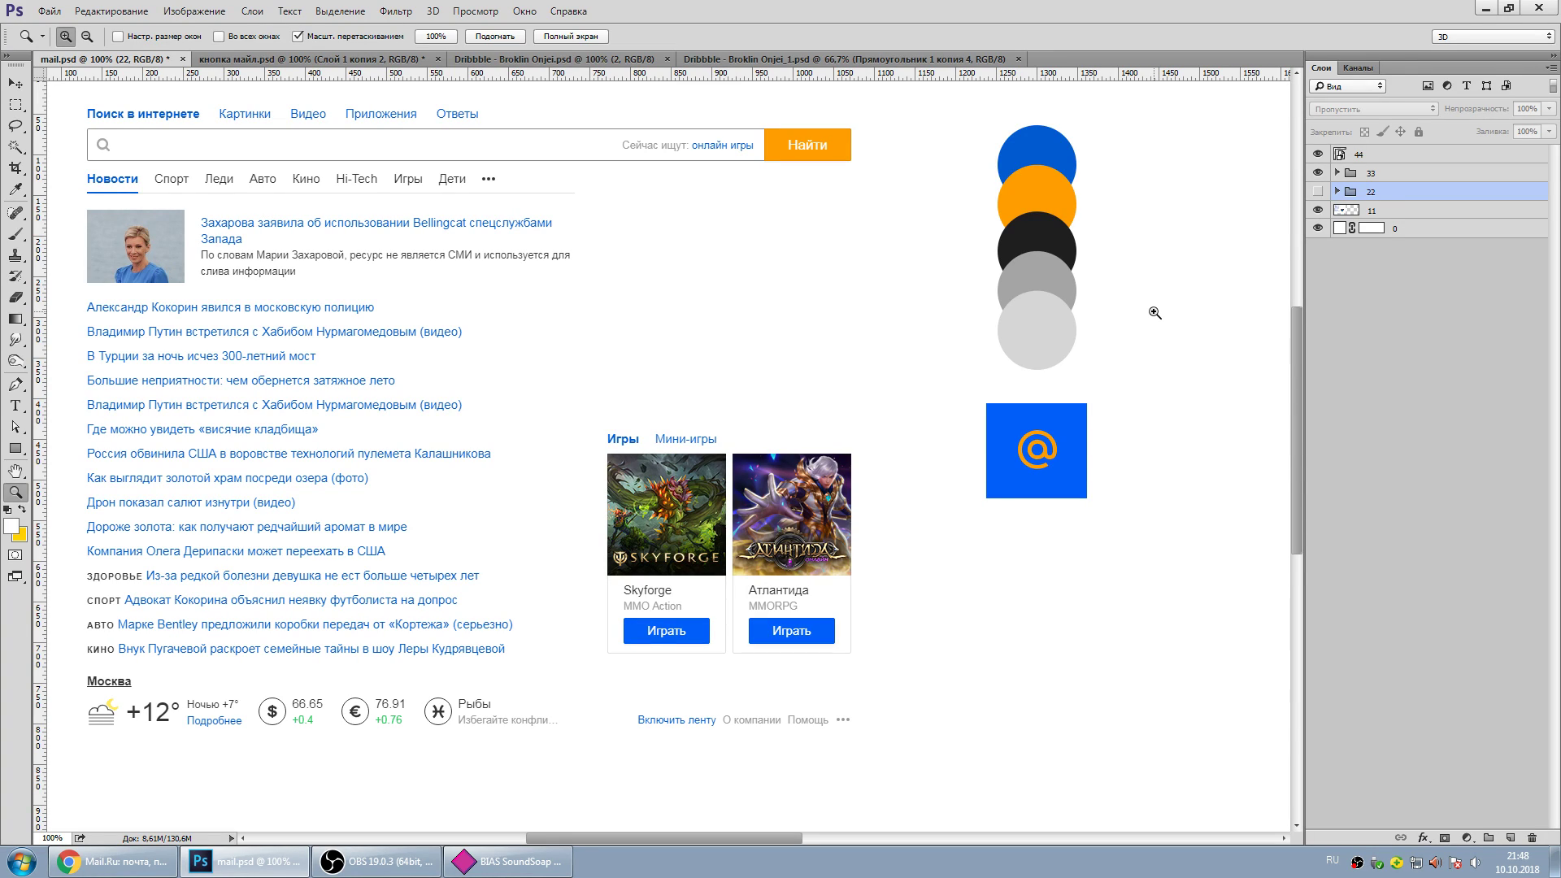
{"action": "left_click_drag", "start_coordinate": [874, 474], "coordinate": [872, 484]}
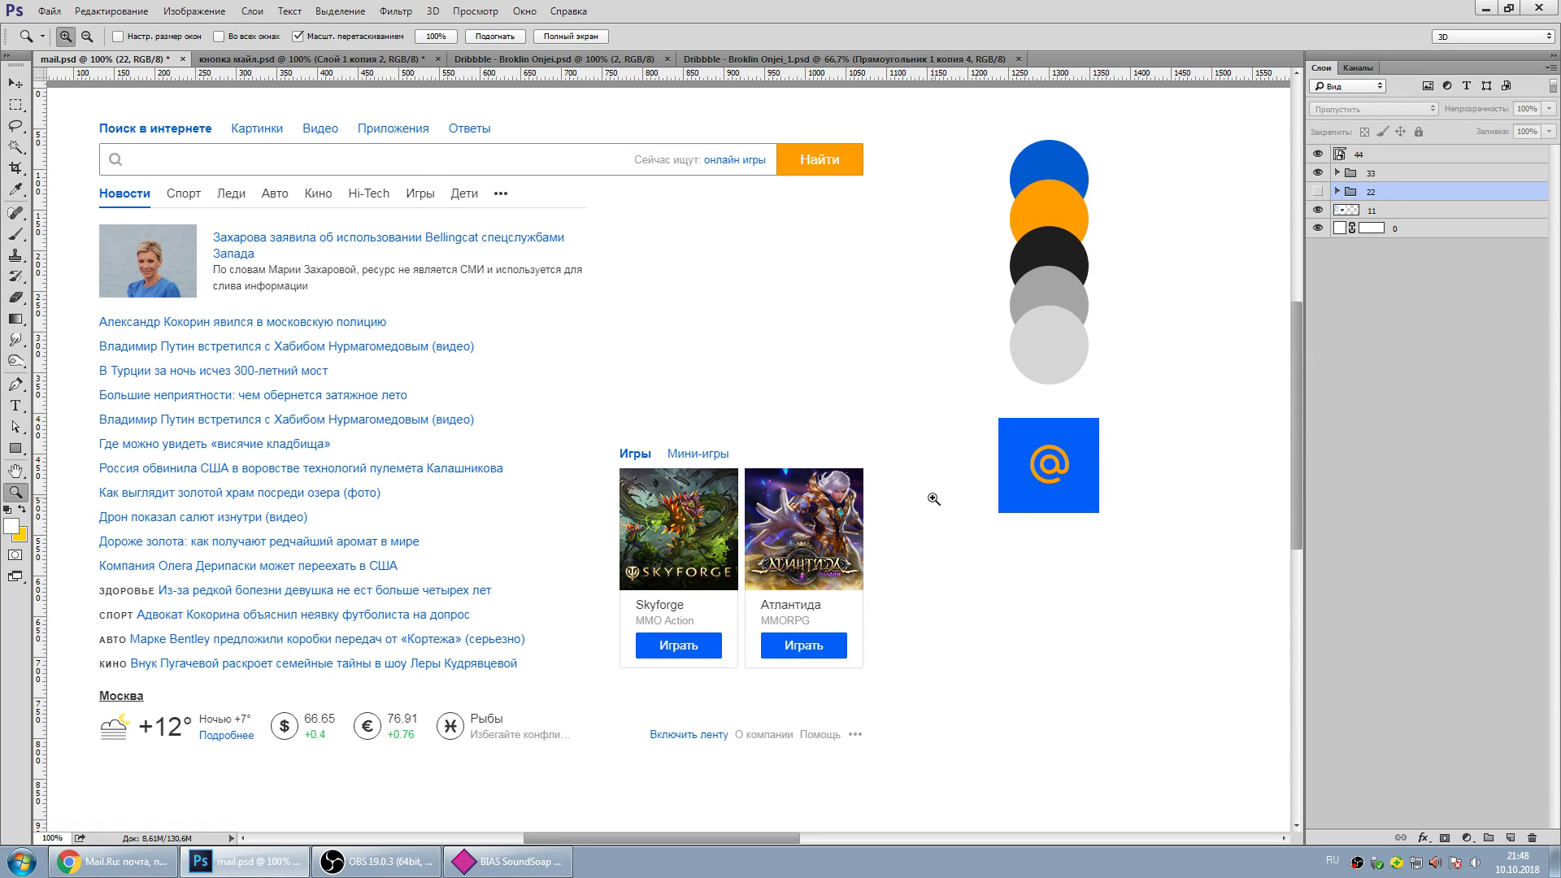
{"action": "left_click", "coordinate": [1318, 154]}
{"action": "left_click", "coordinate": [1318, 173]}
{"action": "left_click", "coordinate": [1371, 156]}
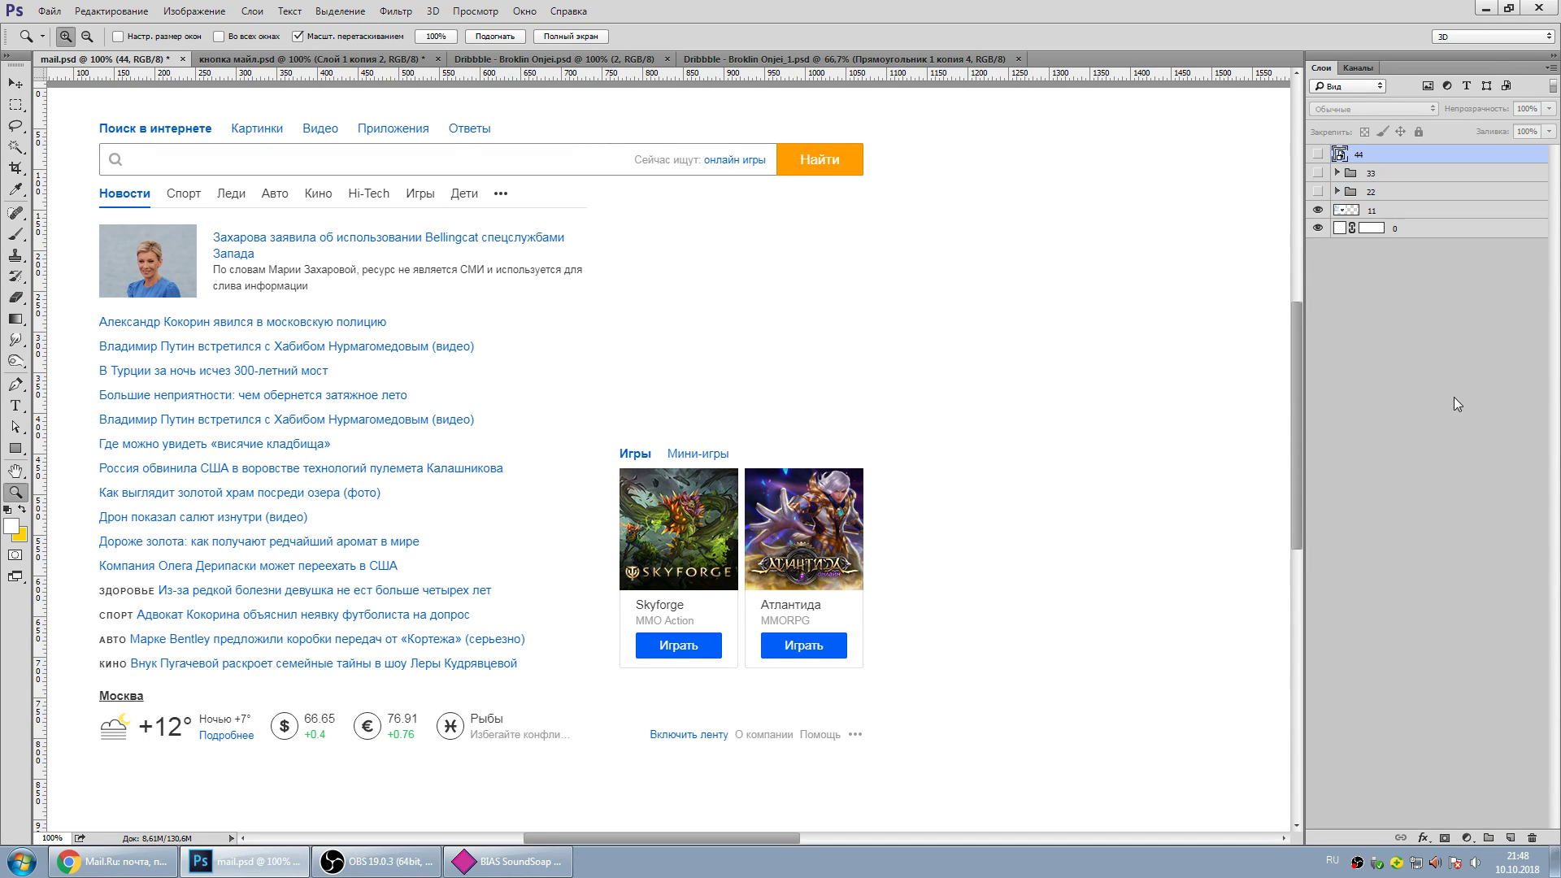
Add a new empty layer and sample the Играть button's blue as a small brush colour.
{"action": "left_click", "coordinate": [1509, 837]}
{"action": "left_click", "coordinate": [16, 234]}
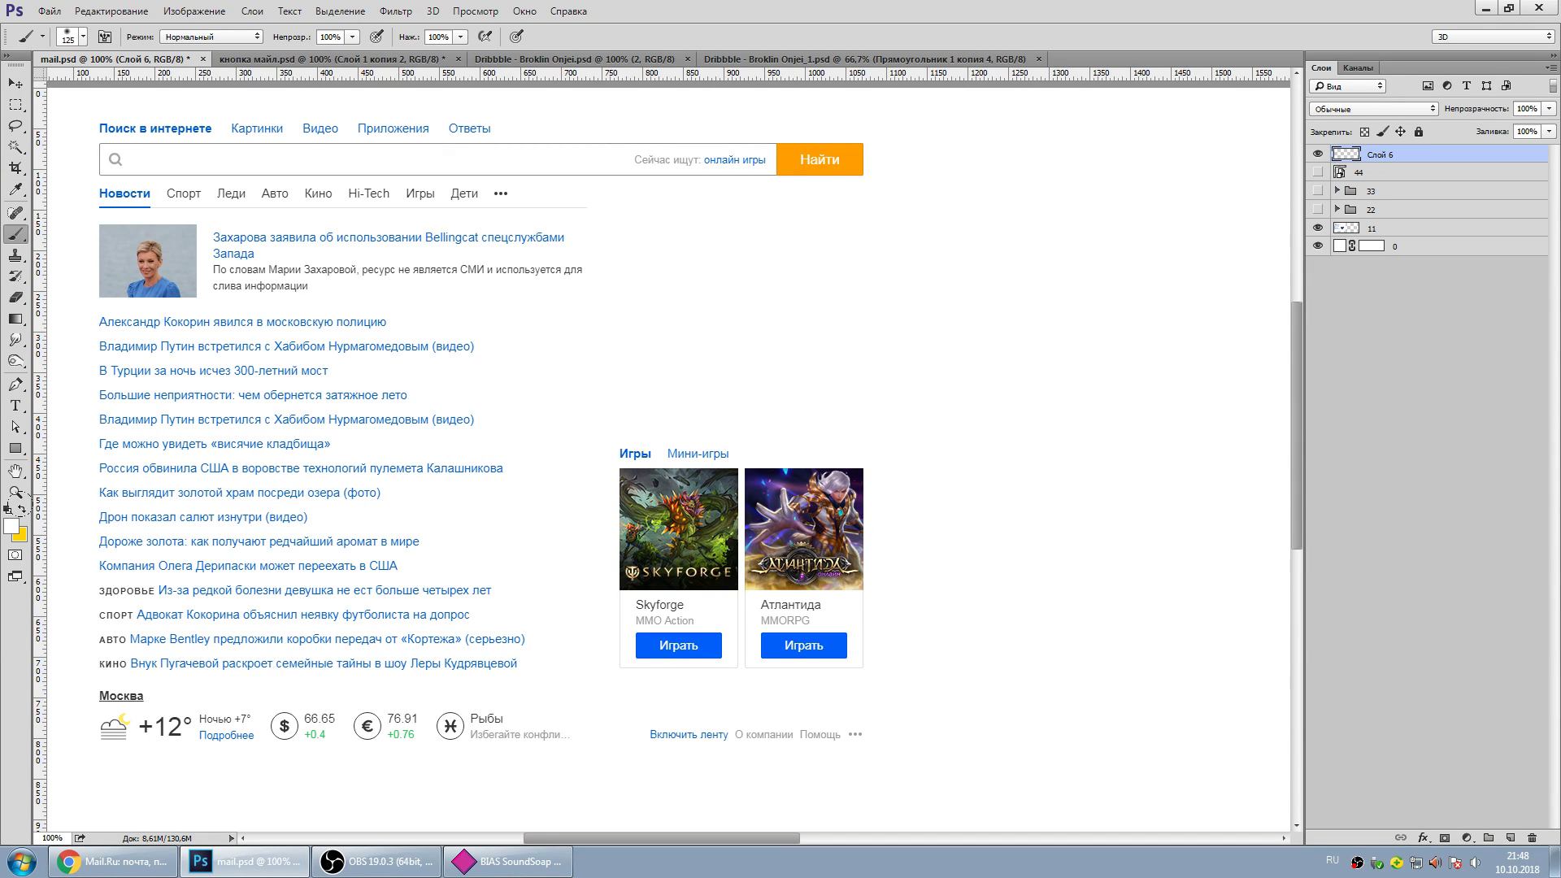
{"action": "left_click", "coordinate": [726, 637], "text": "alt"}
{"action": "key", "text": "bracketleft"}
{"action": "key", "text": "bracketleft"}
{"action": "key", "text": "bracketleft"}
{"action": "key", "text": "bracketleft"}
{"action": "key", "text": "bracketleft"}
{"action": "mouse_move", "coordinate": [843, 416]}
{"action": "left_mouse_down"}
{"action": "mouse_move", "coordinate": [881, 348]}
{"action": "mouse_move", "coordinate": [874, 375]}
{"action": "mouse_move", "coordinate": [869, 350]}
{"action": "left_mouse_up"}
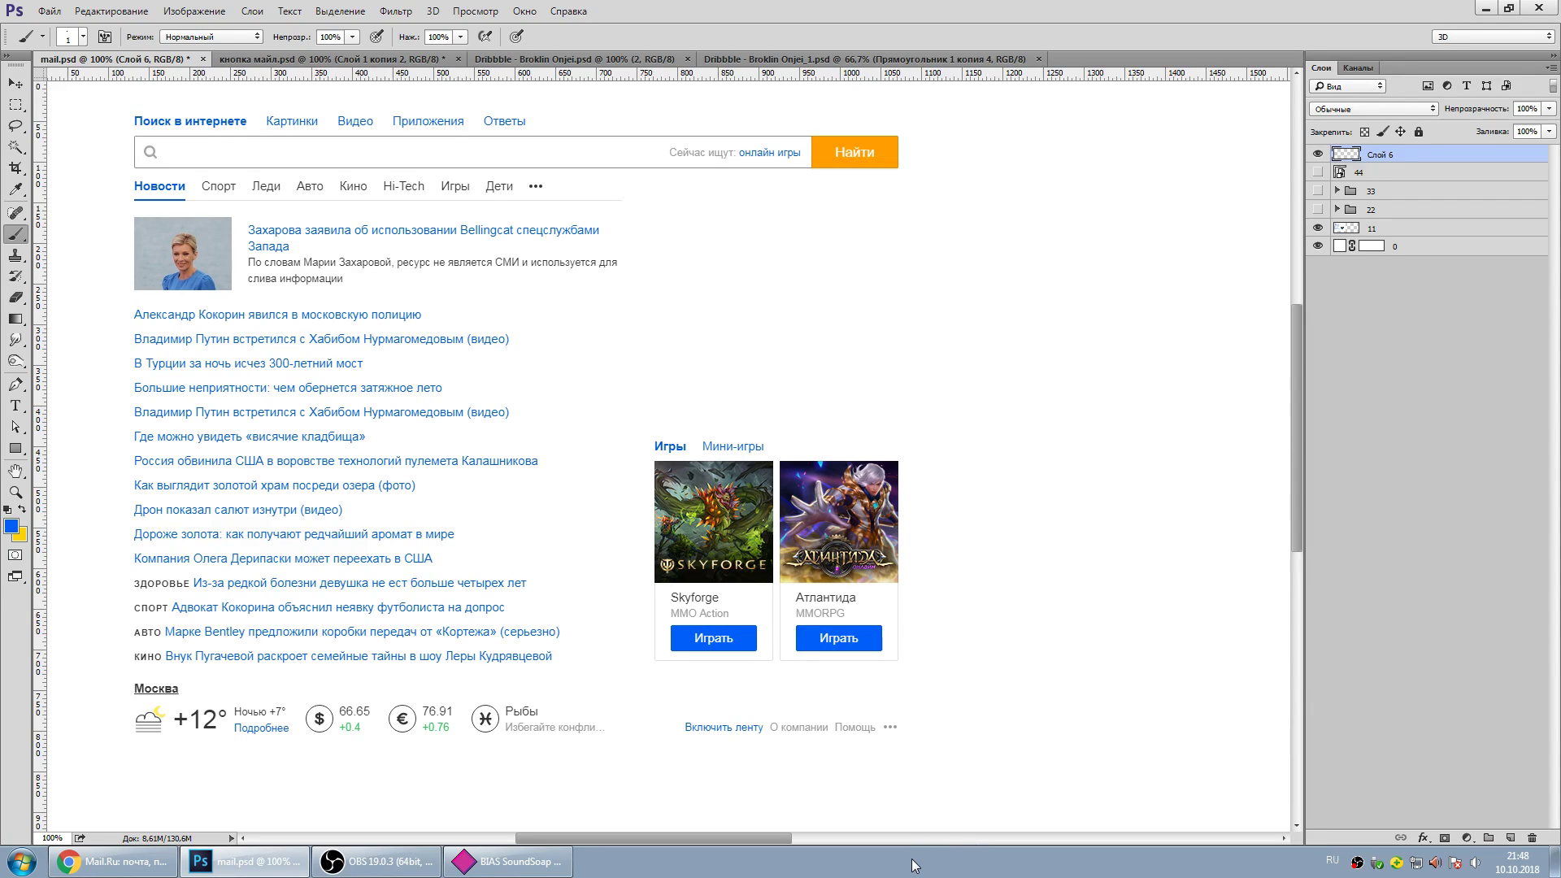
Compare the layout against the mail.ru page in Chrome, then show the @ logo layer again.
{"action": "left_click", "coordinate": [110, 861]}
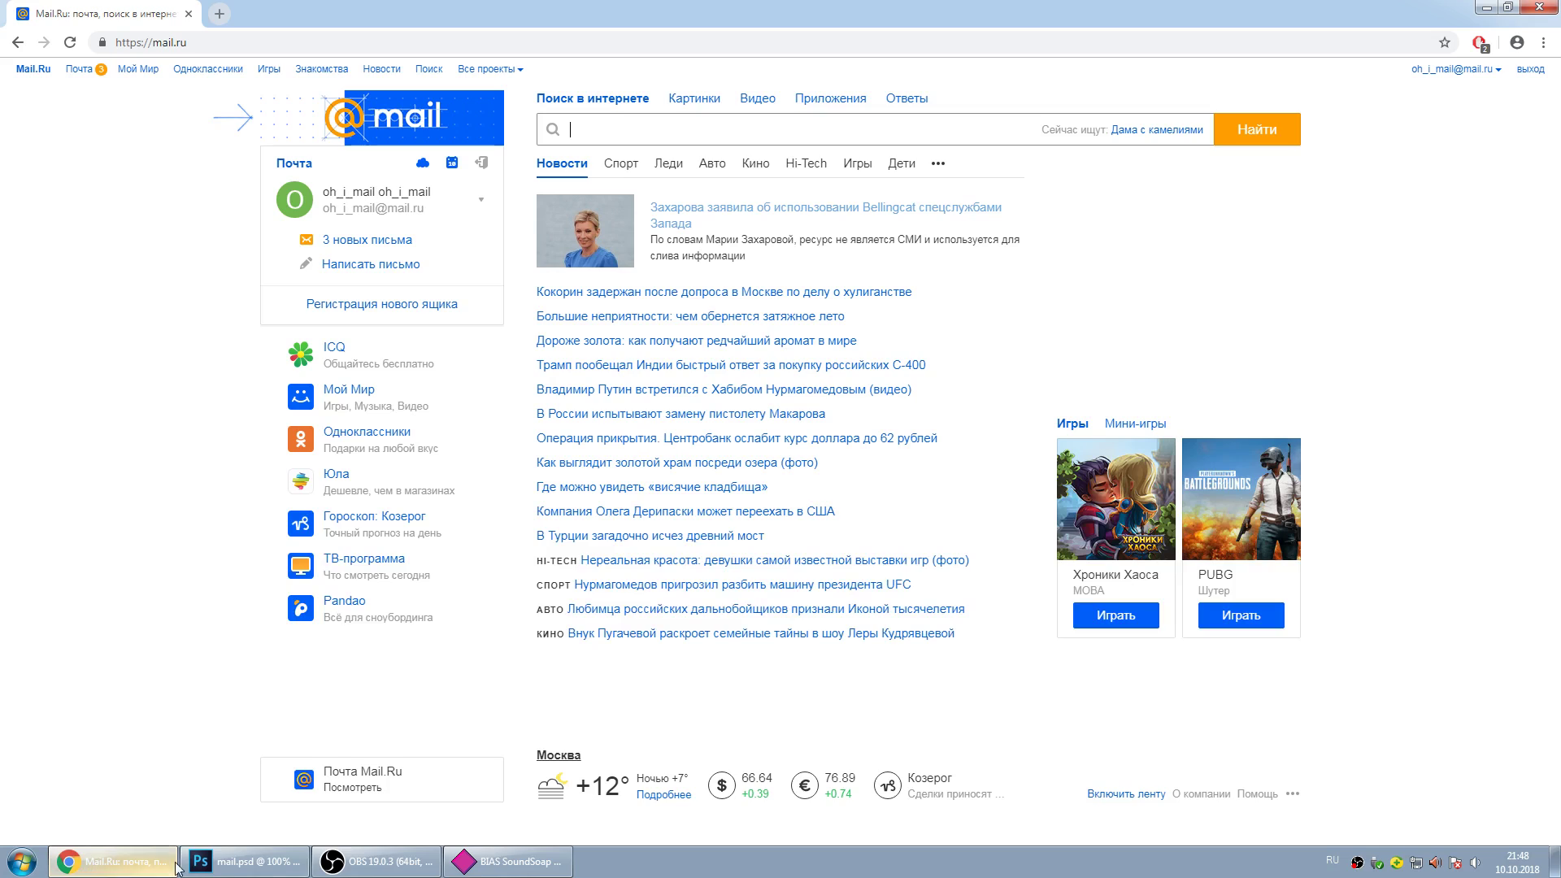
{"action": "left_click", "coordinate": [244, 861]}
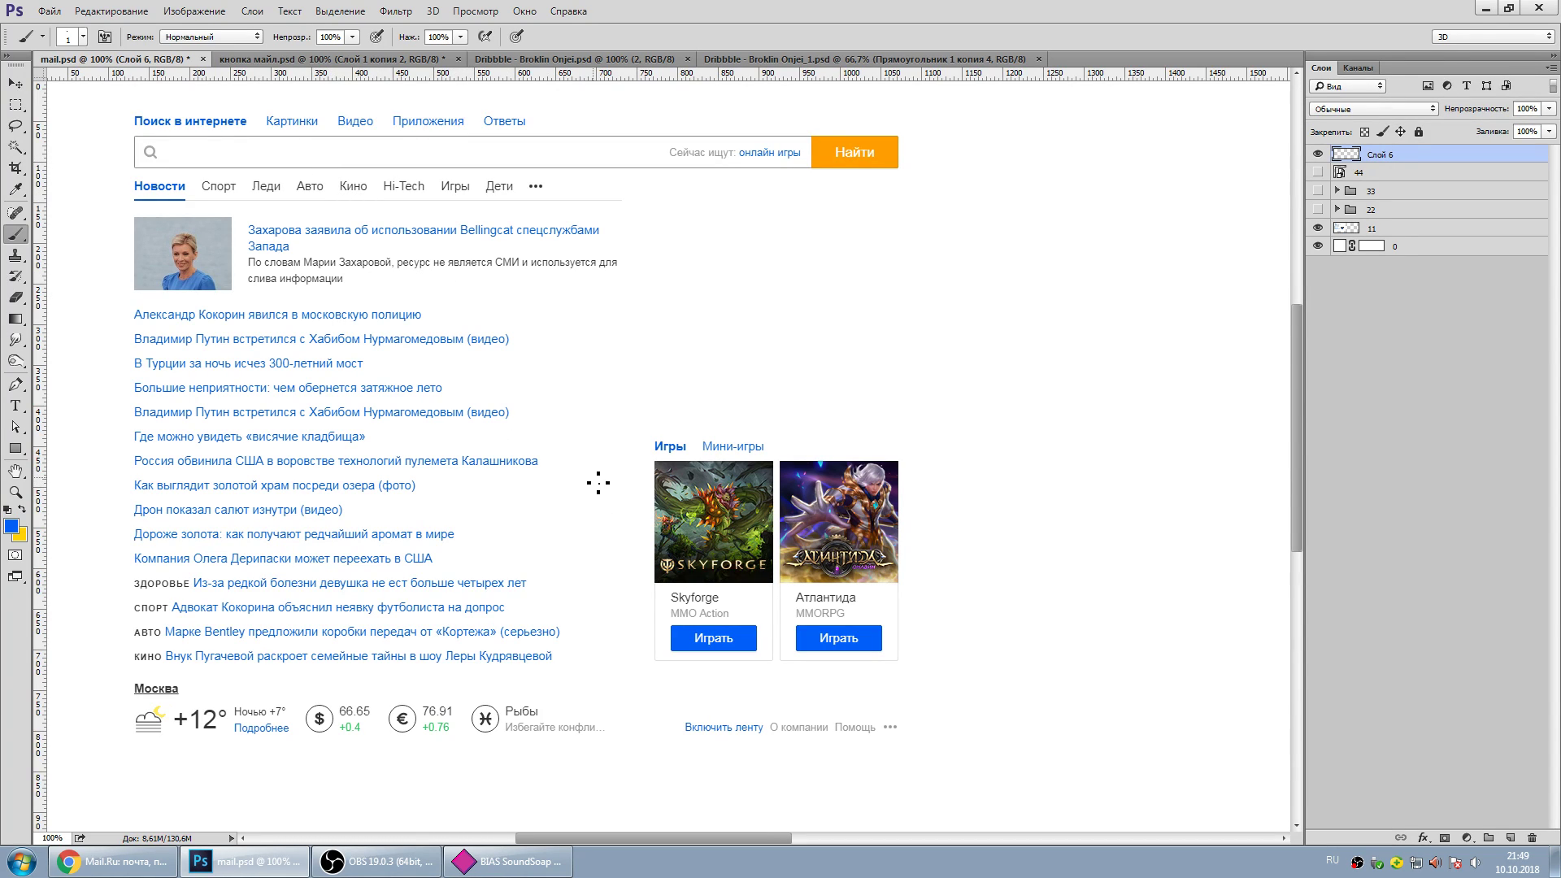
{"action": "left_click", "coordinate": [112, 861]}
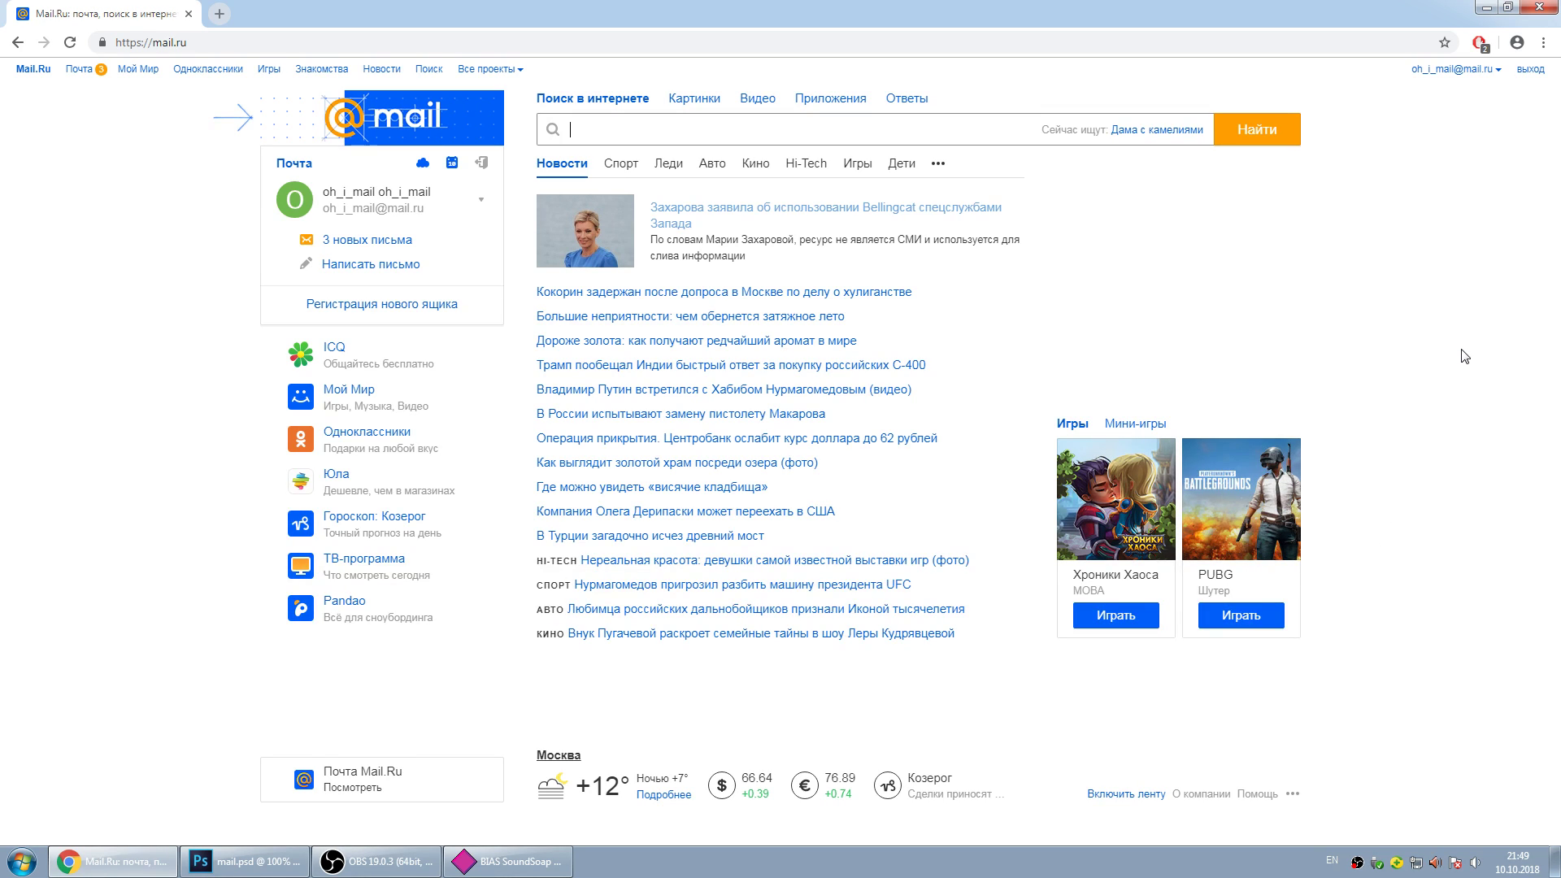
{"action": "left_click", "coordinate": [244, 861]}
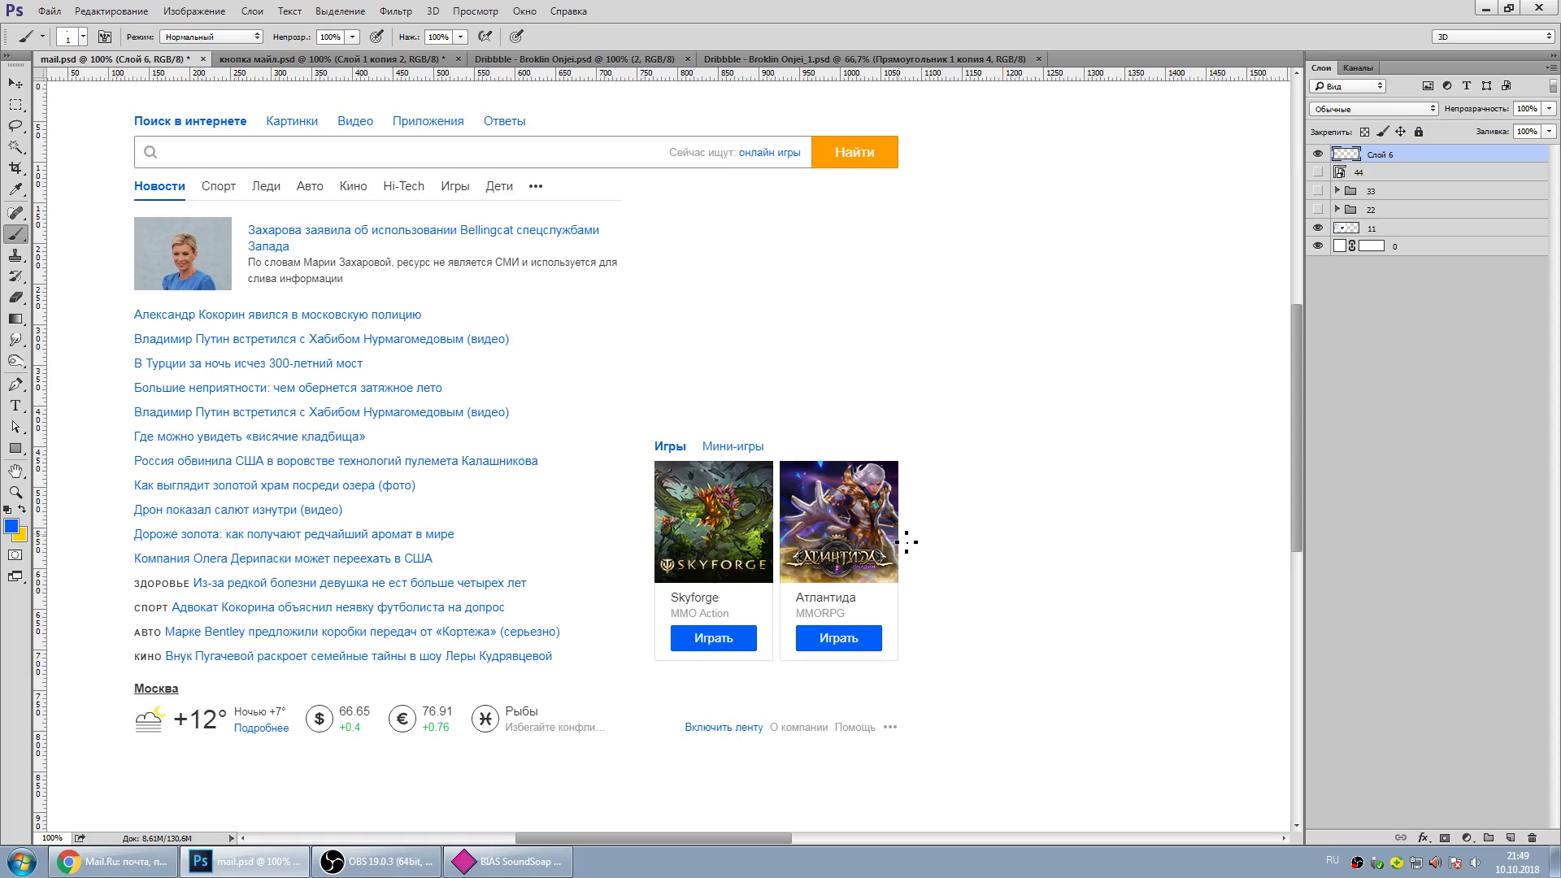
{"action": "left_click", "coordinate": [1318, 171]}
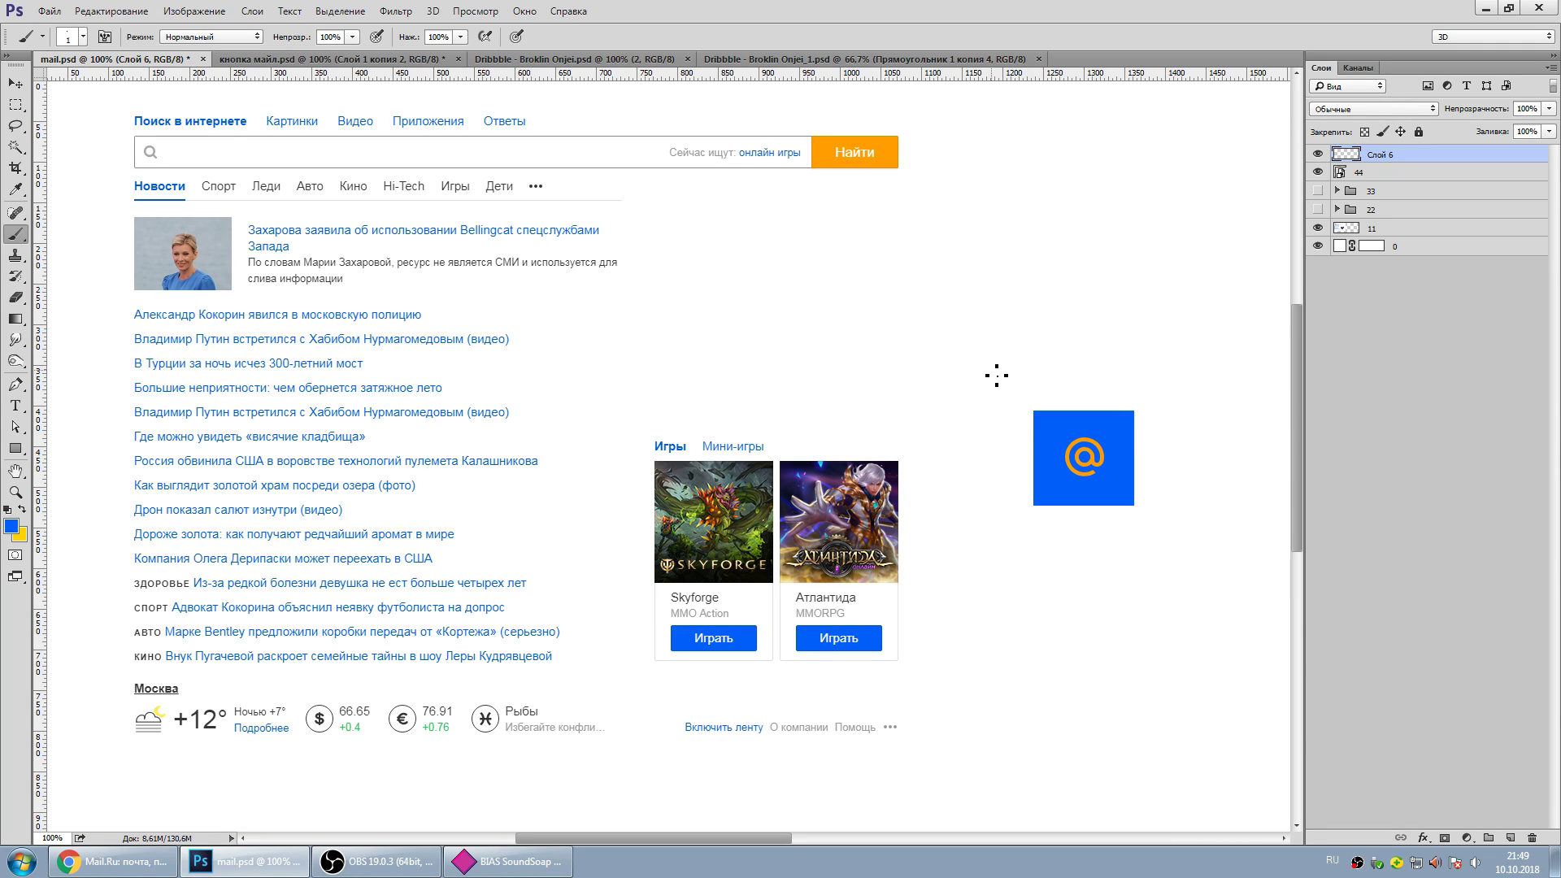
{"action": "scroll", "coordinate": [755, 672], "scroll_direction": "up", "scroll_amount": 2}
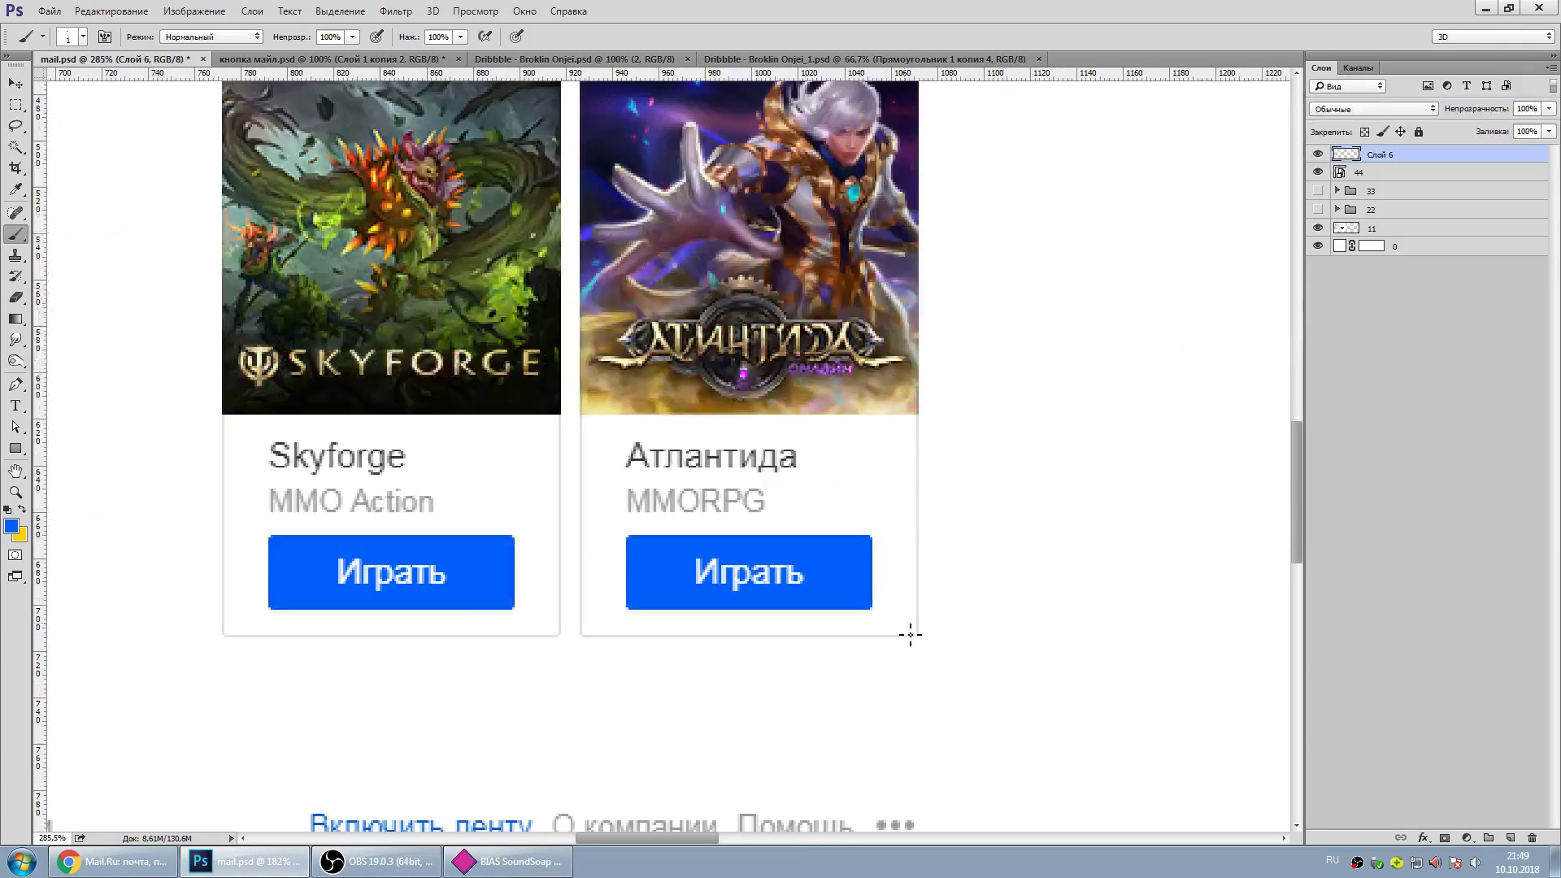
{"action": "scroll", "coordinate": [906, 631], "scroll_direction": "up", "scroll_amount": 3}
{"action": "scroll", "coordinate": [847, 541], "scroll_direction": "up", "scroll_amount": 2}
{"action": "scroll", "coordinate": [871, 541], "scroll_direction": "up", "scroll_amount": 1}
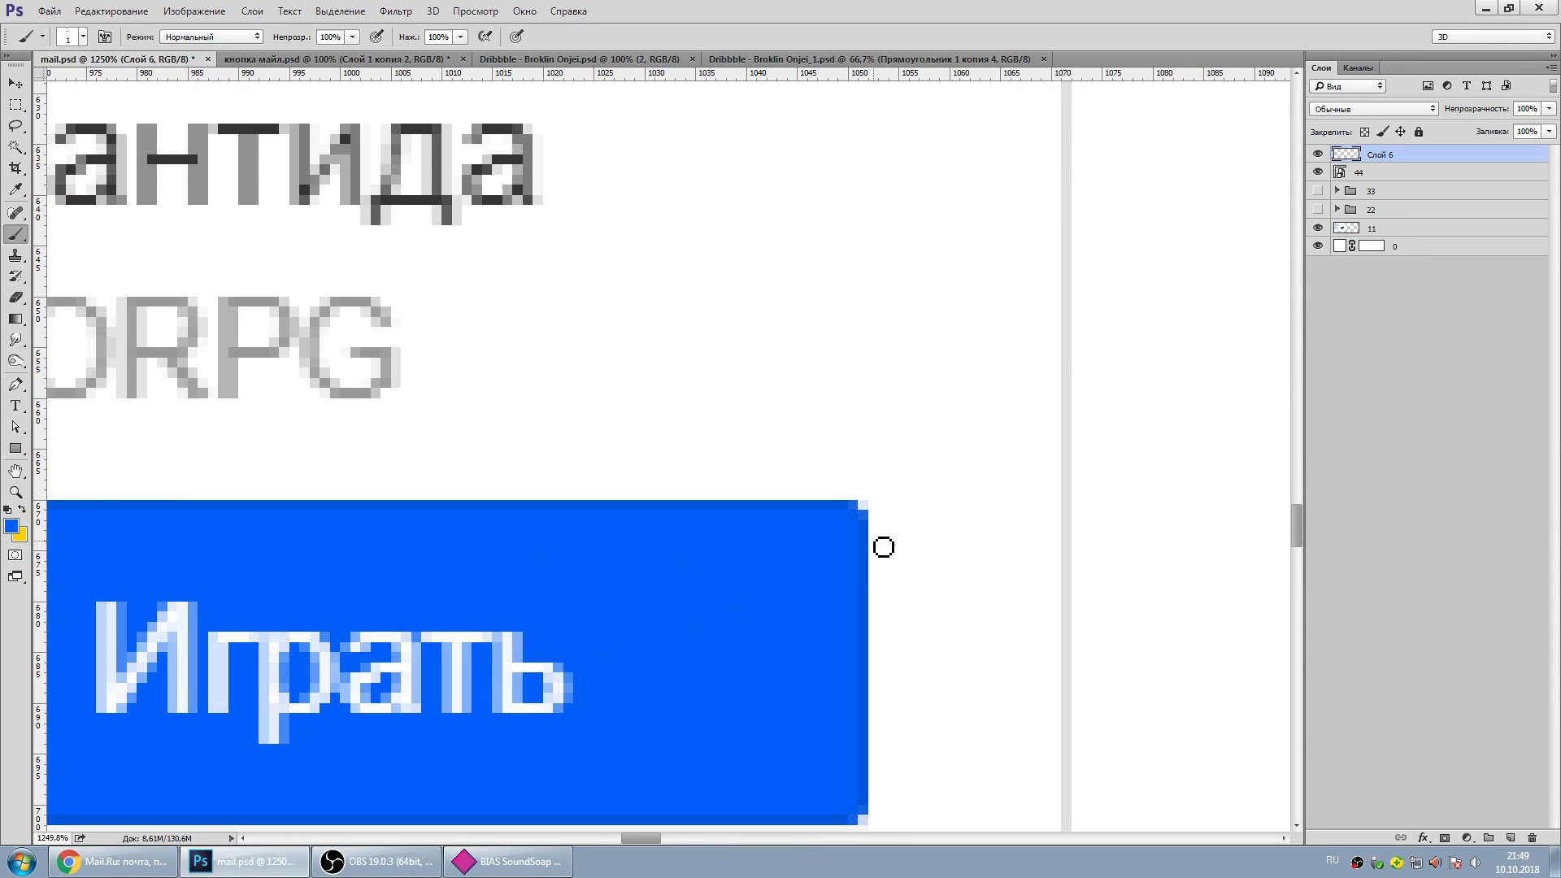
{"action": "scroll", "coordinate": [871, 558], "scroll_direction": "down", "scroll_amount": 3}
{"action": "scroll", "coordinate": [854, 582], "scroll_direction": "down", "scroll_amount": 3}
{"action": "scroll", "coordinate": [854, 582], "scroll_direction": "down", "scroll_amount": 3}
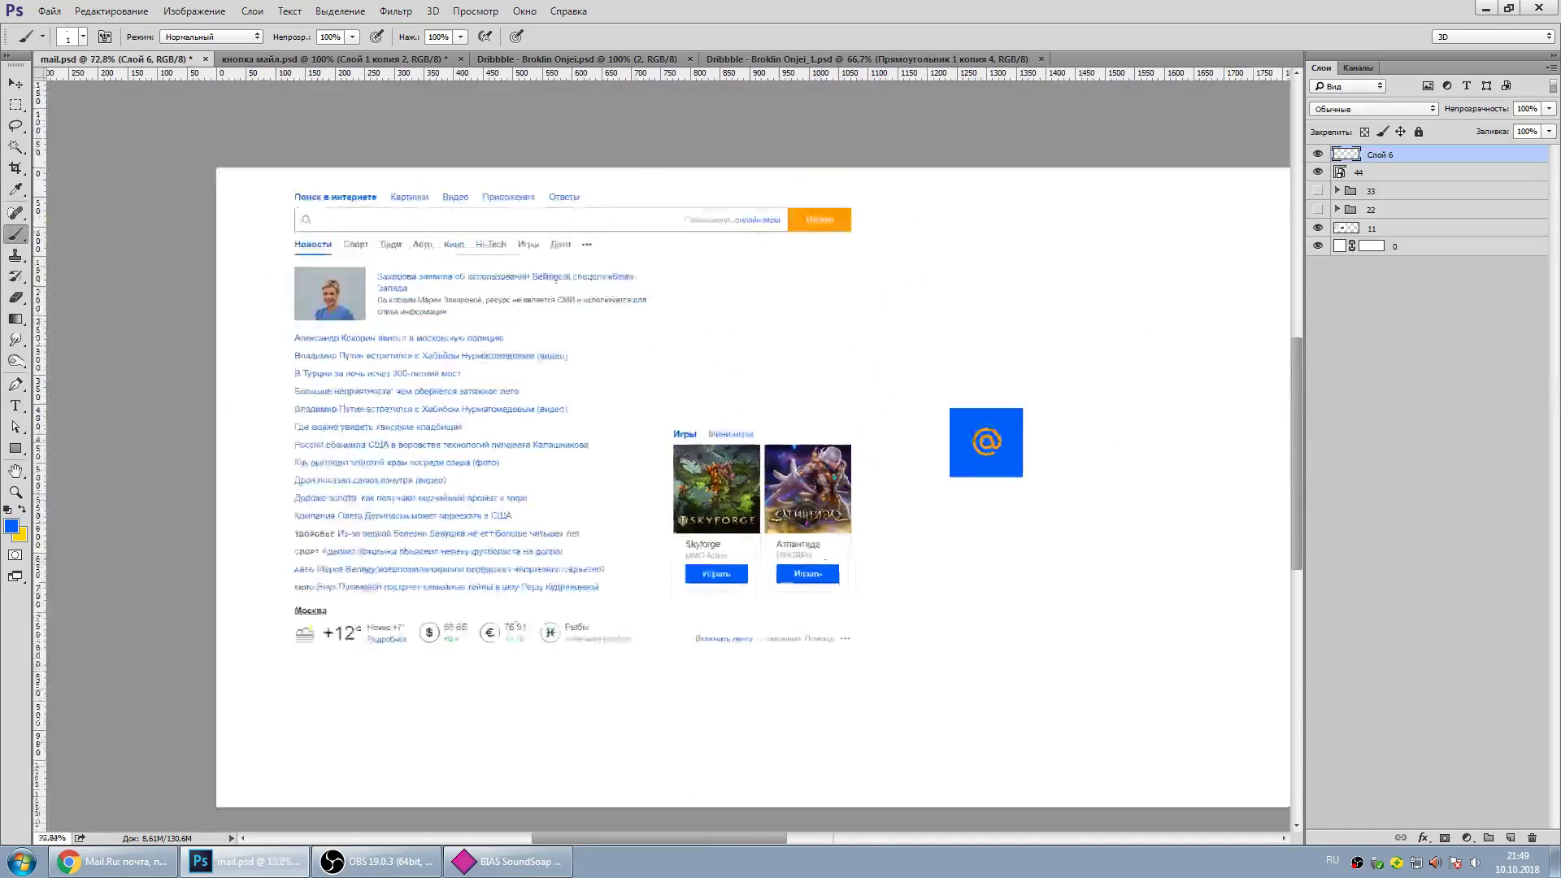
{"action": "scroll", "coordinate": [650, 488], "scroll_direction": "up", "scroll_amount": 1}
{"action": "scroll", "coordinate": [488, 488], "scroll_direction": "up", "scroll_amount": 1}
{"action": "left_click", "coordinate": [17, 496]}
{"action": "right_click", "coordinate": [587, 495]}
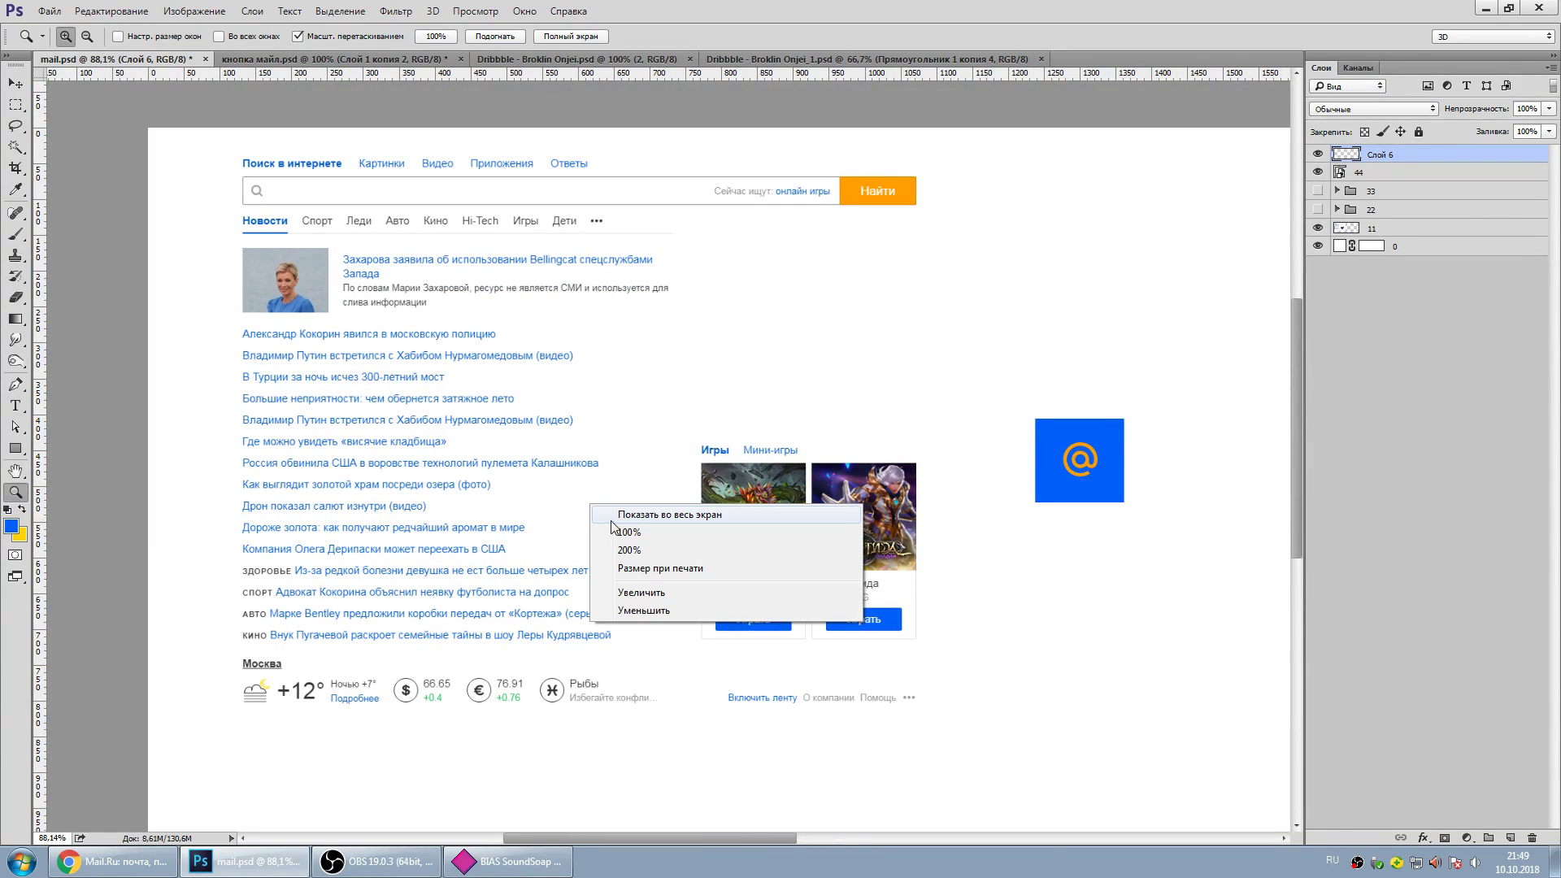
{"action": "left_click", "coordinate": [618, 530]}
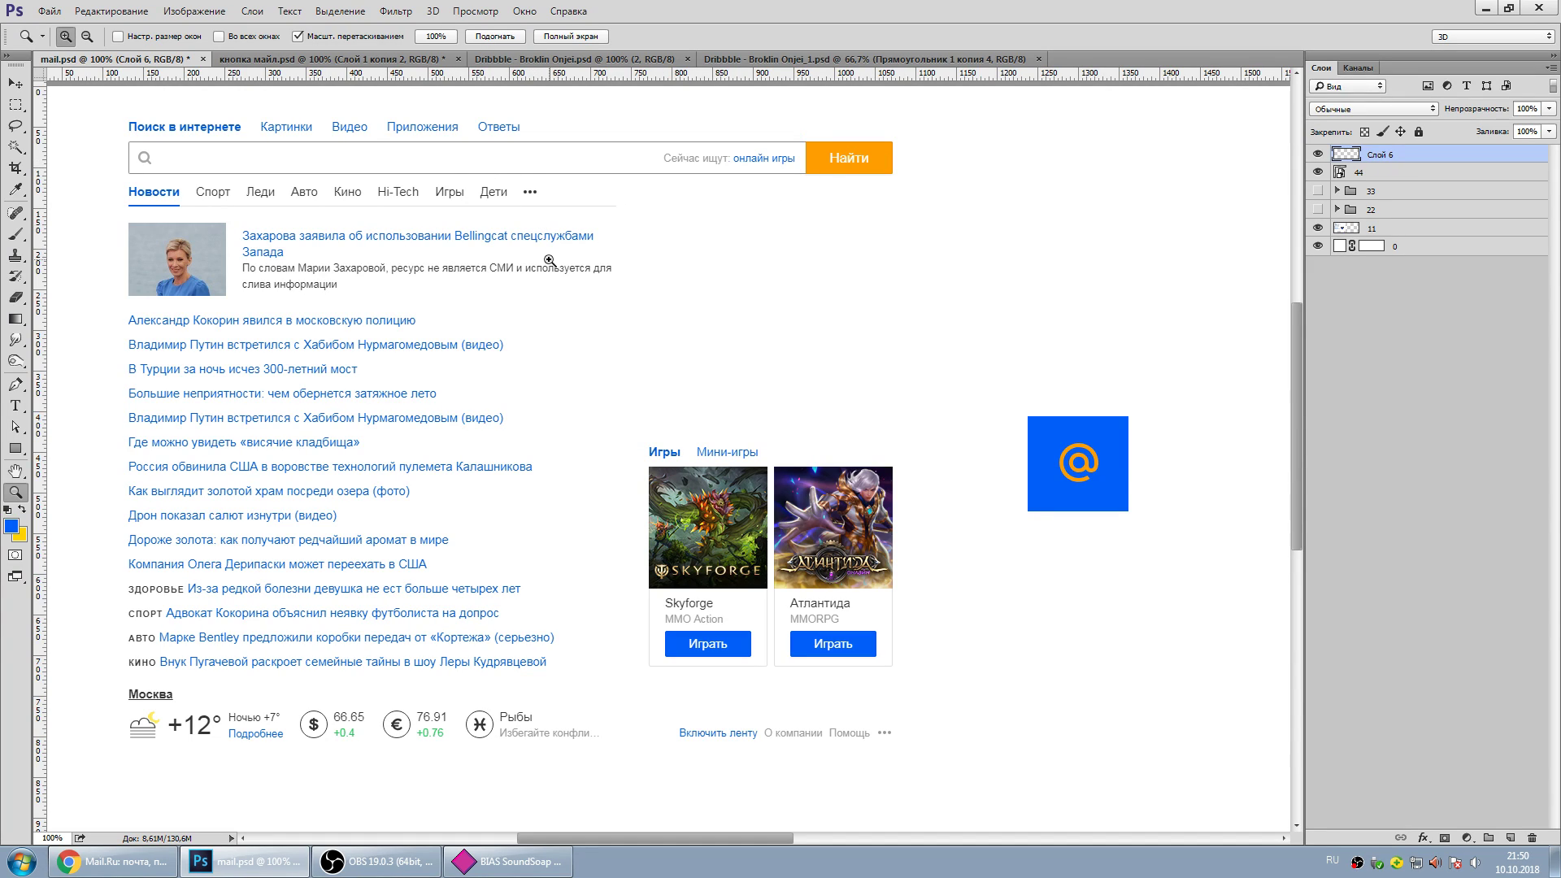
Select the Brush tool, then bring the mail.ru page in Chrome to the front.
{"action": "left_click", "coordinate": [16, 234]}
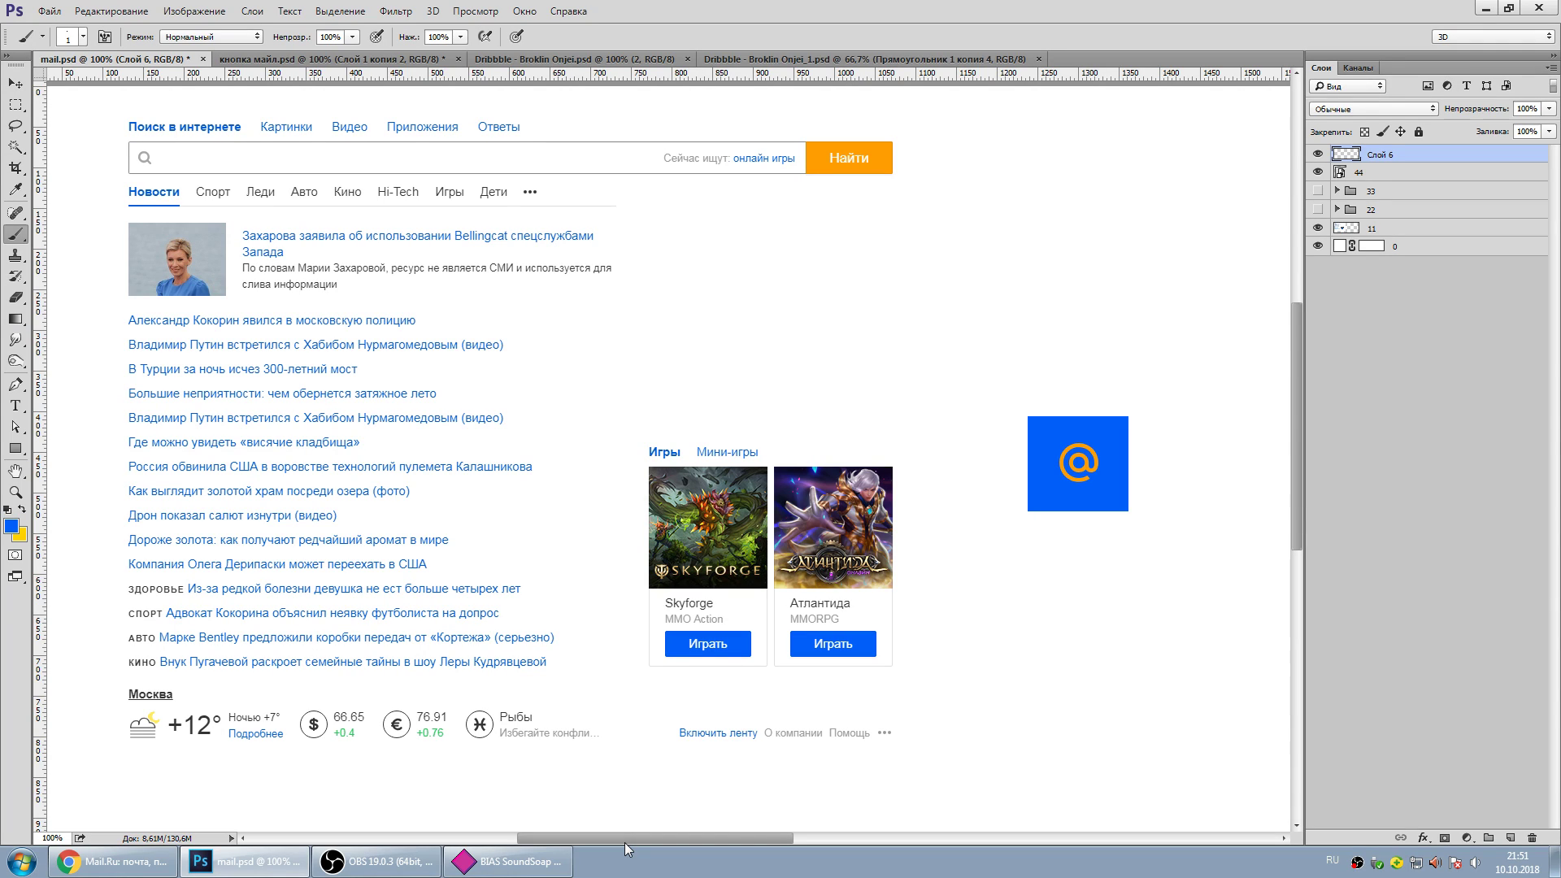
{"action": "left_click", "coordinate": [114, 861]}
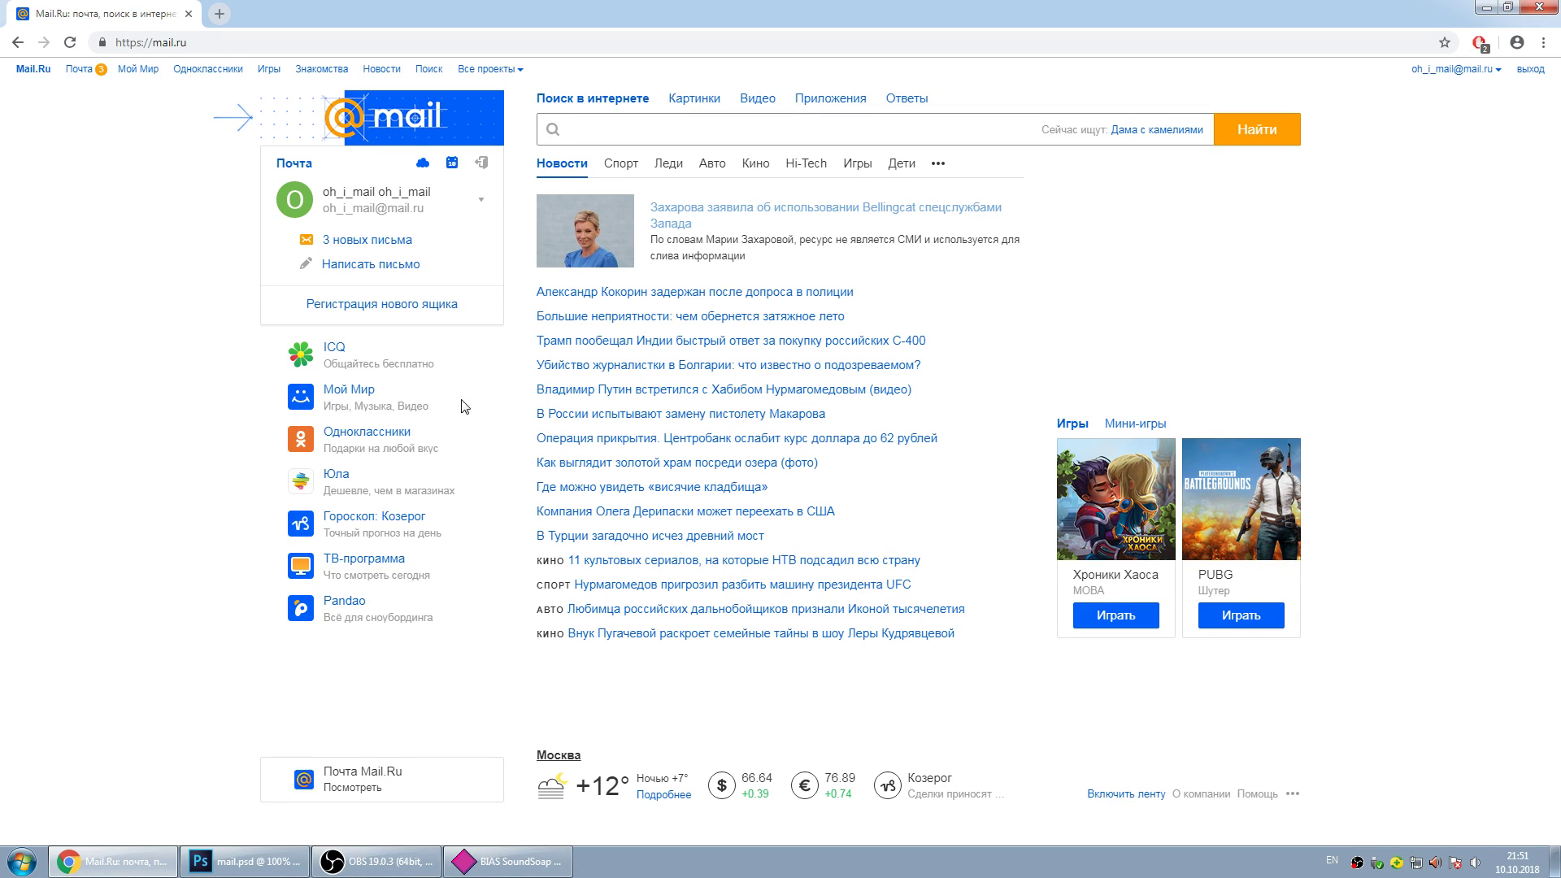
Hide the old mail.ru page version (layer 33) and bring the redesigned page into view.
{"action": "left_click", "coordinate": [246, 858]}
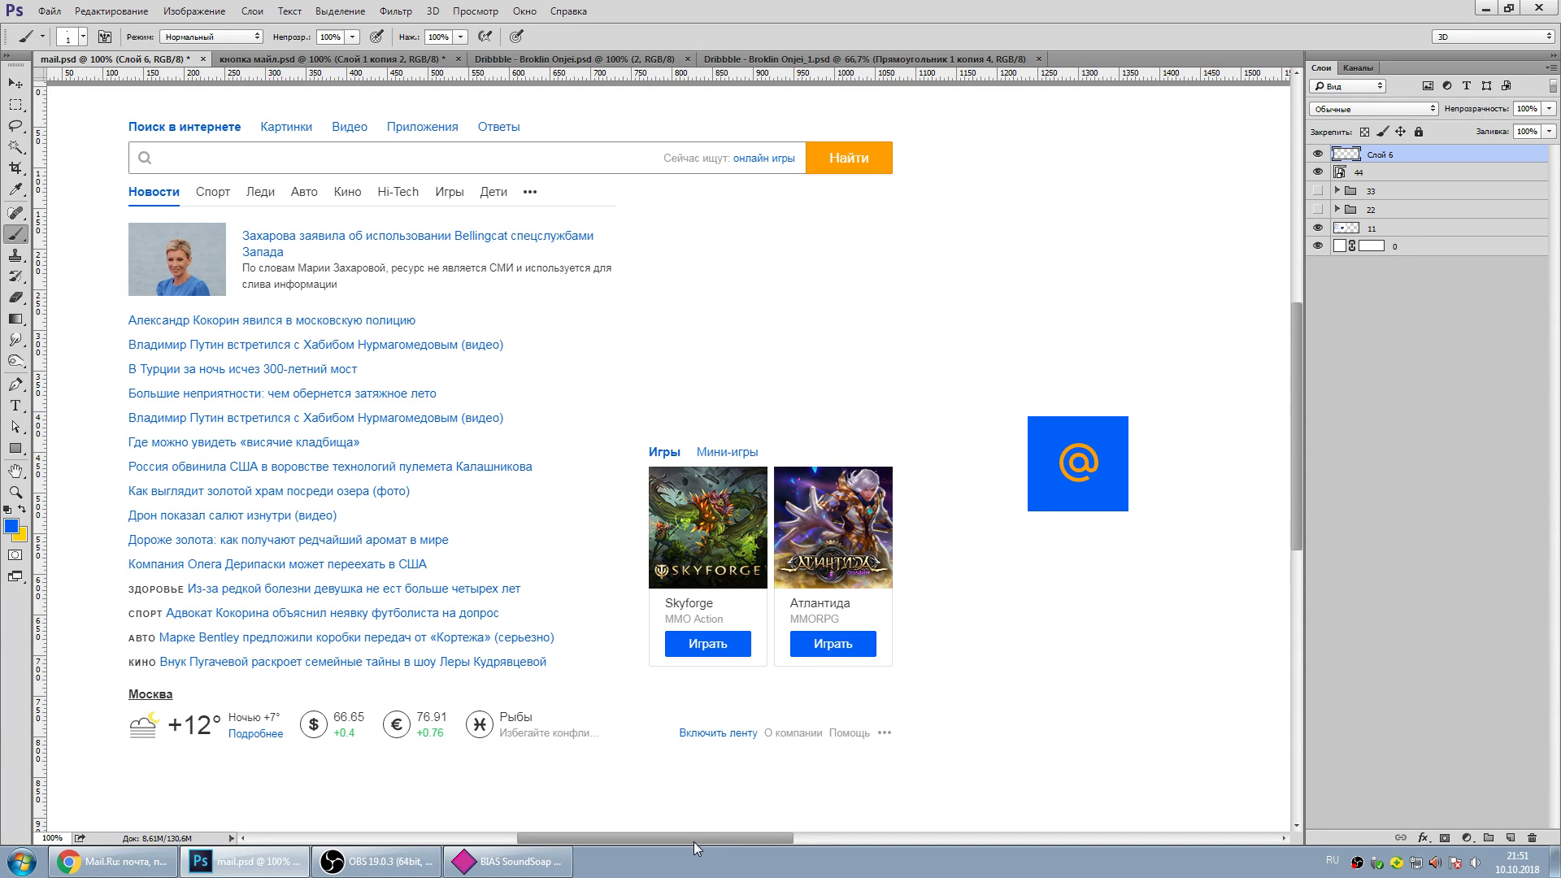
{"action": "left_click_drag", "start_coordinate": [694, 838], "coordinate": [896, 838]}
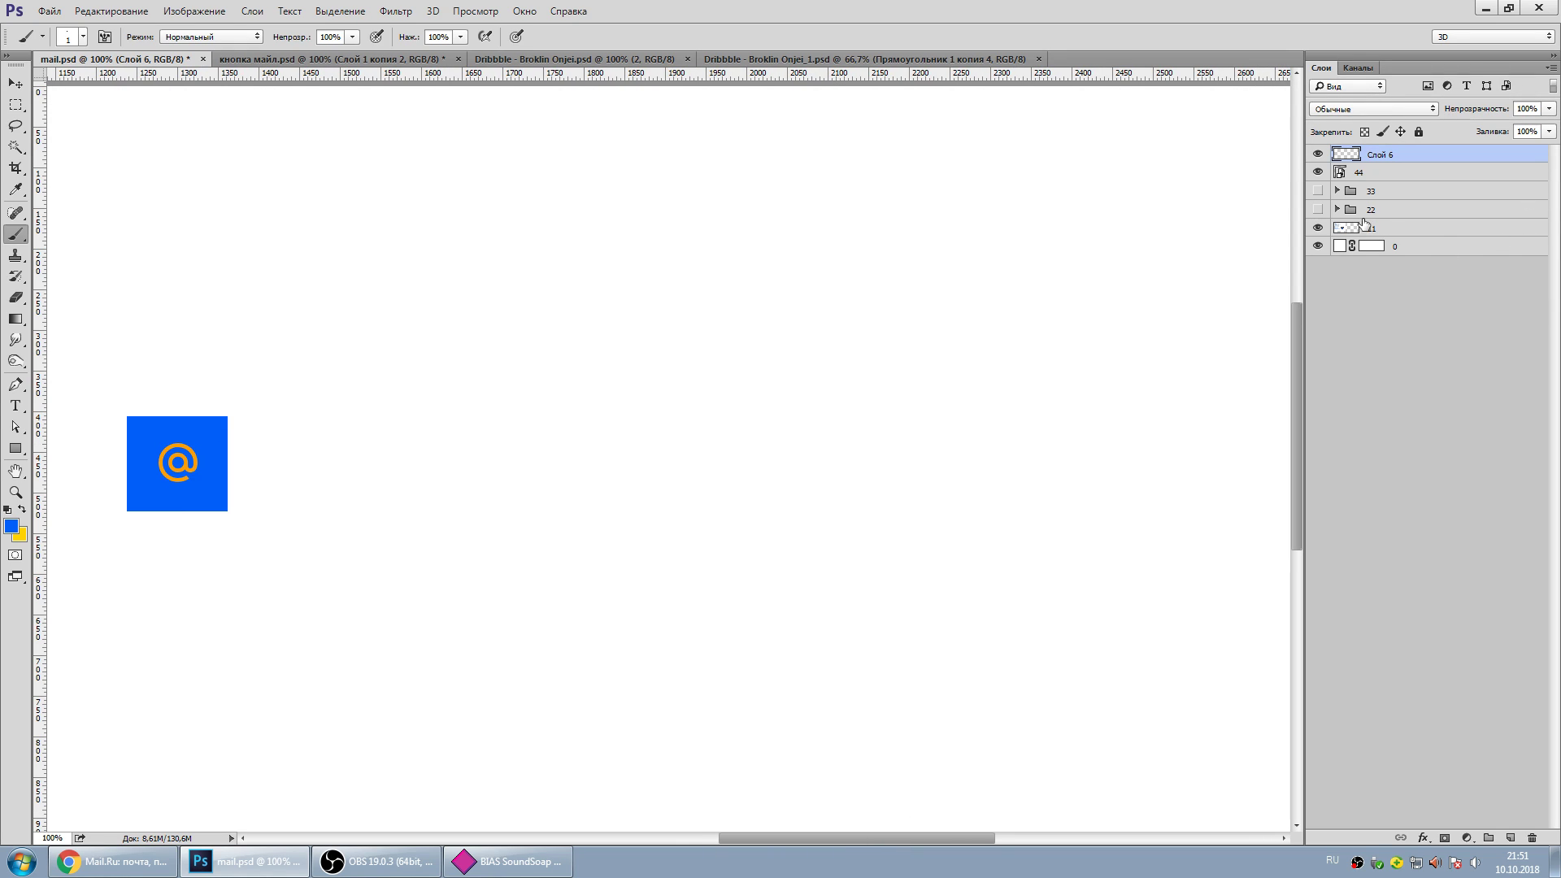
{"action": "left_click", "coordinate": [1318, 172]}
{"action": "left_click", "coordinate": [1317, 190]}
{"action": "left_click", "coordinate": [1318, 190]}
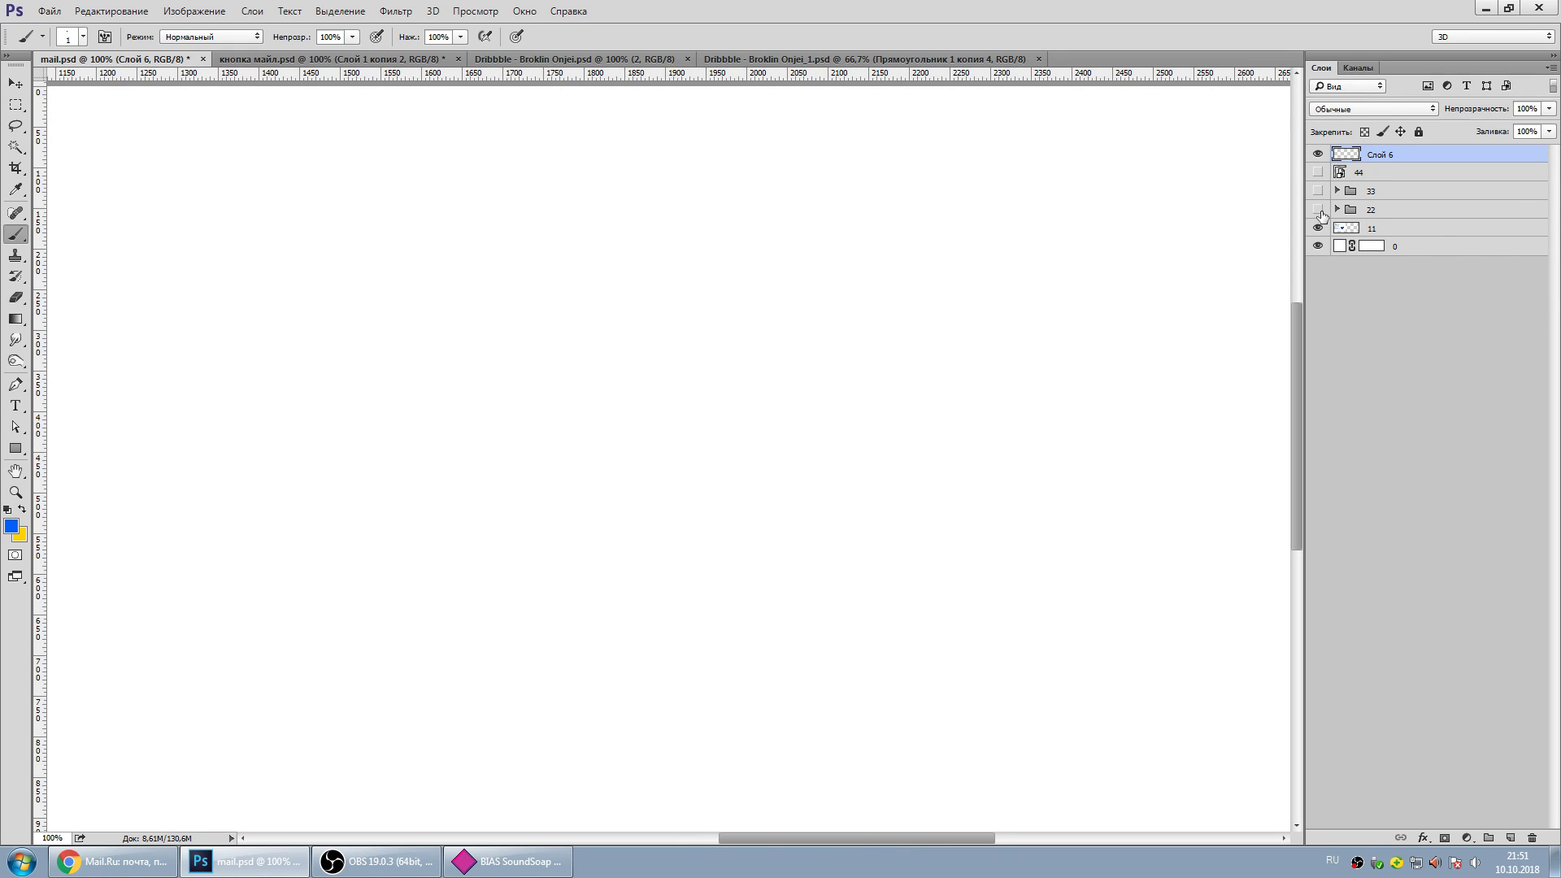
{"action": "left_click", "coordinate": [1318, 209]}
{"action": "left_click", "coordinate": [1318, 190]}
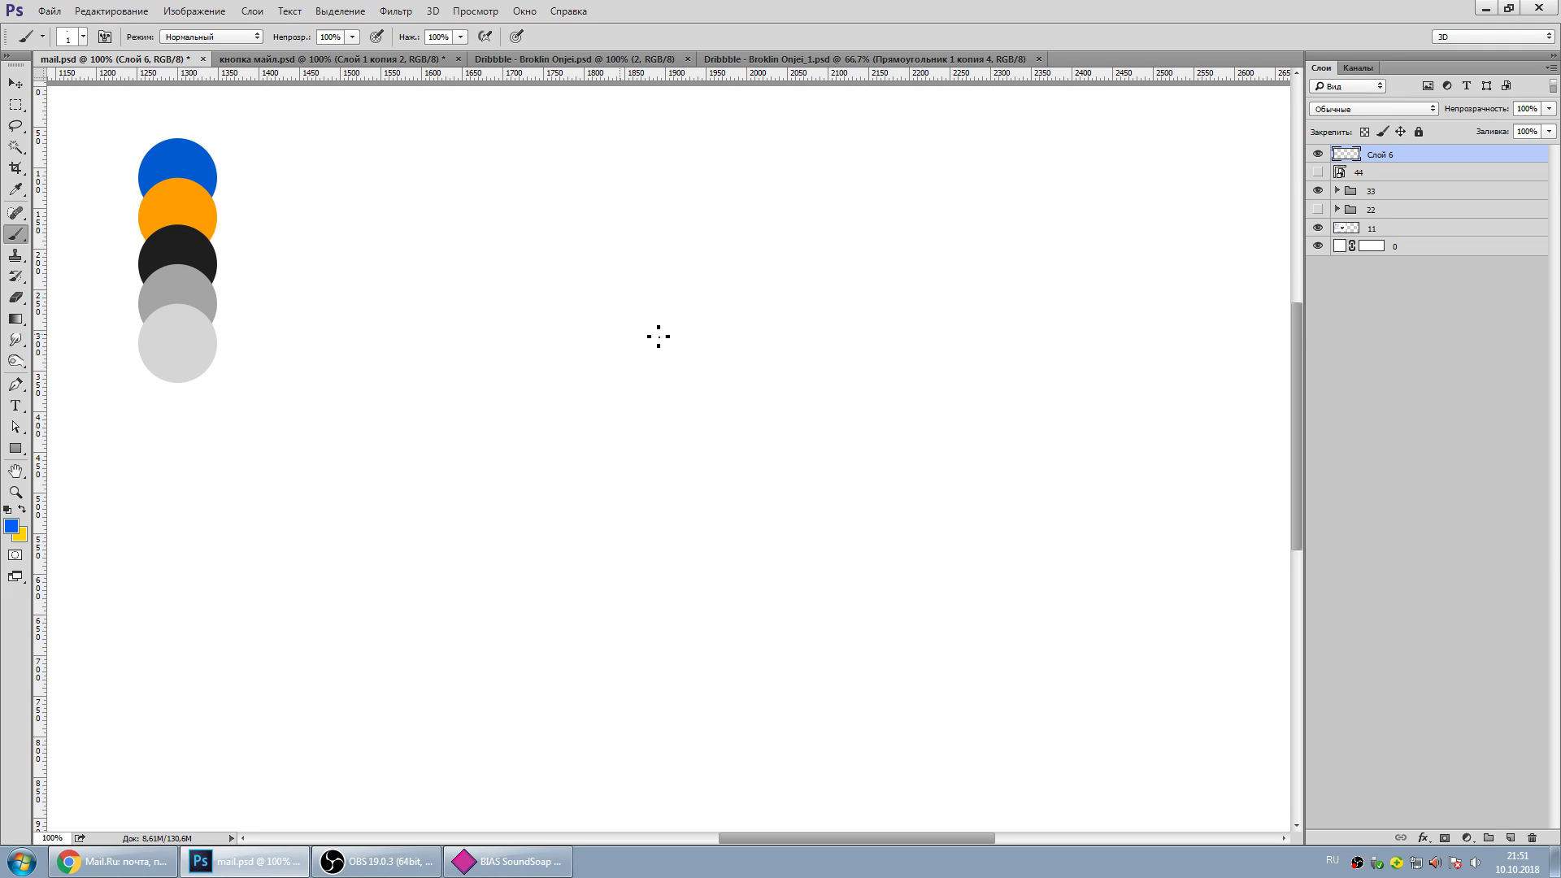
{"action": "left_click_drag", "start_coordinate": [199, 320], "coordinate": [927, 340]}
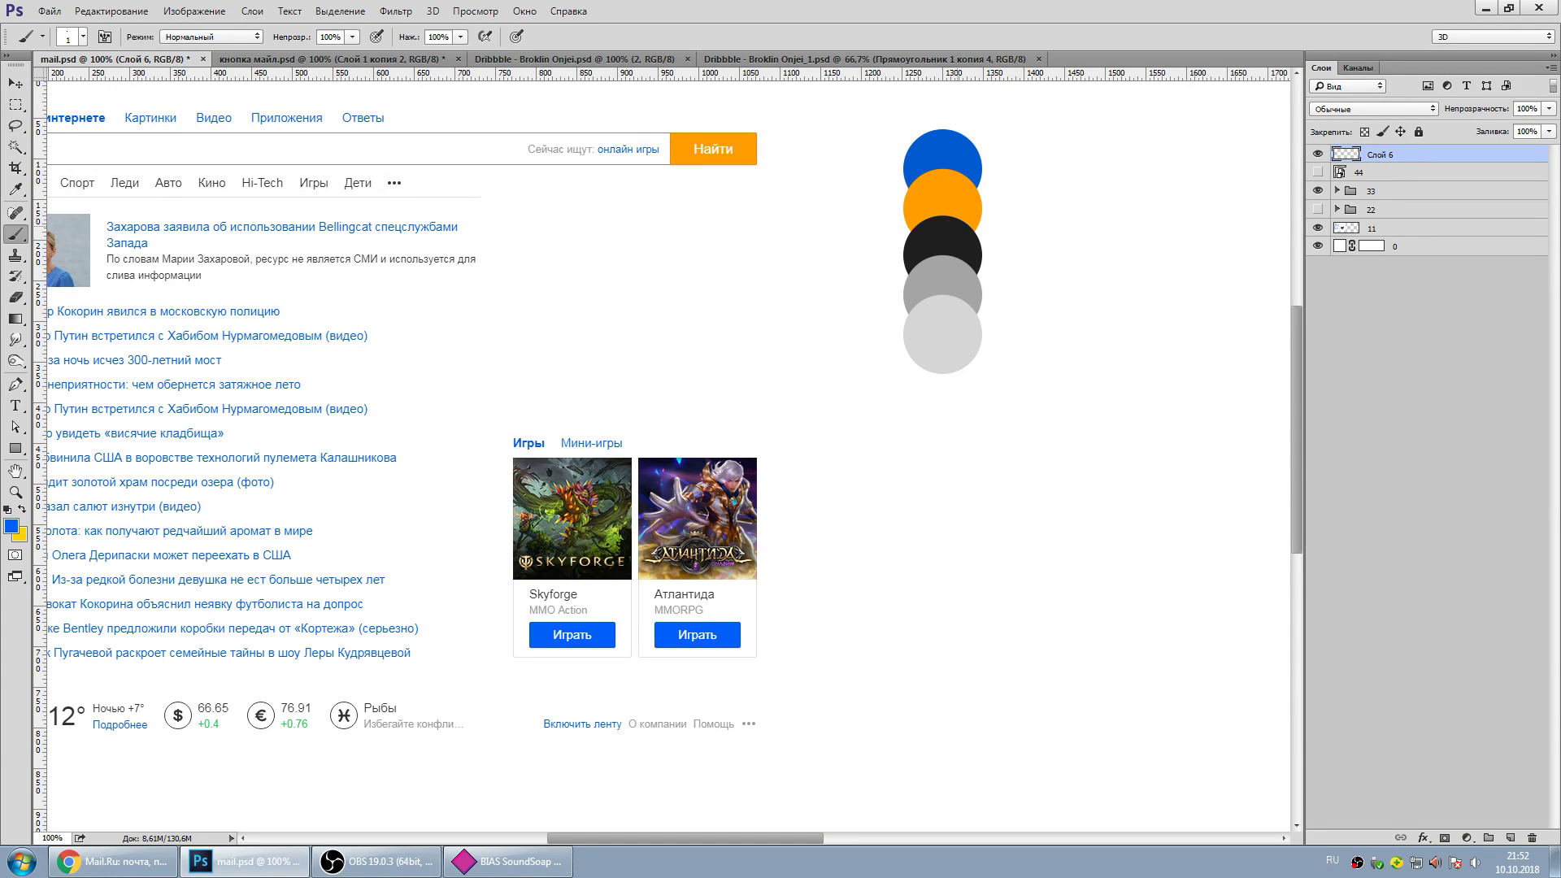
{"action": "left_click_drag", "start_coordinate": [1181, 386], "coordinate": [601, 334]}
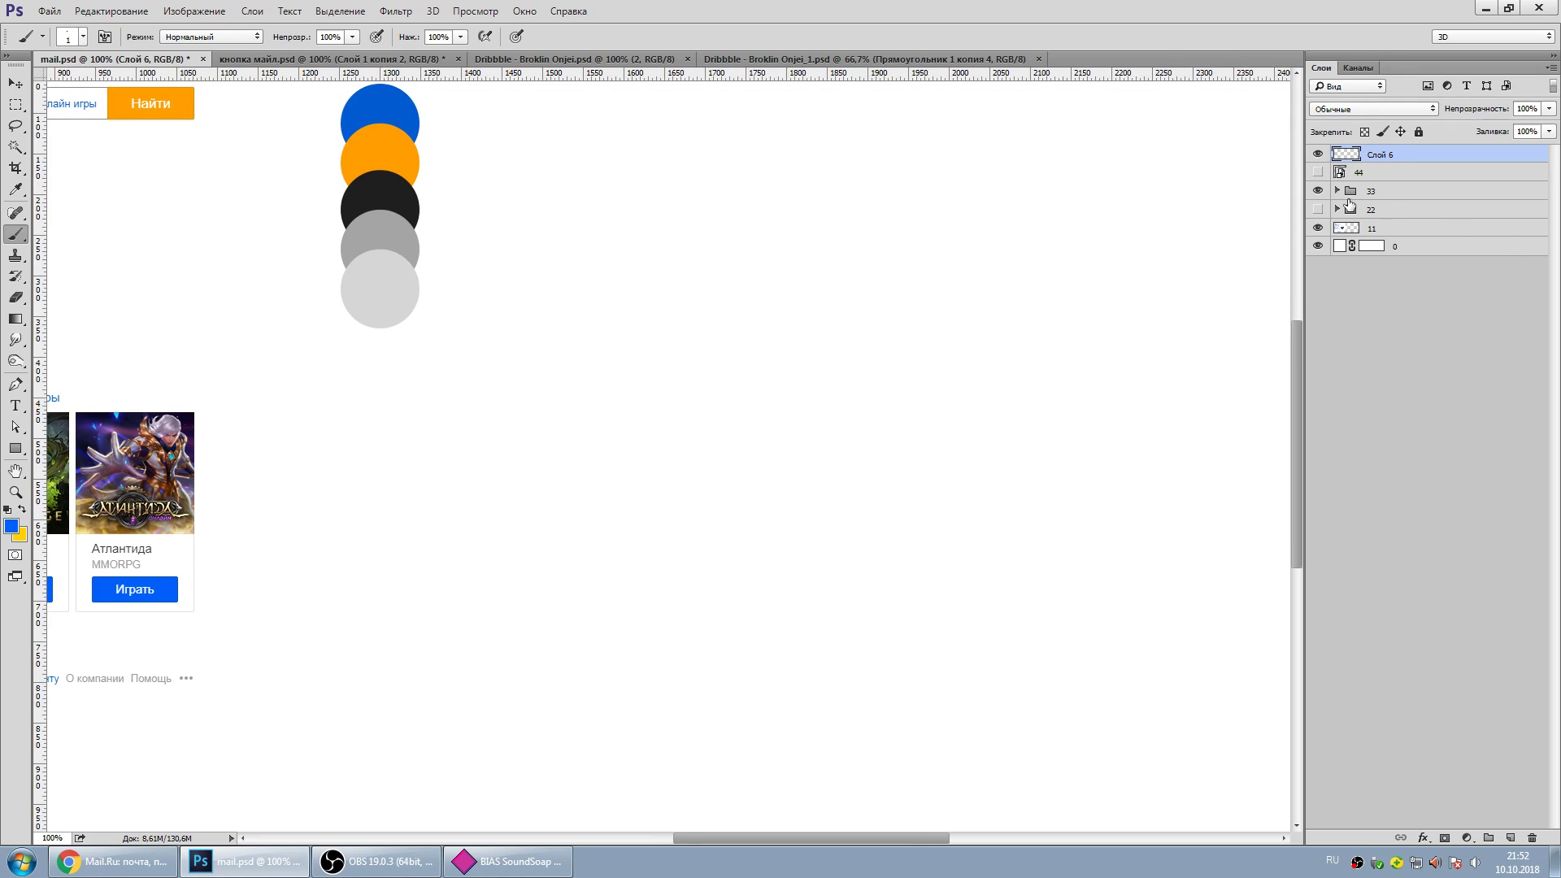
{"action": "left_click", "coordinate": [1318, 190]}
{"action": "mouse_move", "coordinate": [1061, 270]}
{"action": "left_mouse_down"}
{"action": "mouse_move", "coordinate": [736, 347]}
{"action": "mouse_move", "coordinate": [753, 321]}
{"action": "left_mouse_up"}
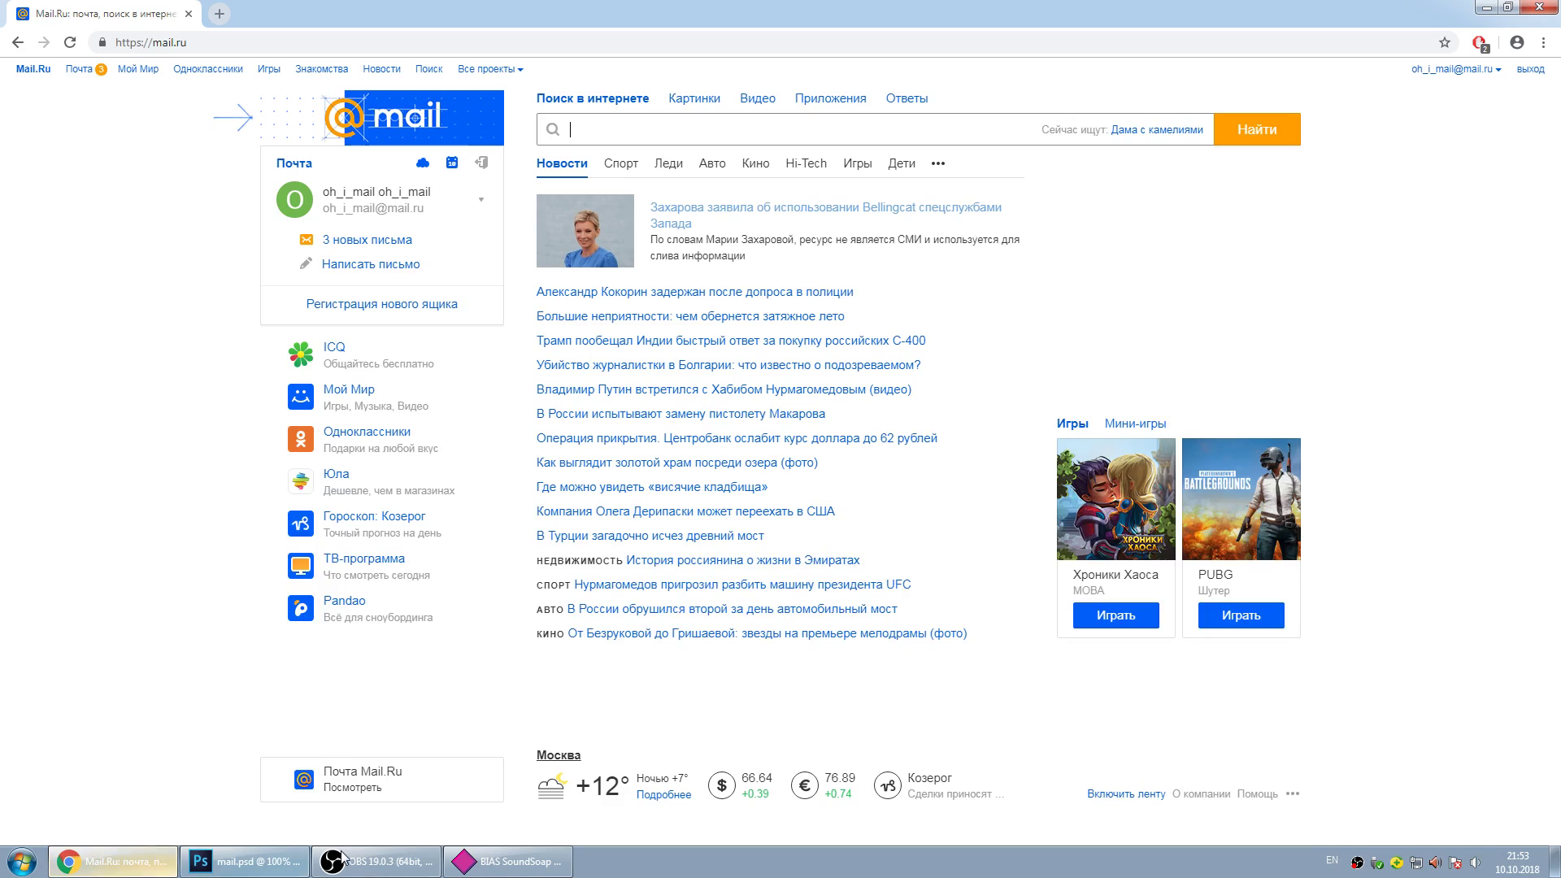
Compare the mockup with the live mail.ru page in Chrome.
{"action": "left_click", "coordinate": [112, 861]}
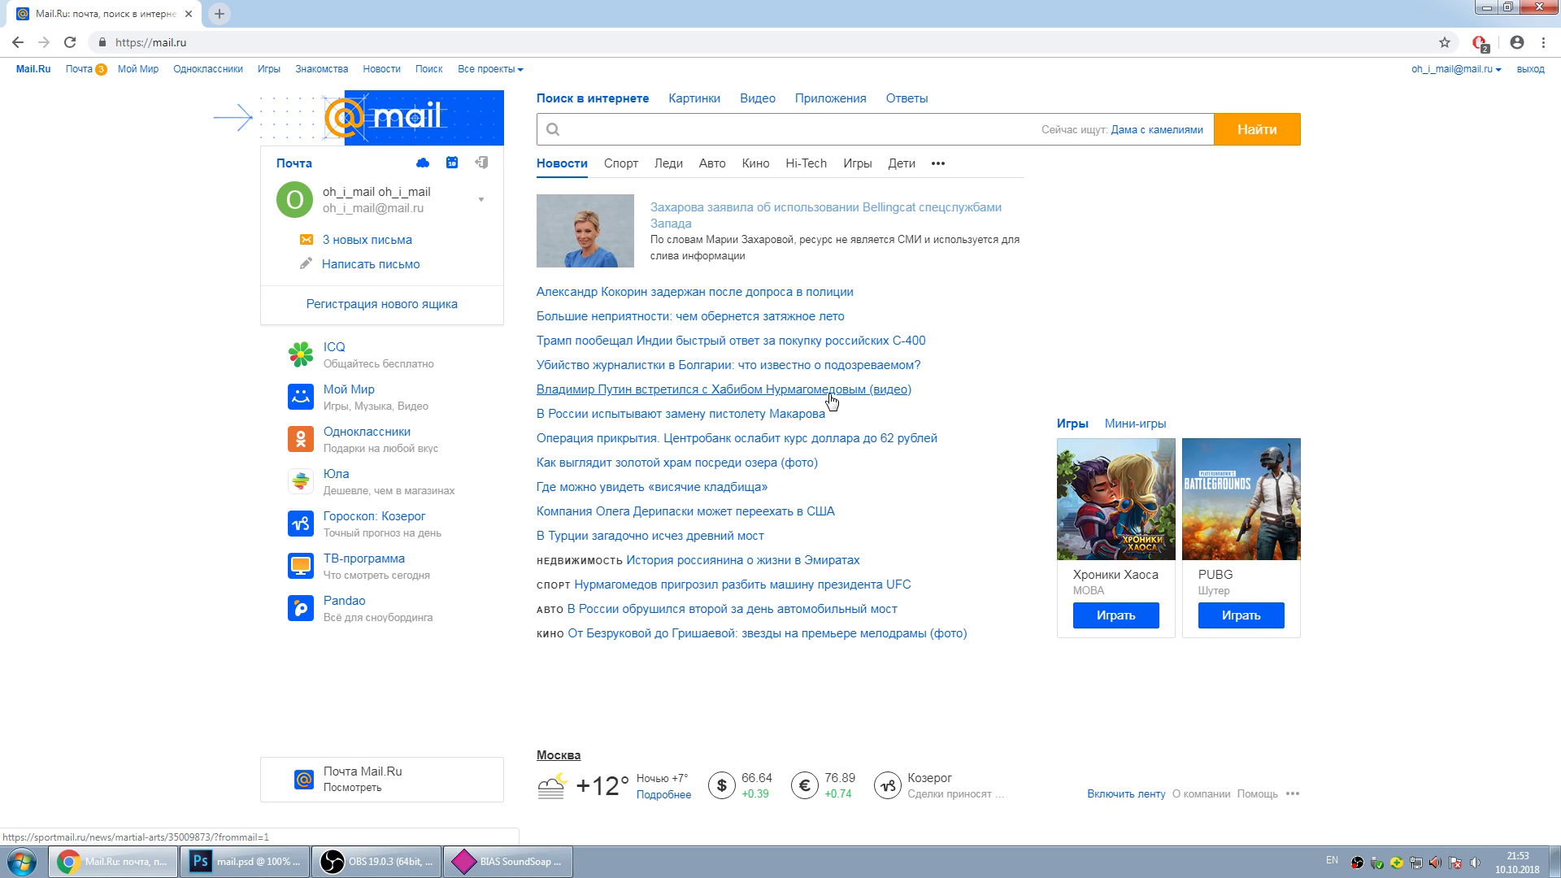
{"action": "key", "text": "alt+Tab"}
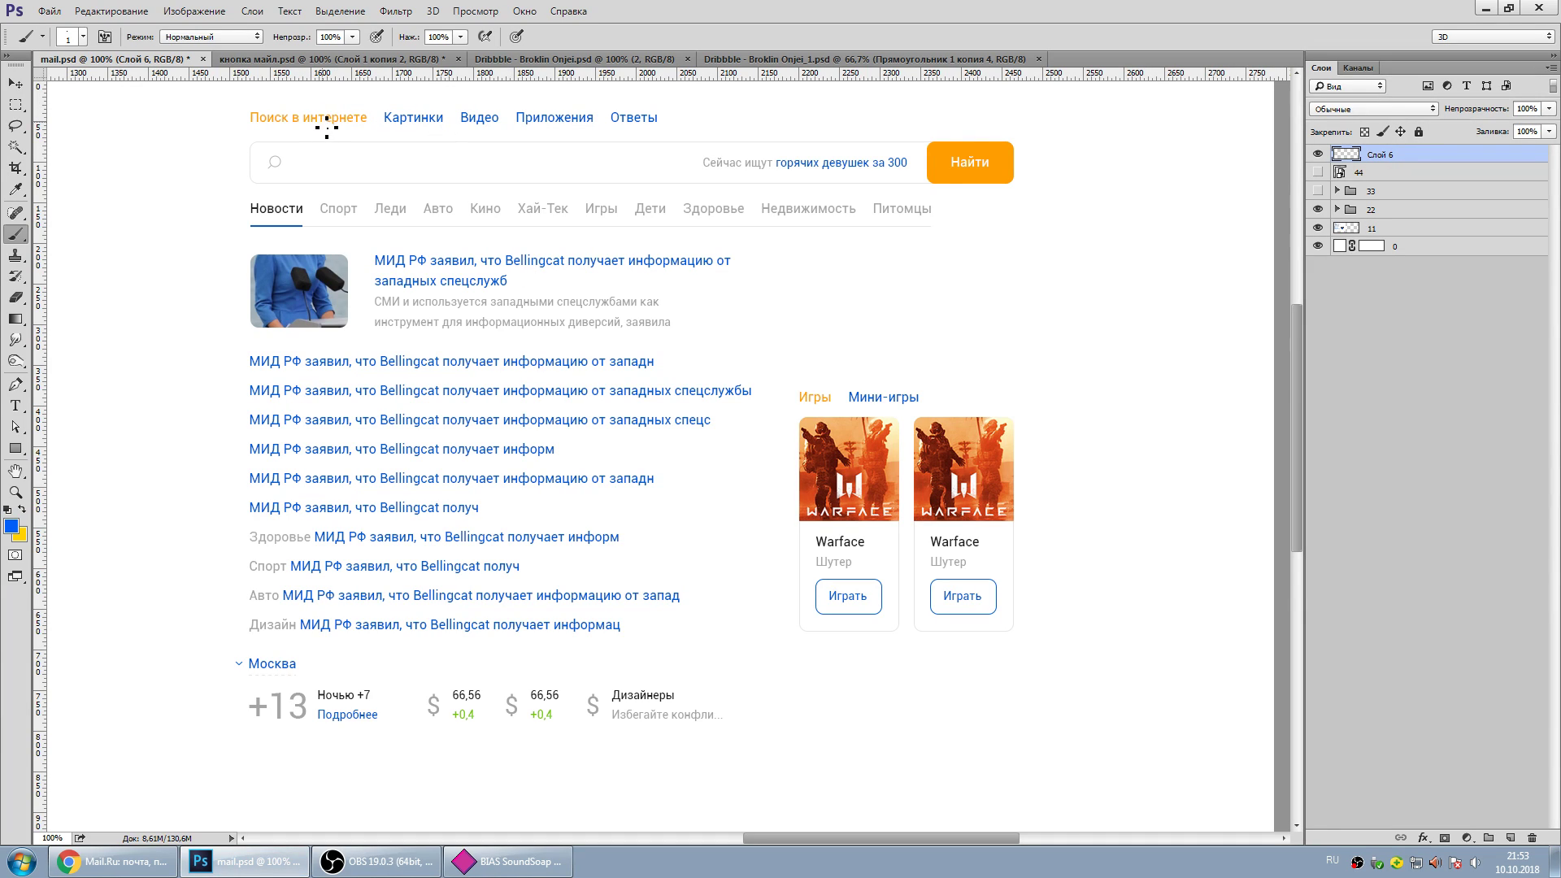
{"action": "scroll", "coordinate": [1294, 389], "scroll_direction": "up", "scroll_amount": 2}
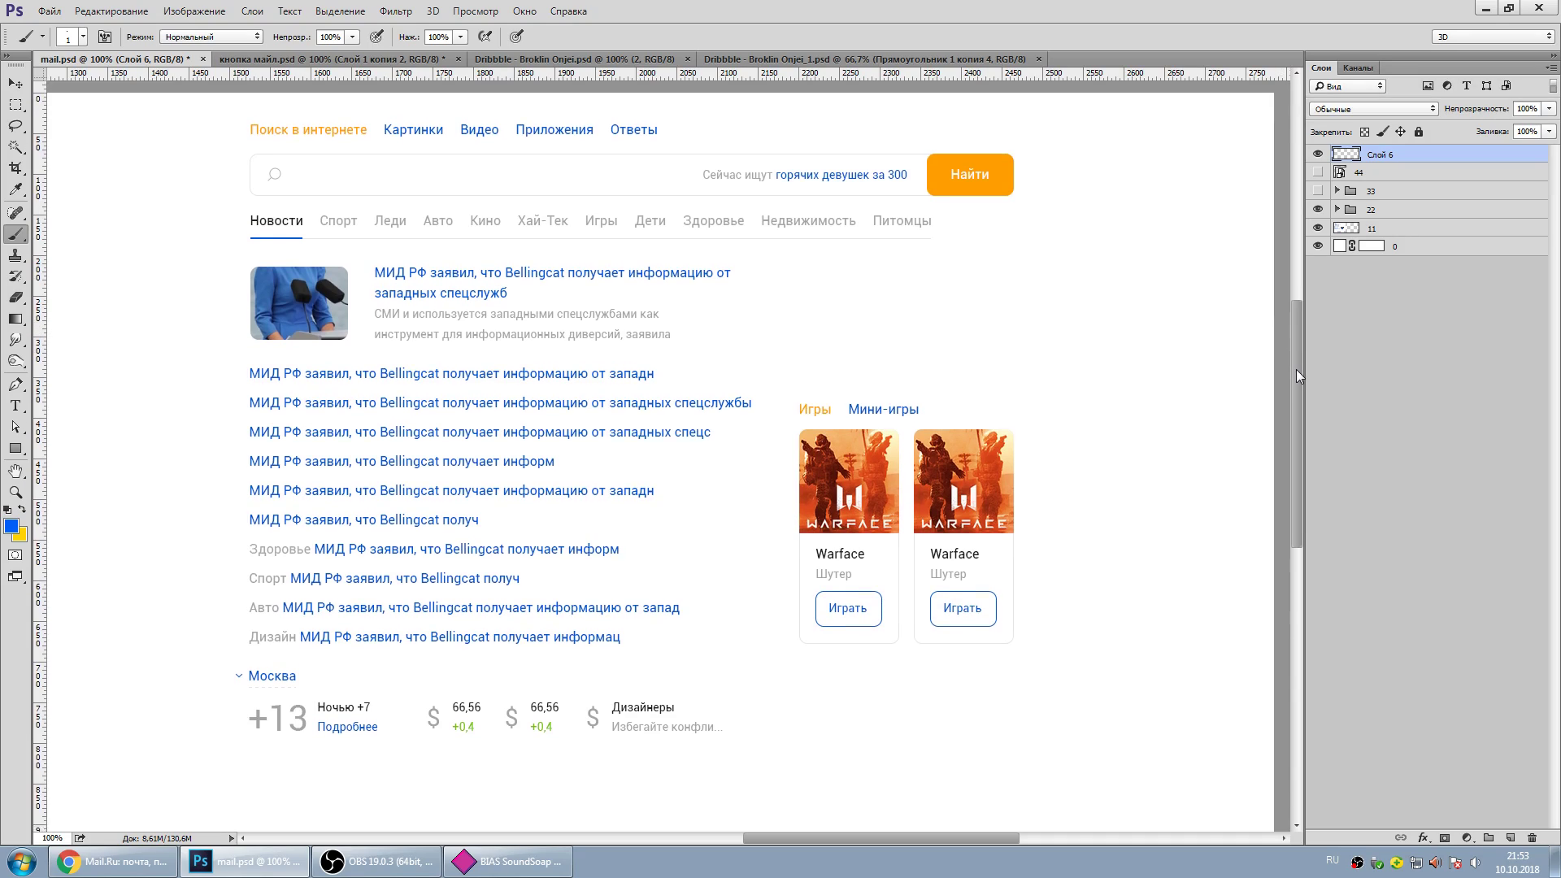
{"action": "scroll", "coordinate": [1285, 356], "scroll_direction": "down", "scroll_amount": 2}
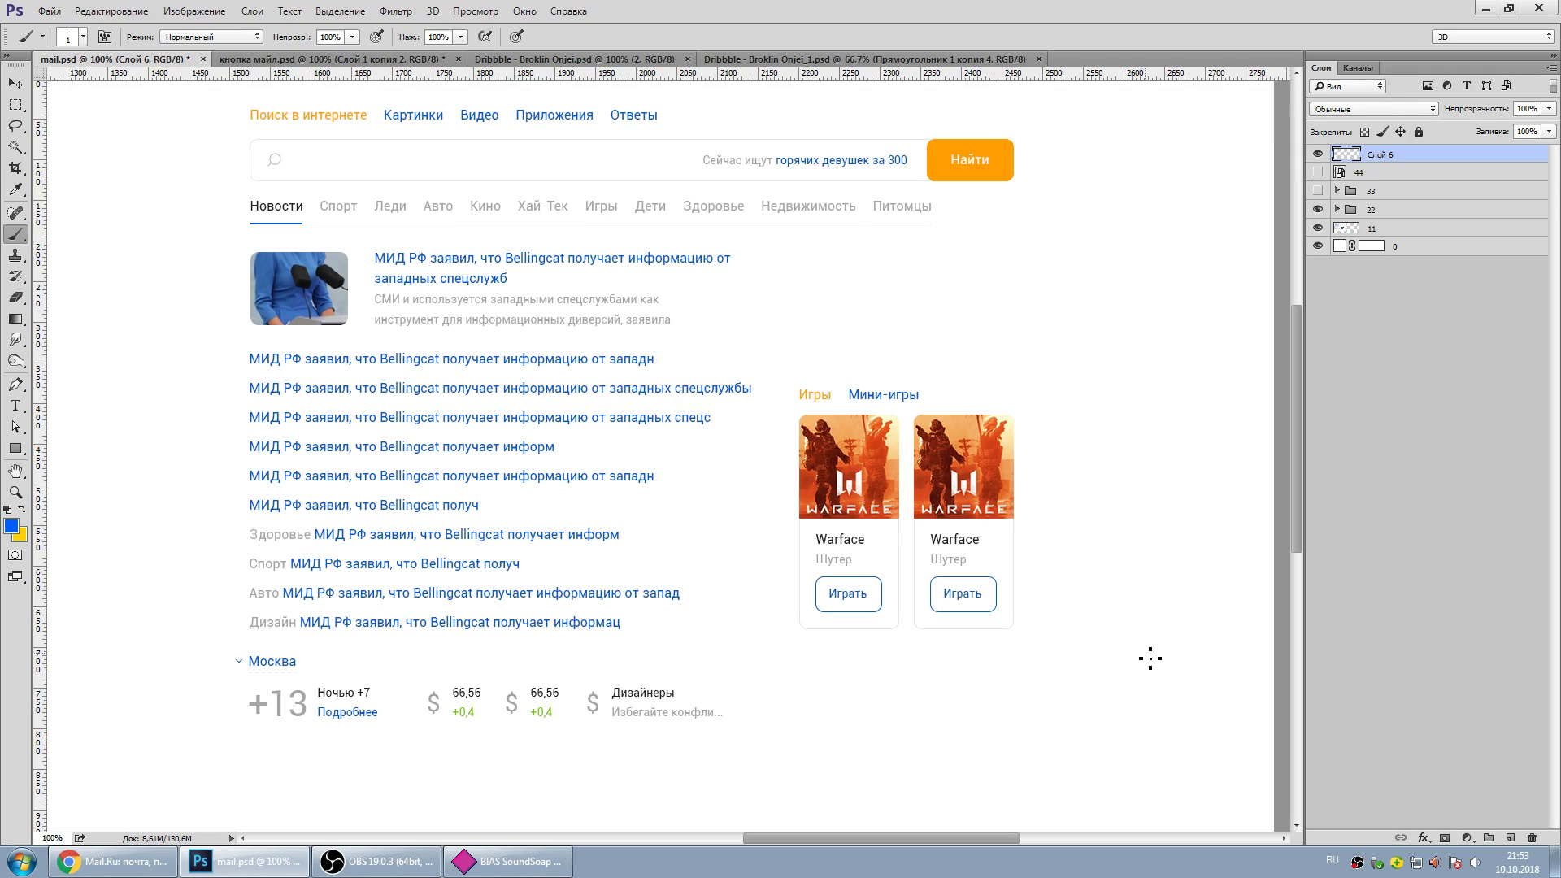
Move the @ logo to the top left beside the page, hide it, and activate Слой 6.
{"action": "left_click", "coordinate": [1318, 172]}
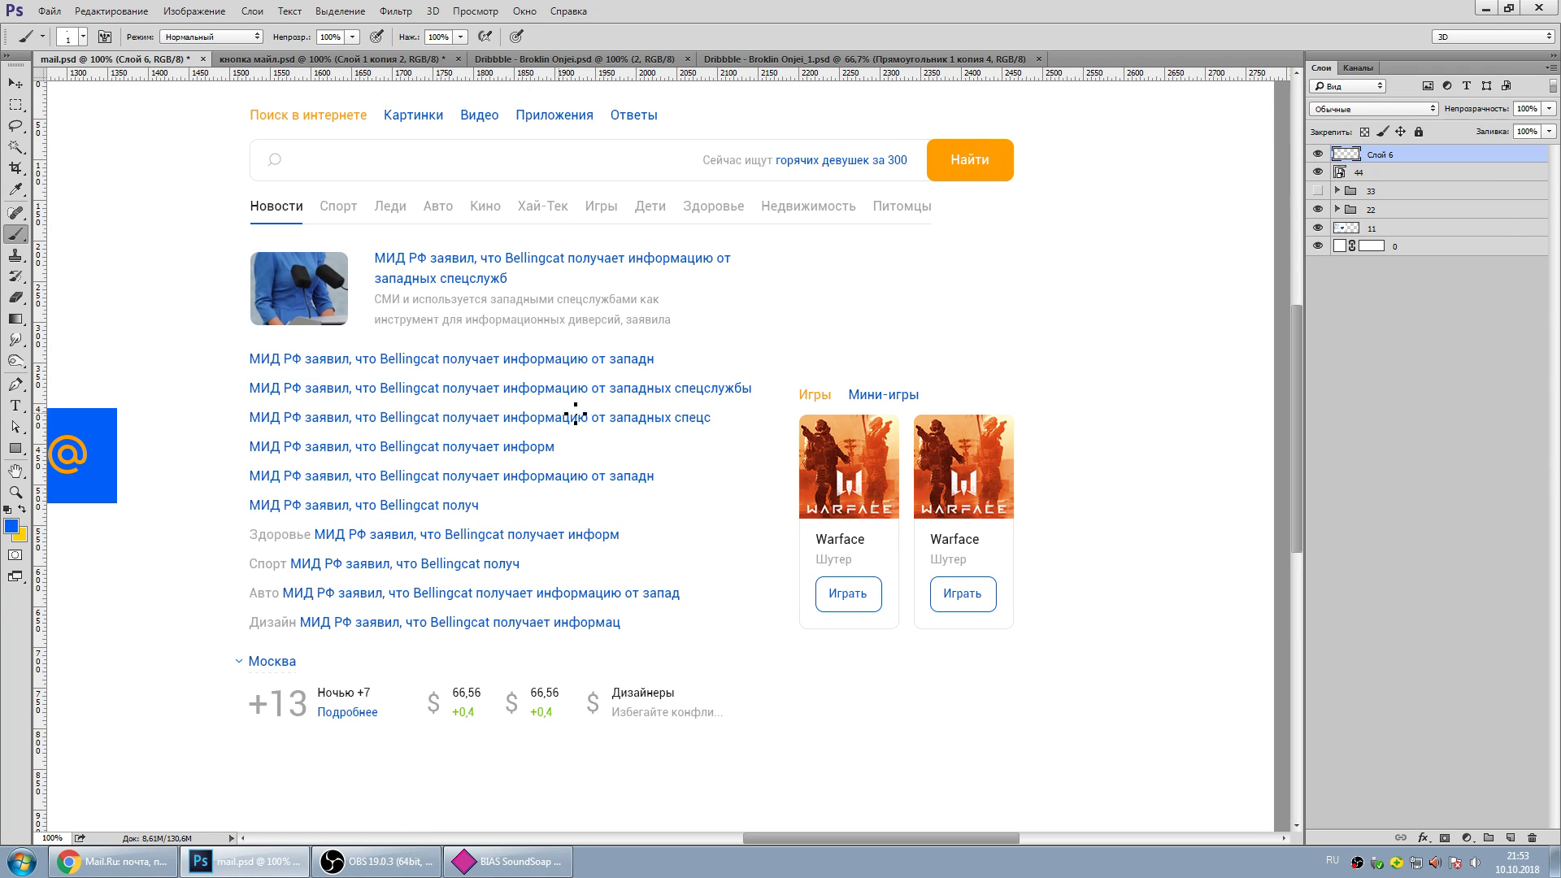
{"action": "left_click", "coordinate": [1392, 174]}
{"action": "left_click", "coordinate": [14, 82]}
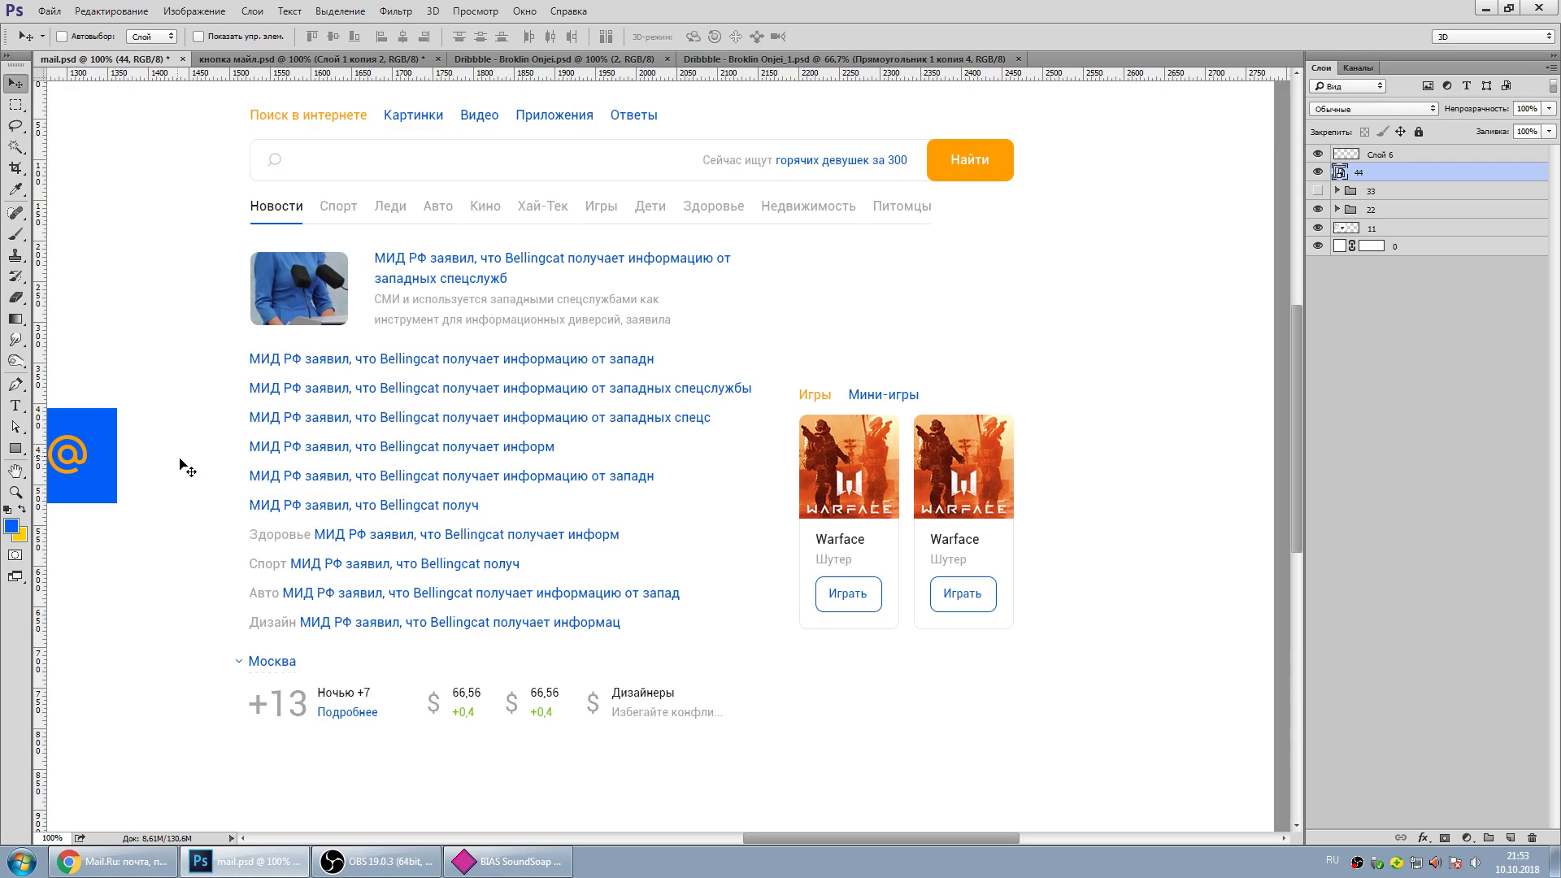
{"action": "mouse_move", "coordinate": [183, 465]}
{"action": "left_mouse_down"}
{"action": "mouse_move", "coordinate": [1319, 222]}
{"action": "mouse_move", "coordinate": [167, 183]}
{"action": "left_mouse_up"}
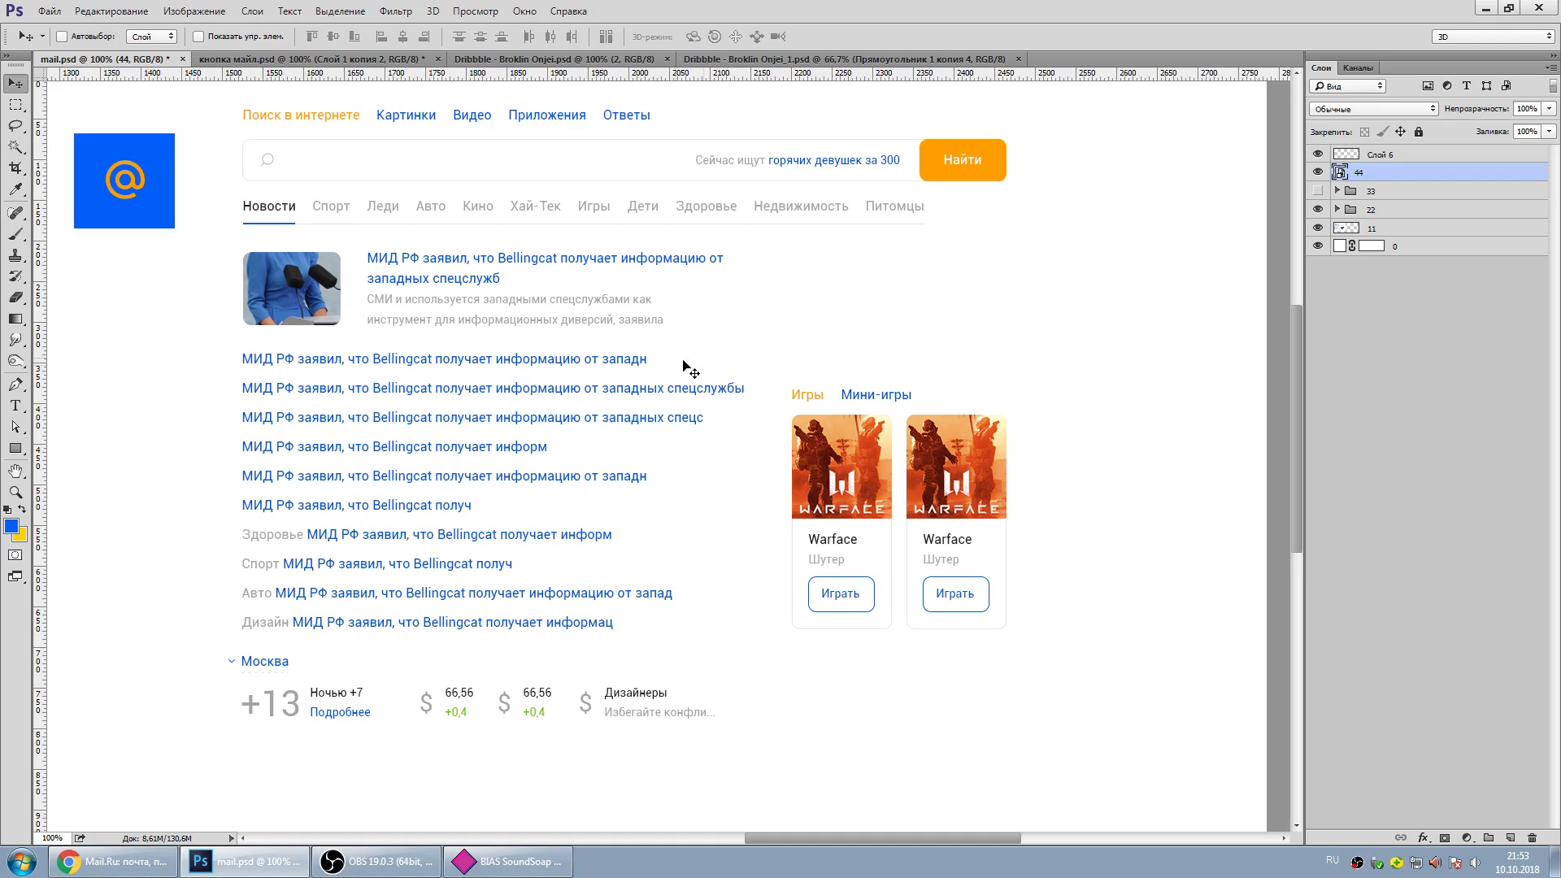
{"action": "left_click_drag", "start_coordinate": [656, 349], "coordinate": [685, 367]}
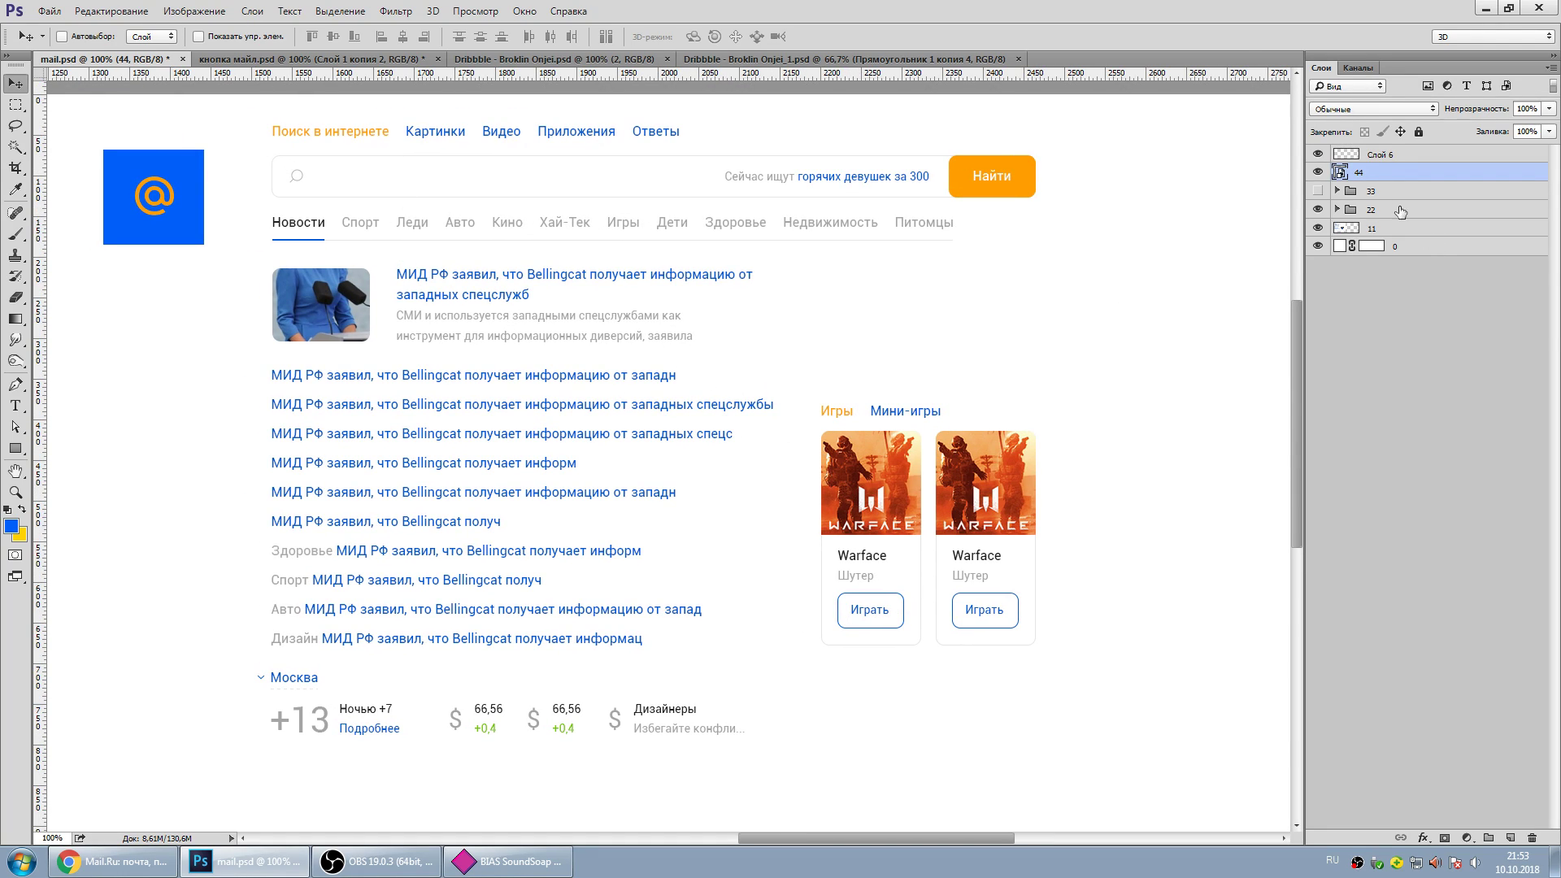
{"action": "left_click", "coordinate": [1318, 173]}
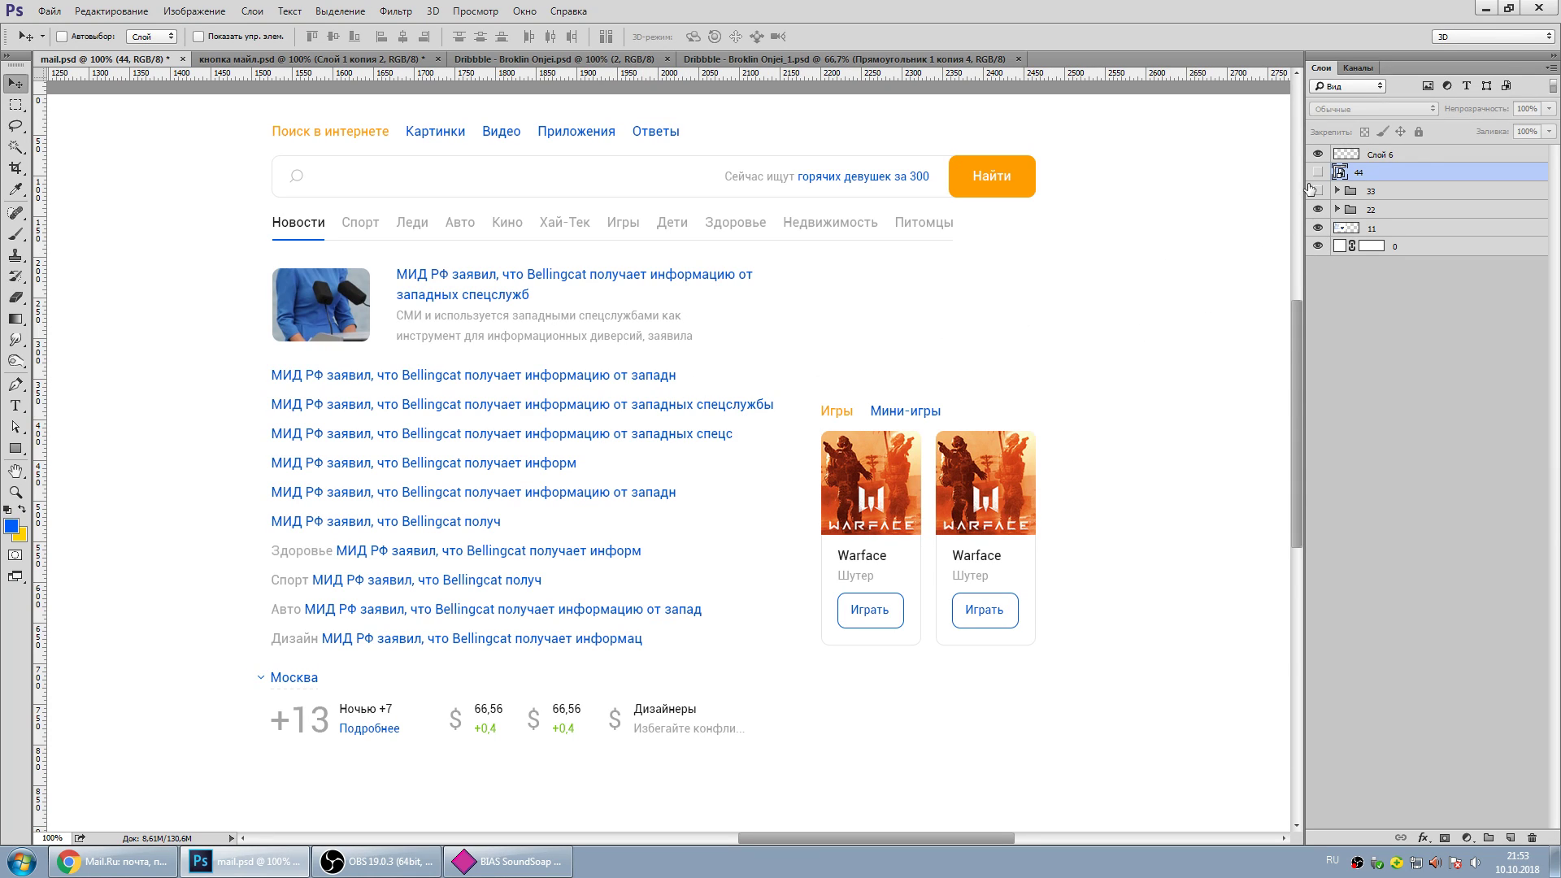
{"action": "left_click", "coordinate": [1419, 160]}
{"action": "left_click", "coordinate": [15, 234]}
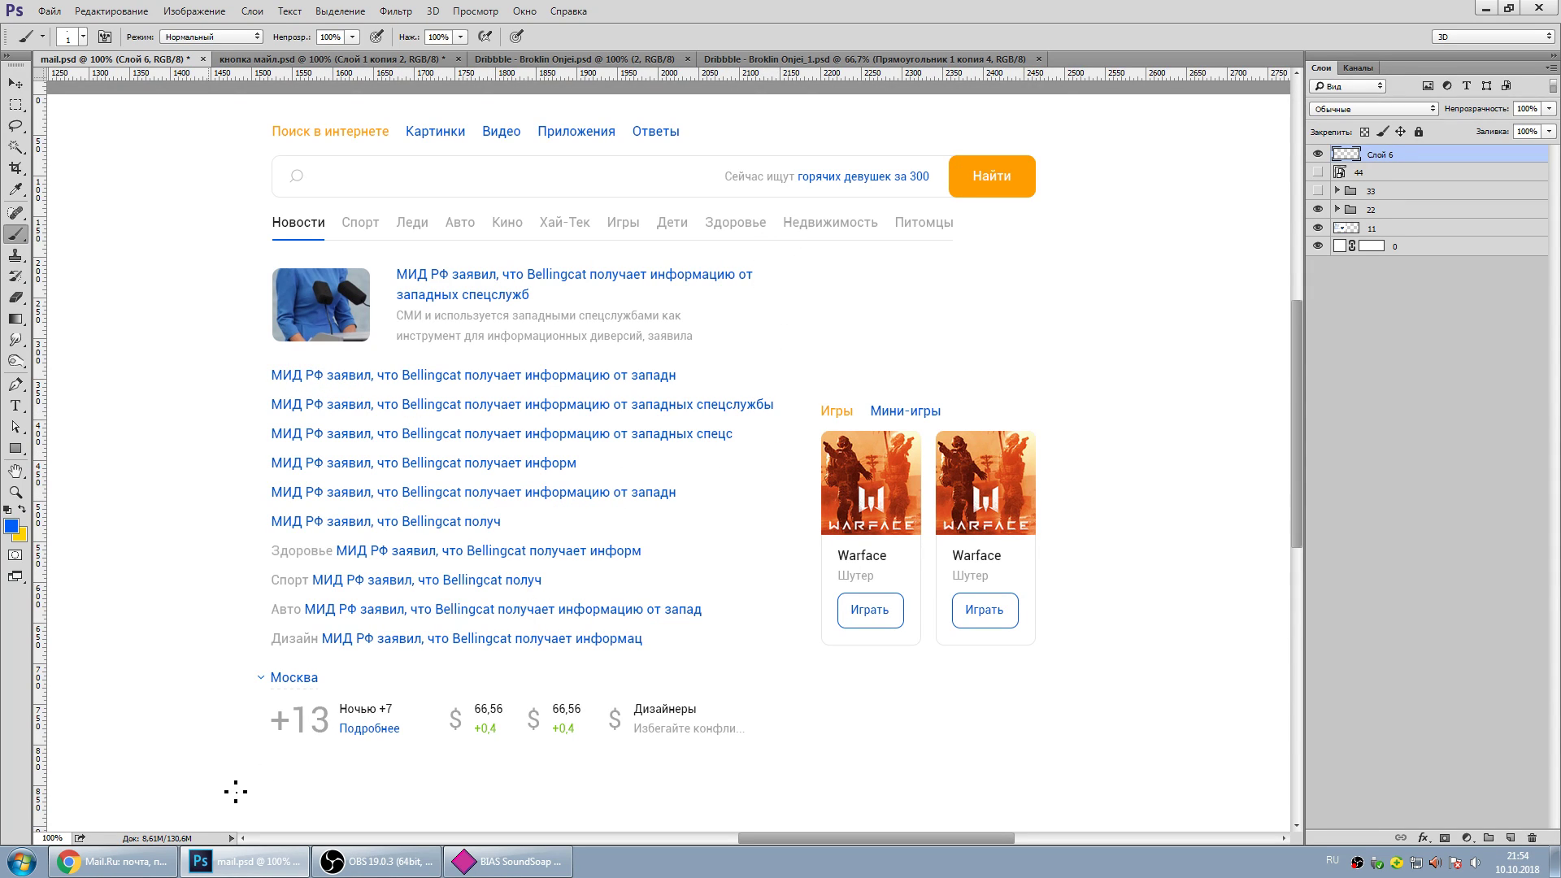
{"action": "left_click", "coordinate": [113, 861]}
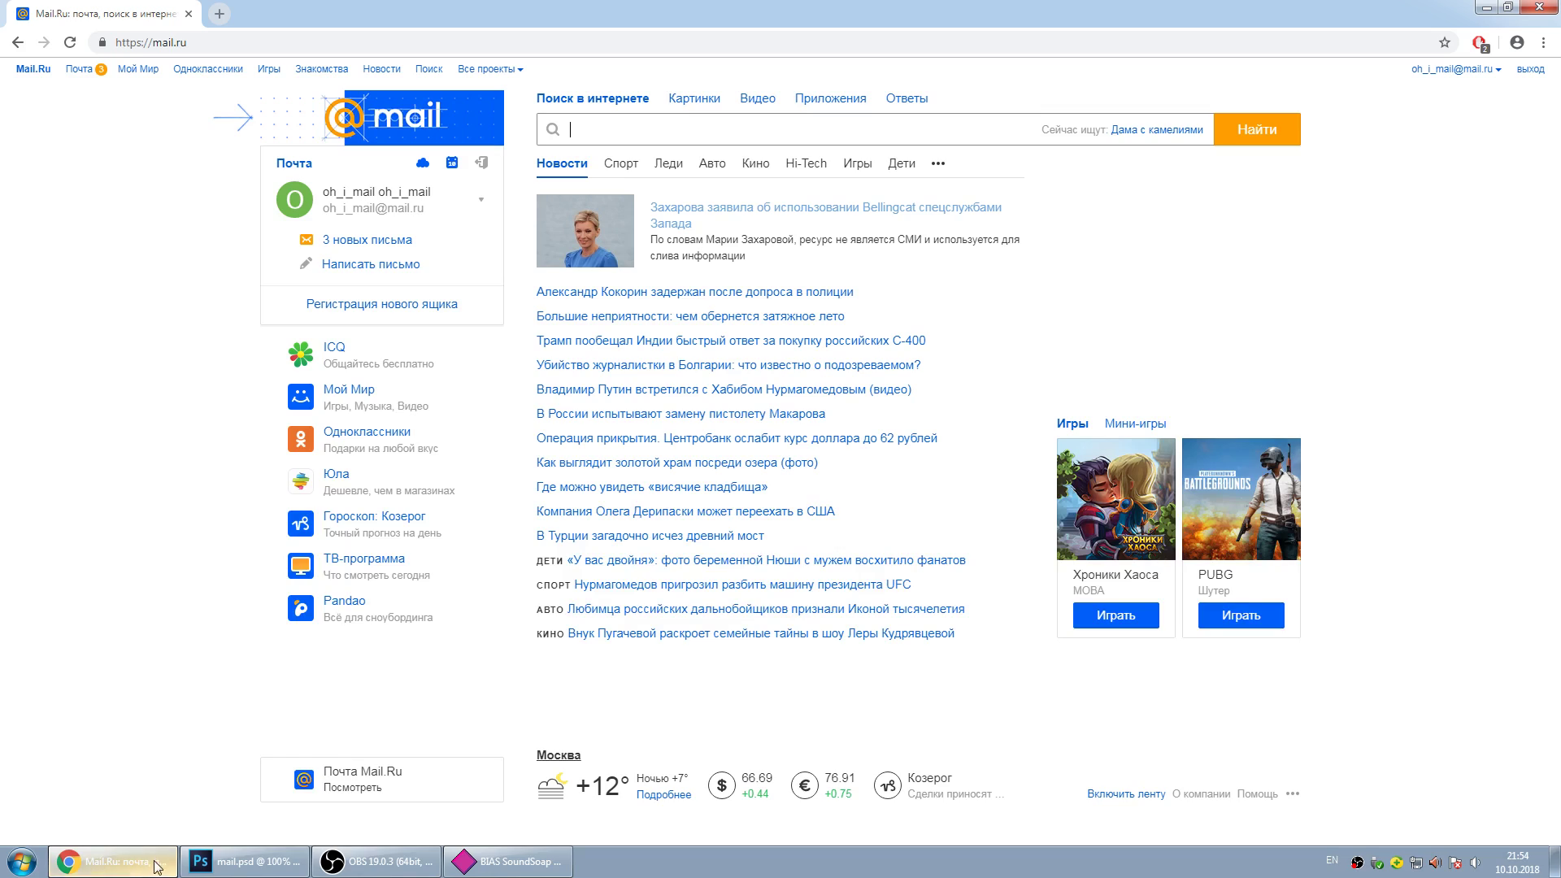
{"action": "left_click", "coordinate": [943, 166]}
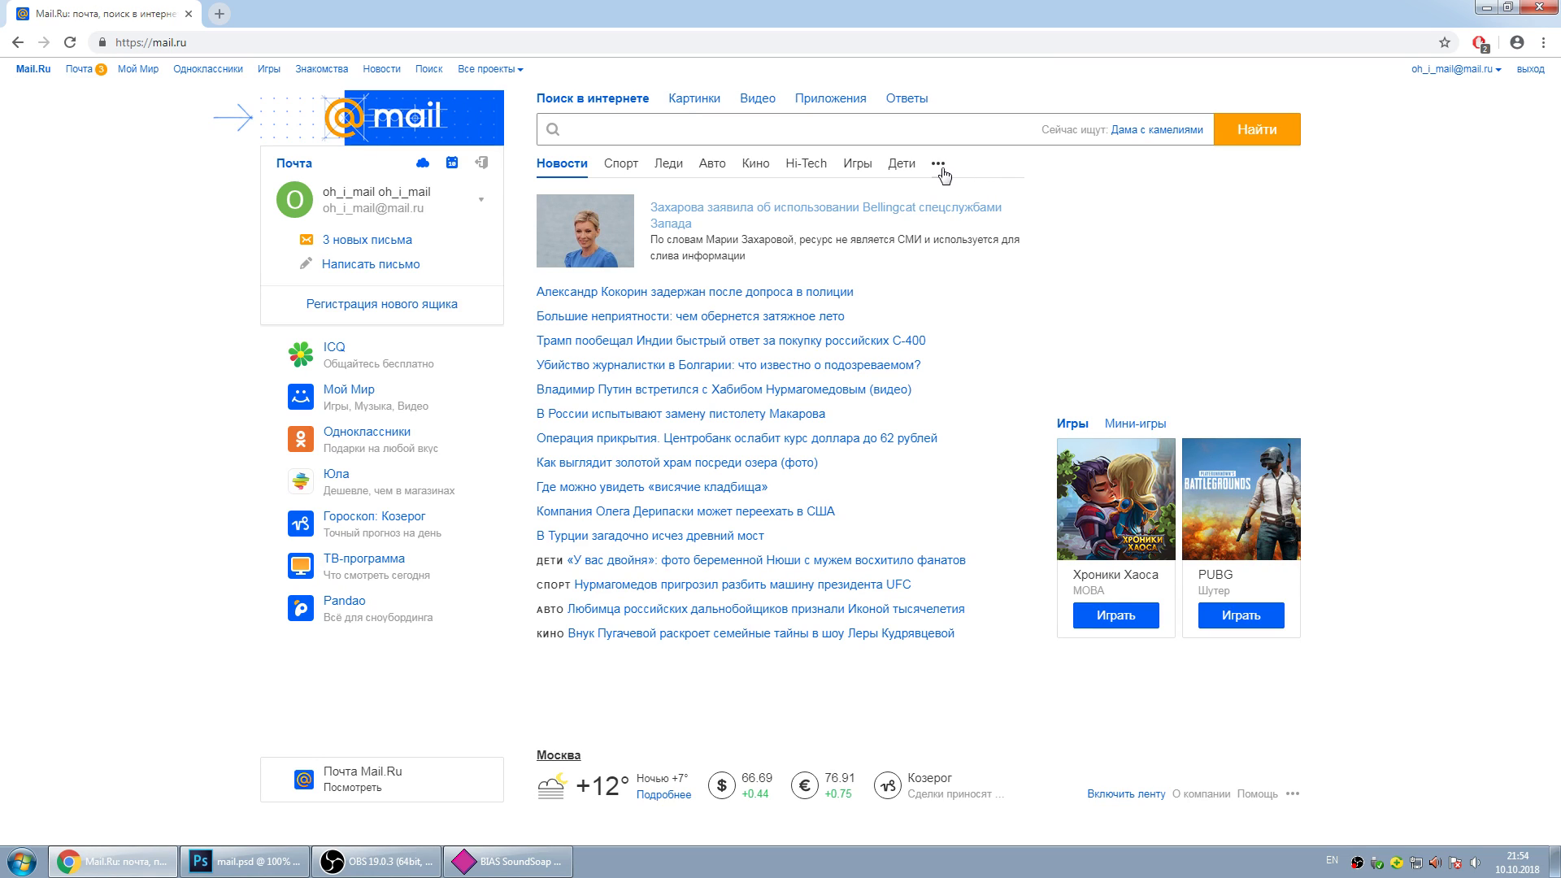
{"action": "left_click", "coordinate": [940, 172]}
{"action": "left_click", "coordinate": [940, 167]}
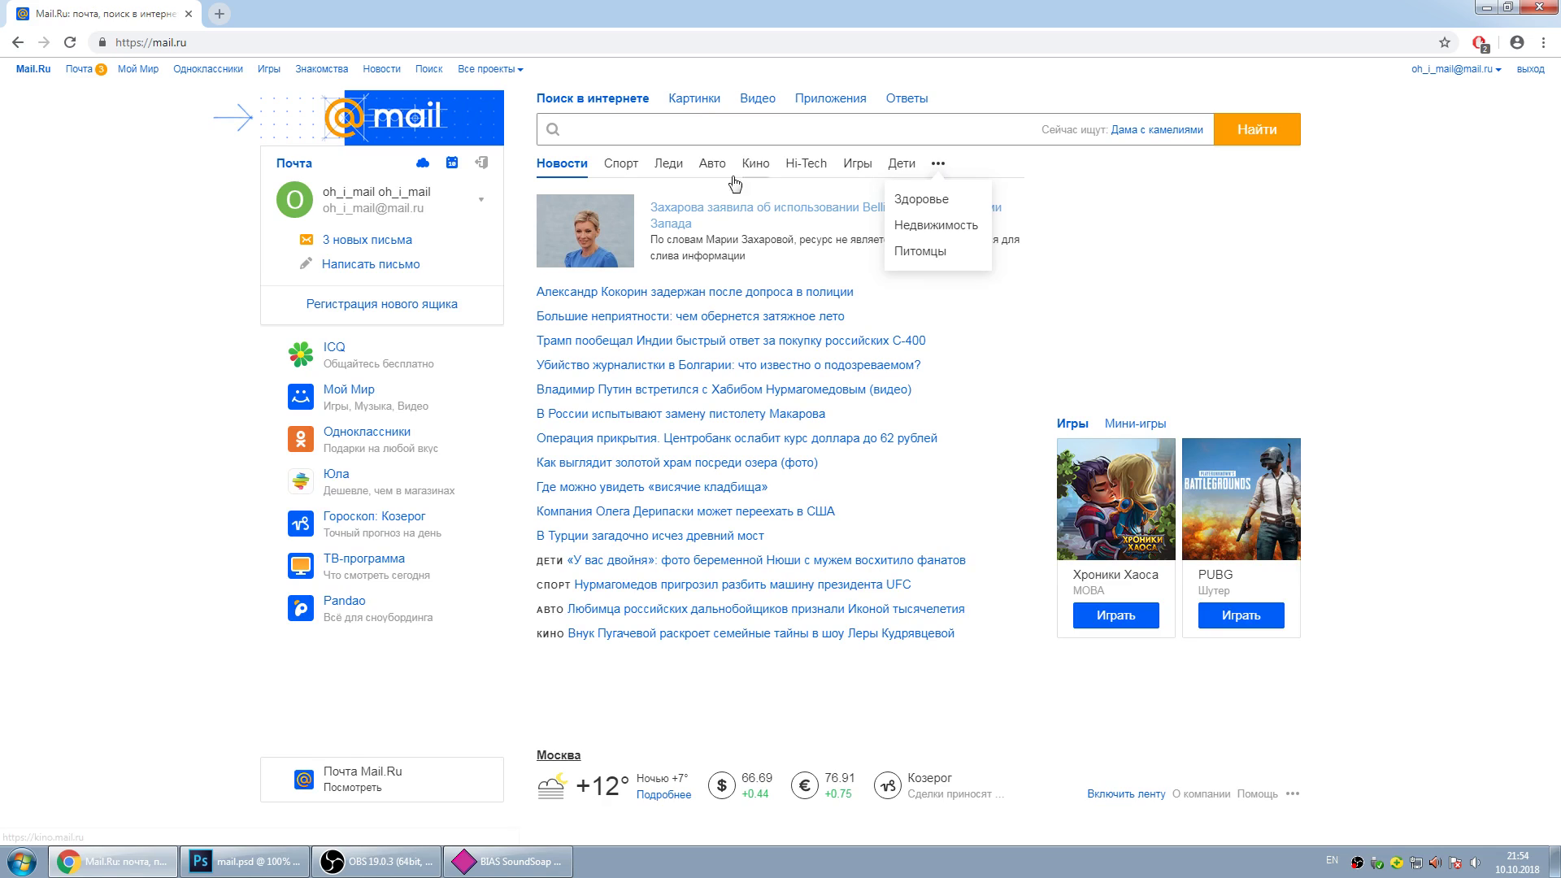
{"action": "left_click", "coordinate": [1179, 219]}
{"action": "left_click", "coordinate": [942, 169]}
{"action": "left_click", "coordinate": [1094, 248]}
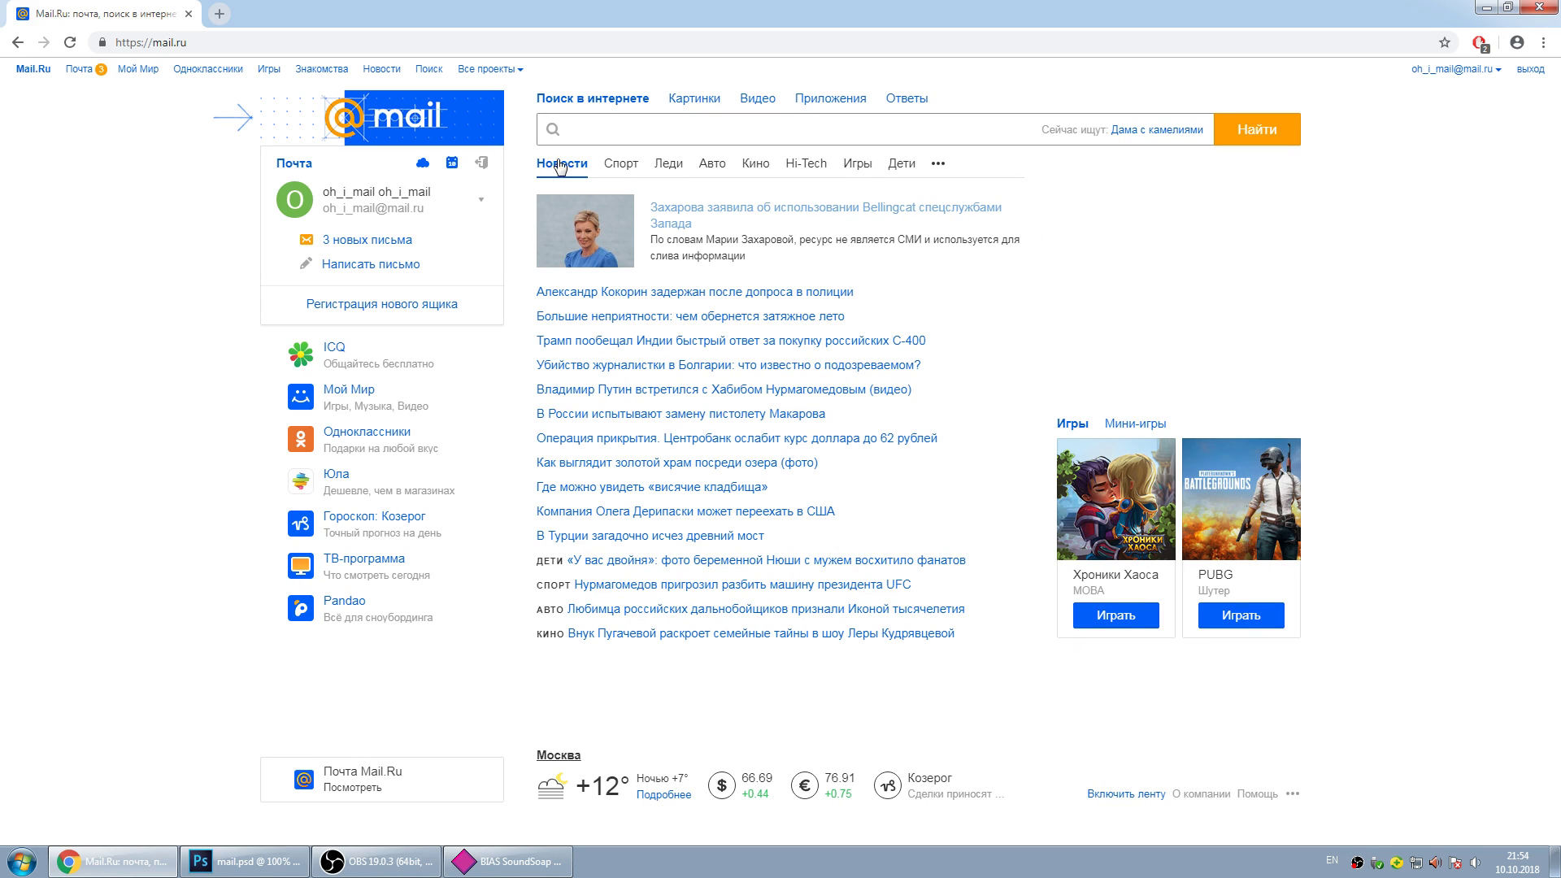
{"action": "left_click", "coordinate": [938, 164]}
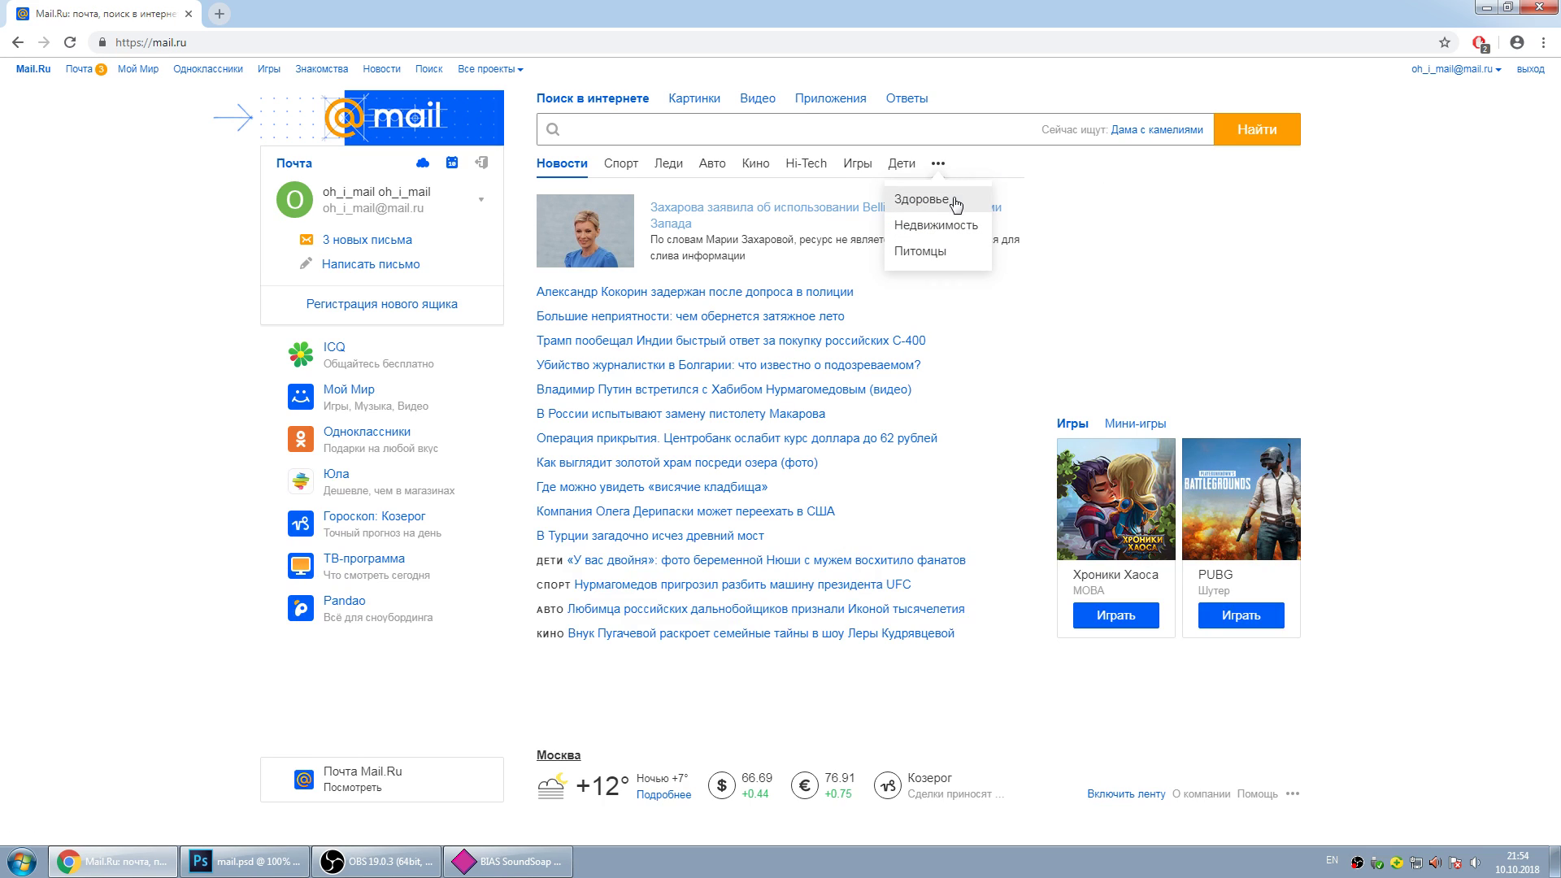
{"action": "key", "text": "alt+Tab"}
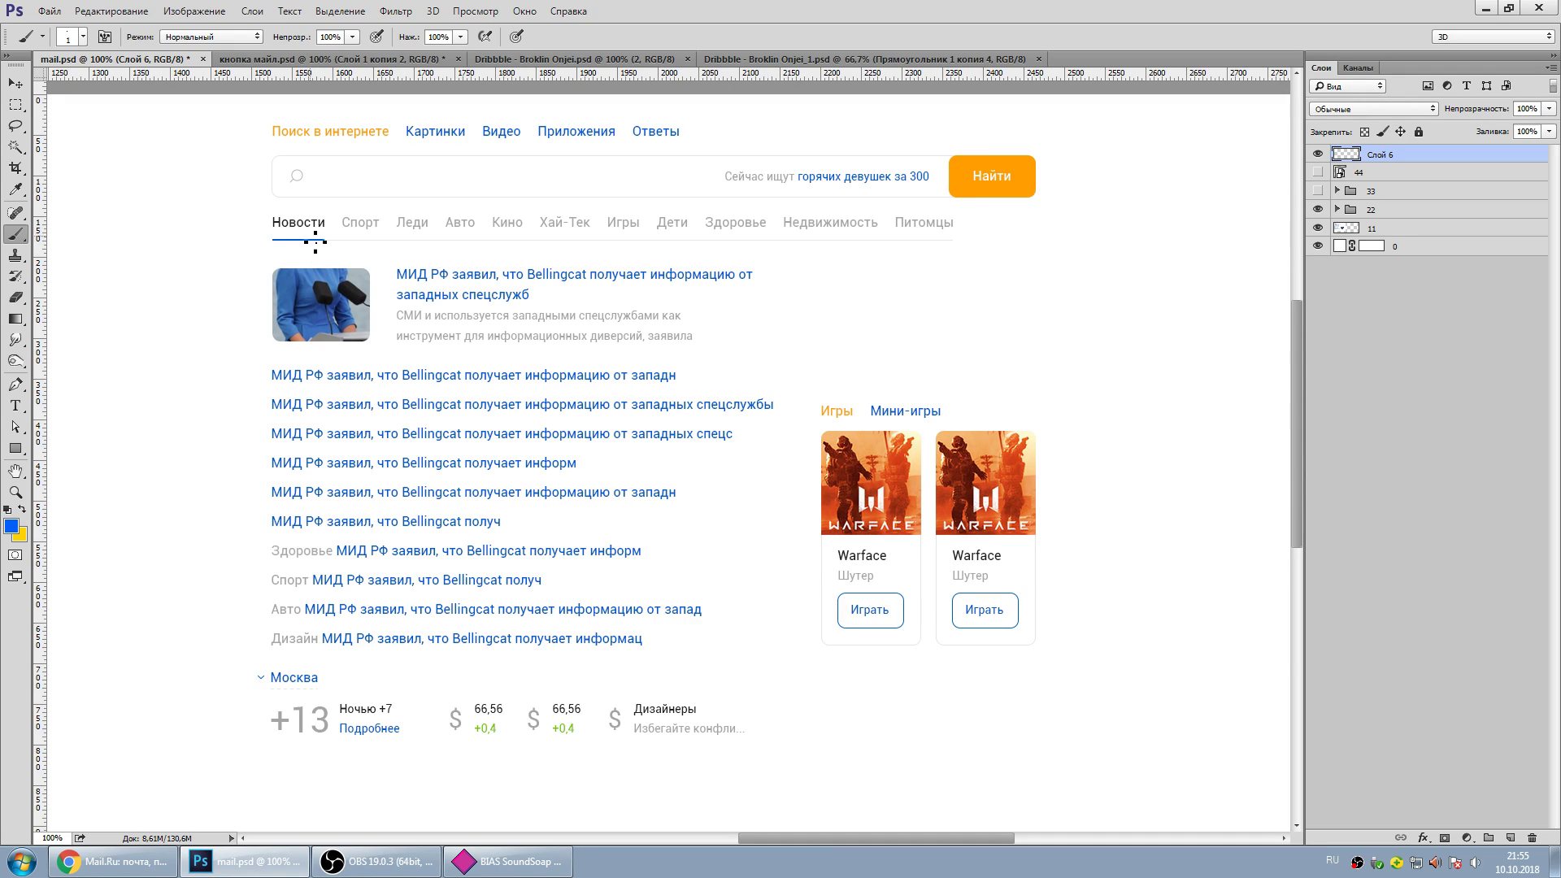
Recolour the Новости underline to the Найти button's orange (ff9e00) and save mail.psd.
{"action": "left_click", "coordinate": [15, 426]}
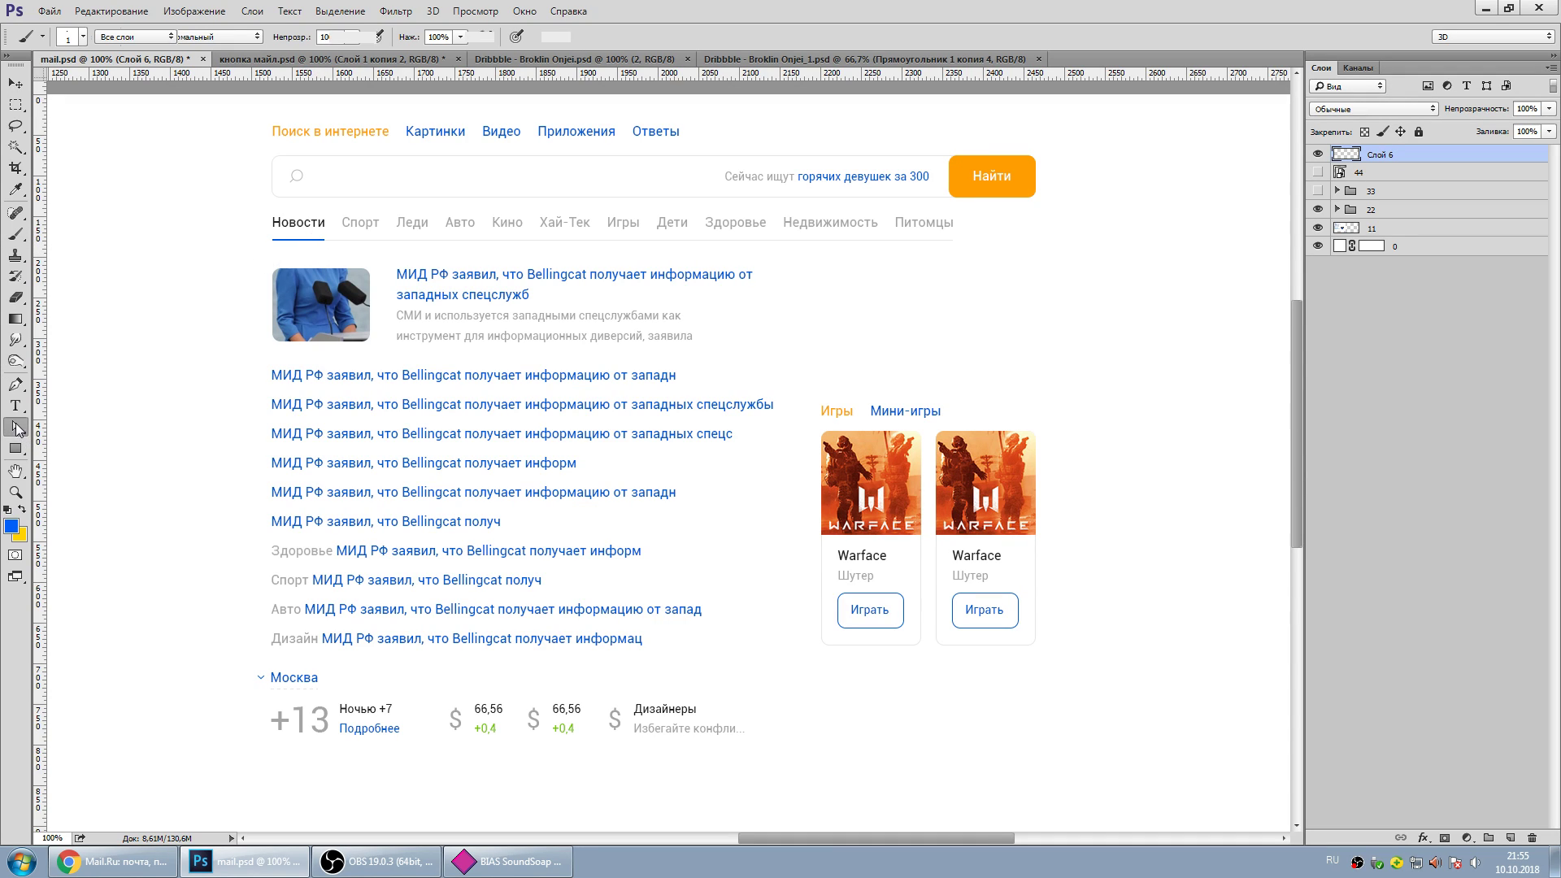
{"action": "left_click", "coordinate": [317, 246]}
{"action": "double_click", "coordinate": [1352, 434]}
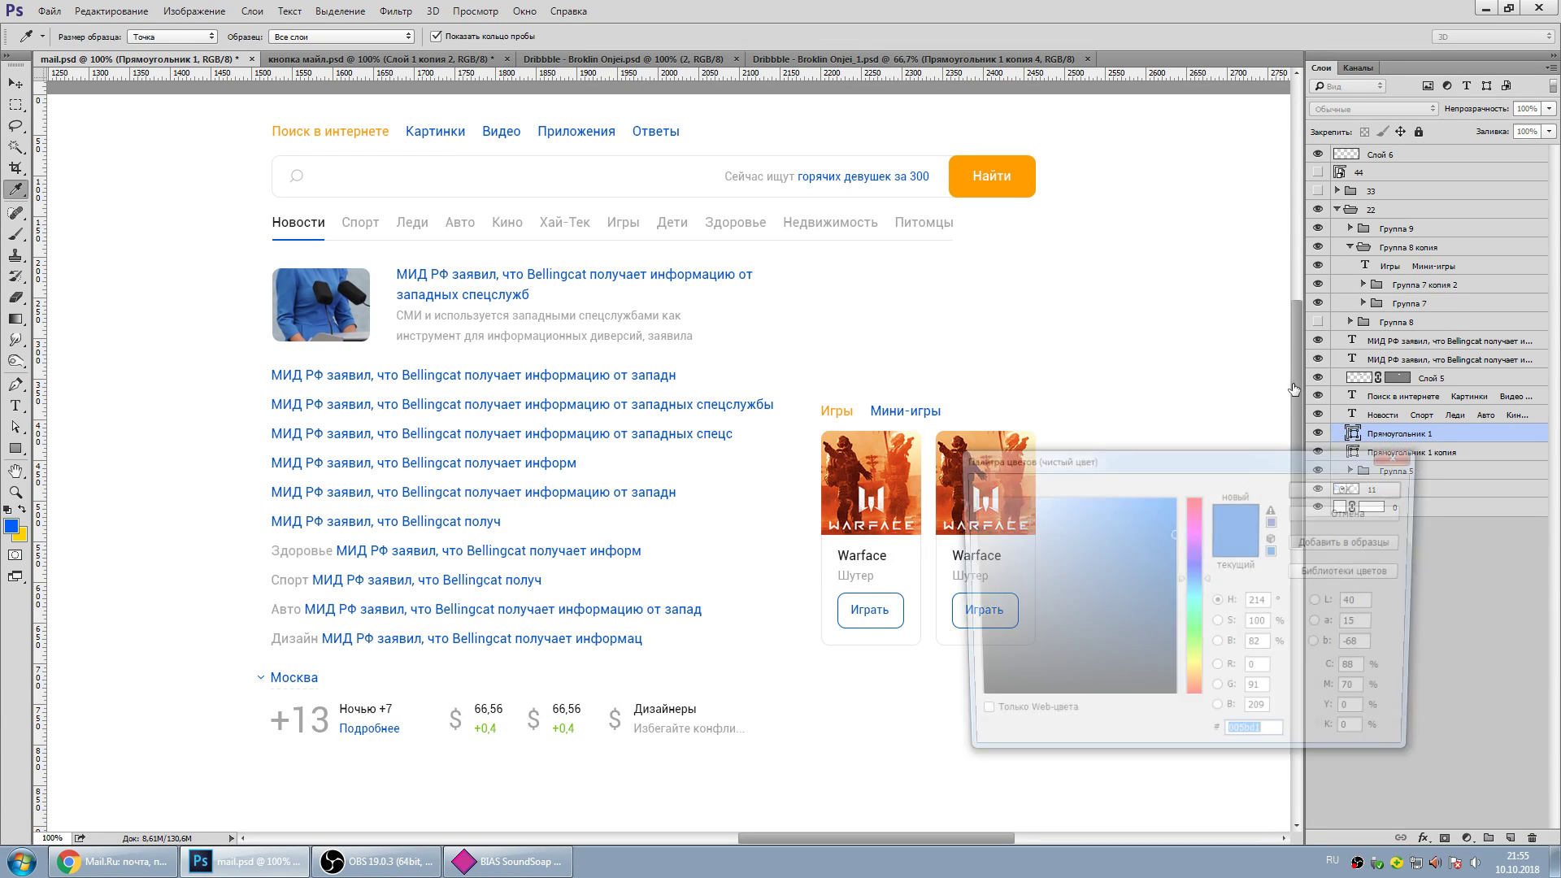
{"action": "left_click", "coordinate": [1025, 184]}
{"action": "left_click", "coordinate": [1387, 488]}
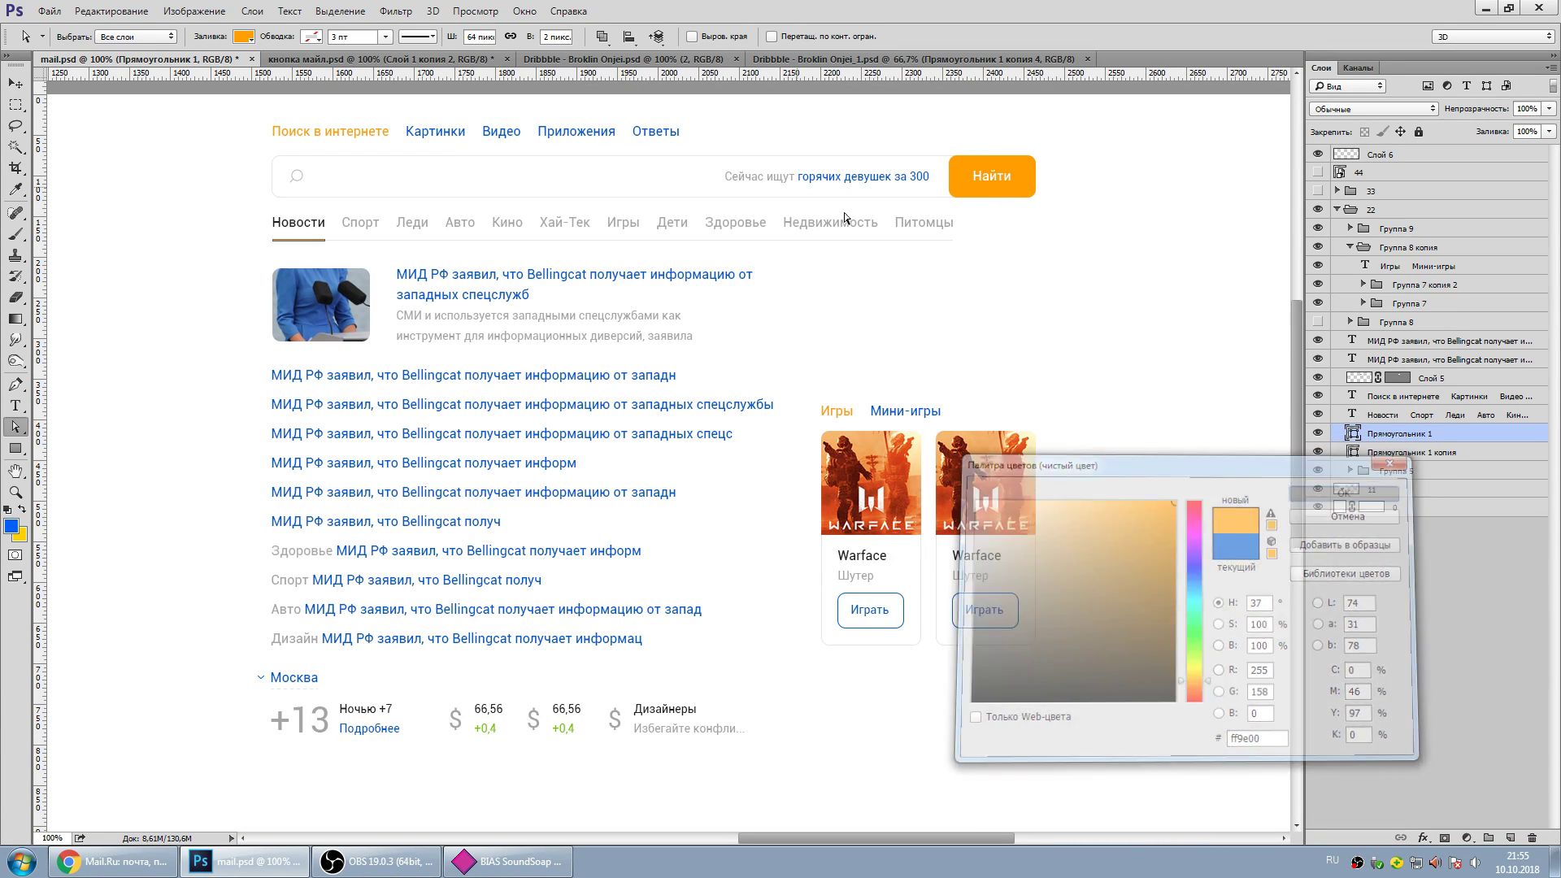
{"action": "left_click", "coordinate": [15, 85]}
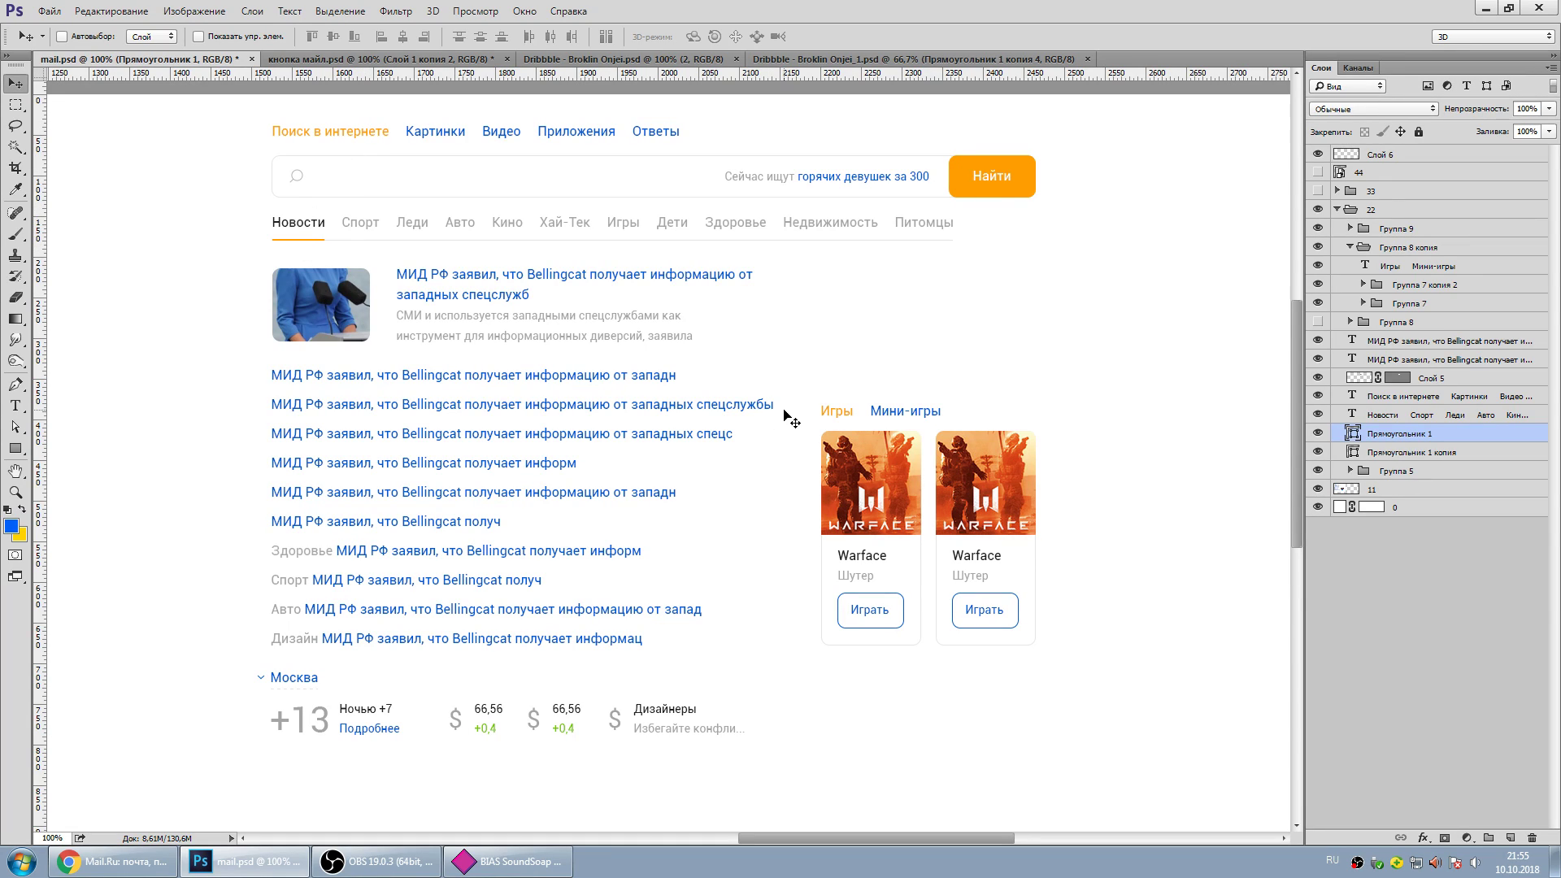
{"action": "key", "text": "ctrl+s"}
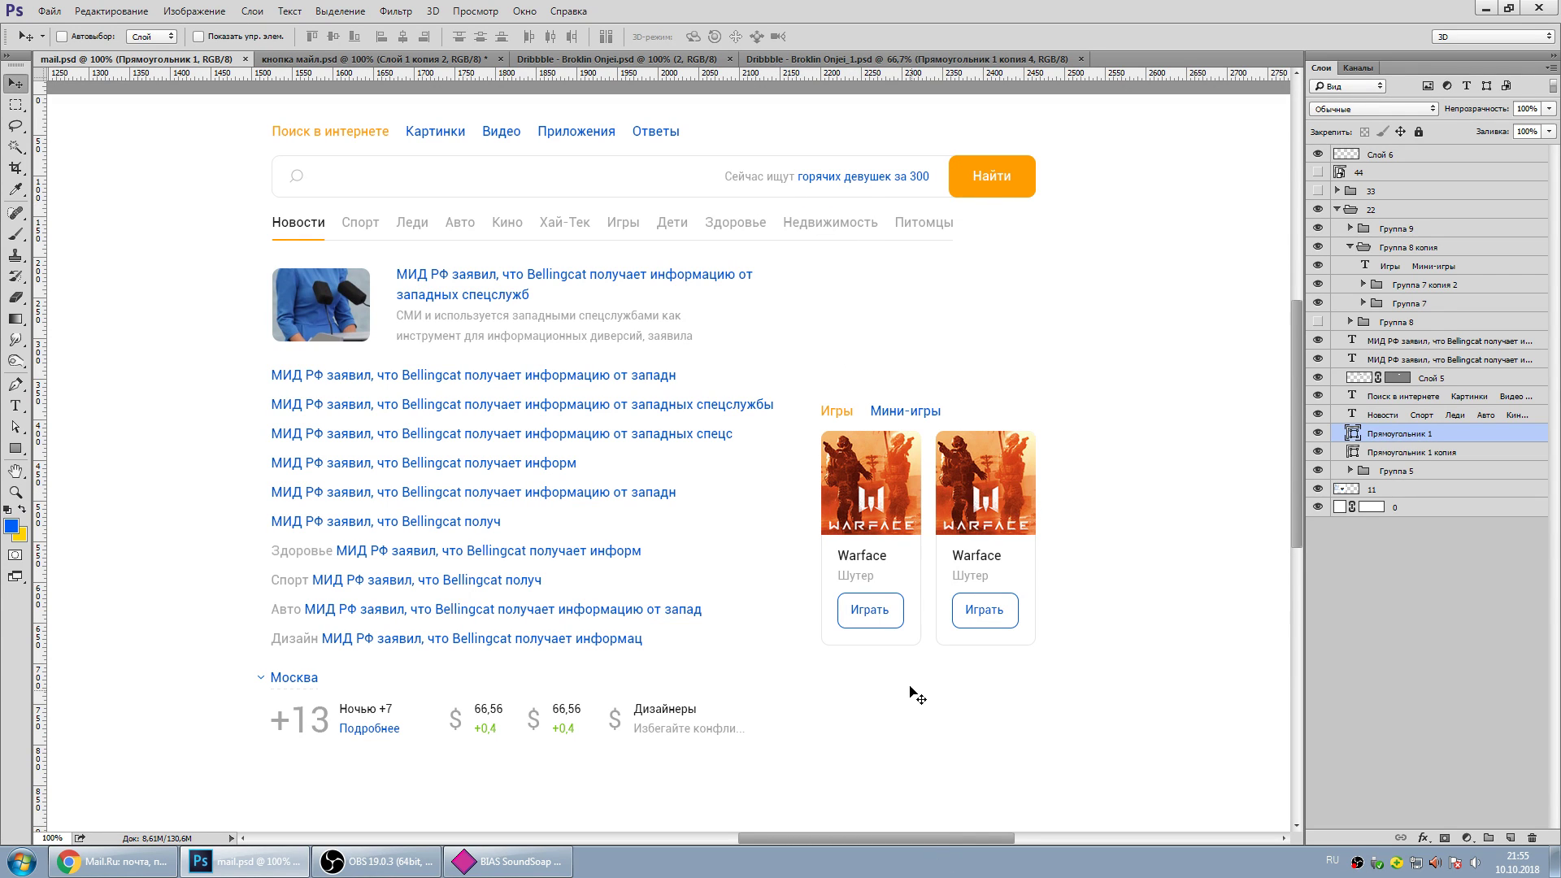
Adjust the view and make Слой 6 the working layer again.
{"action": "mouse_move", "coordinate": [871, 834]}
{"action": "left_mouse_down"}
{"action": "mouse_move", "coordinate": [660, 834]}
{"action": "mouse_move", "coordinate": [845, 821]}
{"action": "left_mouse_up"}
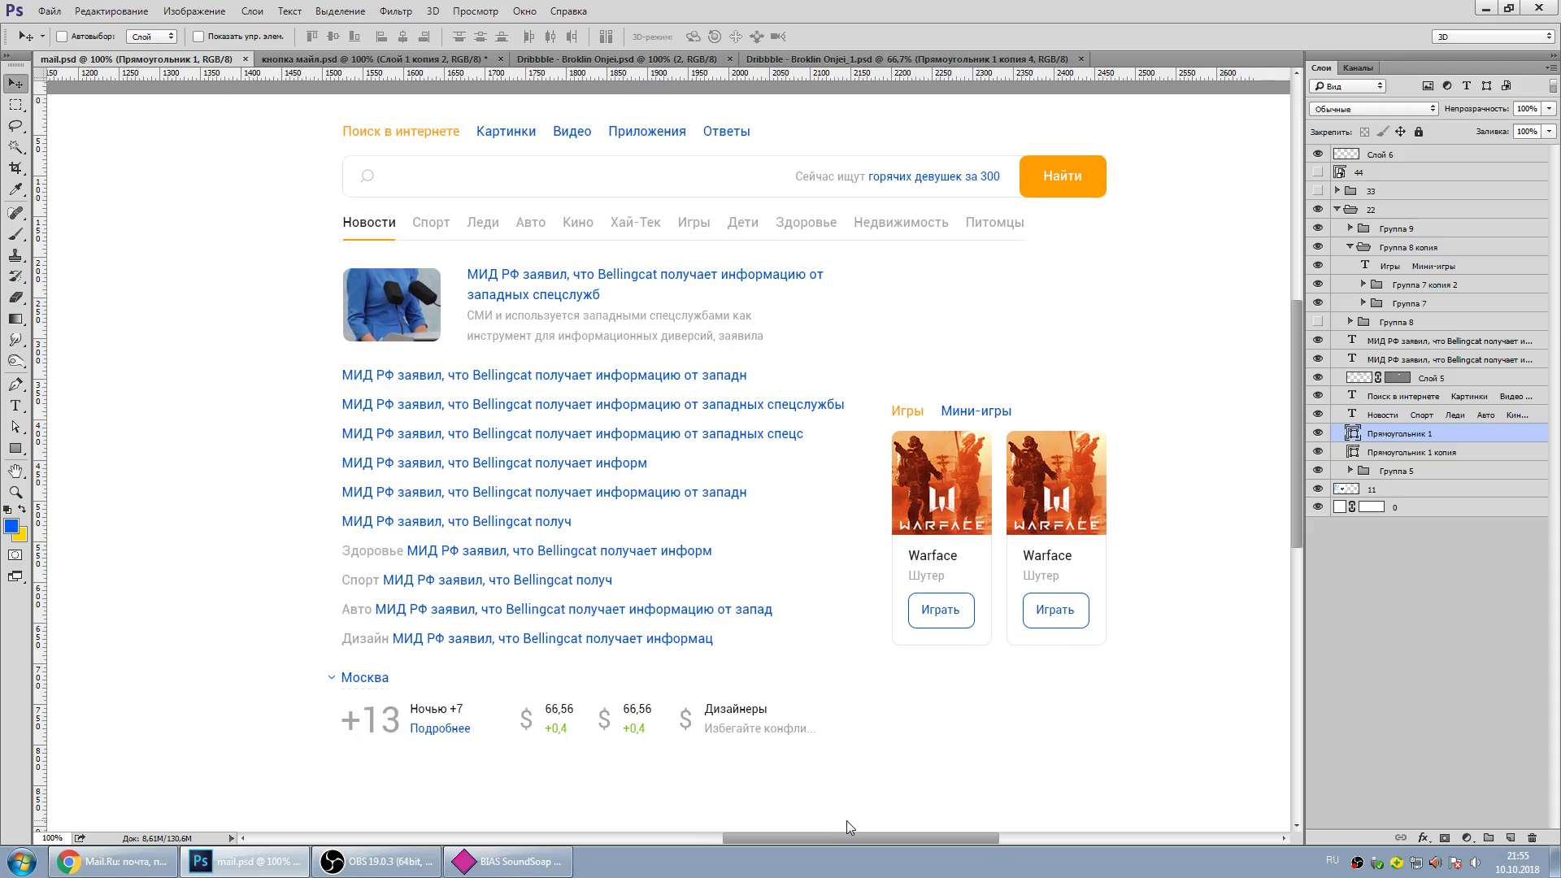
{"action": "left_click_drag", "start_coordinate": [846, 821], "coordinate": [849, 825]}
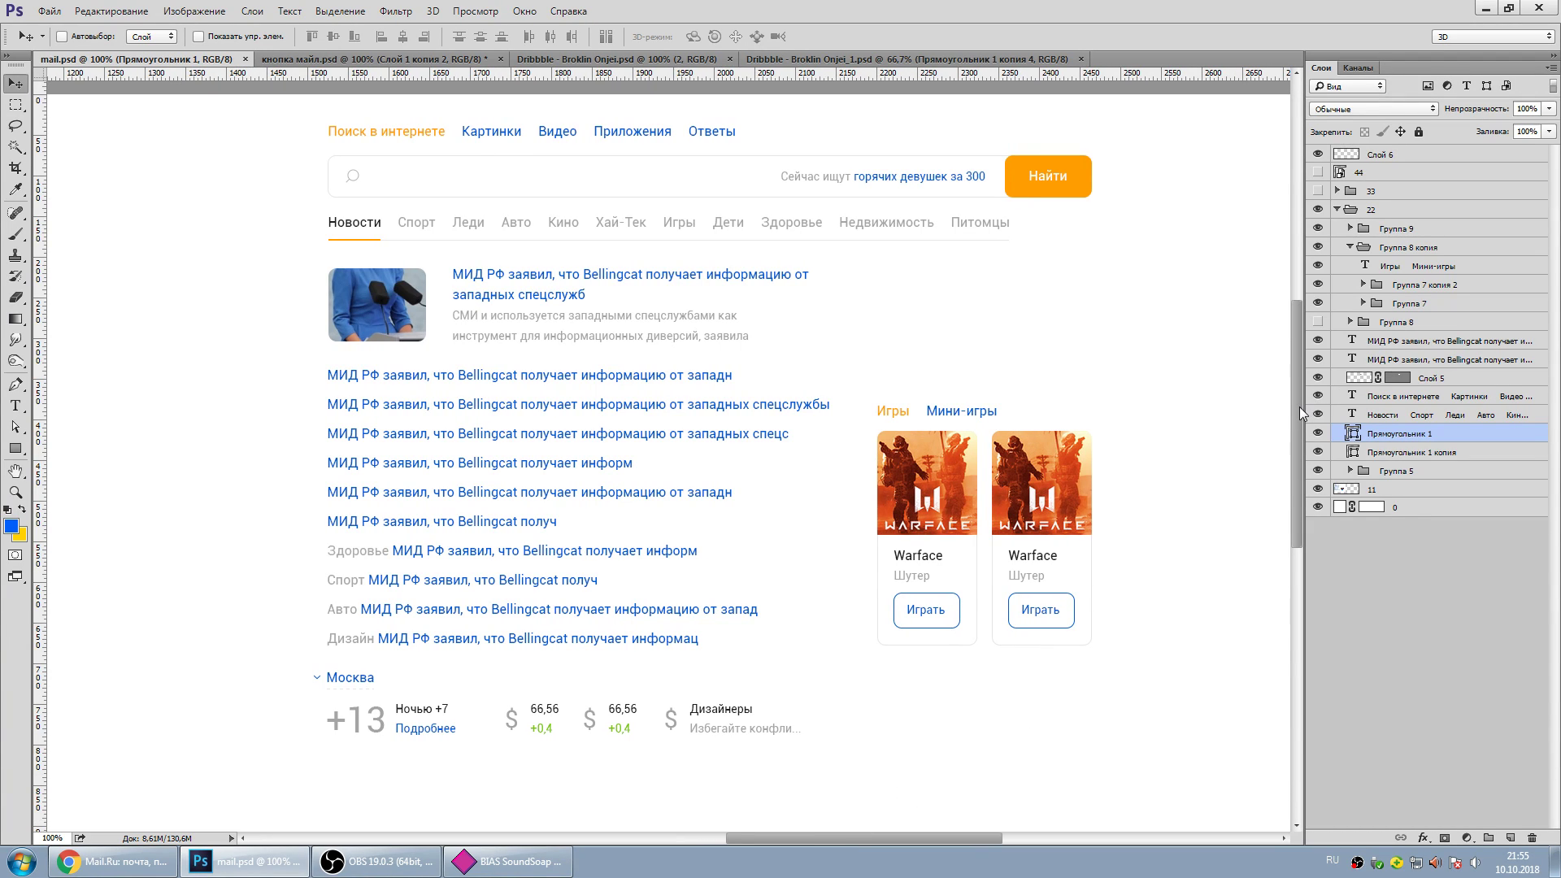
{"action": "scroll", "coordinate": [1301, 413], "scroll_direction": "down", "scroll_amount": 1}
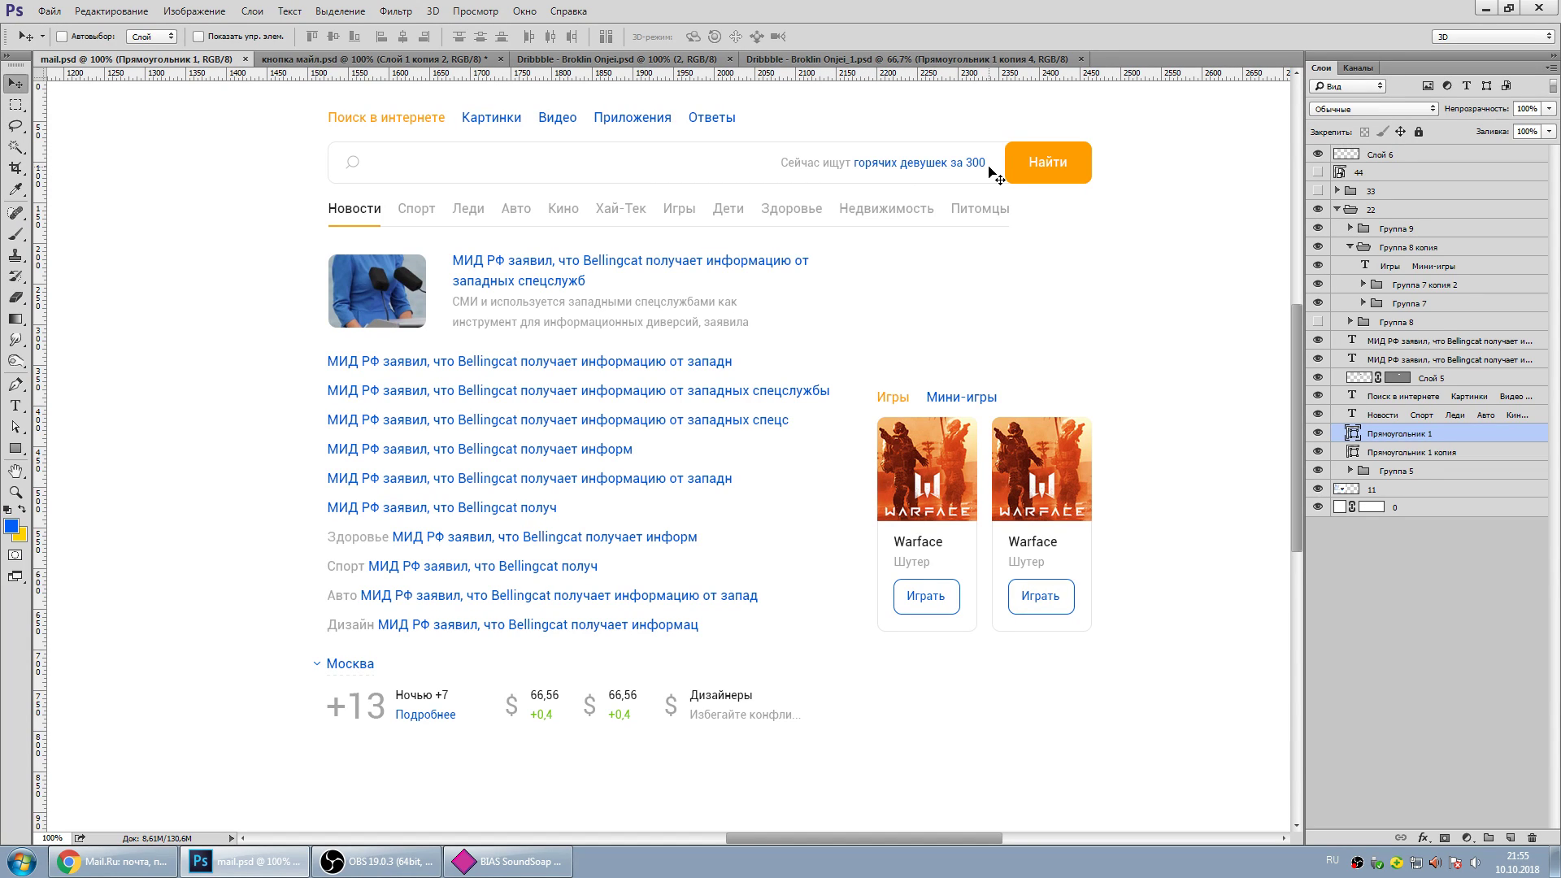
{"action": "left_click", "coordinate": [1411, 155]}
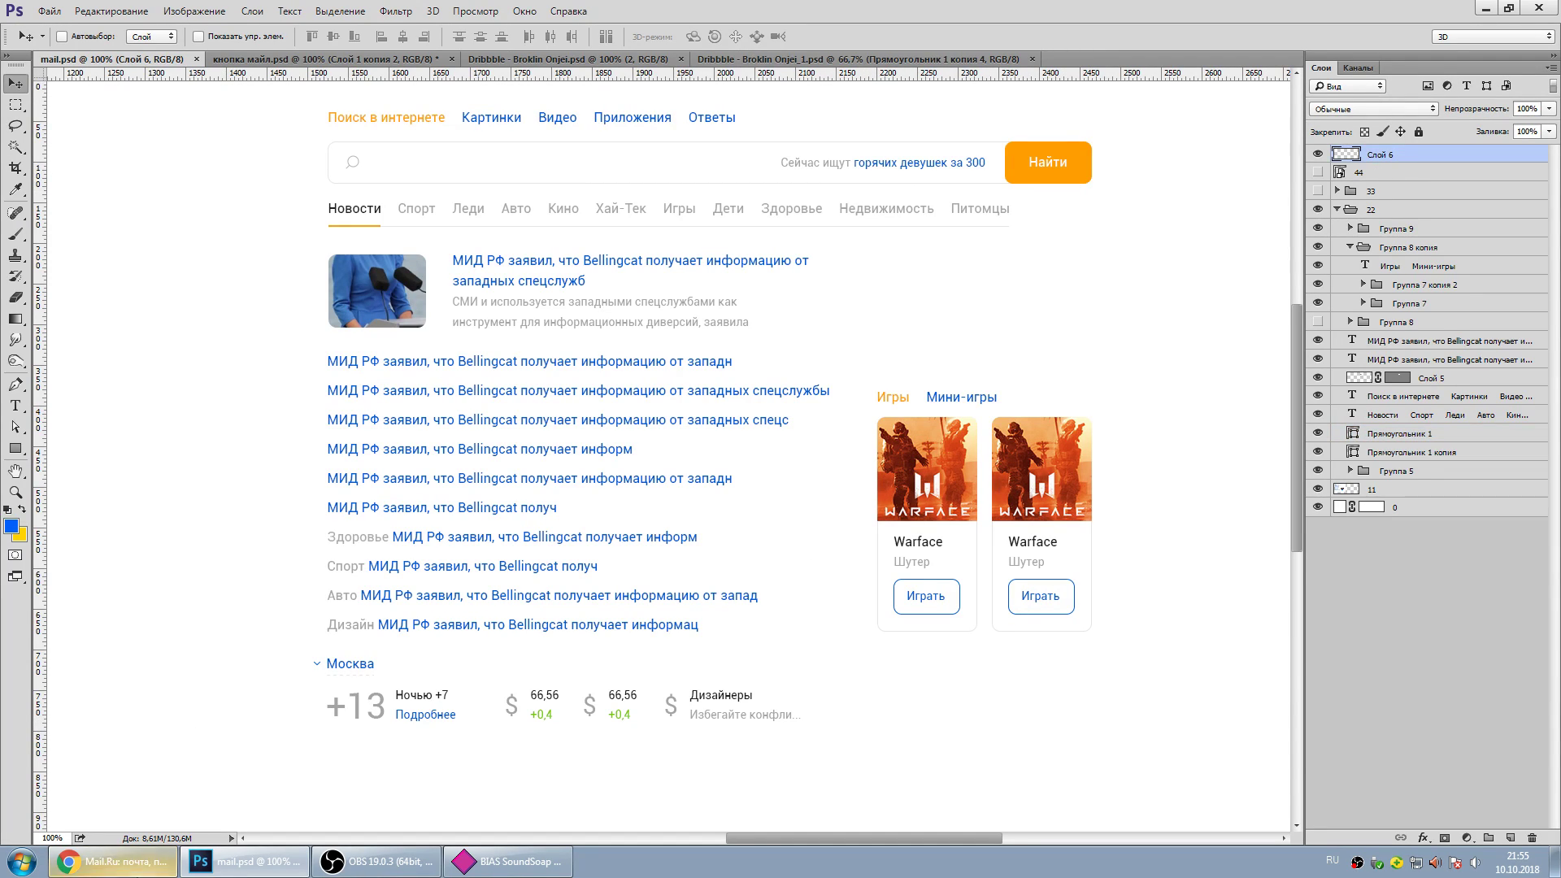
{"action": "key", "text": "alt+Tab"}
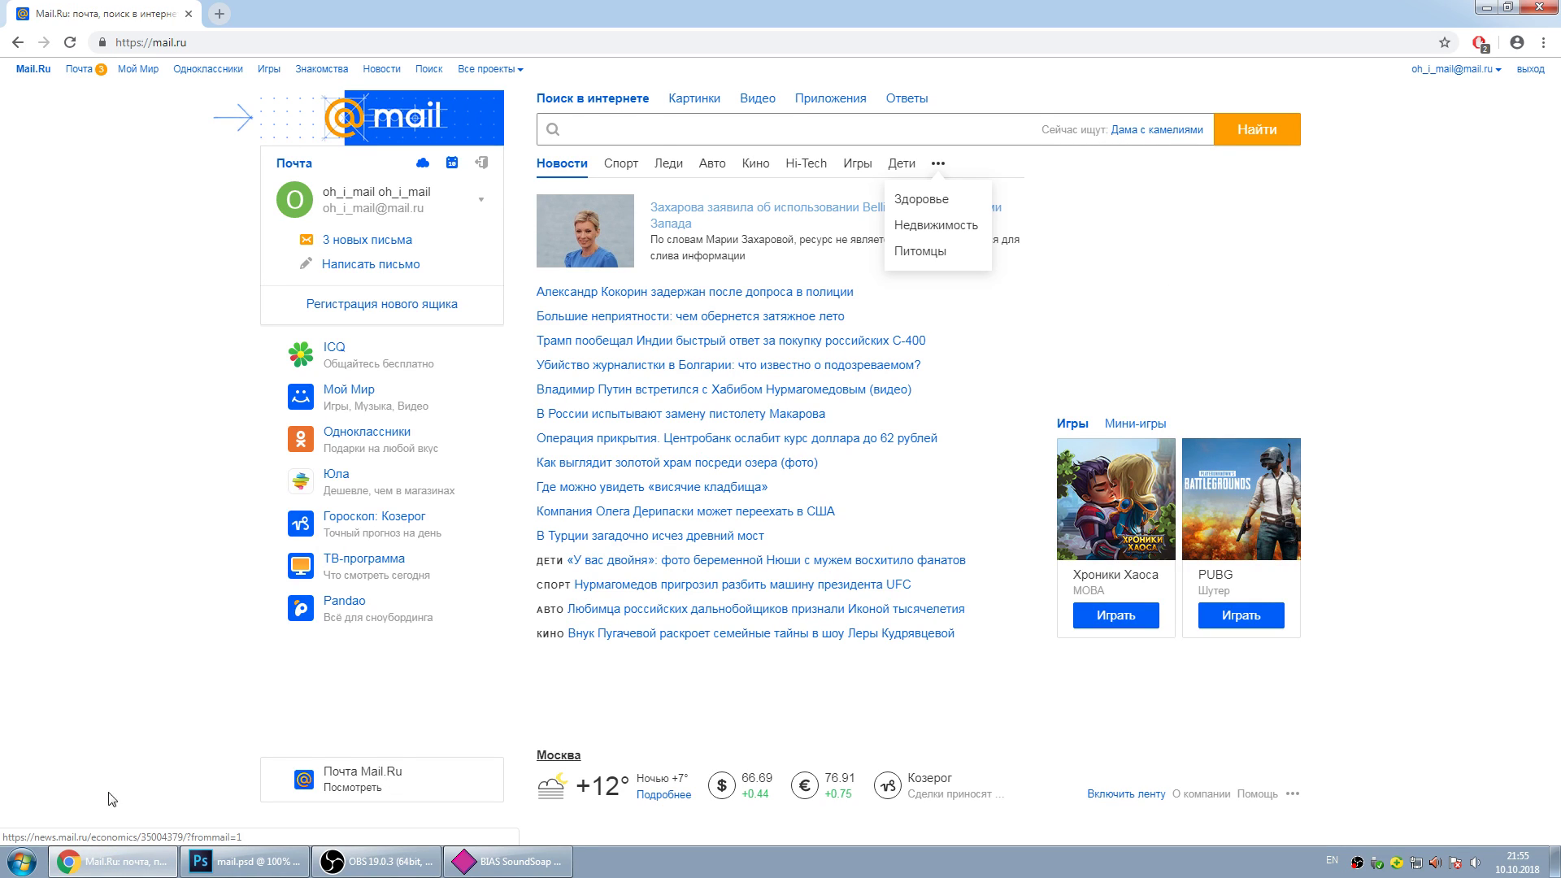
{"action": "left_click", "coordinate": [260, 872]}
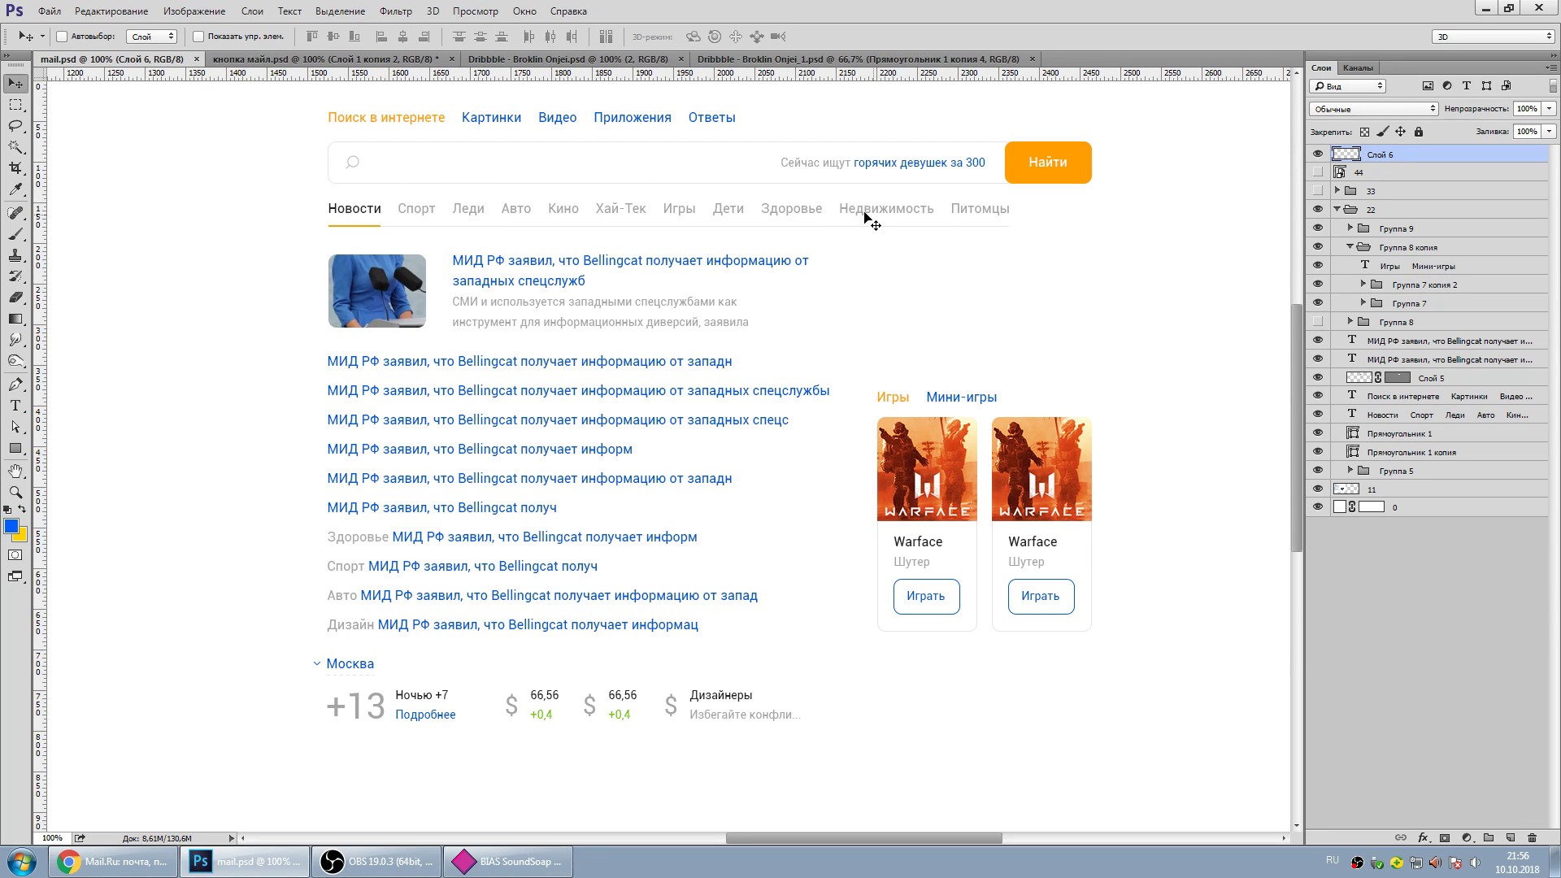
{"action": "scroll", "coordinate": [1208, 397], "scroll_direction": "down", "scroll_amount": 1}
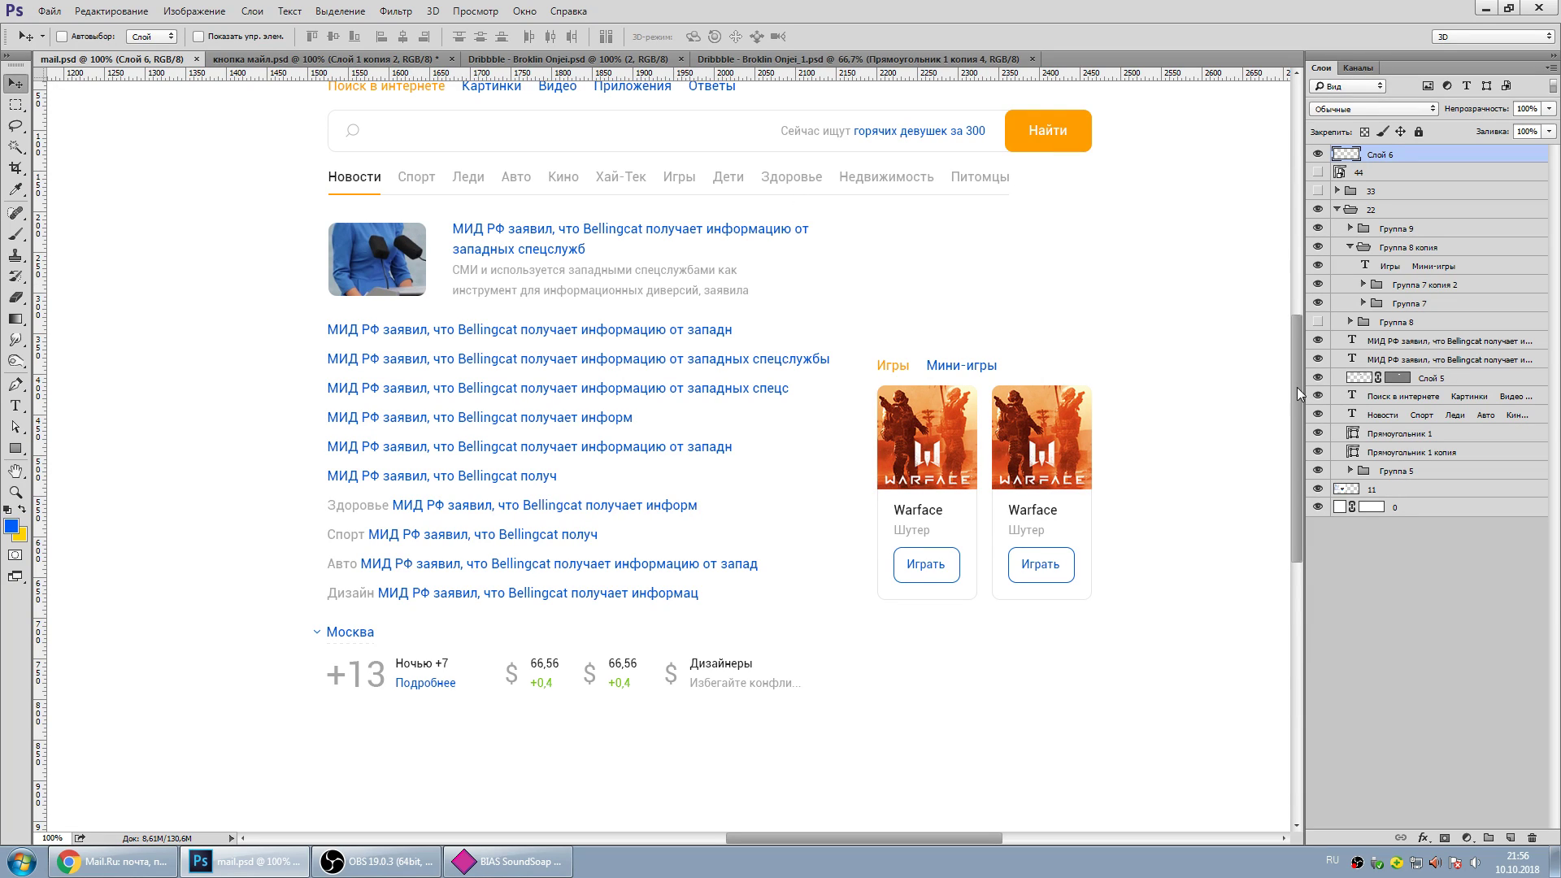
{"action": "scroll", "coordinate": [1233, 358], "scroll_direction": "up", "scroll_amount": 2}
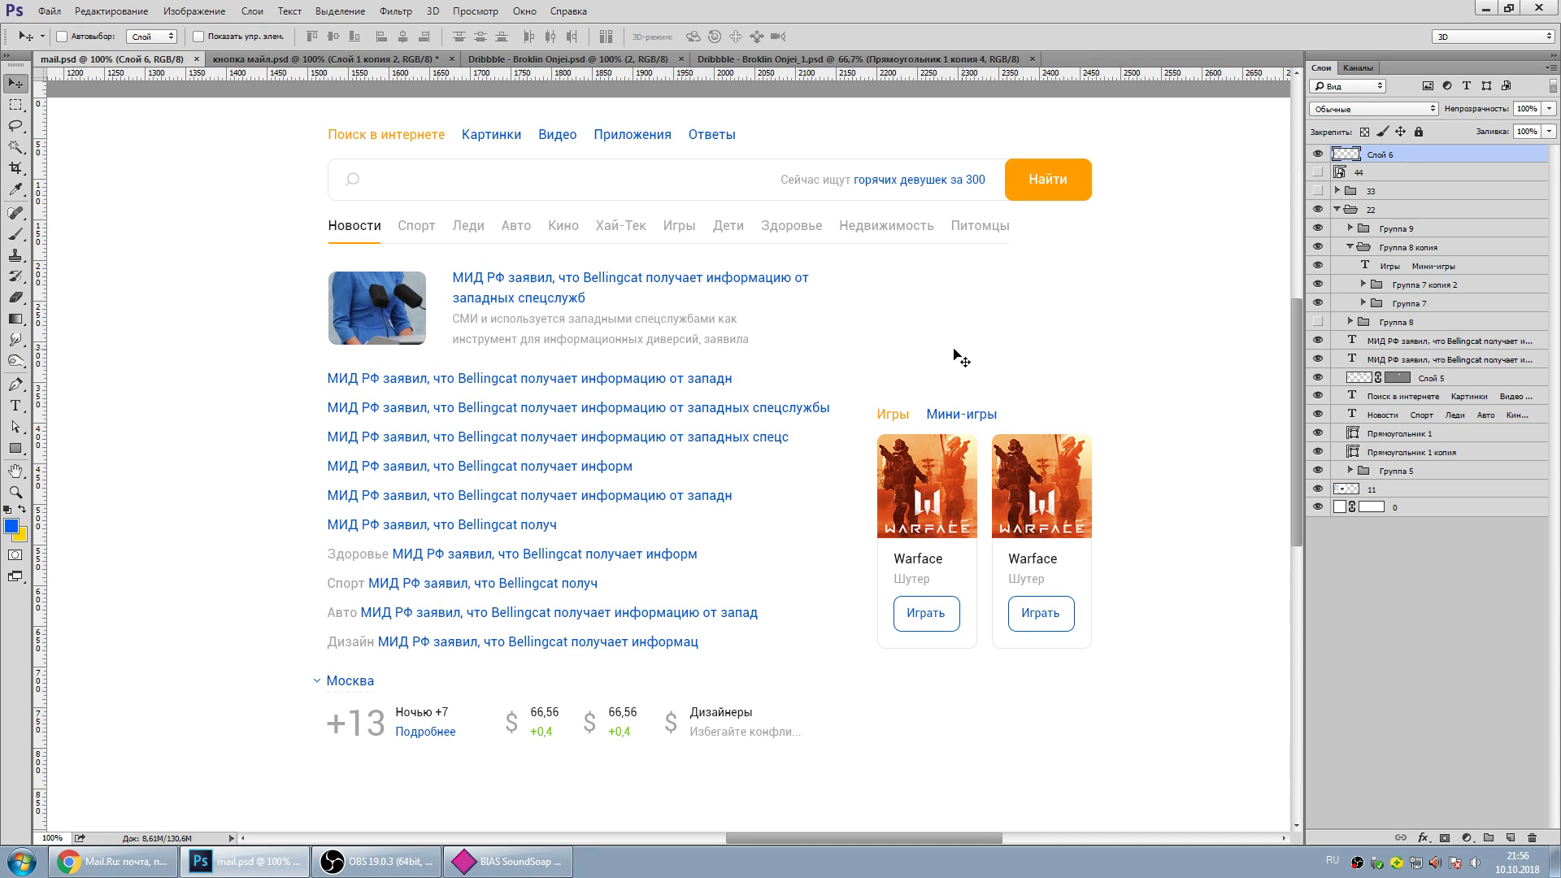
{"action": "left_click", "coordinate": [1318, 172]}
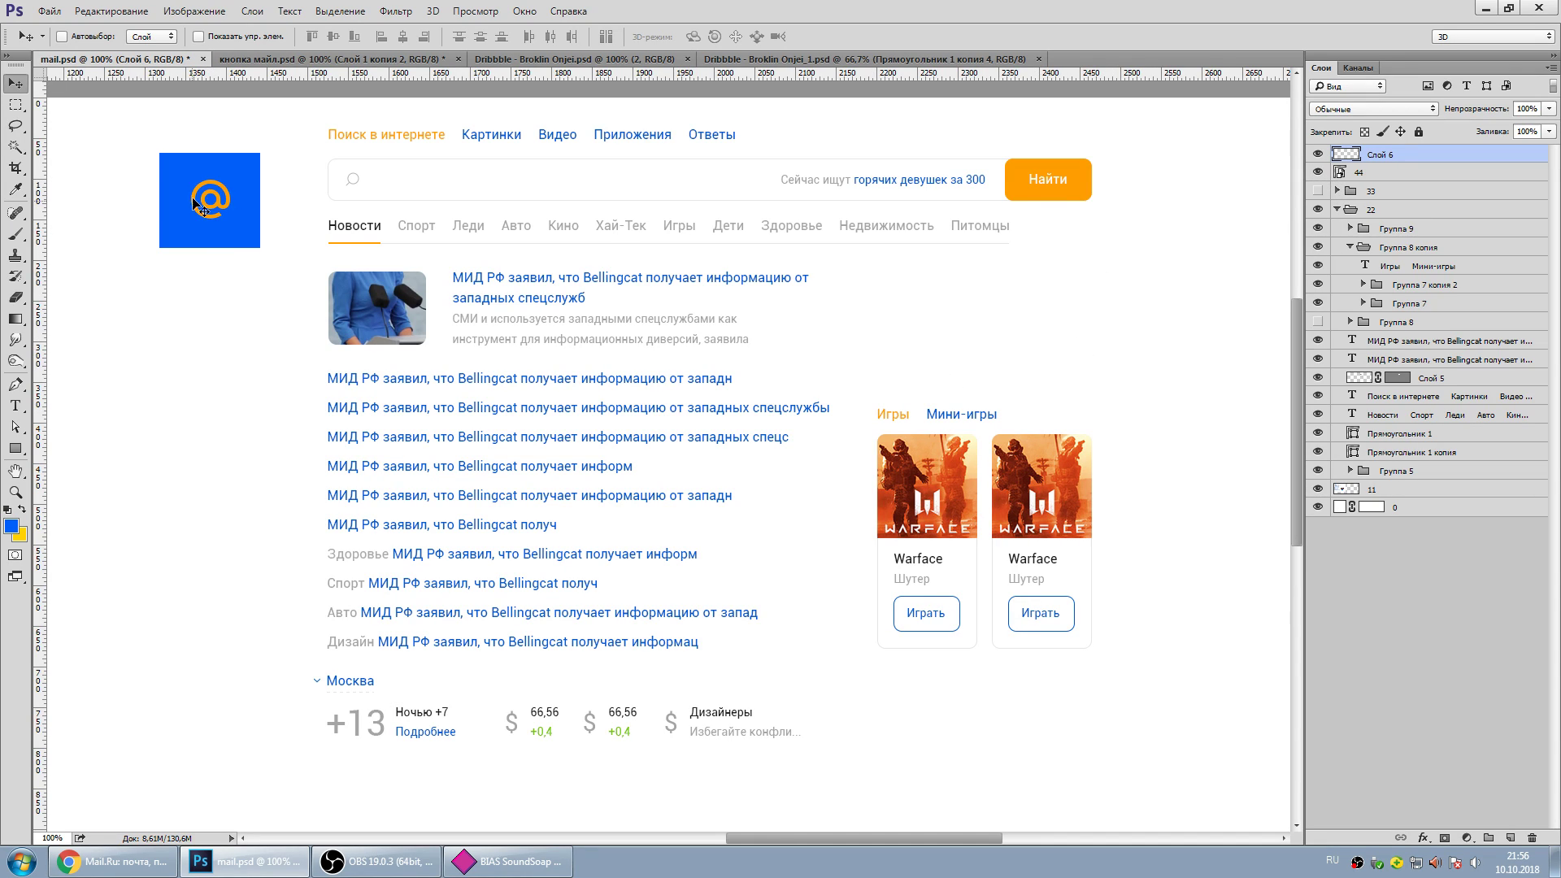
{"action": "left_click", "coordinate": [1318, 172]}
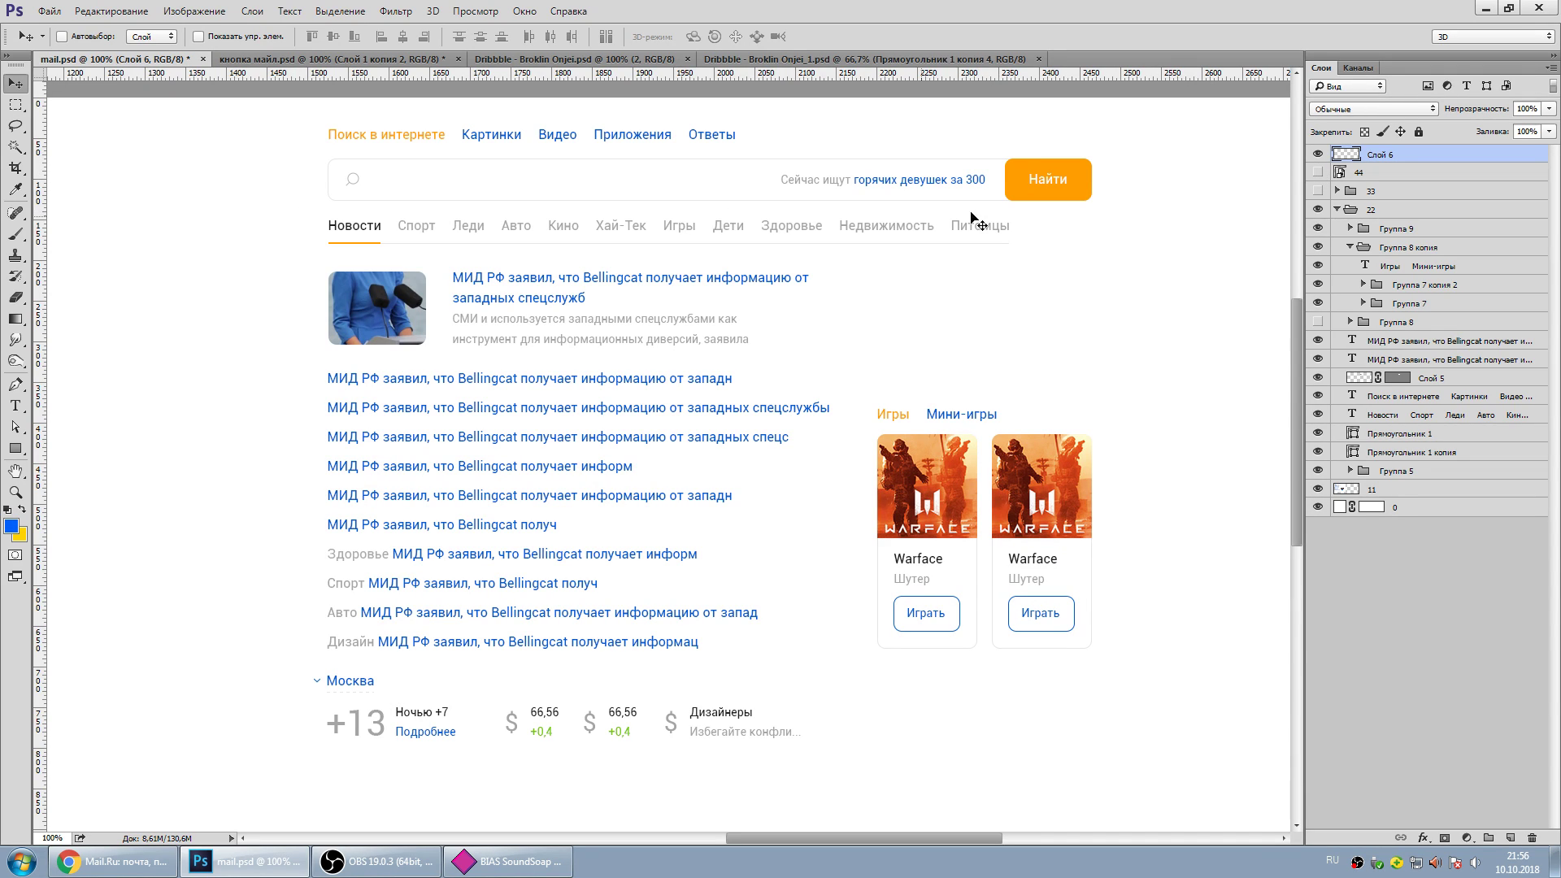
{"action": "mouse_move", "coordinate": [795, 839]}
{"action": "left_mouse_down"}
{"action": "mouse_move", "coordinate": [555, 837]}
{"action": "mouse_move", "coordinate": [570, 820]}
{"action": "left_mouse_up"}
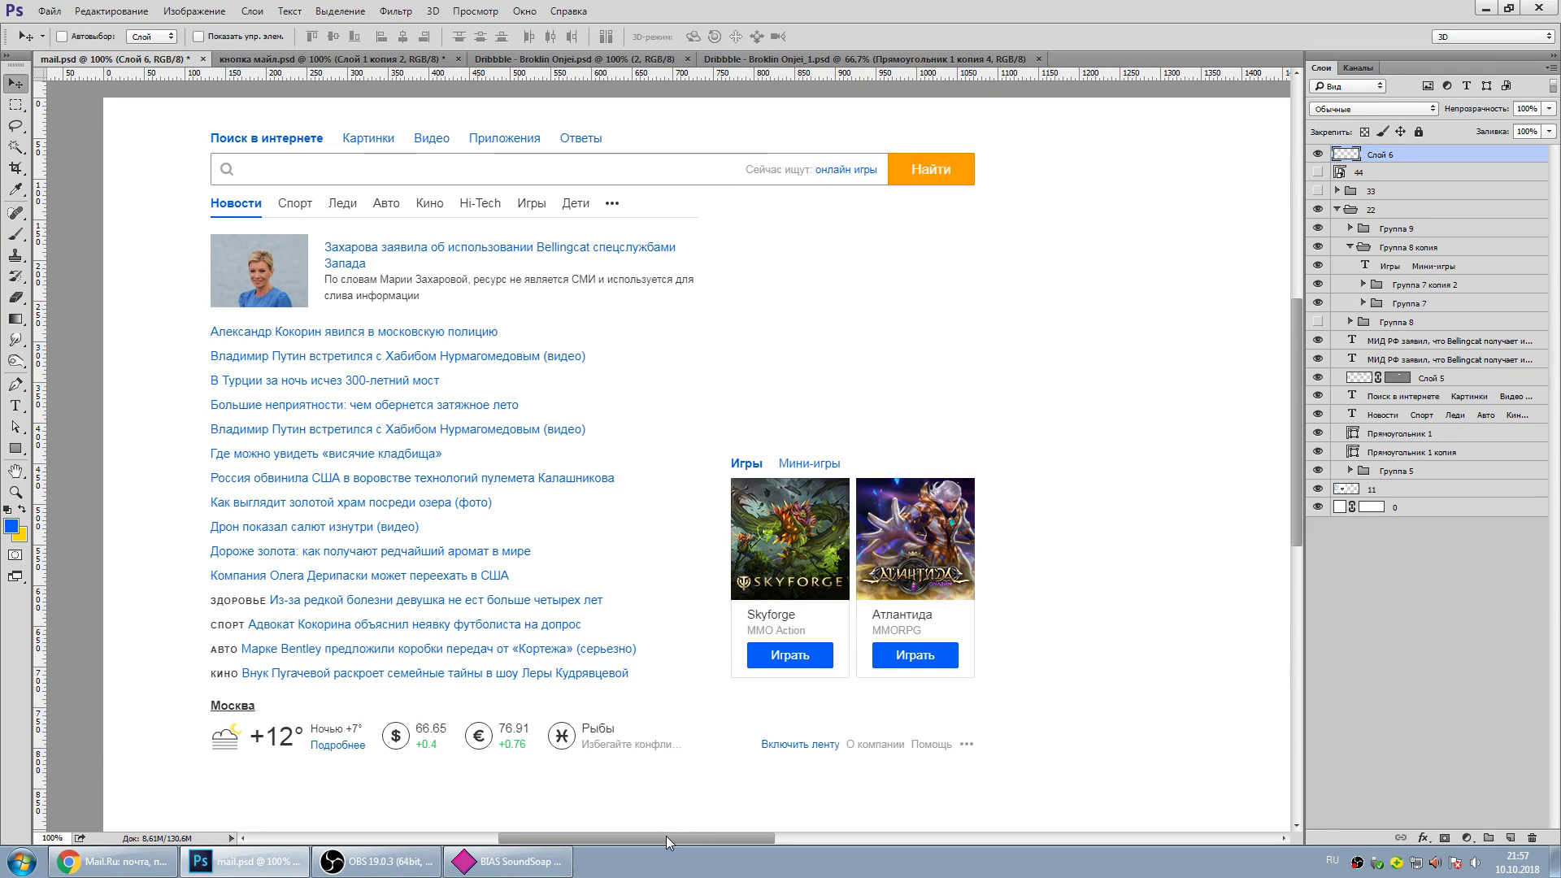
{"action": "left_click_drag", "start_coordinate": [634, 838], "coordinate": [876, 837]}
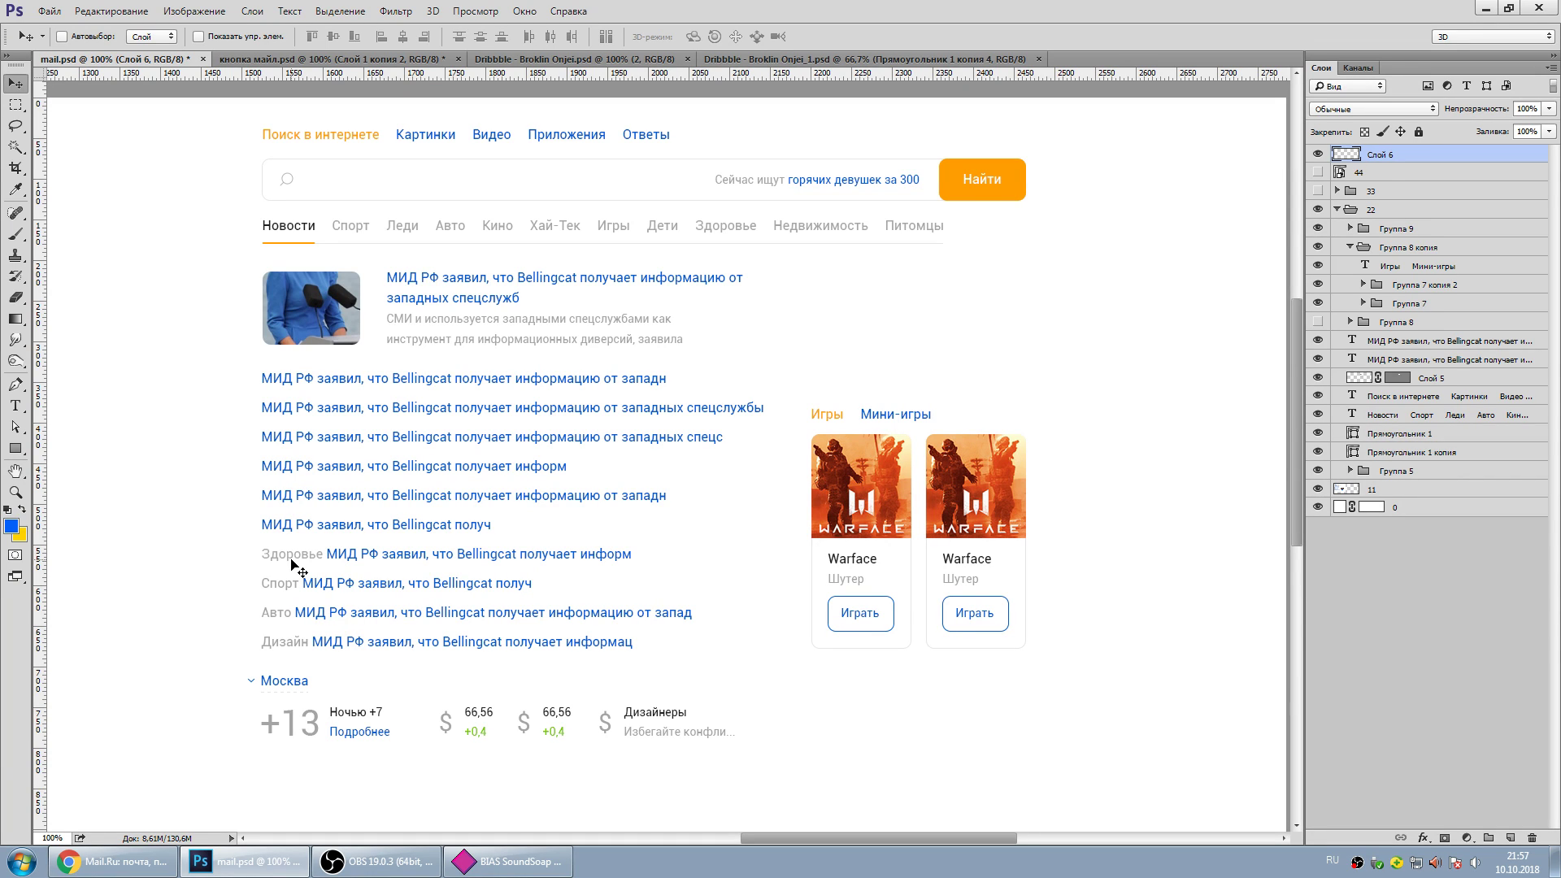
{"action": "left_click_drag", "start_coordinate": [861, 841], "coordinate": [866, 836]}
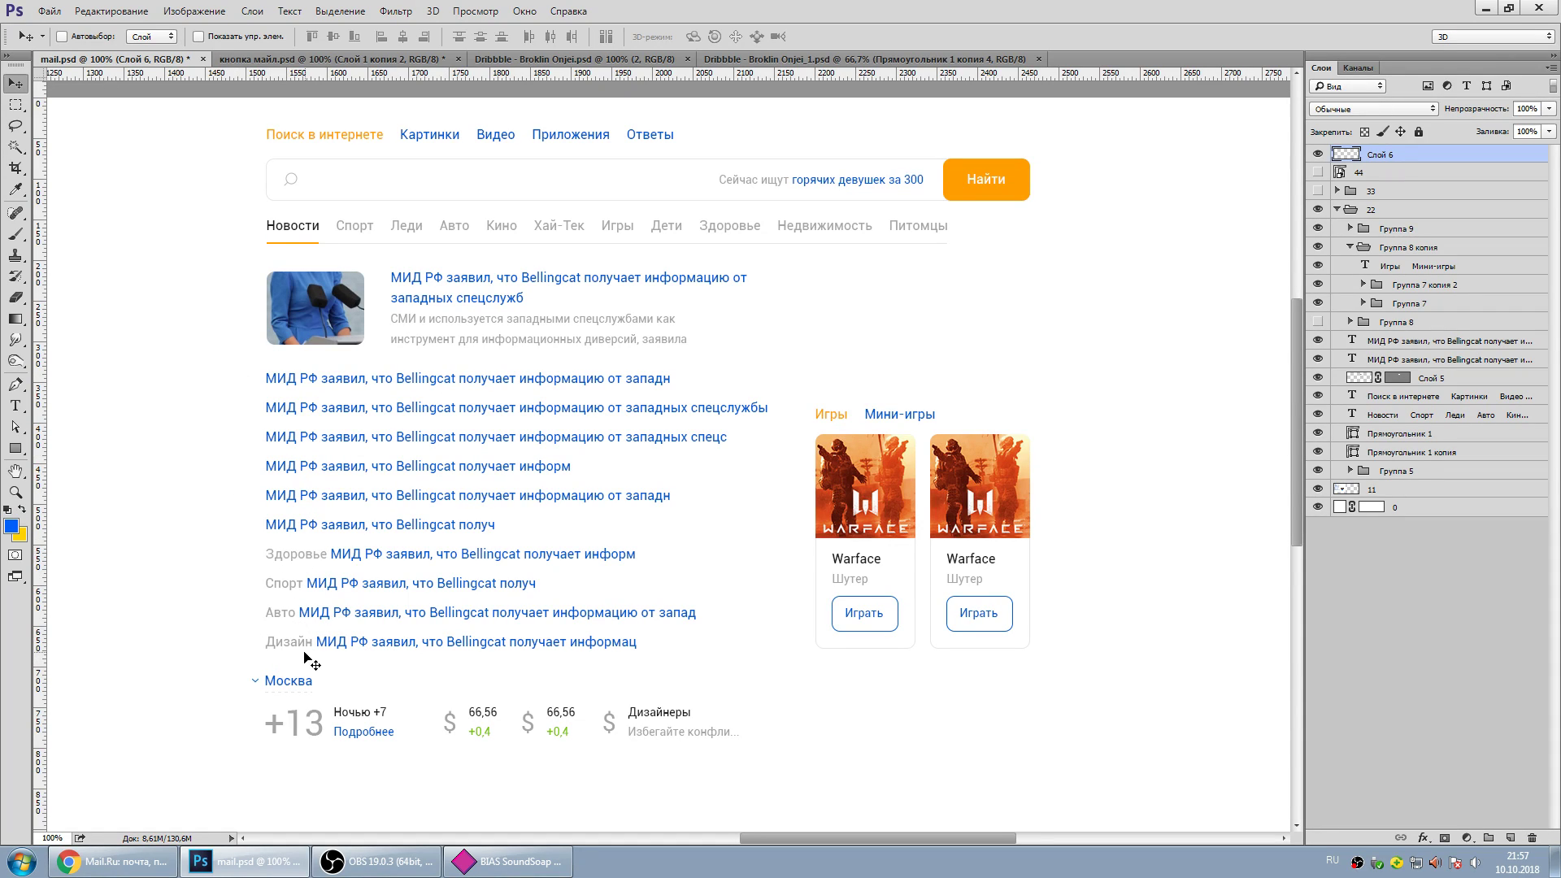
{"action": "mouse_move", "coordinate": [770, 840]}
{"action": "left_mouse_down"}
{"action": "mouse_move", "coordinate": [512, 839]}
{"action": "mouse_move", "coordinate": [779, 818]}
{"action": "left_mouse_up"}
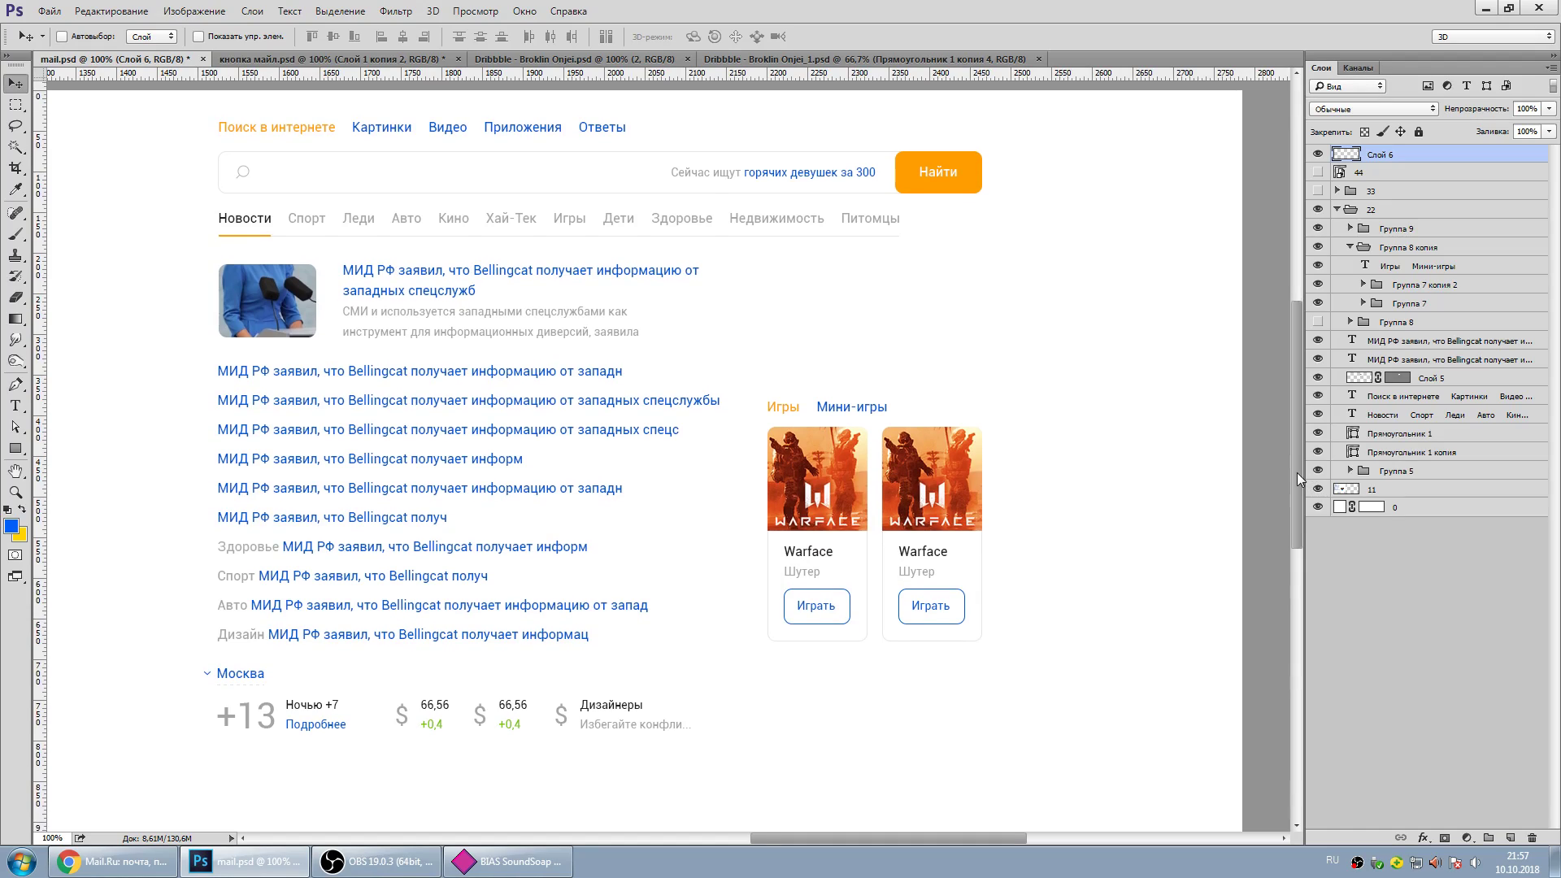
{"action": "scroll", "coordinate": [1028, 718], "scroll_direction": "down", "scroll_amount": 1}
{"action": "left_click_drag", "start_coordinate": [867, 839], "coordinate": [628, 837]}
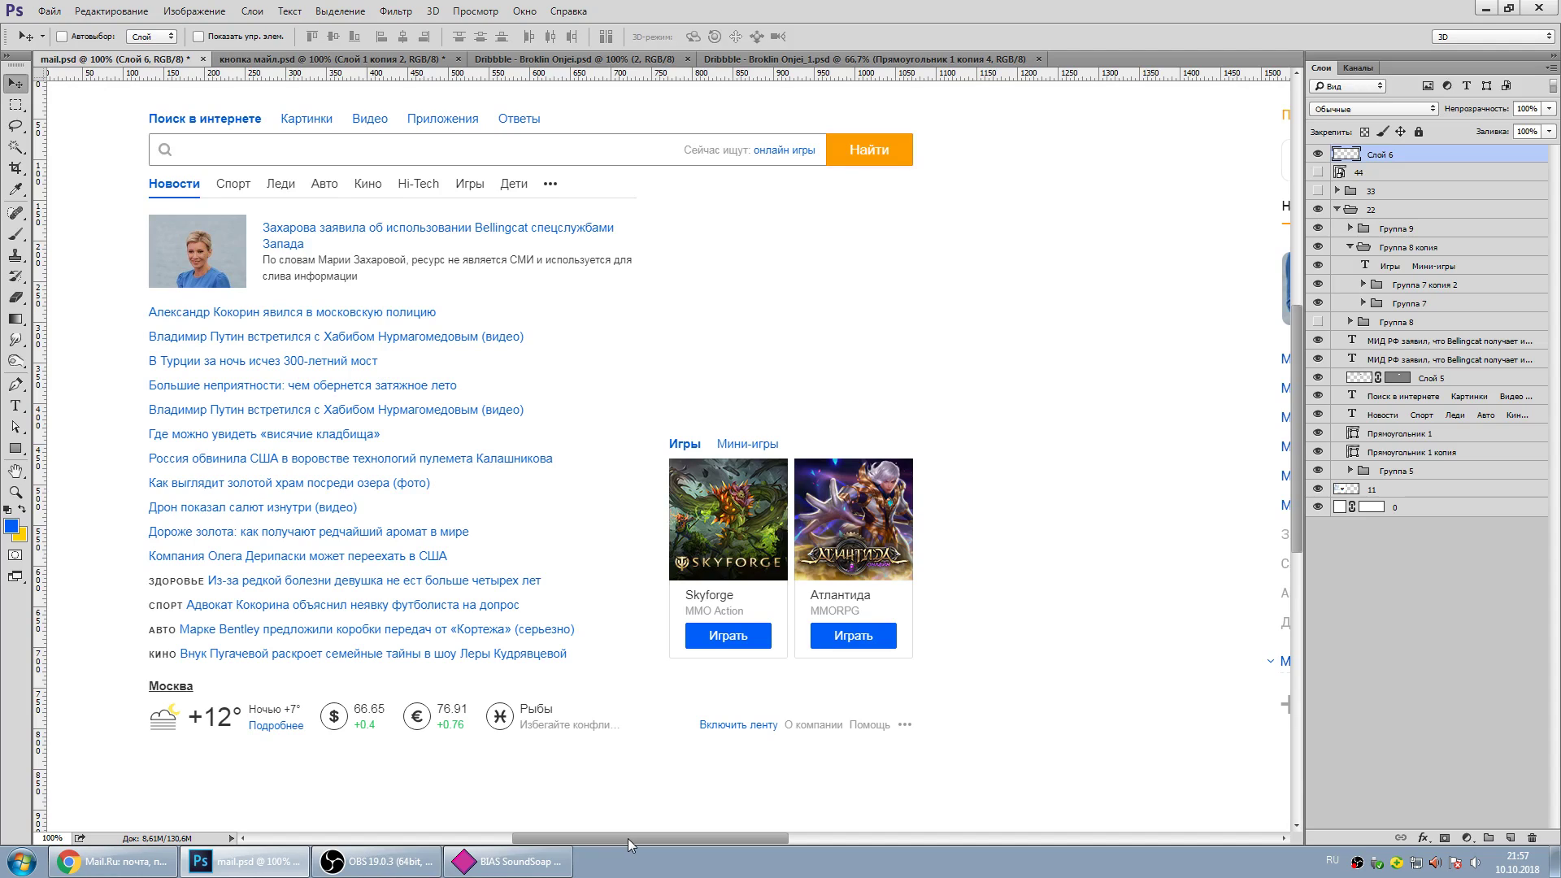
{"action": "left_click_drag", "start_coordinate": [628, 837], "coordinate": [859, 838]}
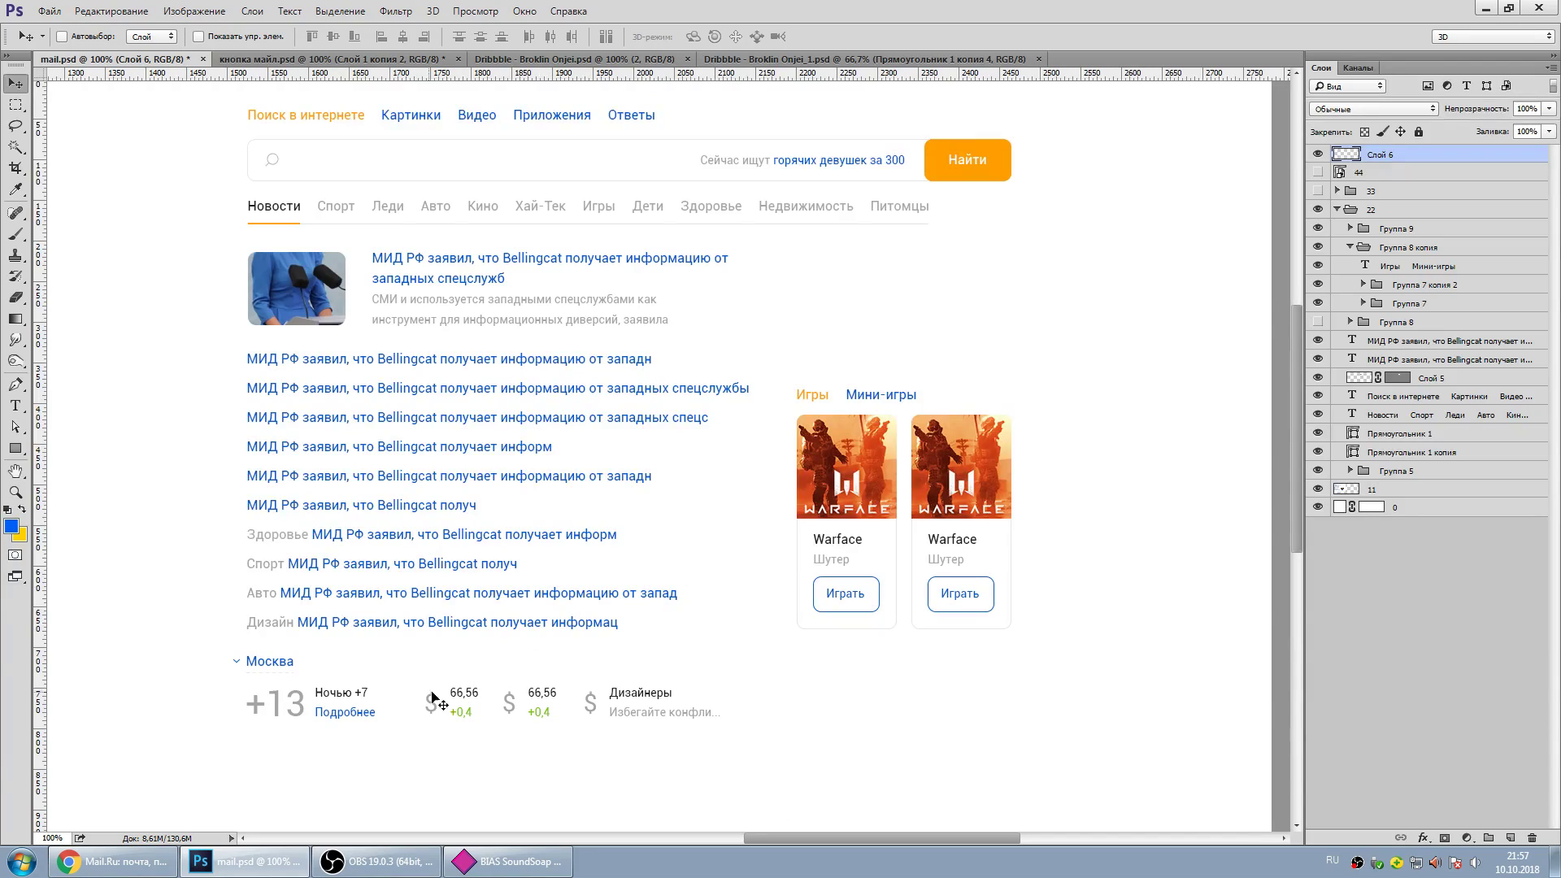
{"action": "left_click_drag", "start_coordinate": [798, 839], "coordinate": [559, 839]}
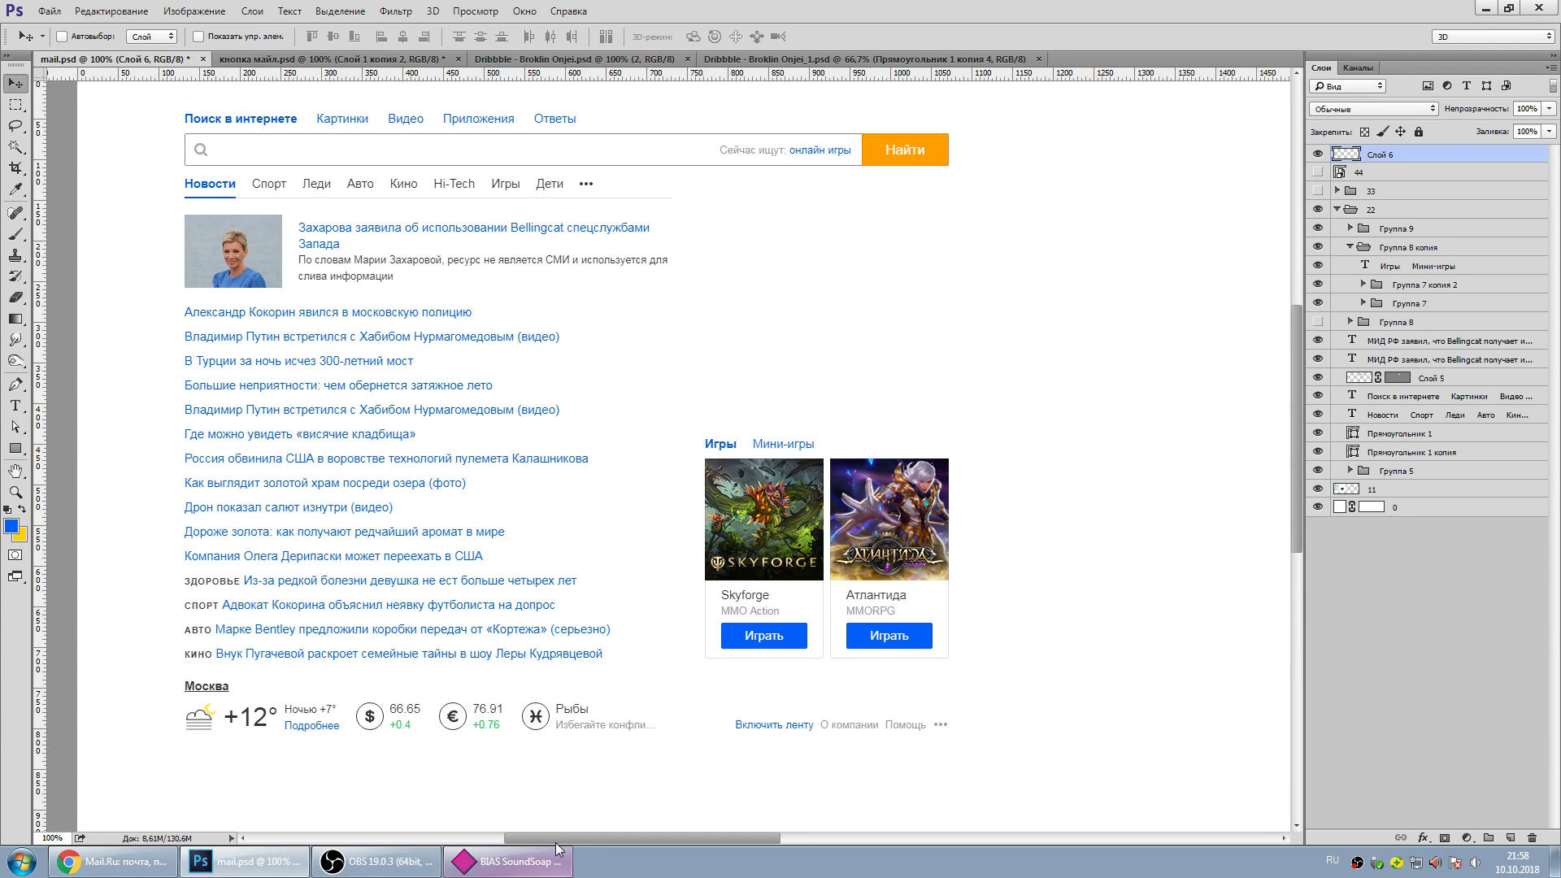
{"action": "left_click_drag", "start_coordinate": [572, 839], "coordinate": [772, 839]}
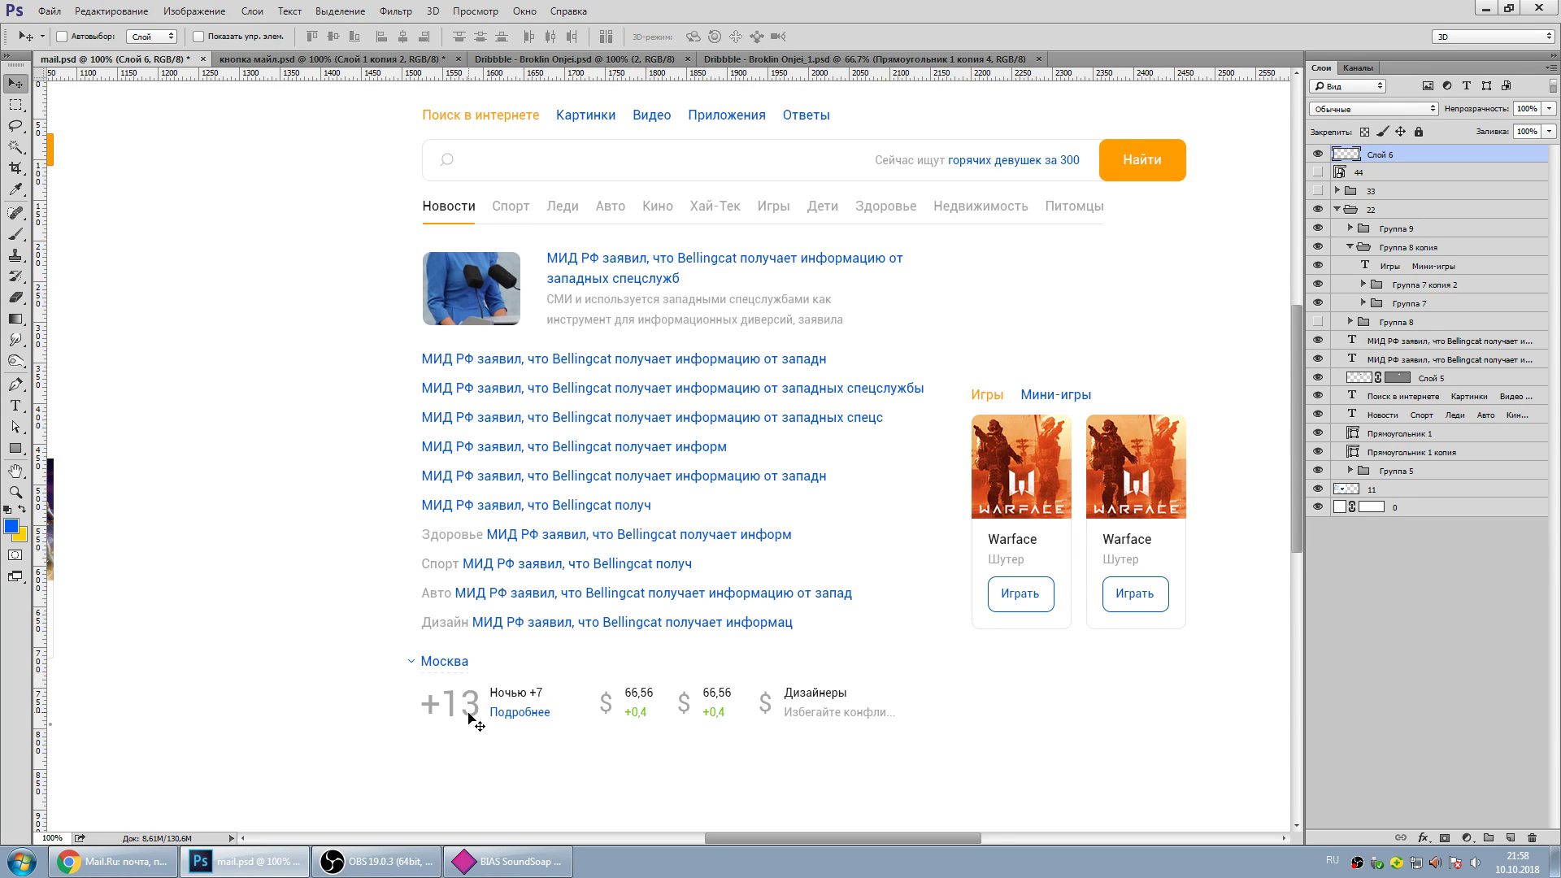
{"action": "mouse_move", "coordinate": [779, 840]}
{"action": "left_mouse_down"}
{"action": "mouse_move", "coordinate": [575, 852]}
{"action": "mouse_move", "coordinate": [813, 855]}
{"action": "left_mouse_up"}
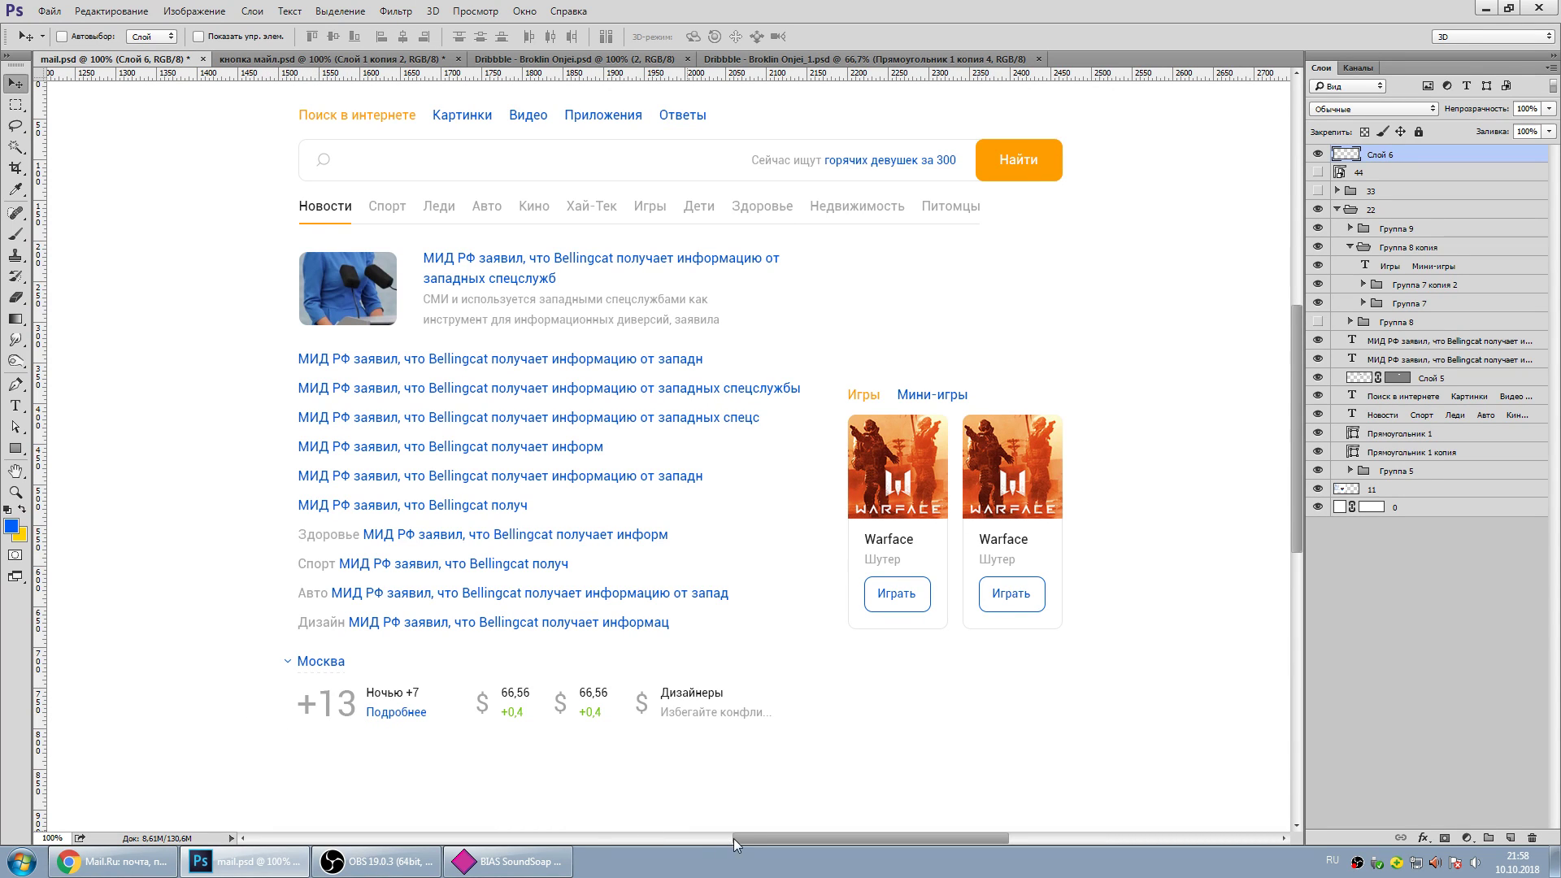
{"action": "left_click_drag", "start_coordinate": [734, 838], "coordinate": [423, 832]}
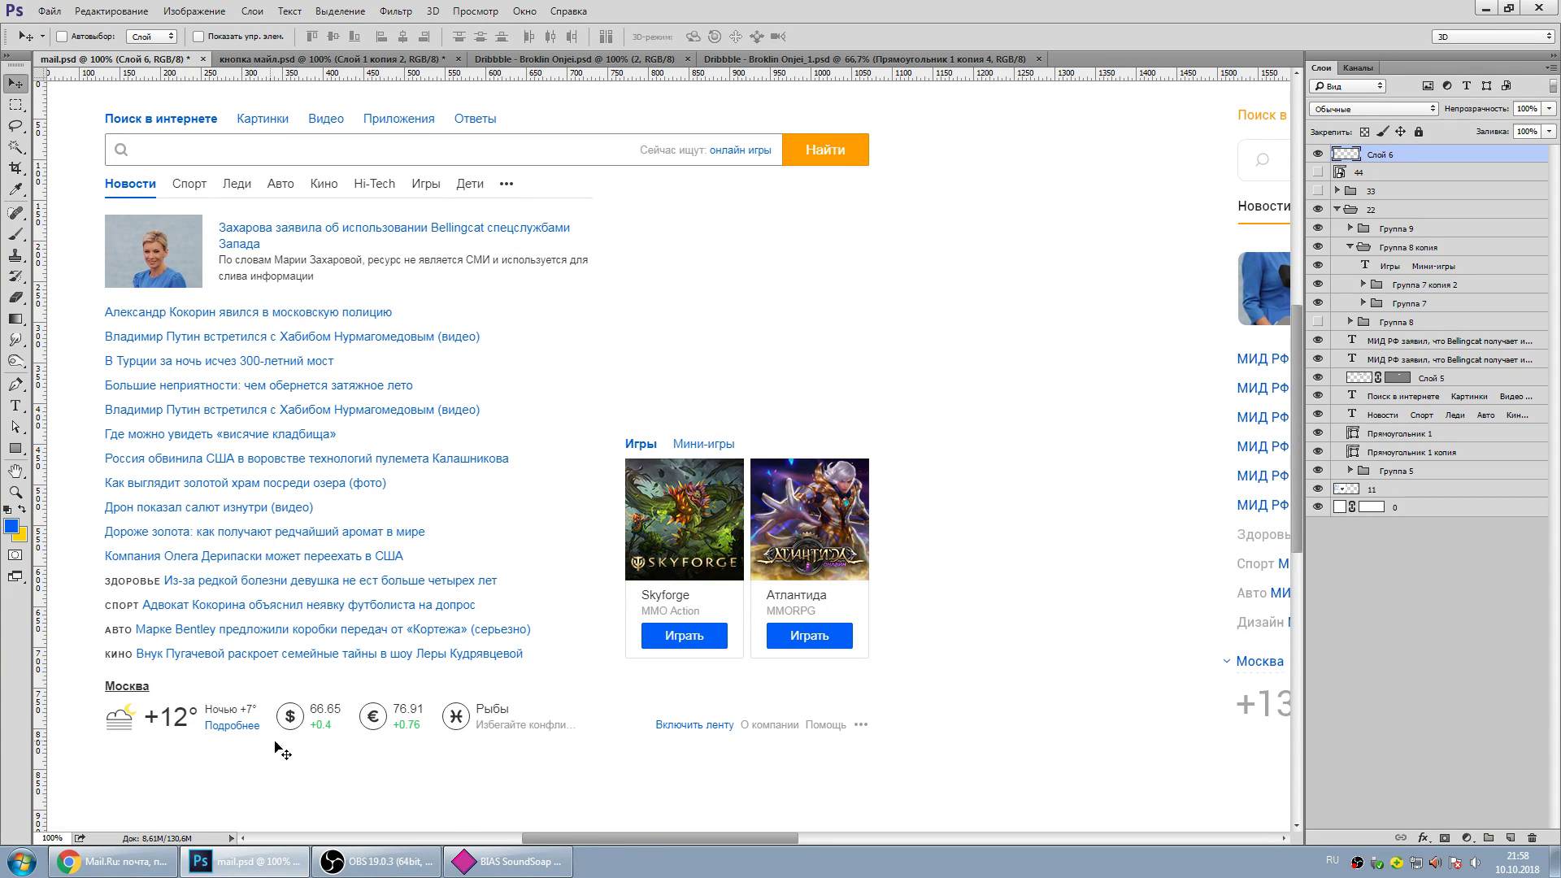
{"action": "scroll", "coordinate": [565, 765], "scroll_direction": "right", "scroll_amount": 6}
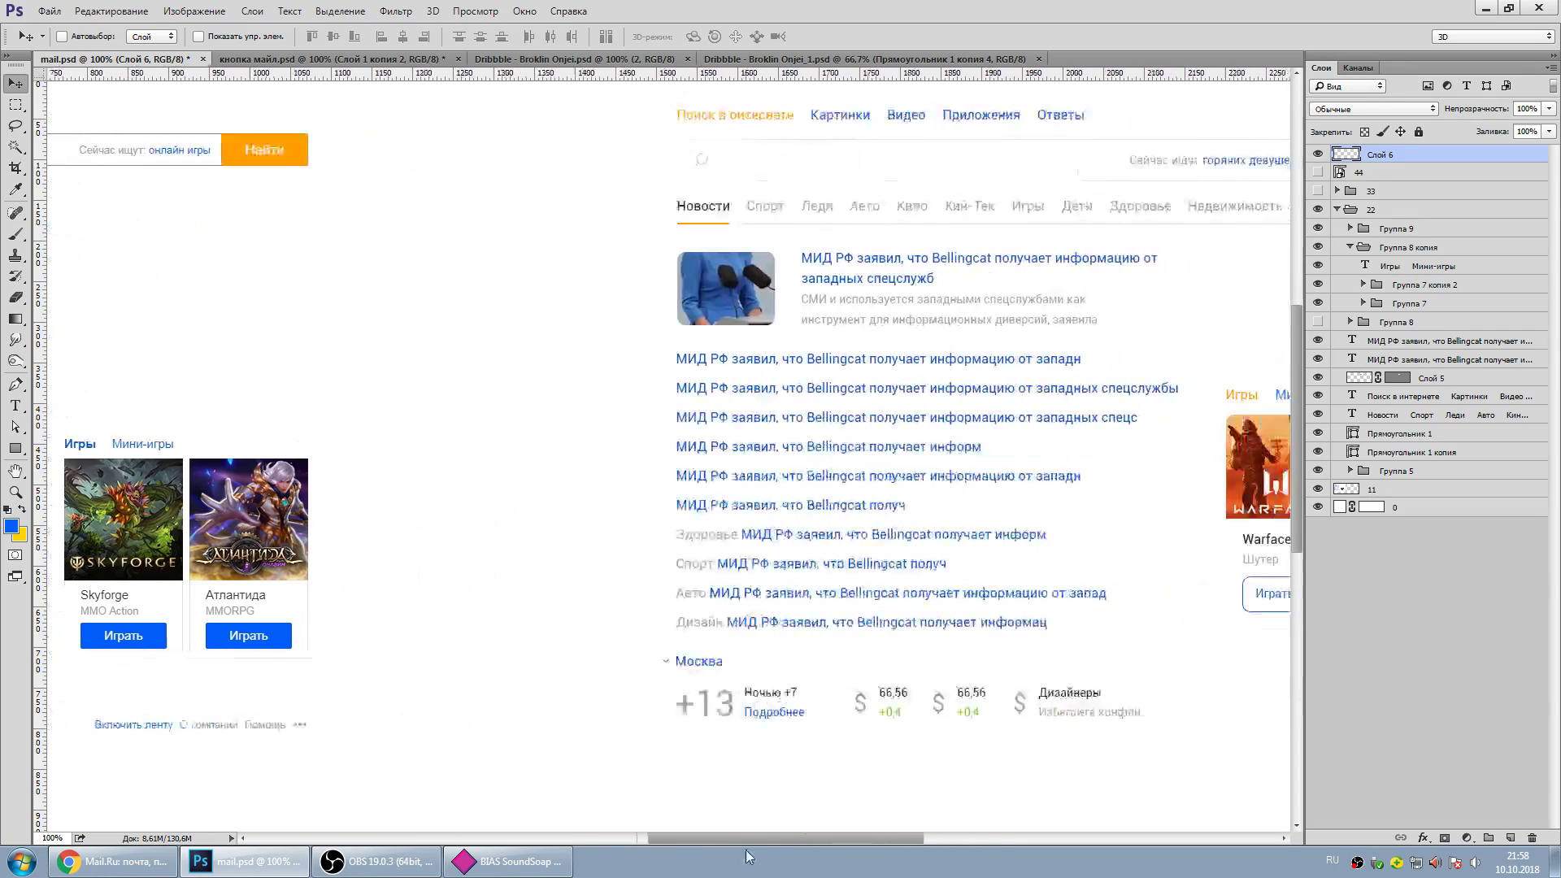
{"action": "scroll", "coordinate": [565, 765], "scroll_direction": "right", "scroll_amount": 4}
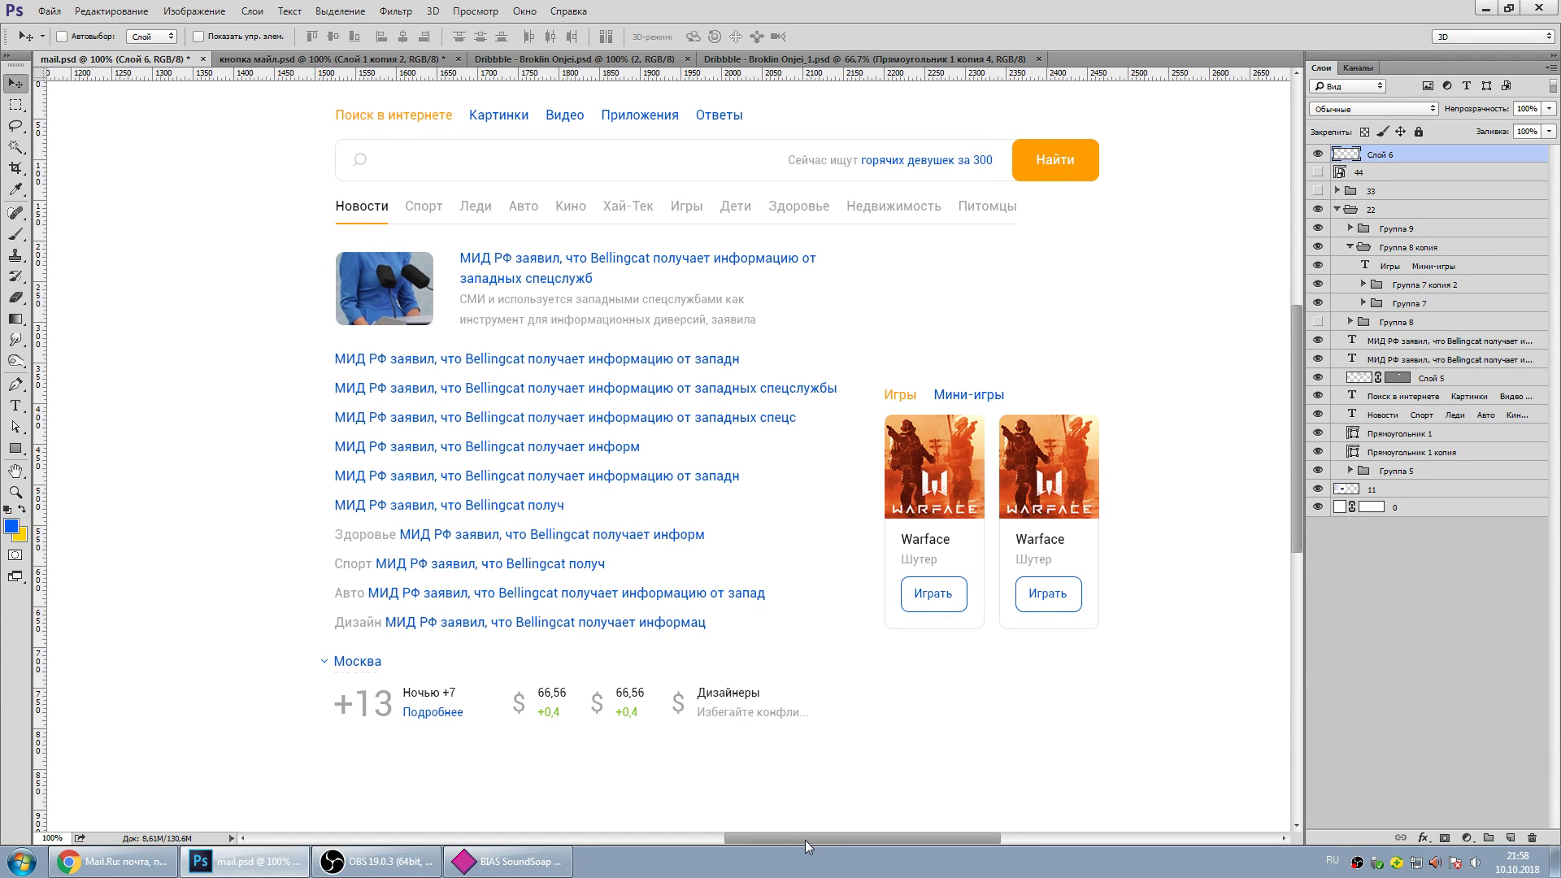
Scroll horizontally between the original Skyforge layout and the Warface redesign mockup to compare them.
{"action": "mouse_move", "coordinate": [807, 841]}
{"action": "left_mouse_down"}
{"action": "mouse_move", "coordinate": [530, 827]}
{"action": "mouse_move", "coordinate": [597, 826]}
{"action": "left_mouse_up"}
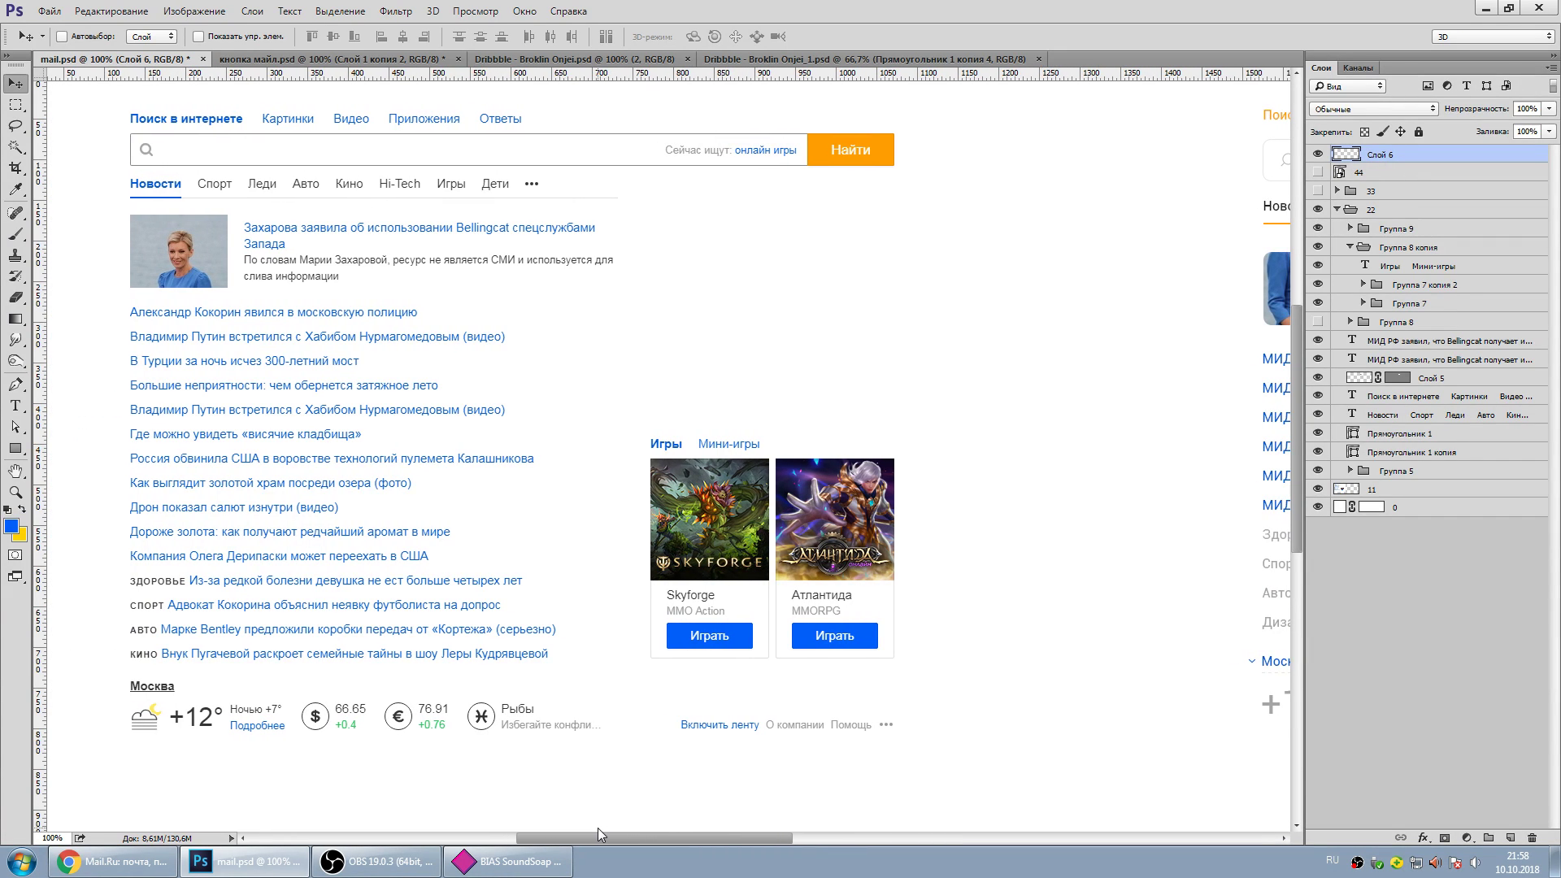
{"action": "left_click_drag", "start_coordinate": [597, 827], "coordinate": [600, 827]}
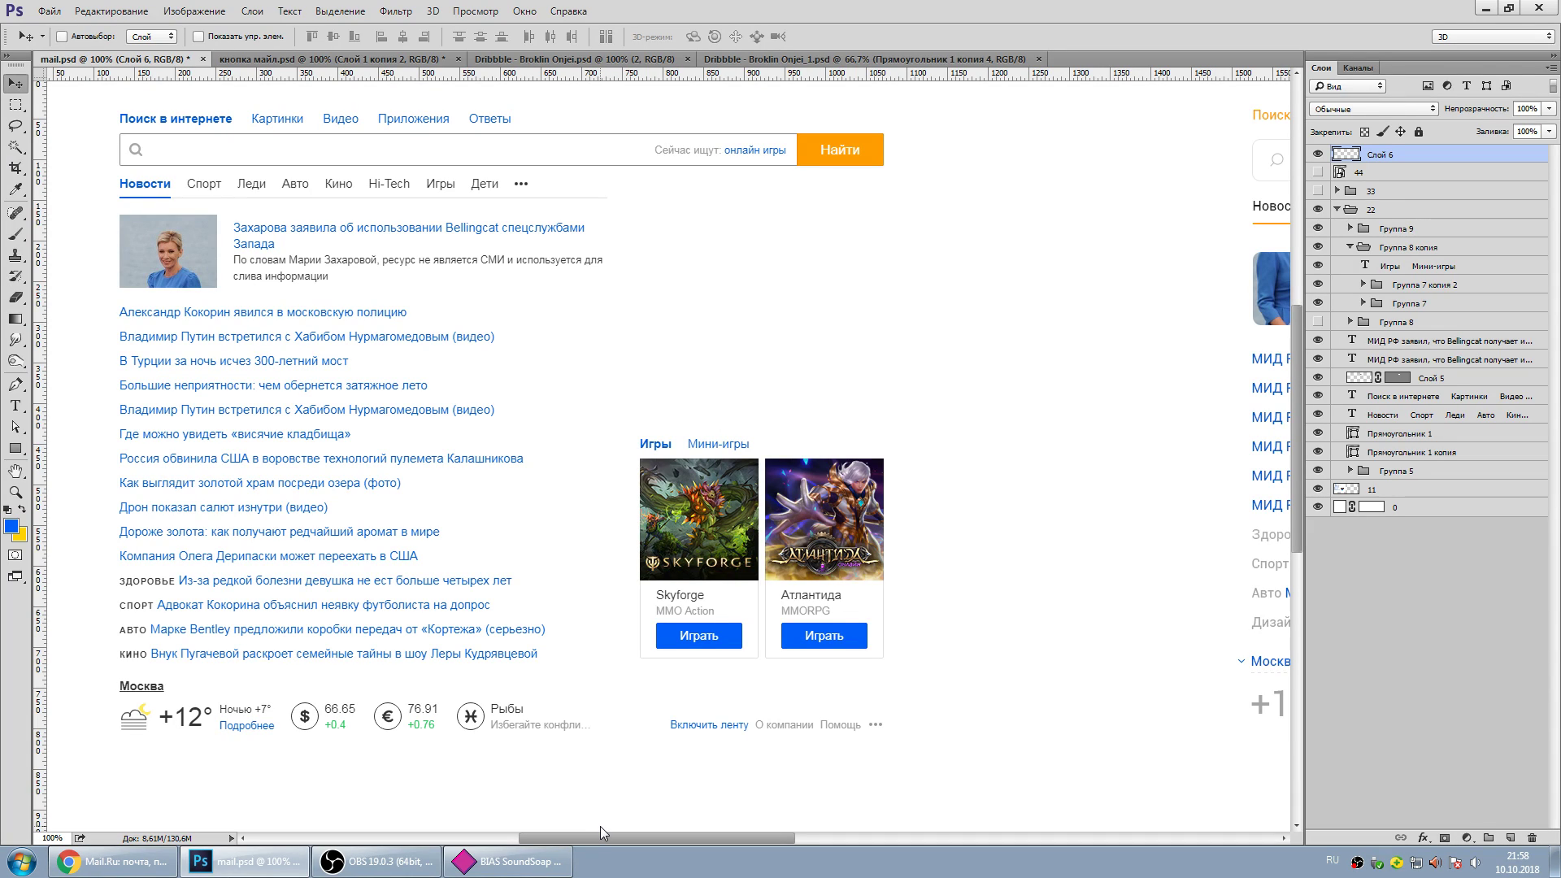
{"action": "left_click_drag", "start_coordinate": [600, 826], "coordinate": [602, 826]}
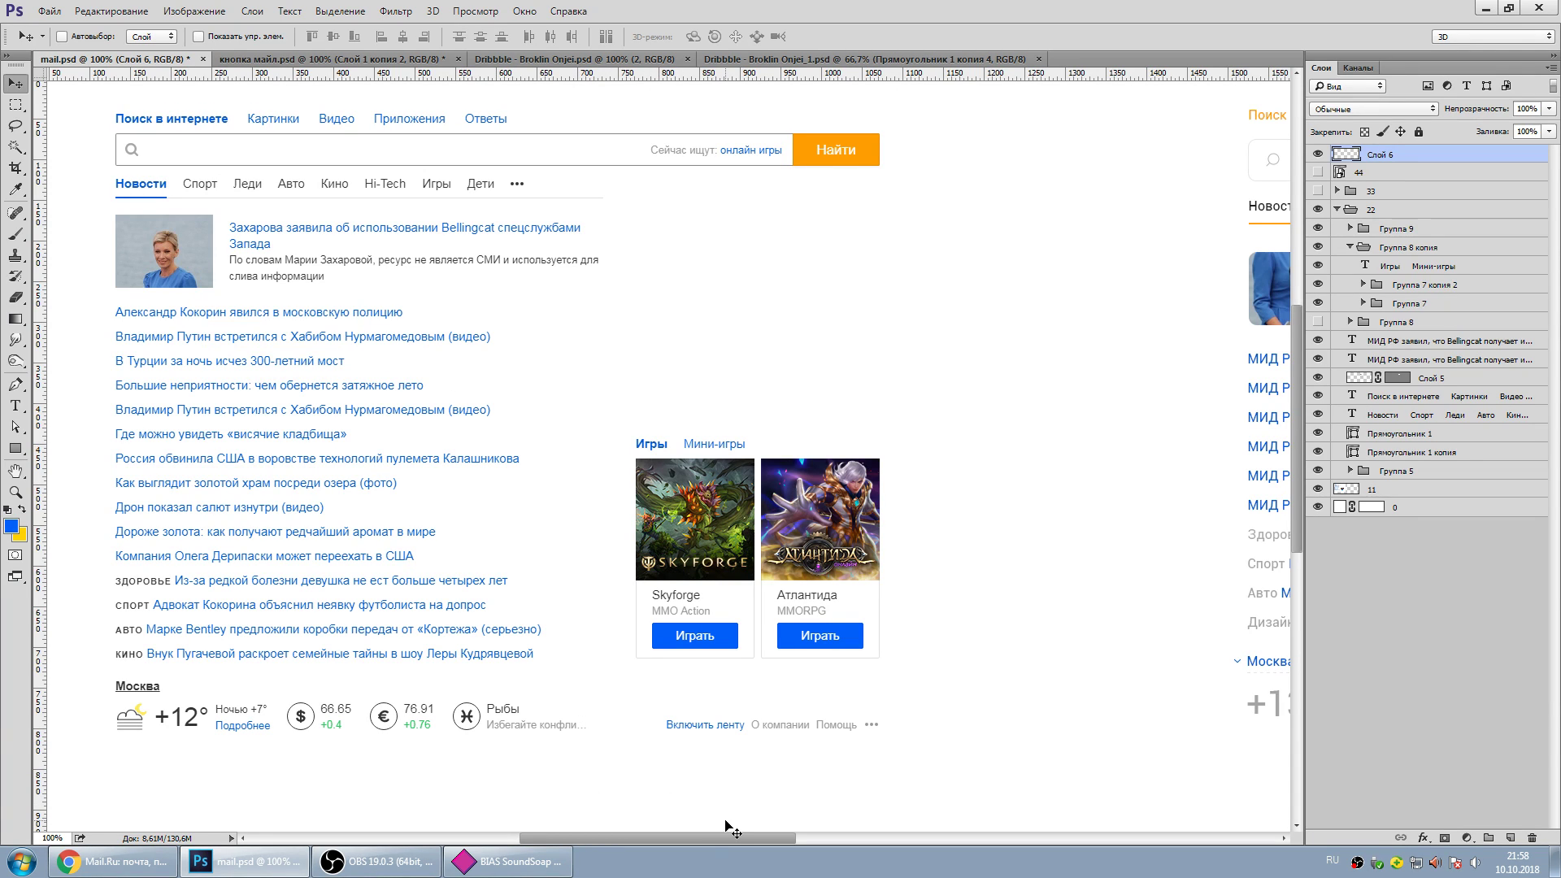
{"action": "left_click_drag", "start_coordinate": [670, 841], "coordinate": [879, 837]}
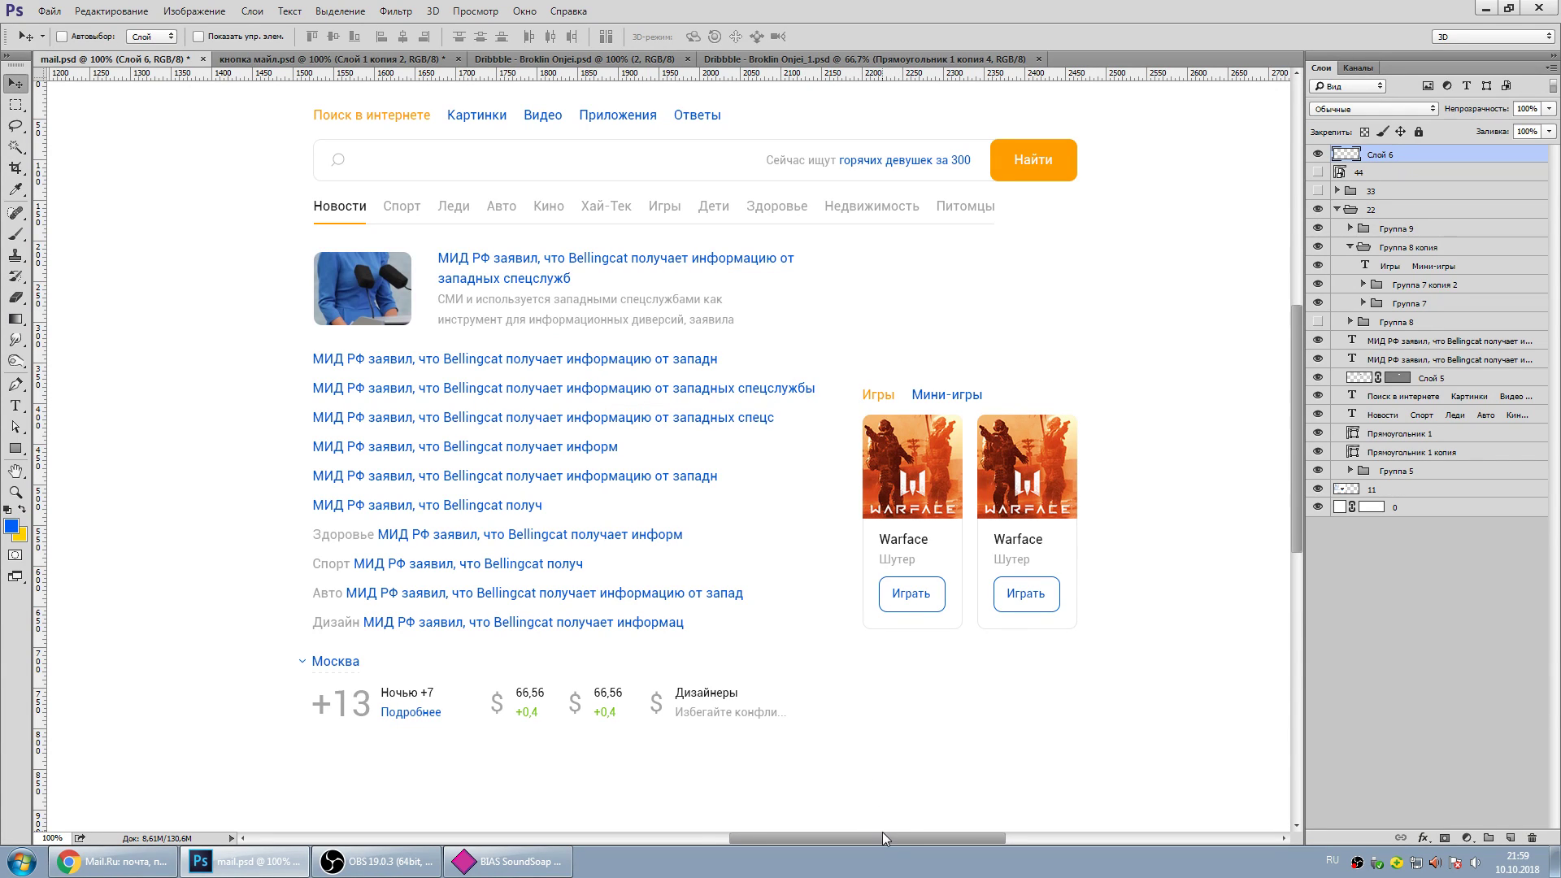
{"action": "left_click_drag", "start_coordinate": [877, 837], "coordinate": [767, 839]}
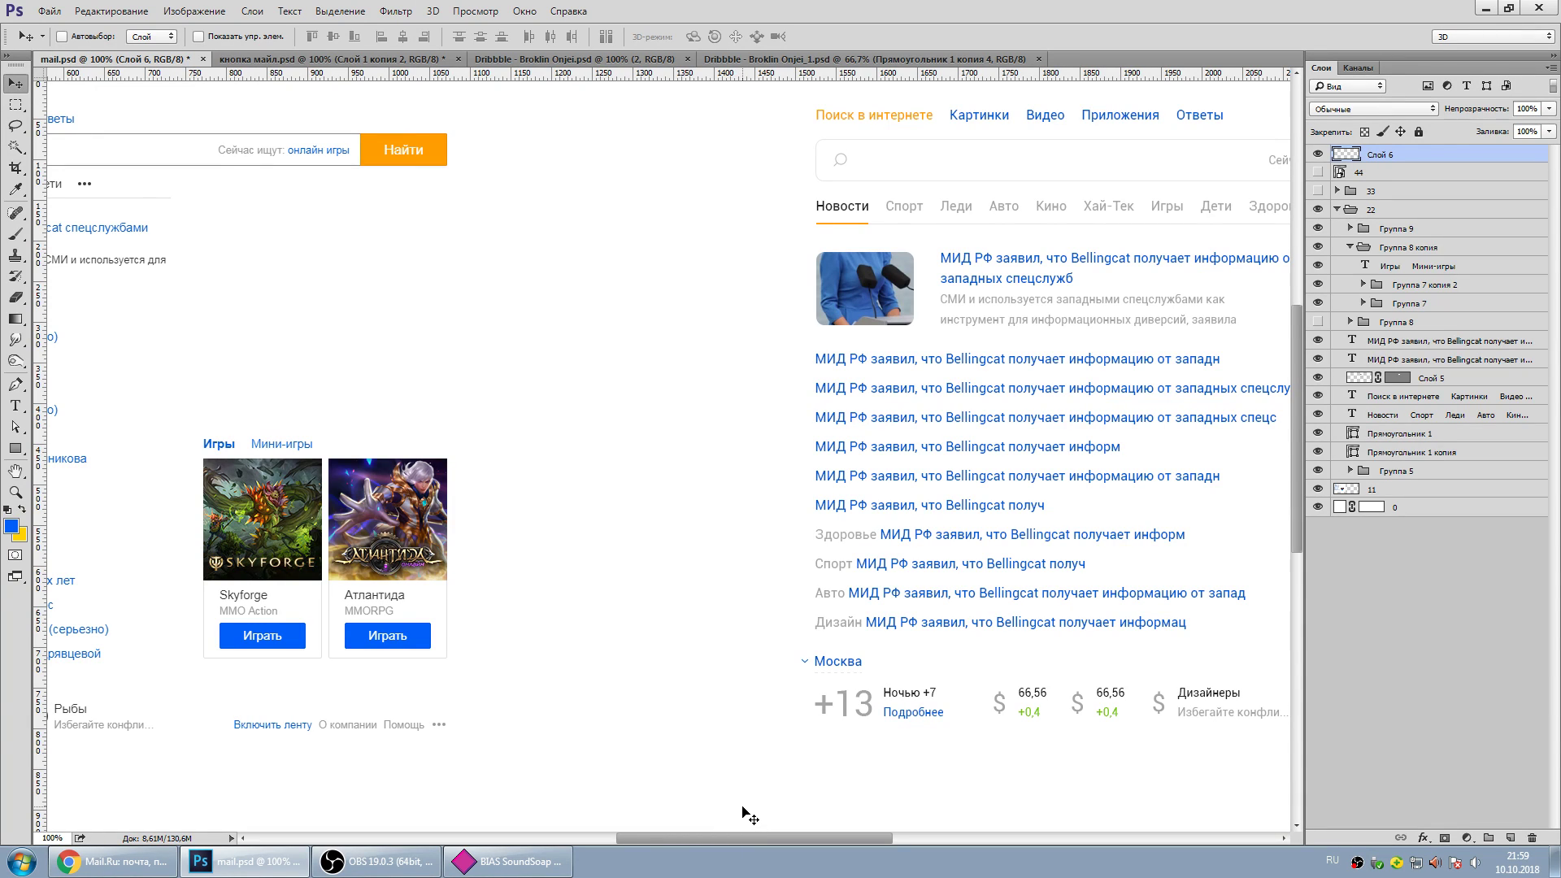
{"action": "left_click_drag", "start_coordinate": [685, 838], "coordinate": [821, 846]}
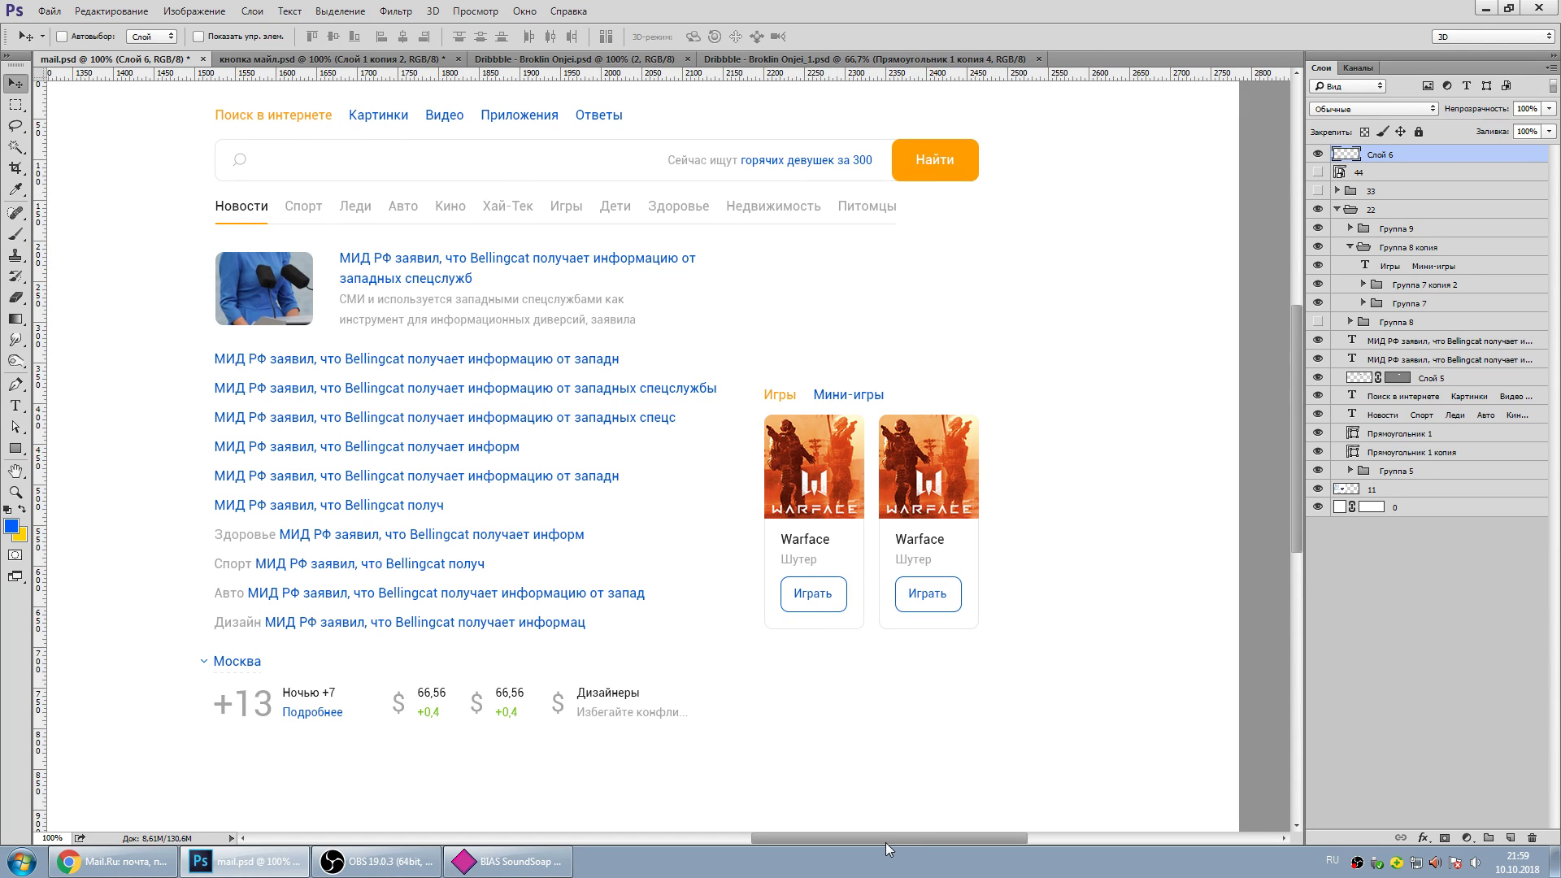
{"action": "left_click_drag", "start_coordinate": [886, 842], "coordinate": [670, 834]}
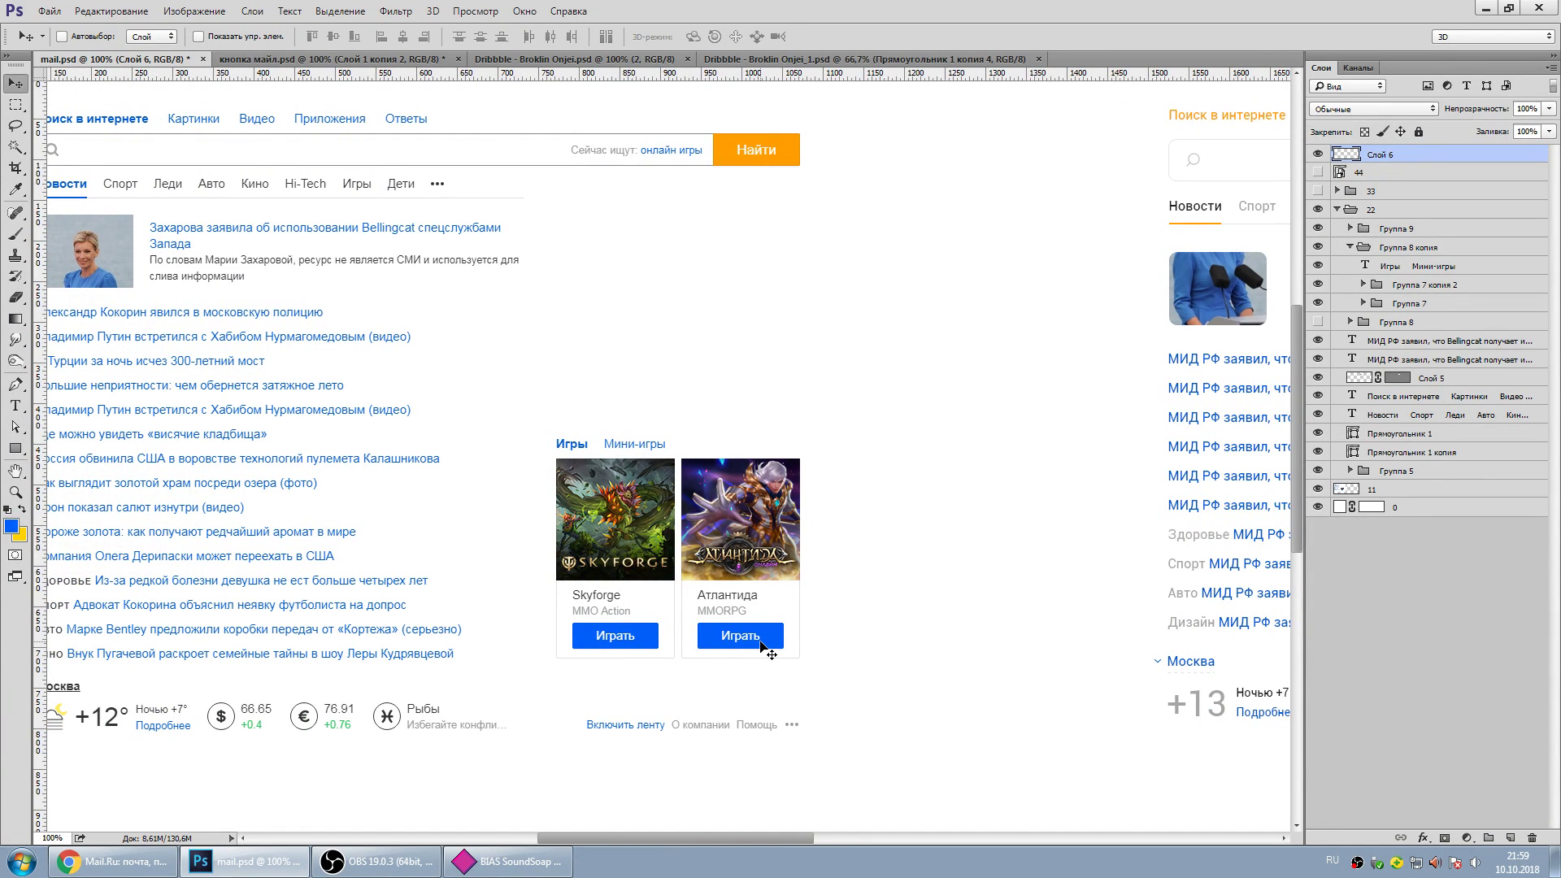
{"action": "left_click_drag", "start_coordinate": [793, 836], "coordinate": [750, 834]}
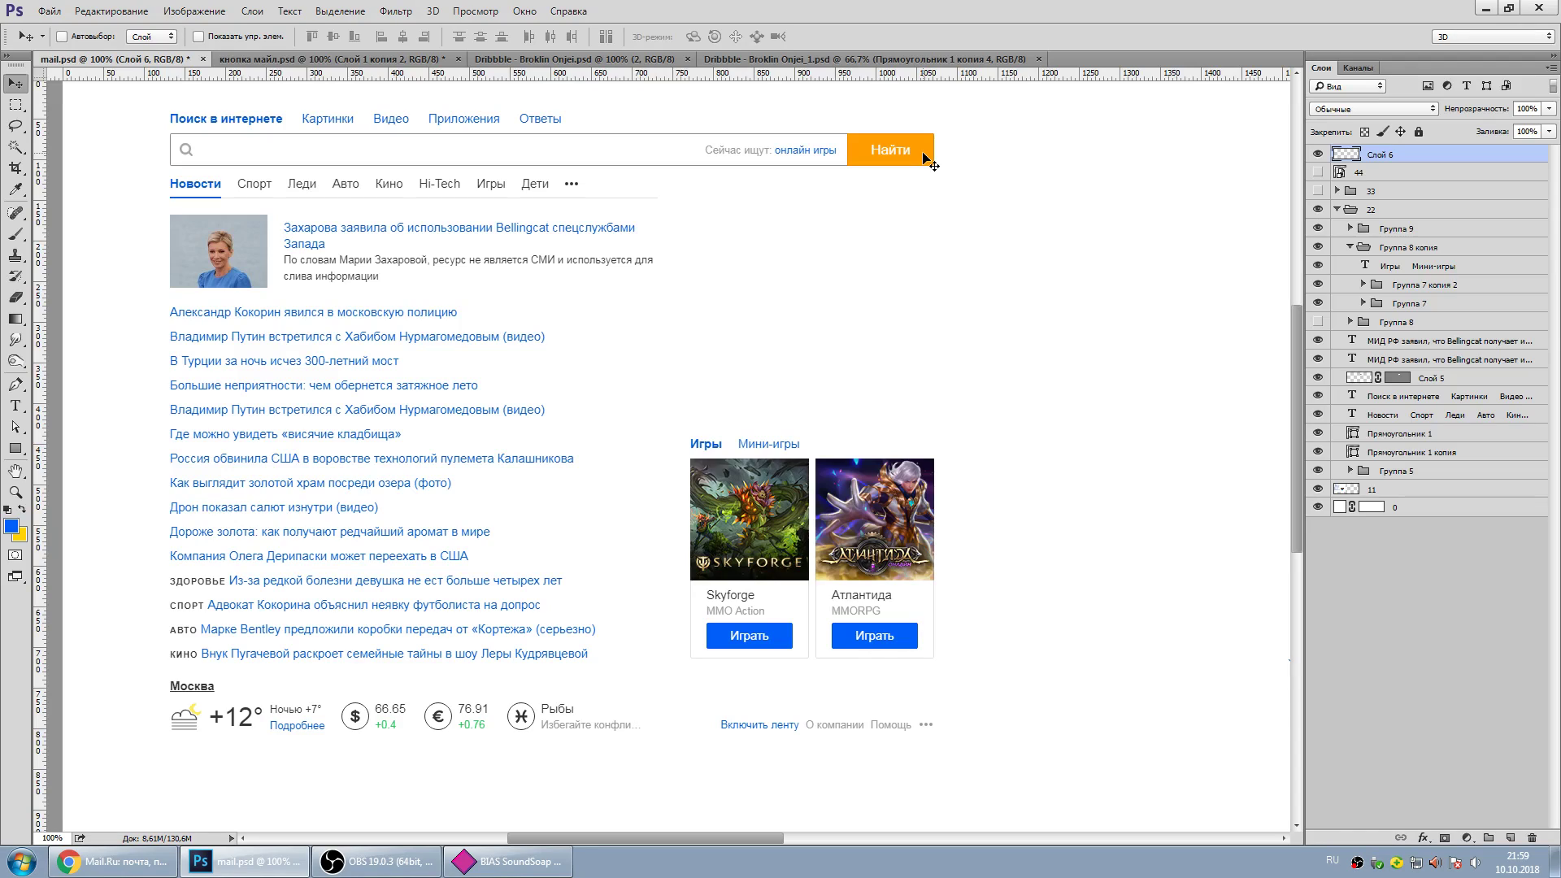
{"action": "left_click_drag", "start_coordinate": [710, 839], "coordinate": [943, 839]}
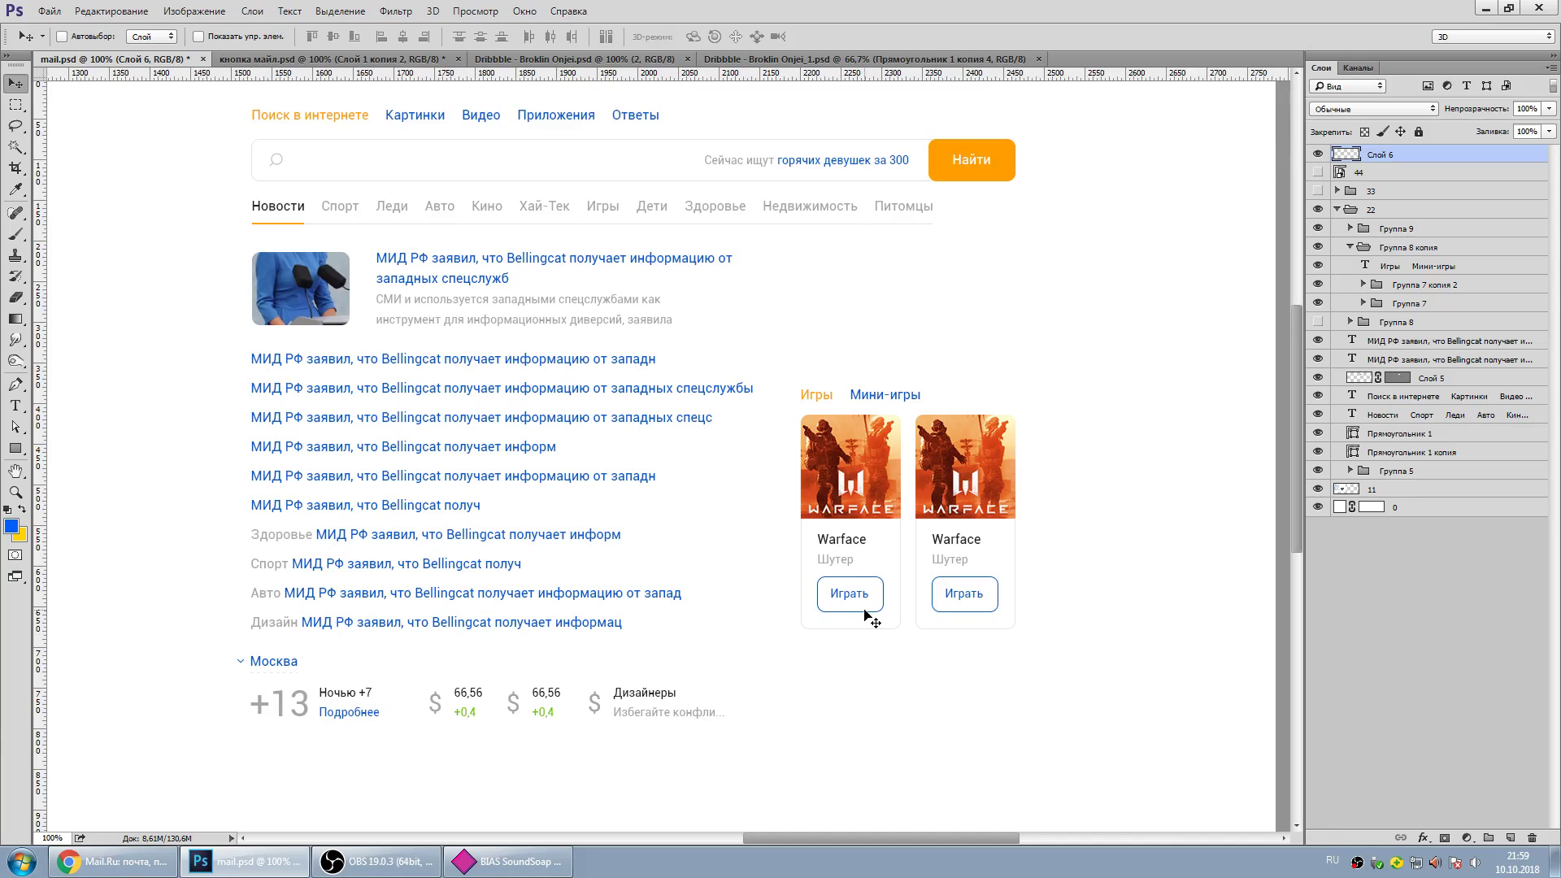
Select both Играть button labels and nudge them slightly to the right.
{"action": "key", "text": "t"}
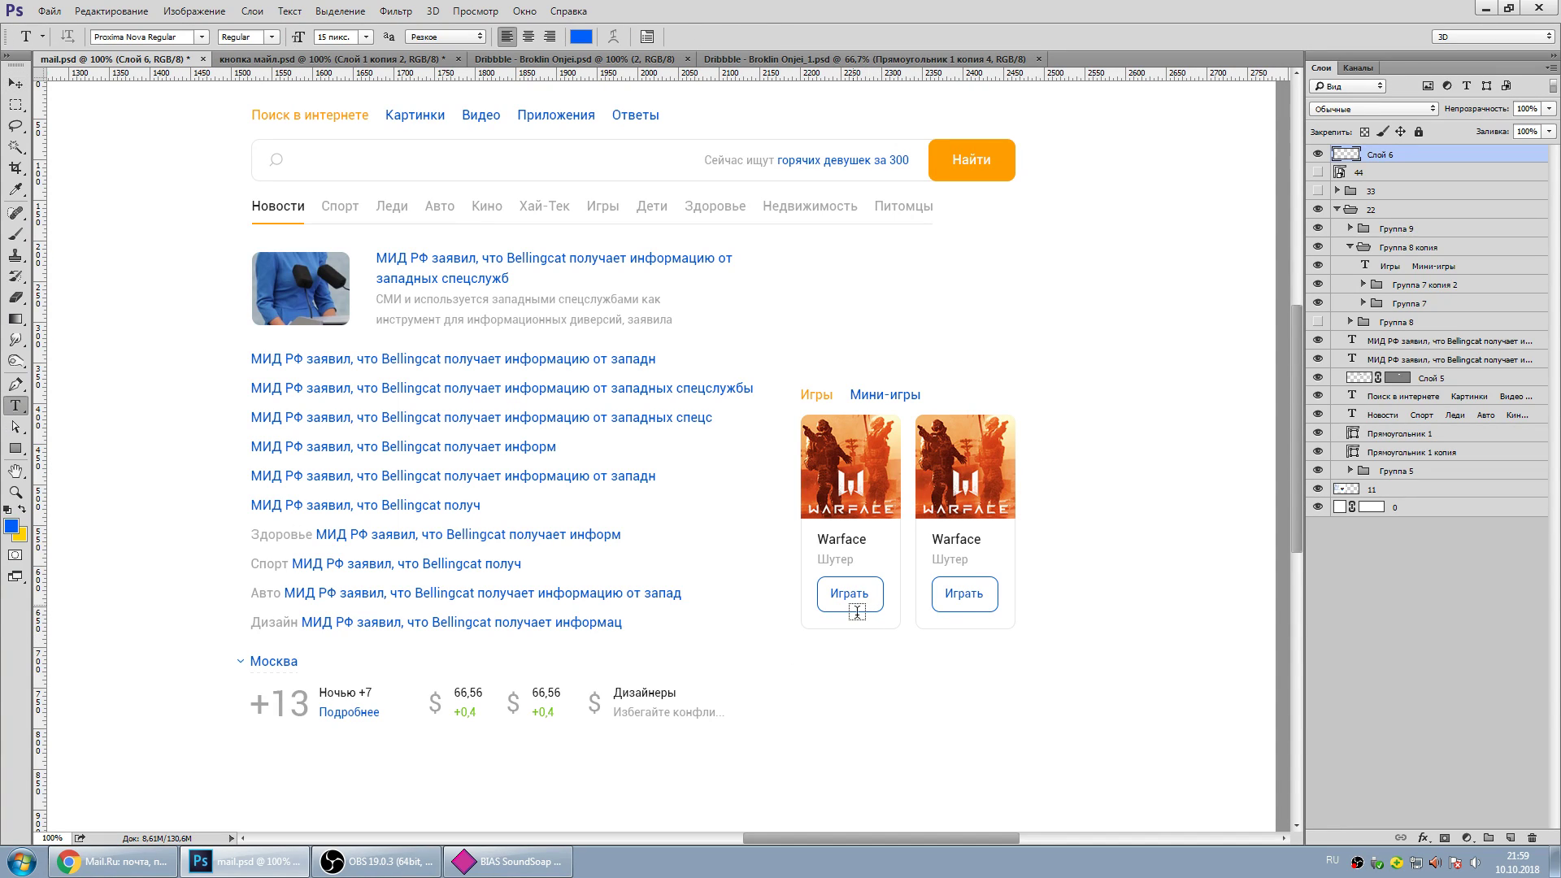
{"action": "left_click", "coordinate": [848, 593]}
{"action": "left_click", "coordinate": [14, 84]}
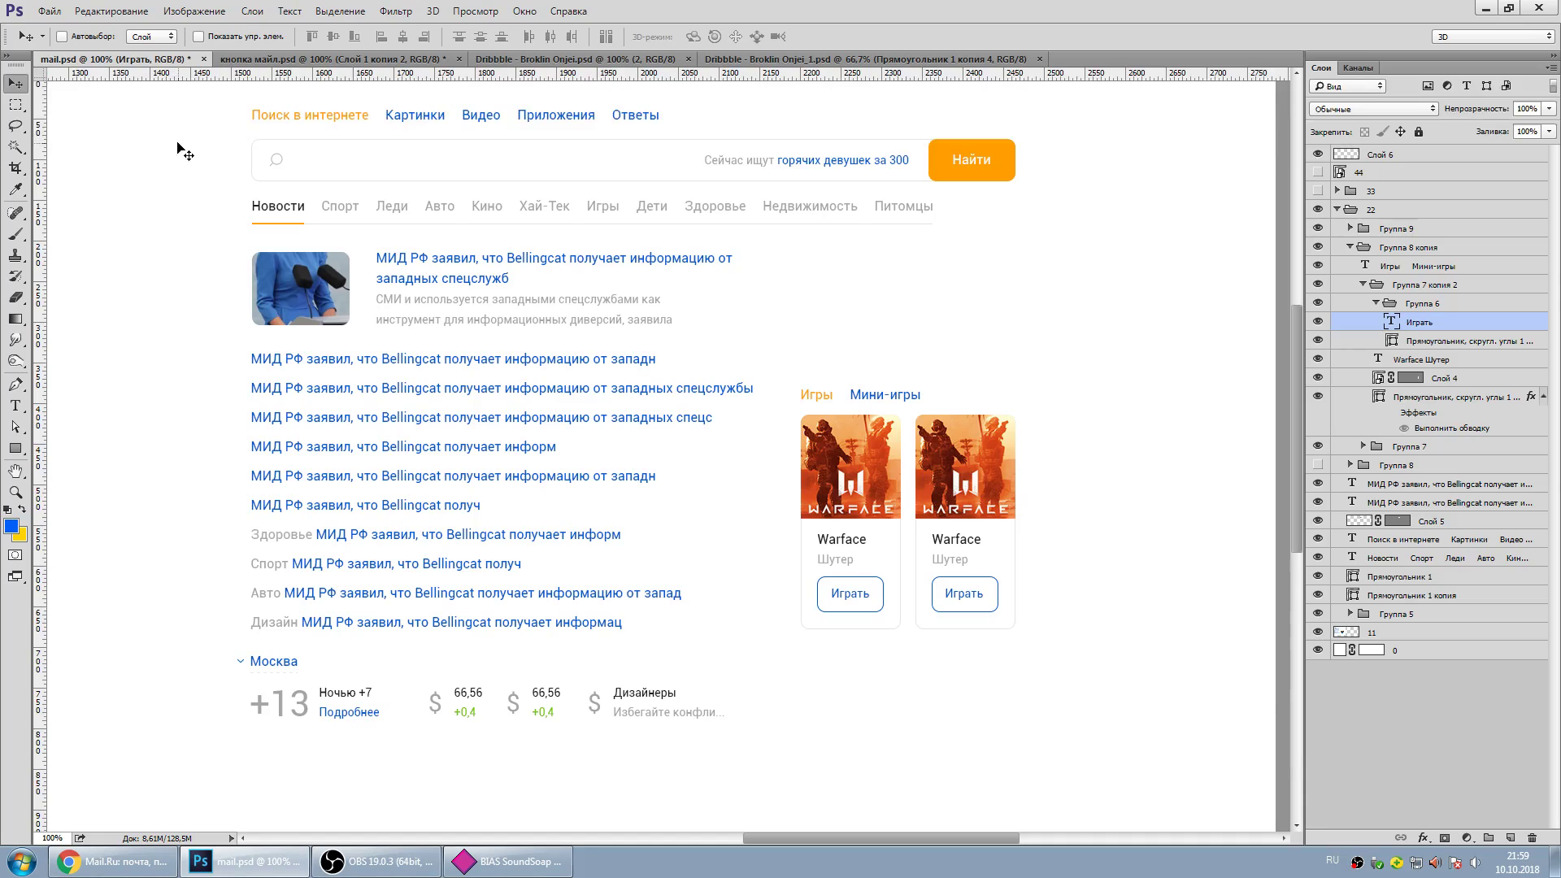
{"action": "left_click", "coordinate": [14, 405]}
{"action": "left_click", "coordinate": [944, 593]}
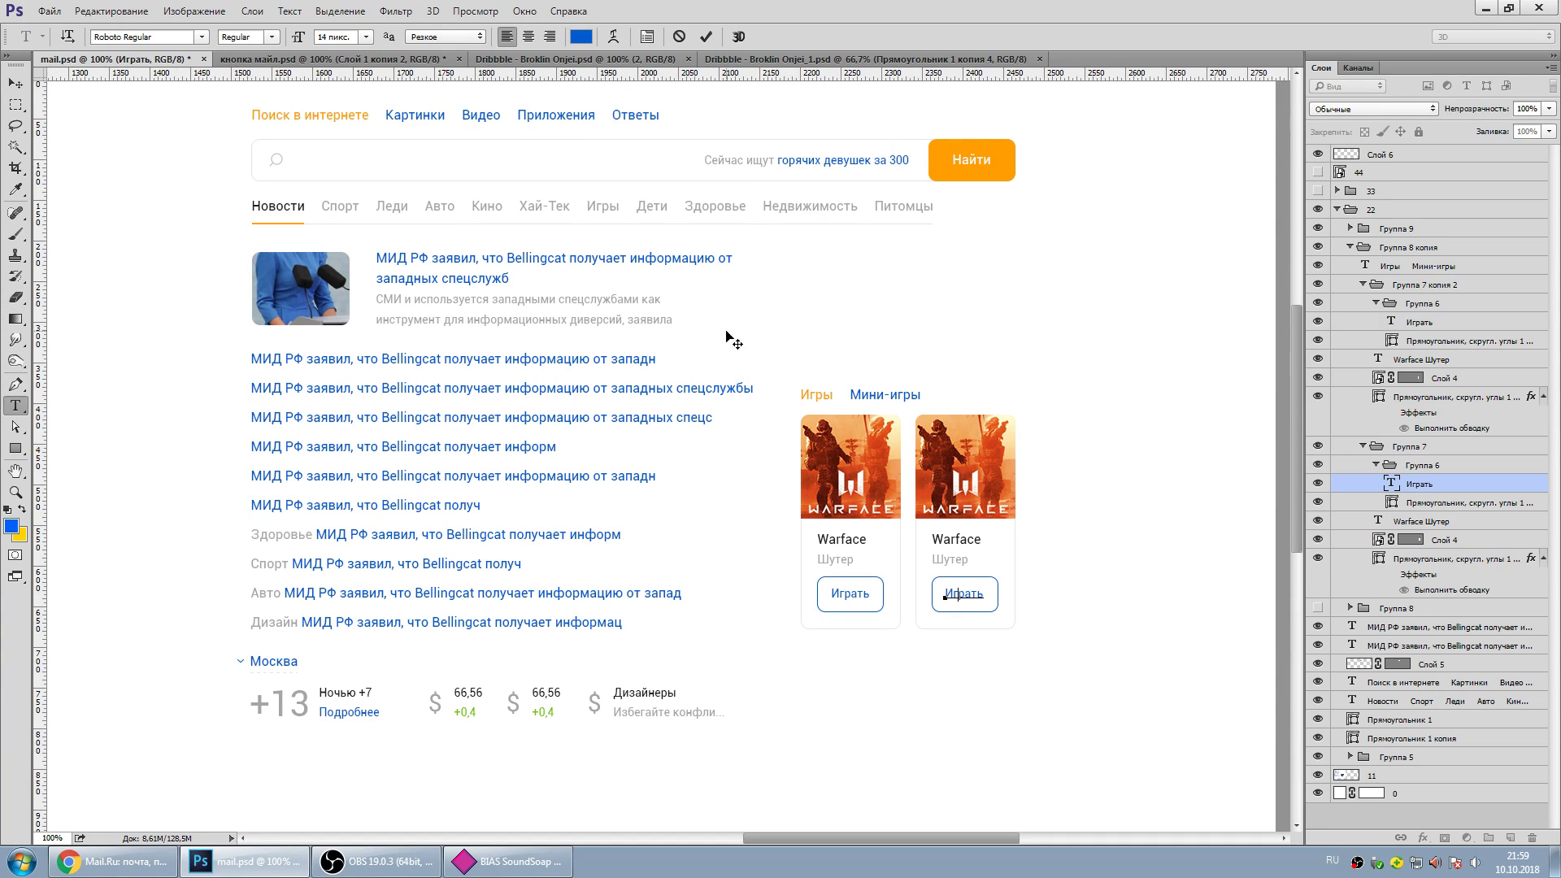
{"action": "left_click", "coordinate": [16, 85]}
{"action": "left_click", "coordinate": [1431, 324], "text": "ctrl"}
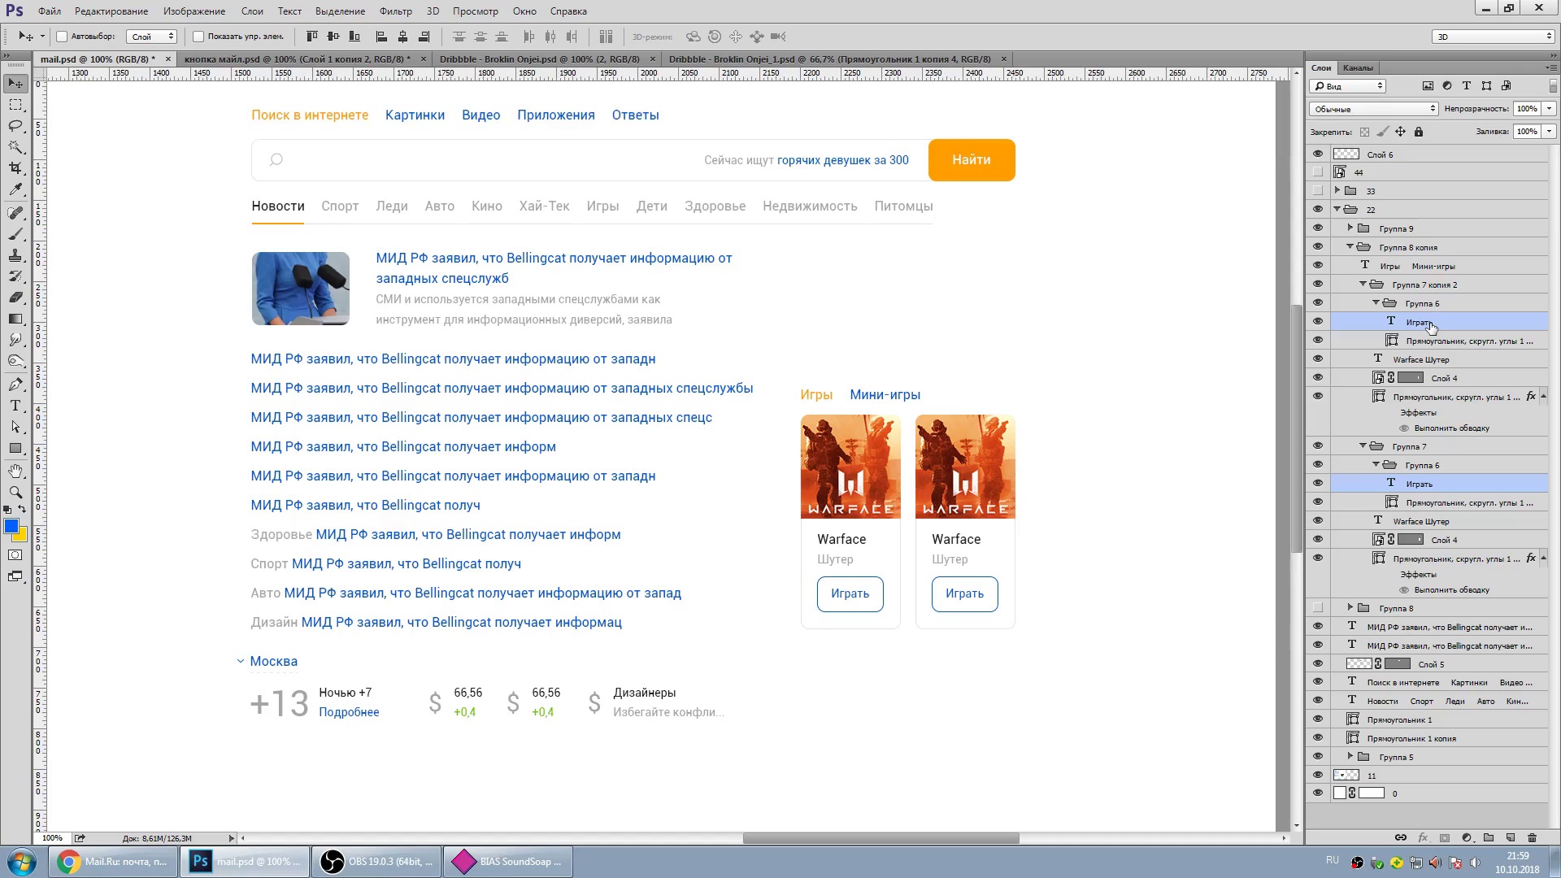
{"action": "key", "text": "Down"}
{"action": "key", "text": "Down"}
{"action": "key", "text": "Right"}
Collapse the 22 layer group and select the Слой 6 layer.
{"action": "left_click", "coordinate": [16, 494]}
{"action": "right_click", "coordinate": [787, 419]}
{"action": "key", "text": "Escape"}
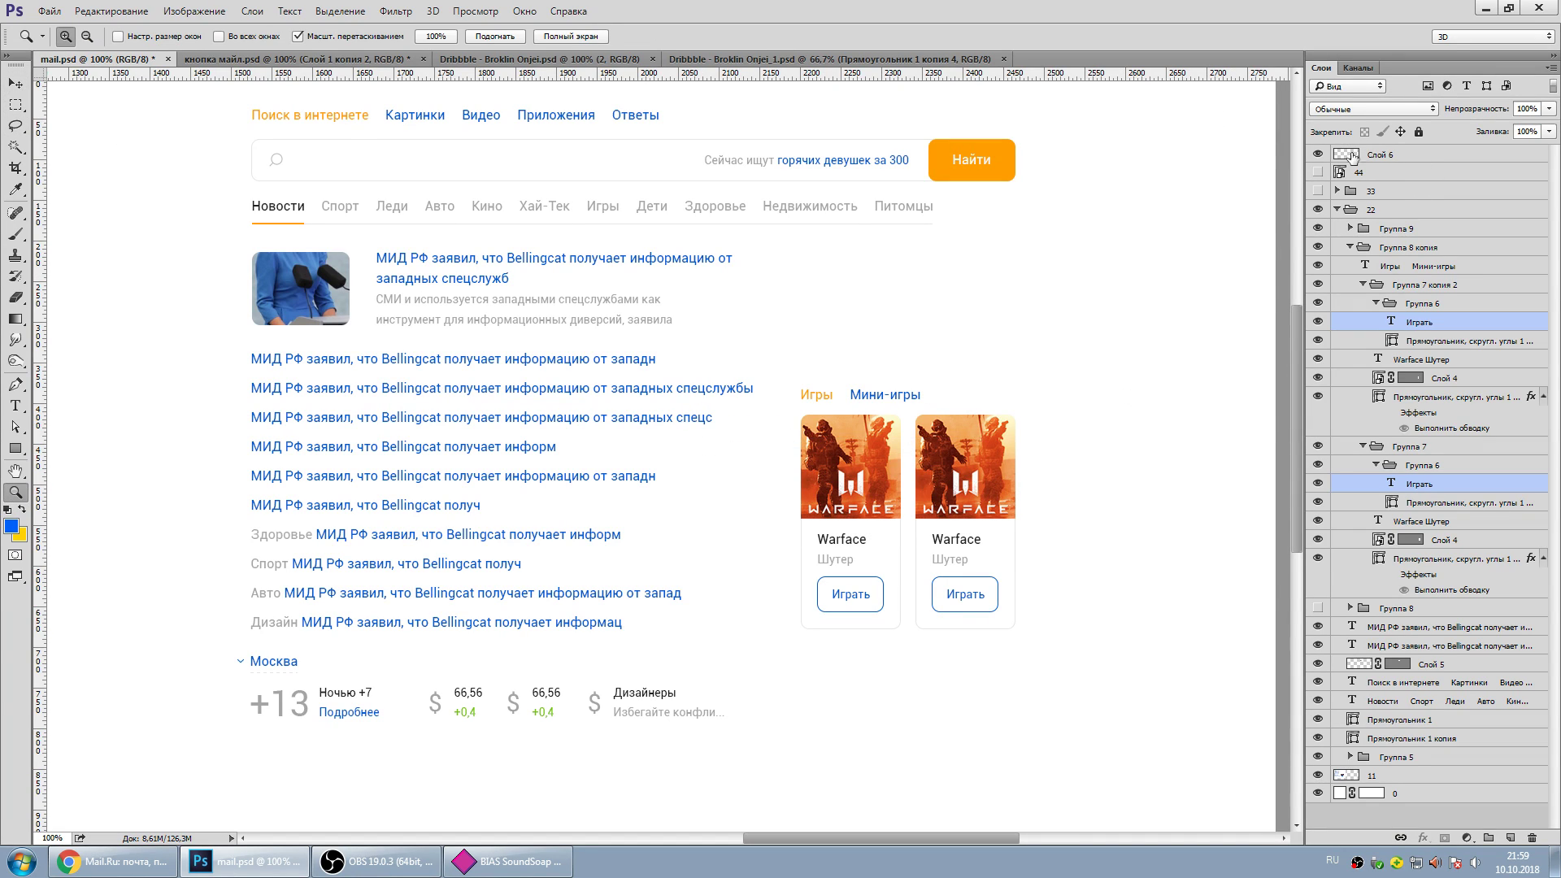
{"action": "left_click", "coordinate": [1336, 210]}
{"action": "left_click", "coordinate": [1379, 154]}
{"action": "key", "text": "v"}
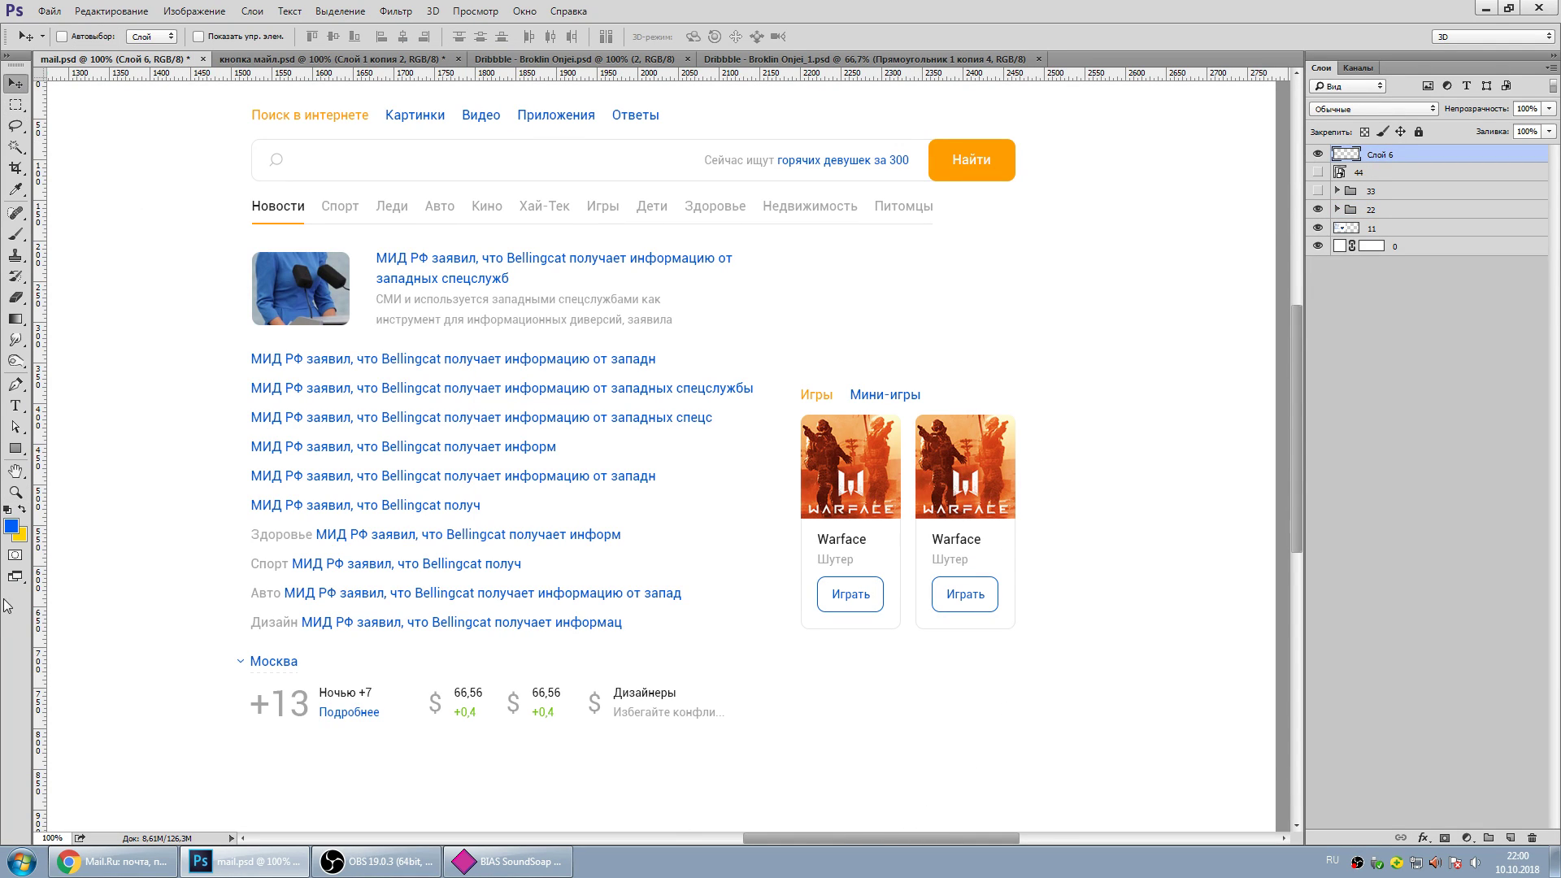
Hide the Прямоугольник 2 marker beside Москва, then pan to the original mockup's weather row.
{"action": "left_click", "coordinate": [14, 426]}
{"action": "left_click", "coordinate": [242, 662]}
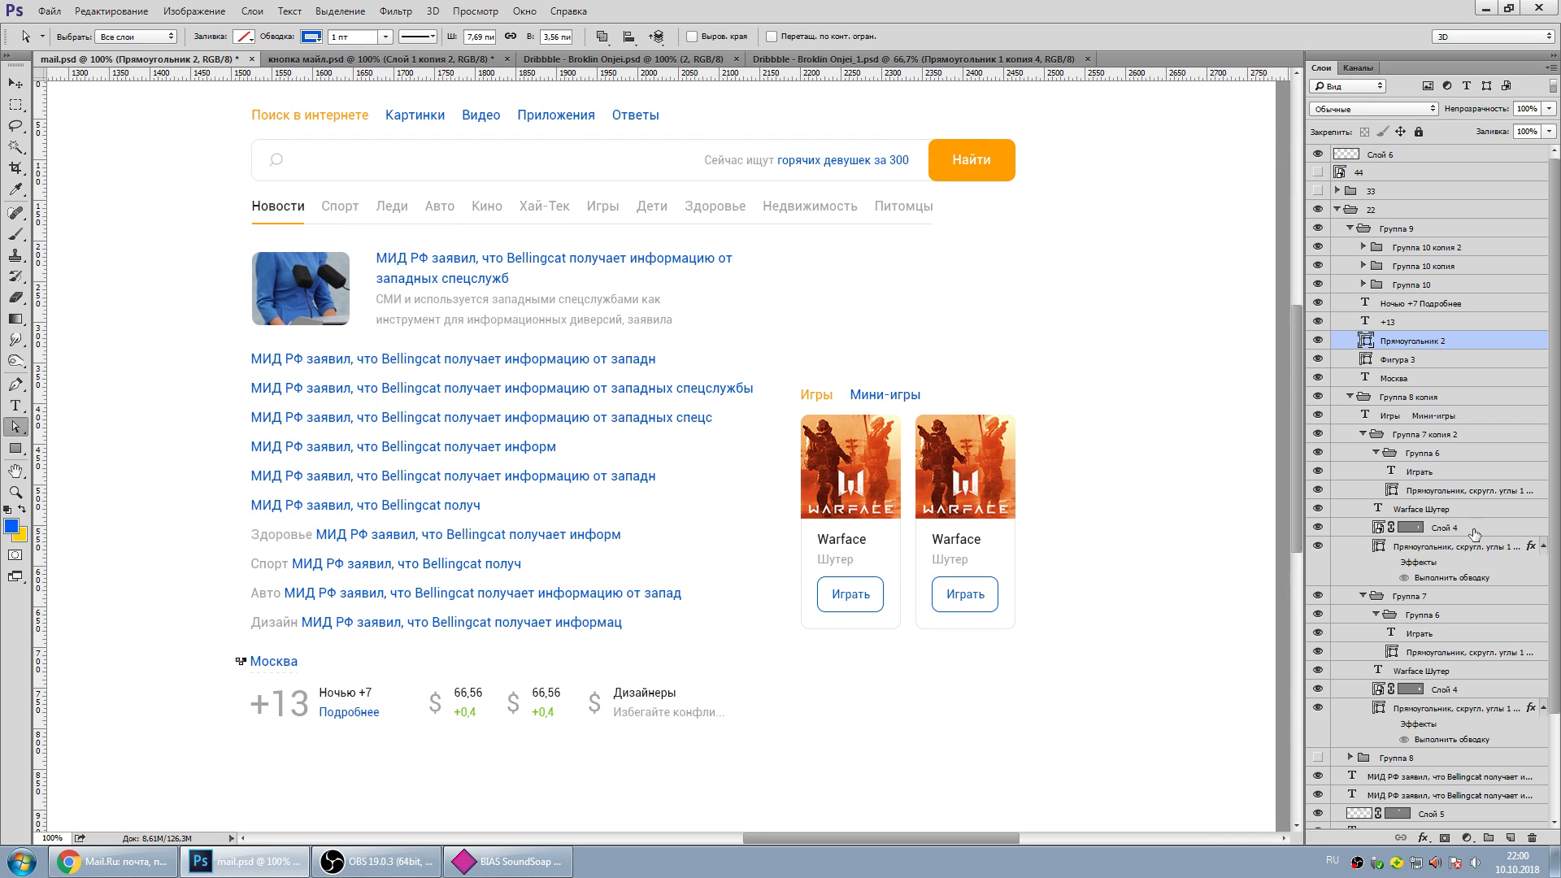
{"action": "left_click", "coordinate": [1318, 340]}
{"action": "left_click", "coordinate": [14, 84]}
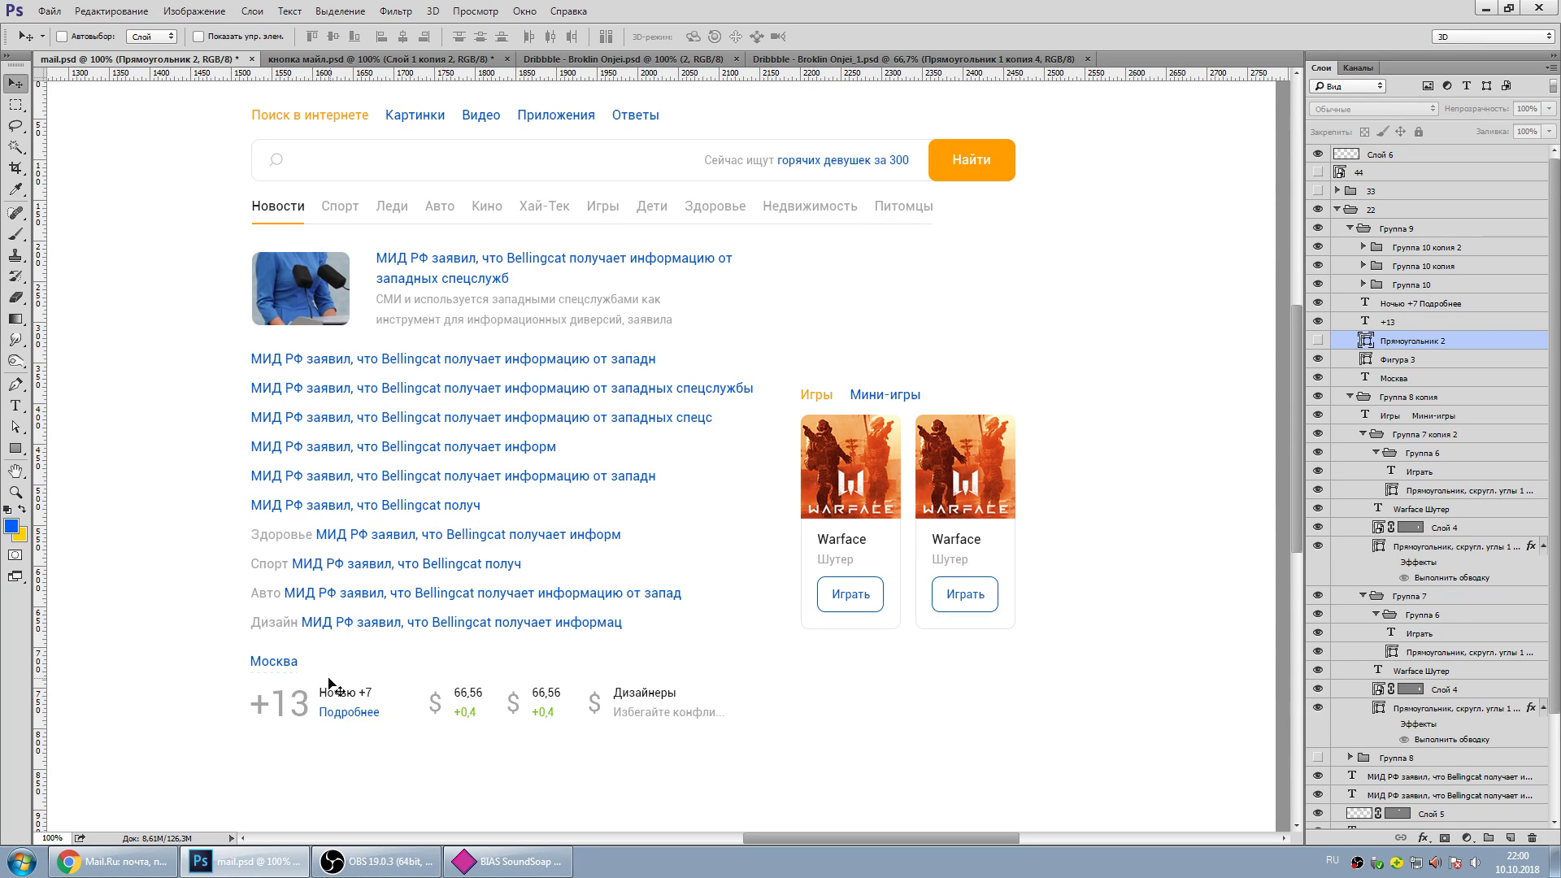
{"action": "left_click_drag", "start_coordinate": [401, 666], "coordinate": [484, 671]}
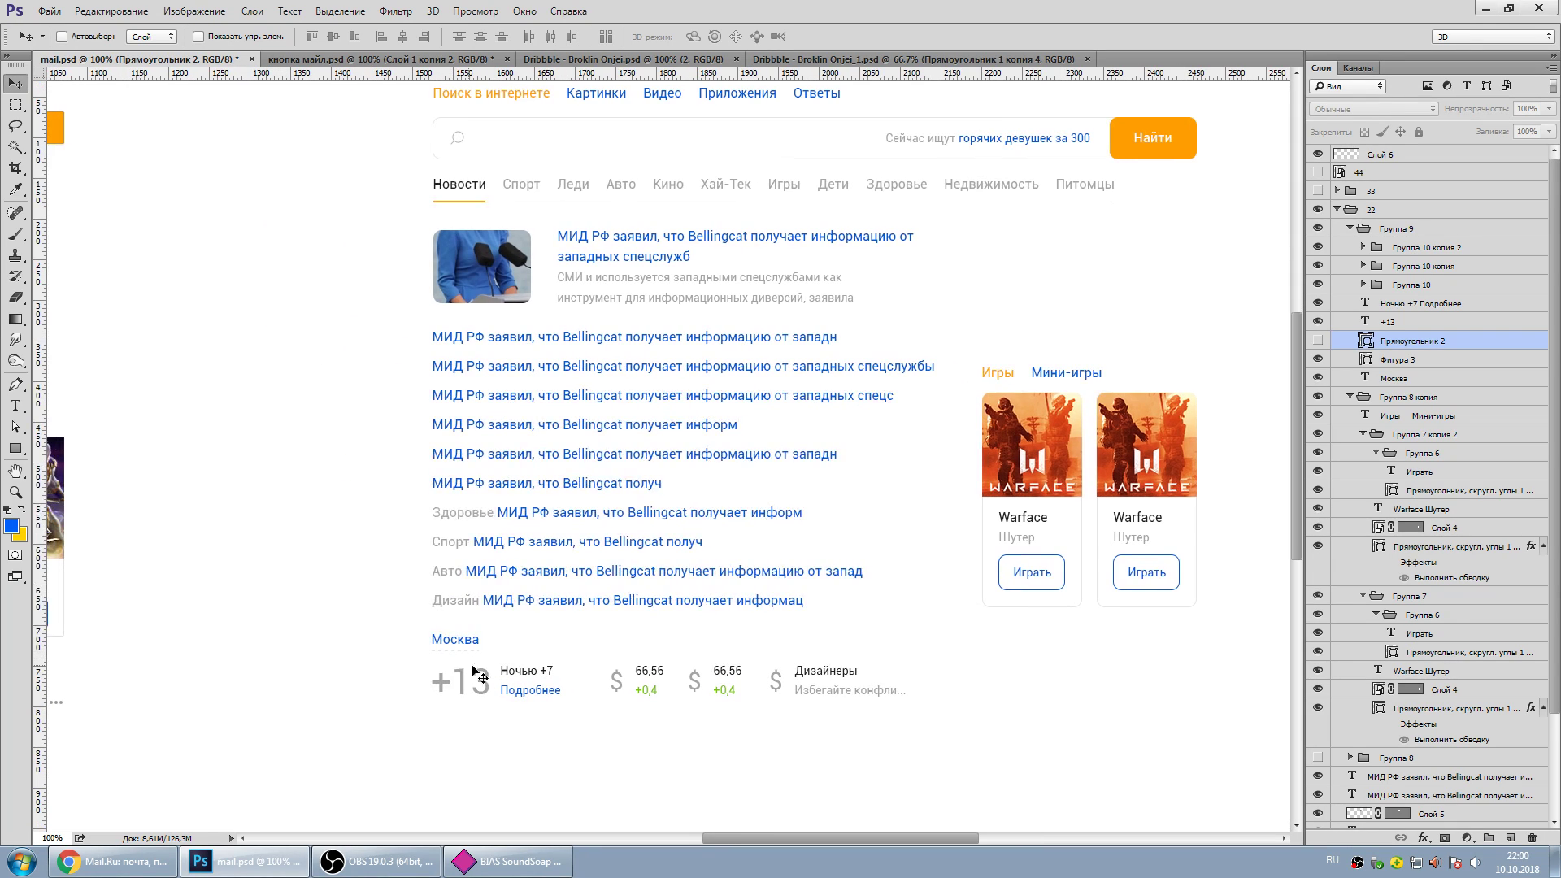
{"action": "left_click_drag", "start_coordinate": [334, 641], "coordinate": [995, 596]}
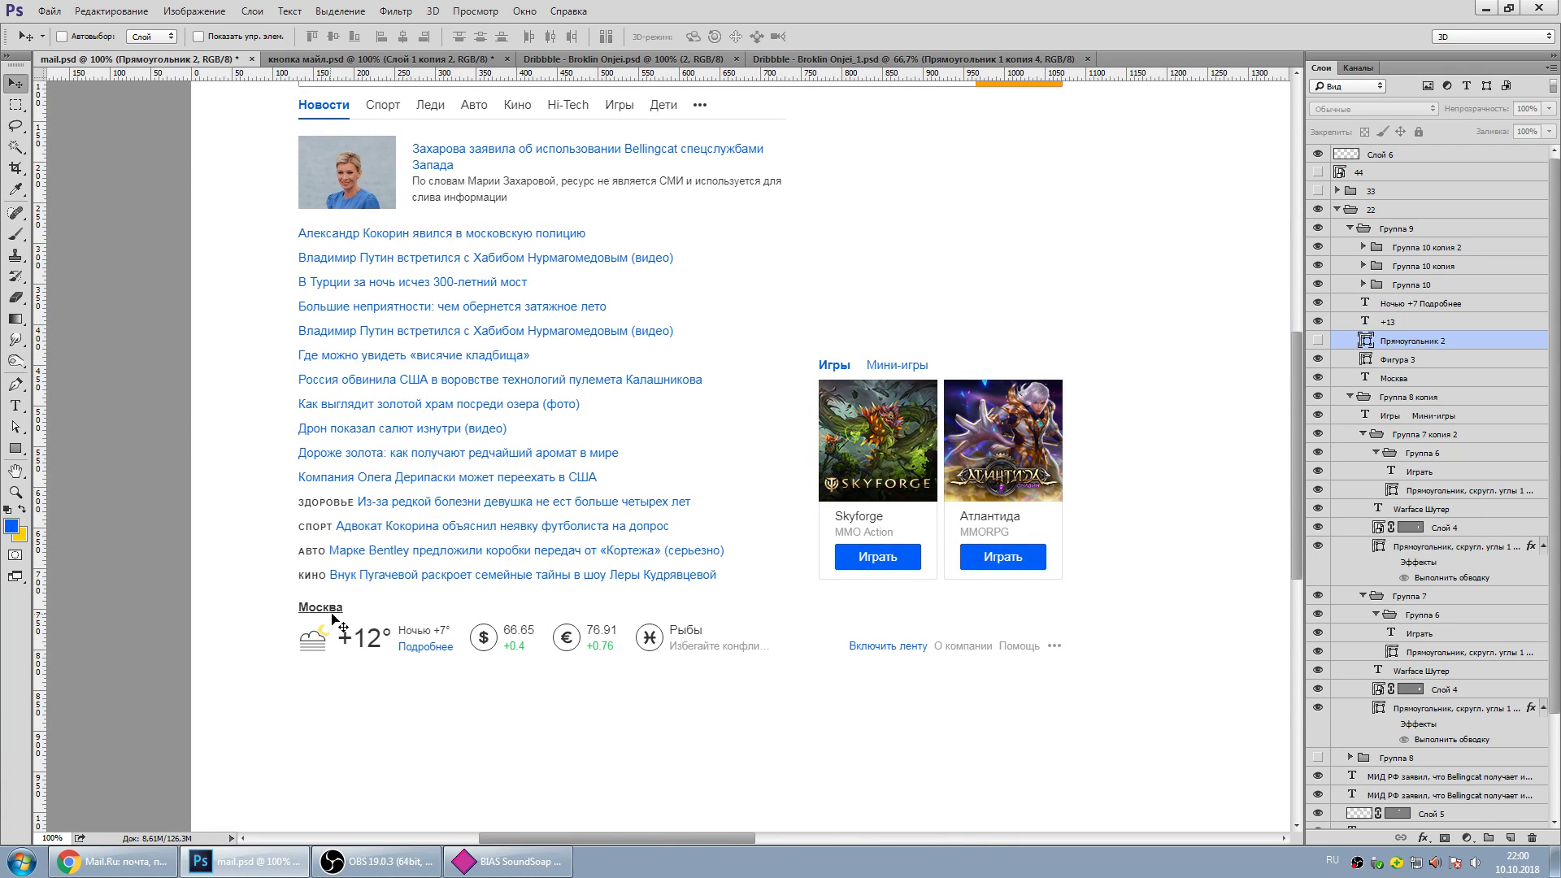
Select Слой 6 with the Brush and zoom in on the original mockup's weather row.
{"action": "left_click", "coordinate": [1335, 210]}
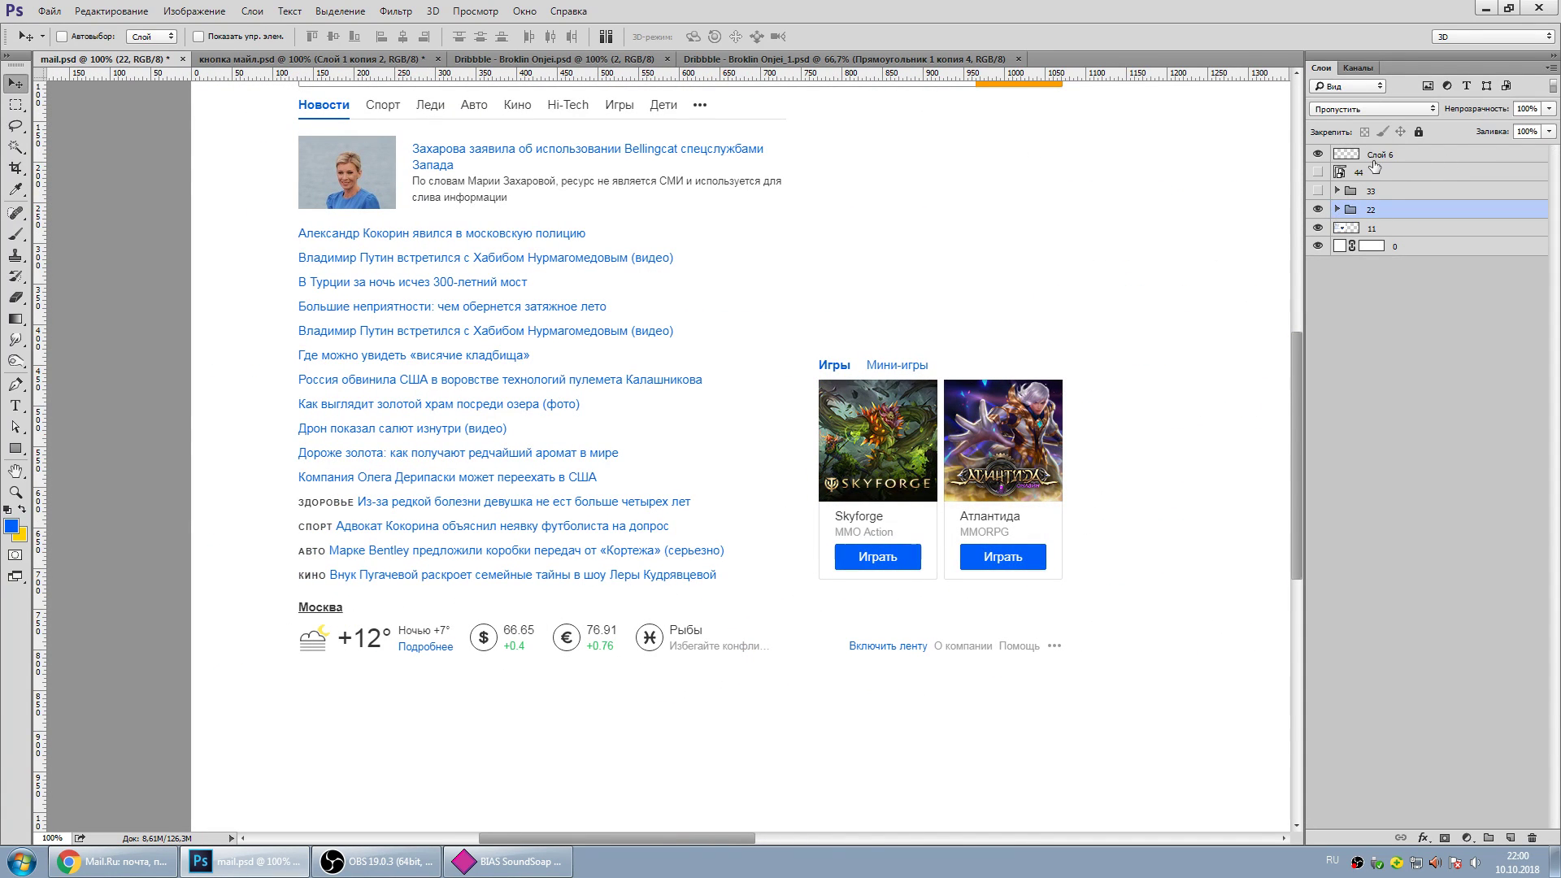
{"action": "left_click", "coordinate": [1379, 155]}
{"action": "left_click", "coordinate": [15, 235]}
{"action": "scroll", "coordinate": [318, 656], "scroll_direction": "up", "scroll_amount": 5}
{"action": "scroll", "coordinate": [379, 612], "scroll_direction": "up", "scroll_amount": 3}
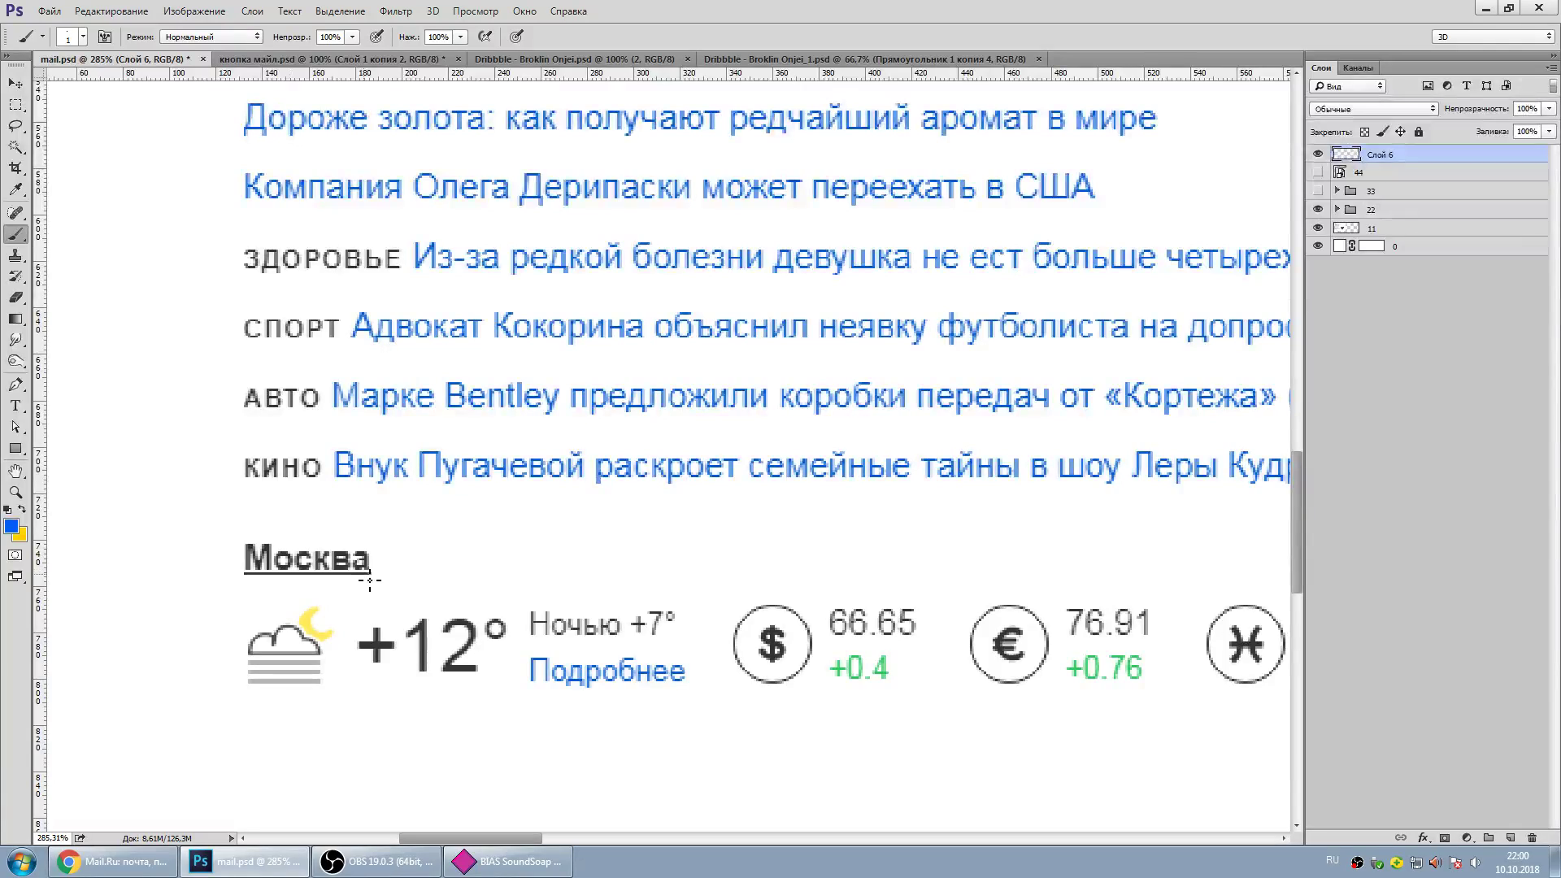
{"action": "scroll", "coordinate": [378, 611], "scroll_direction": "down", "scroll_amount": 3}
{"action": "scroll", "coordinate": [379, 611], "scroll_direction": "down", "scroll_amount": 1}
{"action": "scroll", "coordinate": [378, 611], "scroll_direction": "down", "scroll_amount": 1}
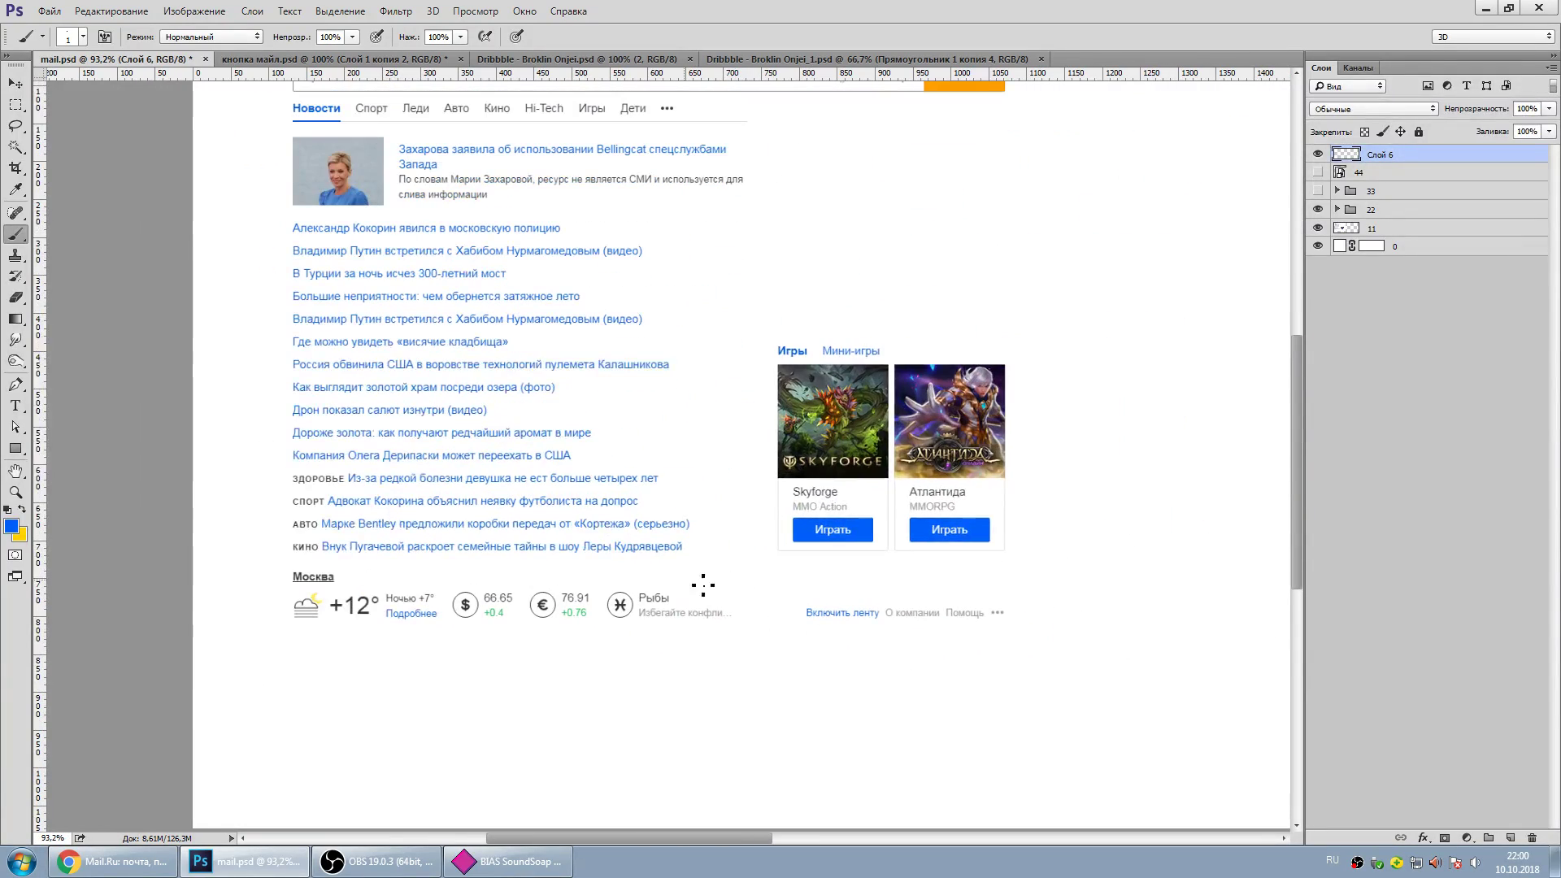
Reset the zoom to 100% and pan back to the redesigned Warface mockup.
{"action": "left_click", "coordinate": [16, 493]}
{"action": "left_click", "coordinate": [644, 516]}
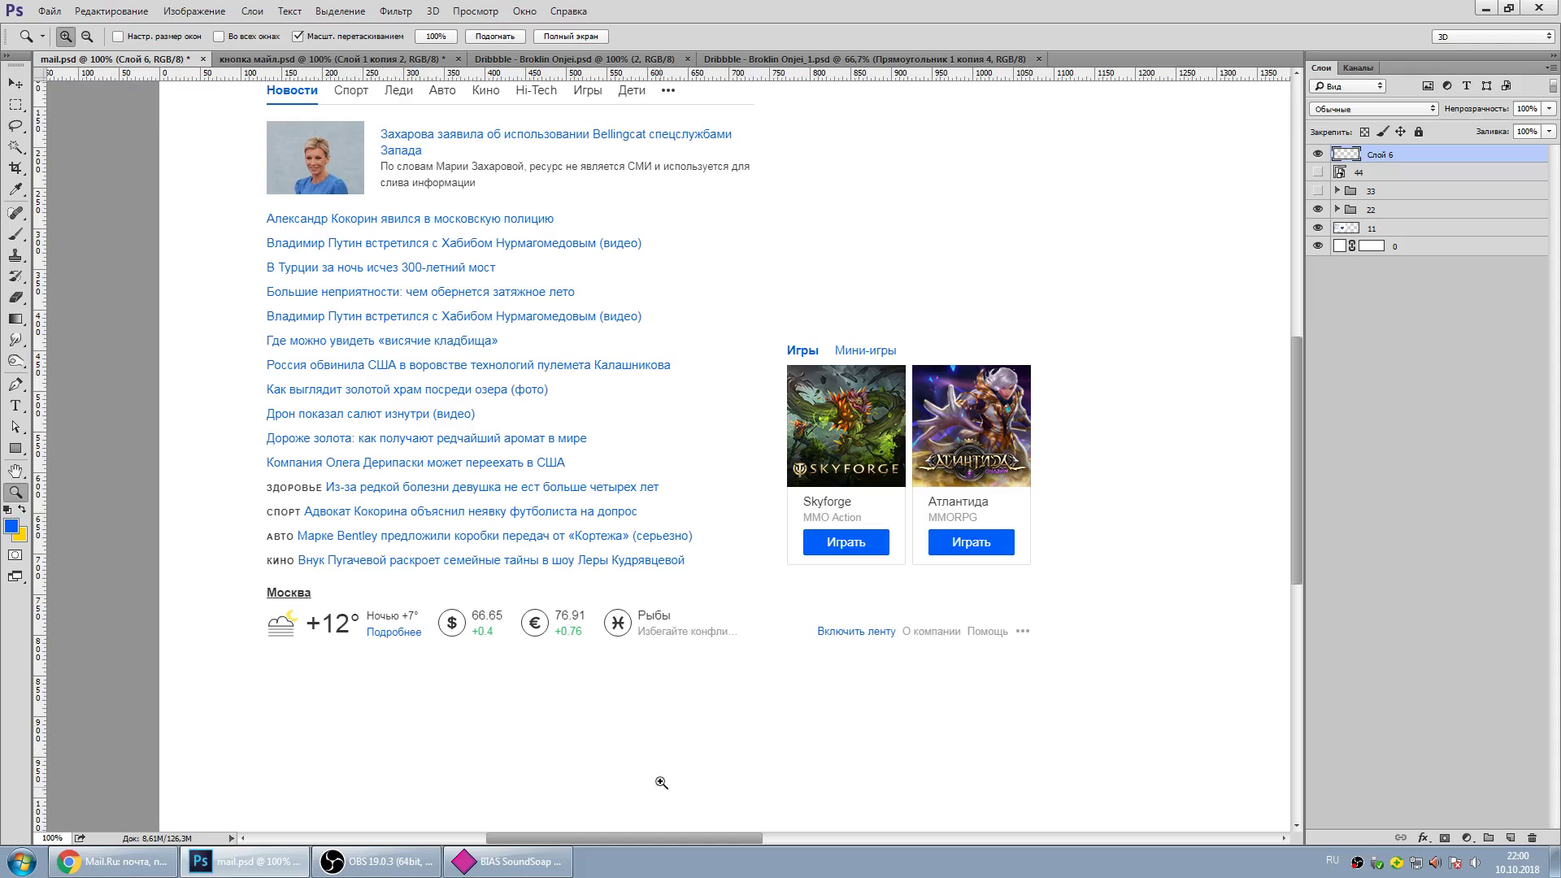
{"action": "left_click_drag", "start_coordinate": [652, 842], "coordinate": [878, 830]}
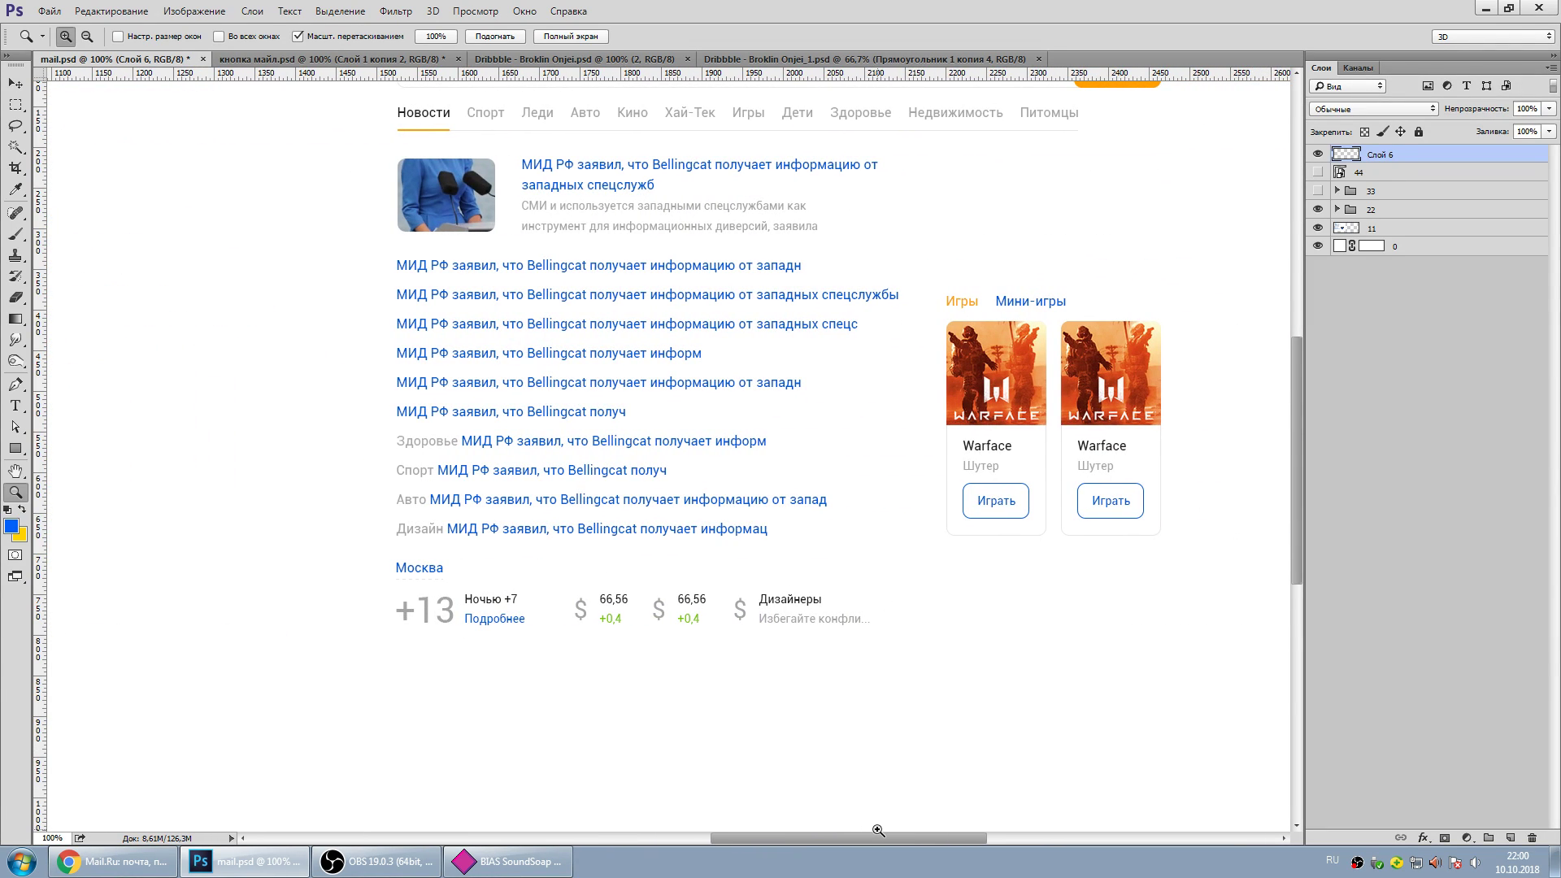
{"action": "left_click_drag", "start_coordinate": [1300, 516], "coordinate": [1315, 481]}
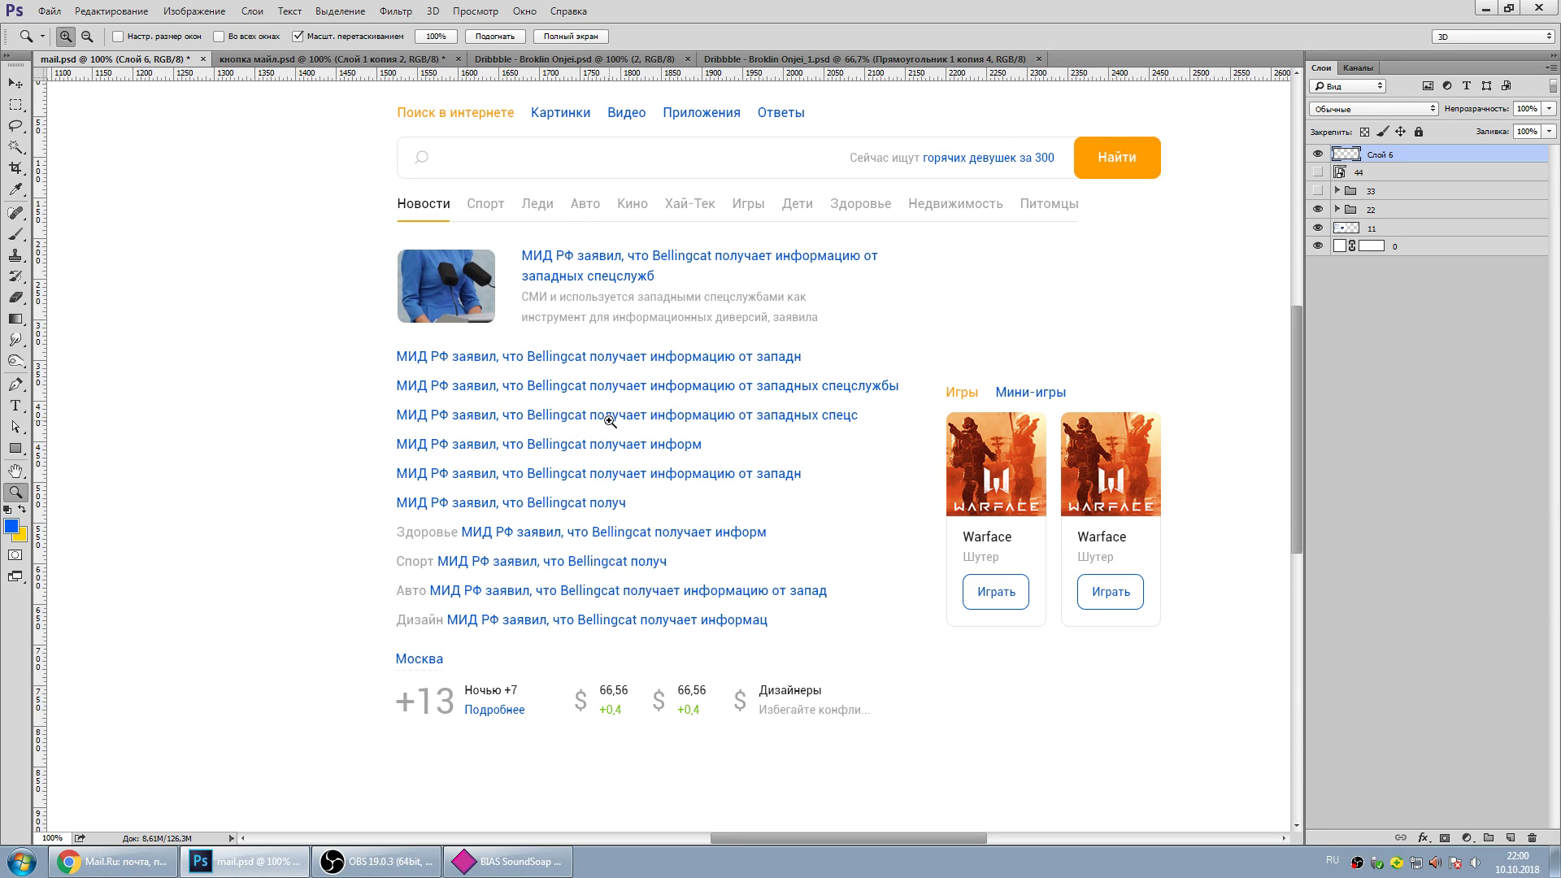
{"action": "scroll", "coordinate": [759, 767], "scroll_direction": "down", "scroll_amount": 1}
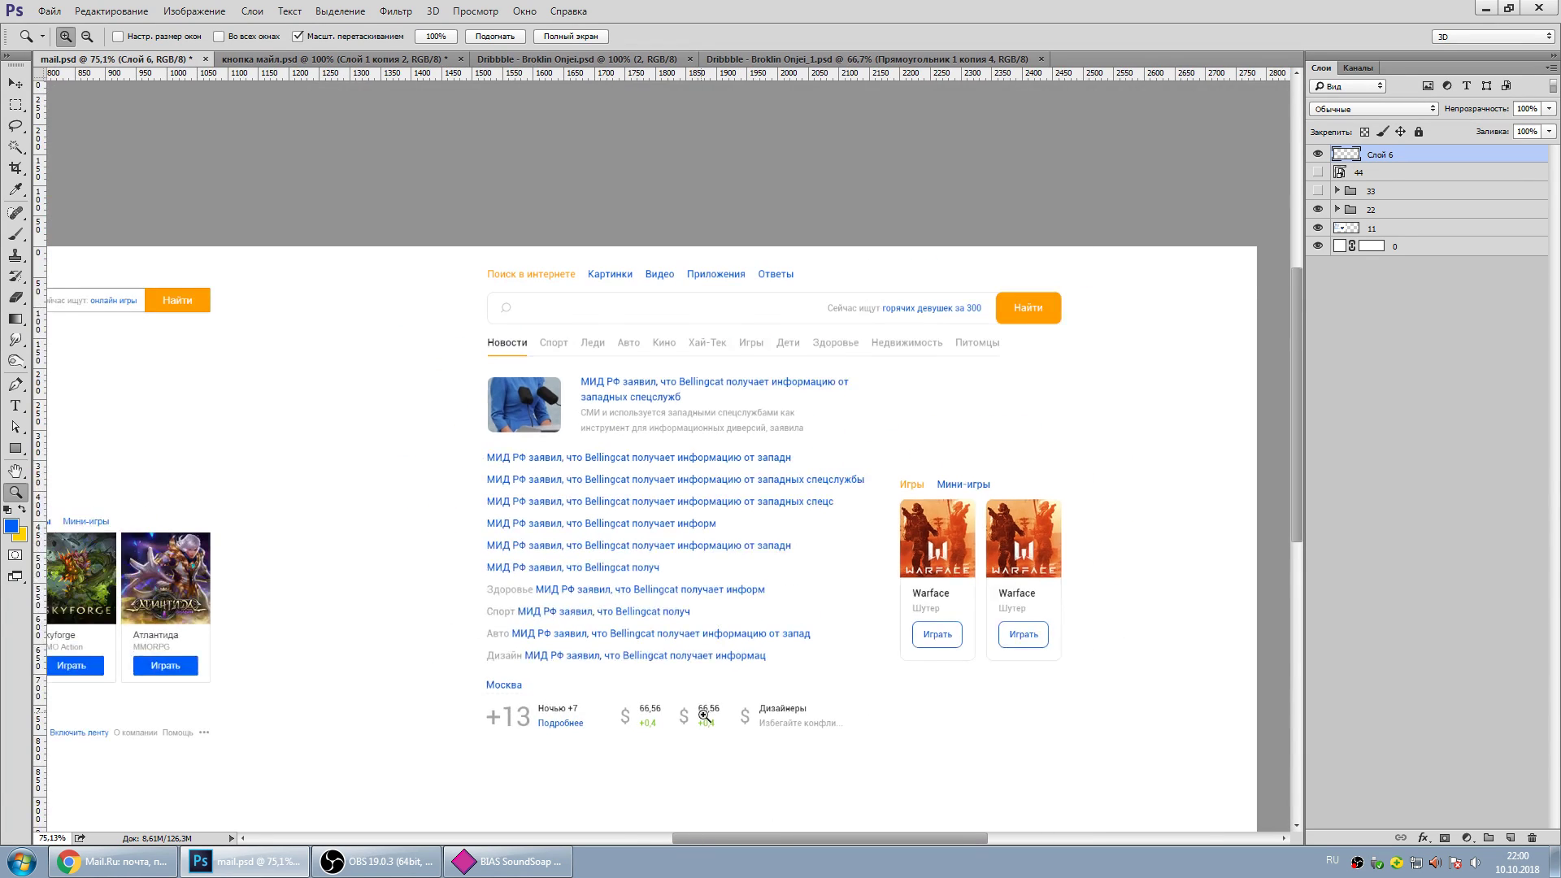
{"action": "scroll", "coordinate": [705, 716], "scroll_direction": "down", "scroll_amount": 1}
{"action": "scroll", "coordinate": [608, 627], "scroll_direction": "down", "scroll_amount": 2}
{"action": "scroll", "coordinate": [775, 551], "scroll_direction": "down", "scroll_amount": 1}
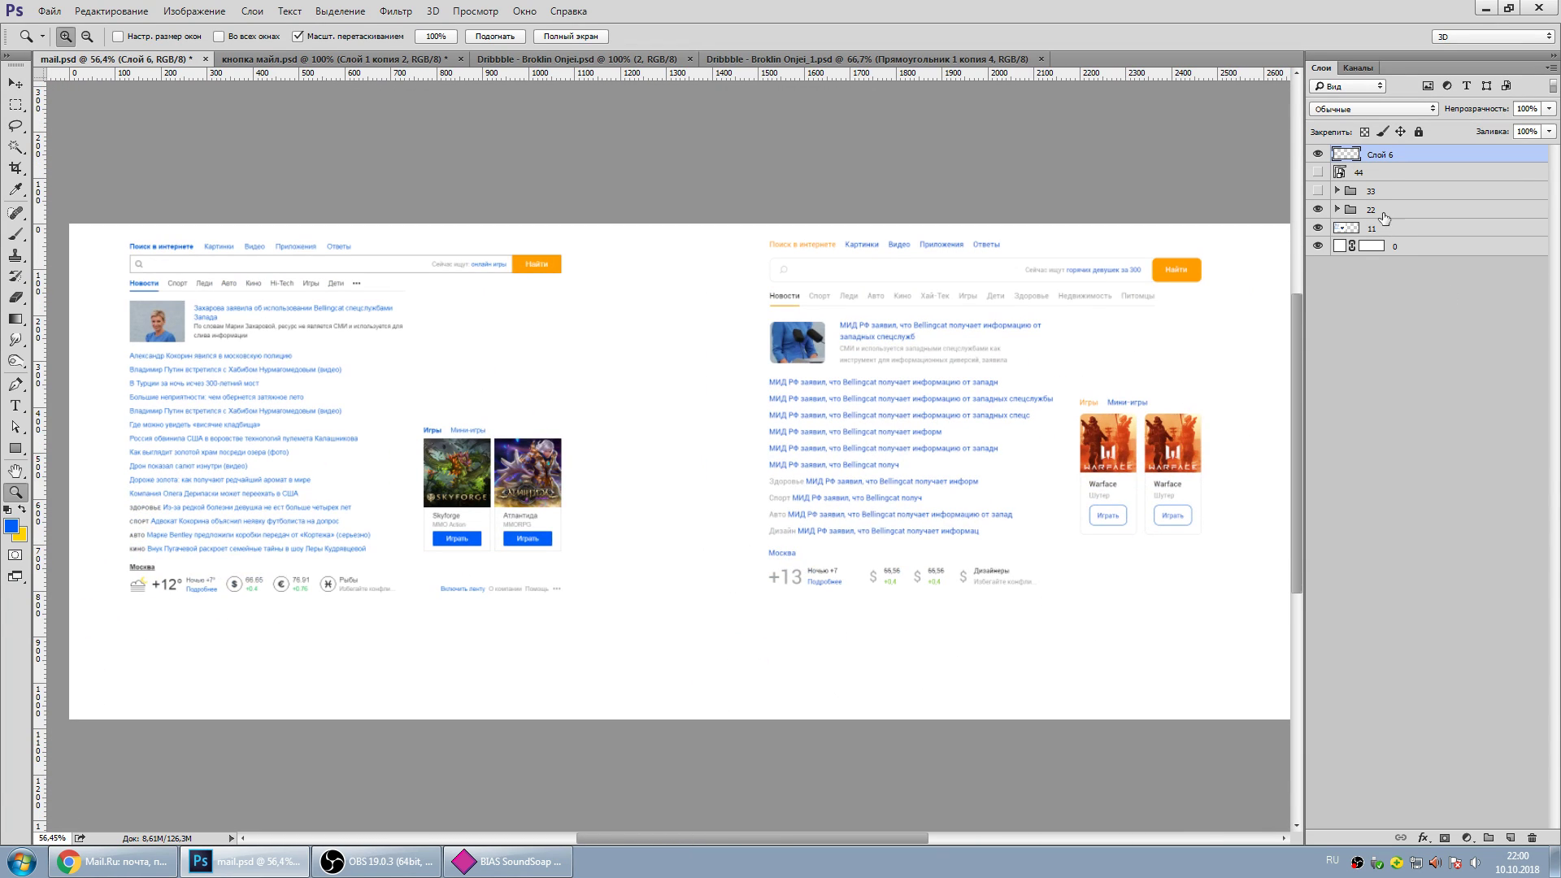
{"action": "left_click", "coordinate": [1382, 210]}
{"action": "left_click", "coordinate": [15, 83]}
{"action": "left_click_drag", "start_coordinate": [935, 403], "coordinate": [777, 402]}
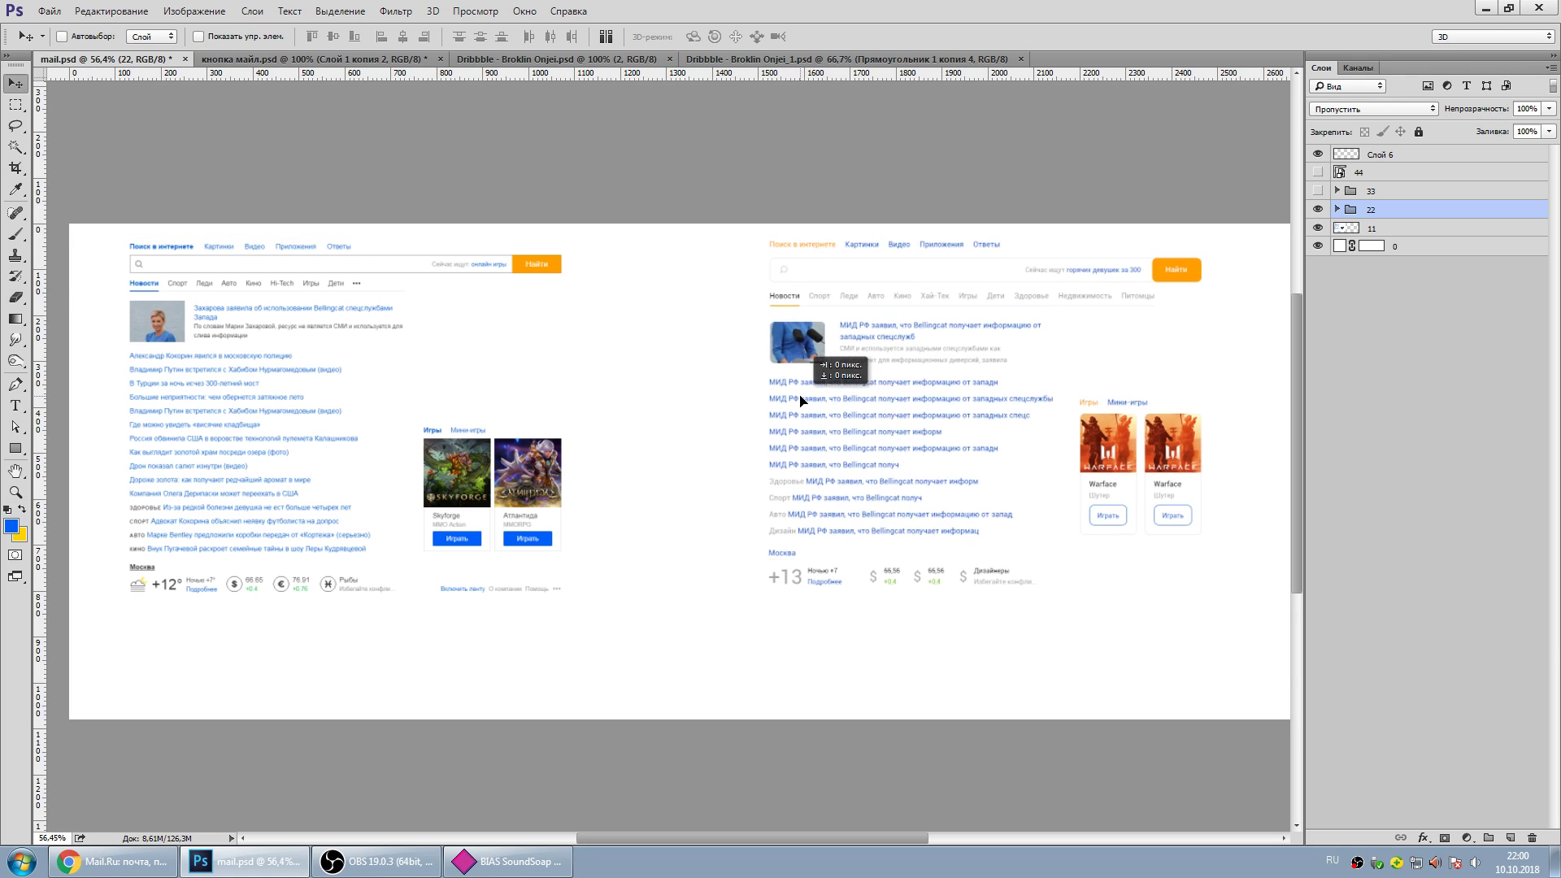
{"action": "key", "text": "ctrl+s"}
{"action": "scroll", "coordinate": [520, 439], "scroll_direction": "up", "scroll_amount": 2}
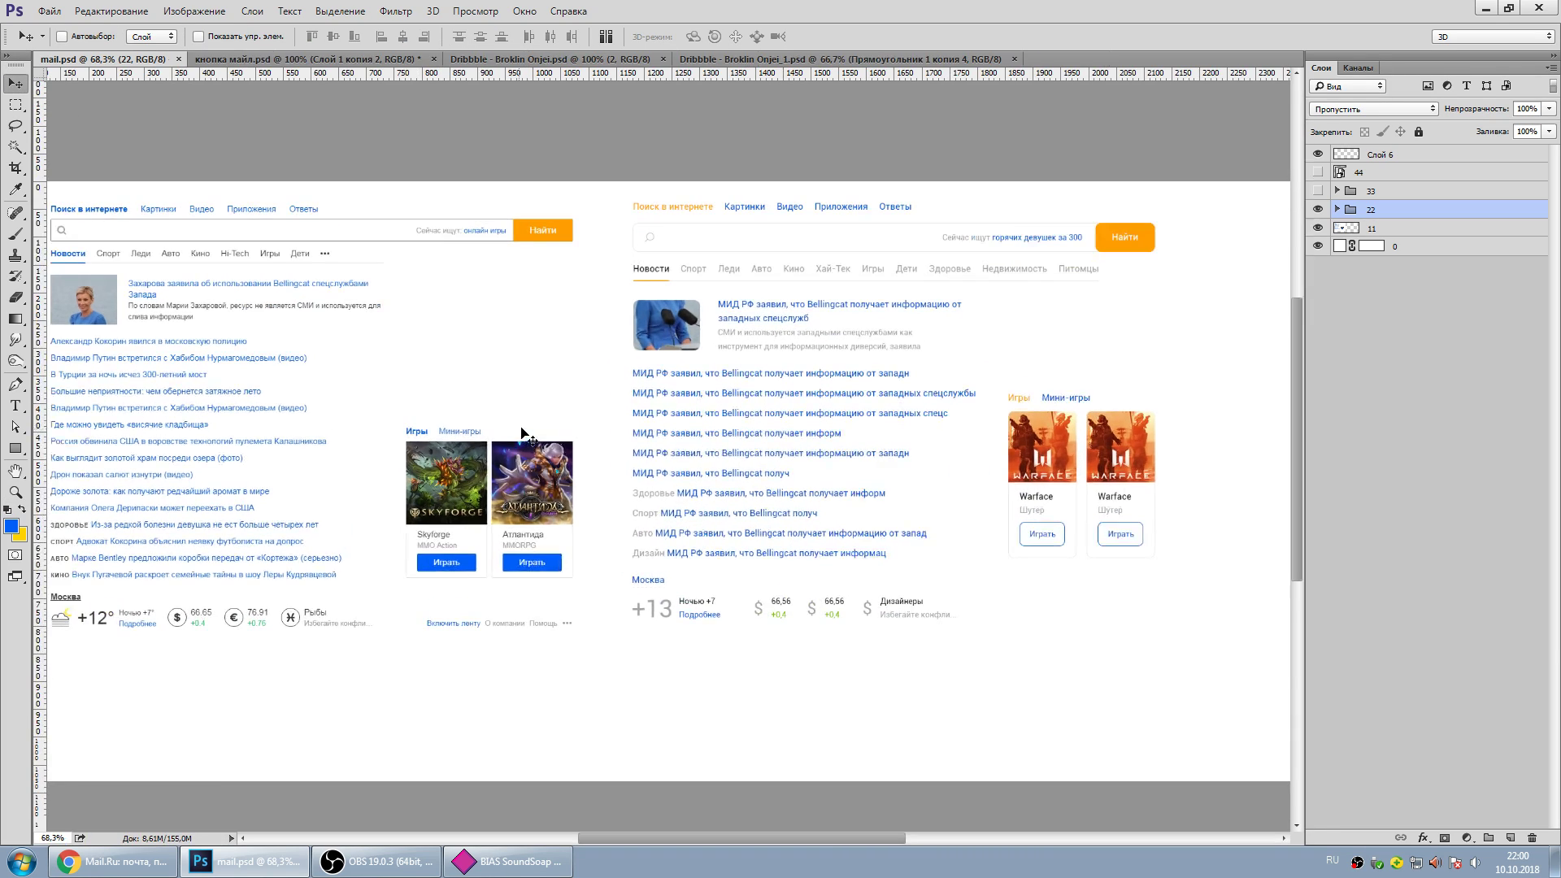
{"action": "scroll", "coordinate": [582, 425], "scroll_direction": "down", "scroll_amount": 3}
{"action": "left_click", "coordinate": [1318, 172]}
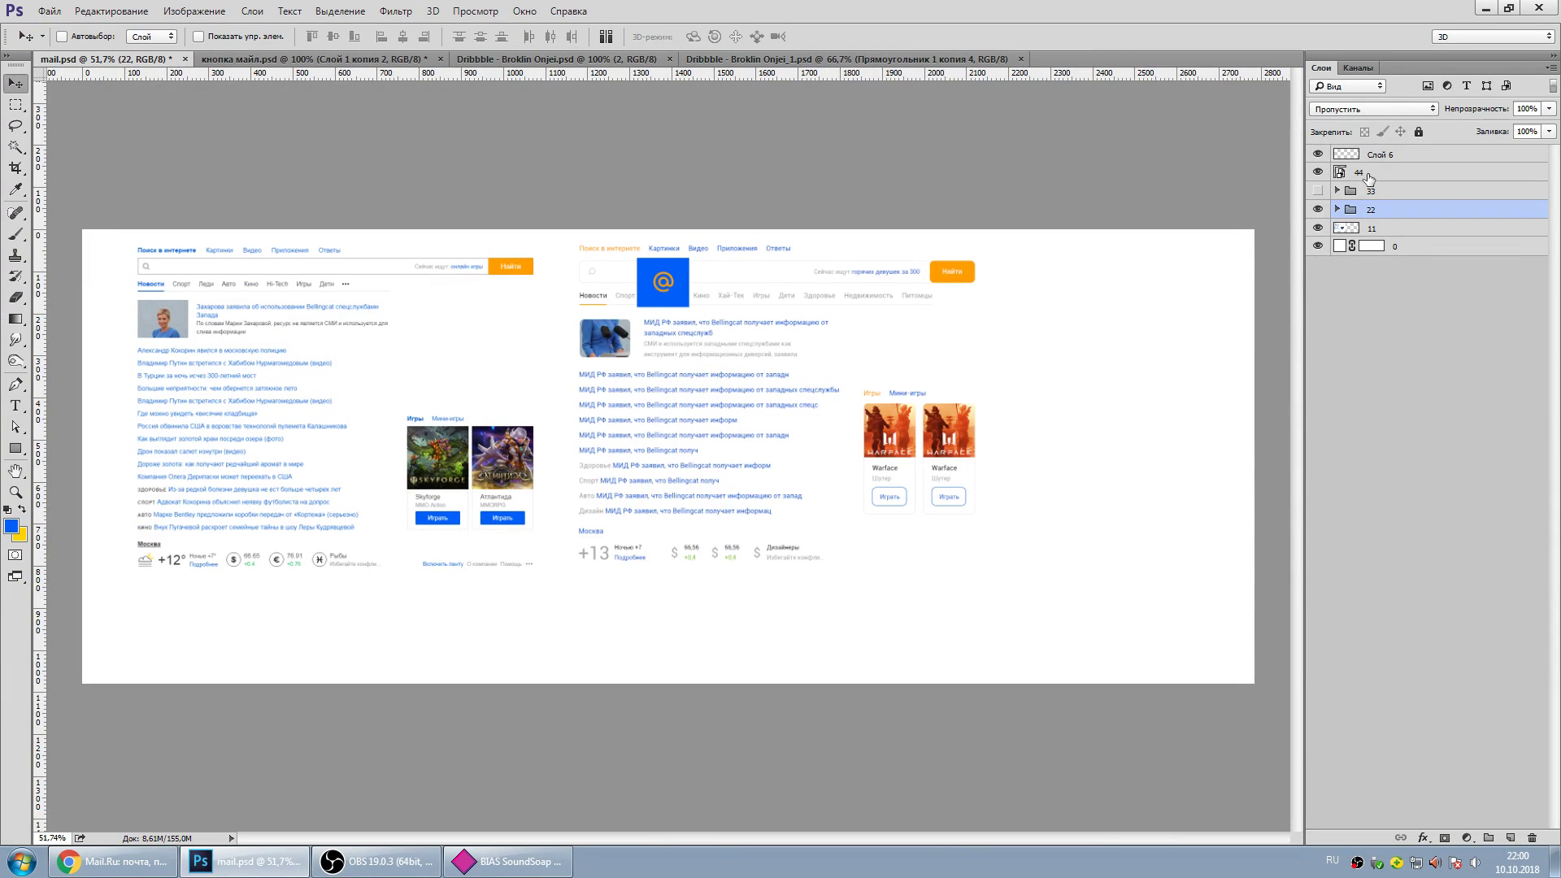
{"action": "left_click", "coordinate": [1382, 172]}
{"action": "left_click_drag", "start_coordinate": [748, 306], "coordinate": [642, 675]}
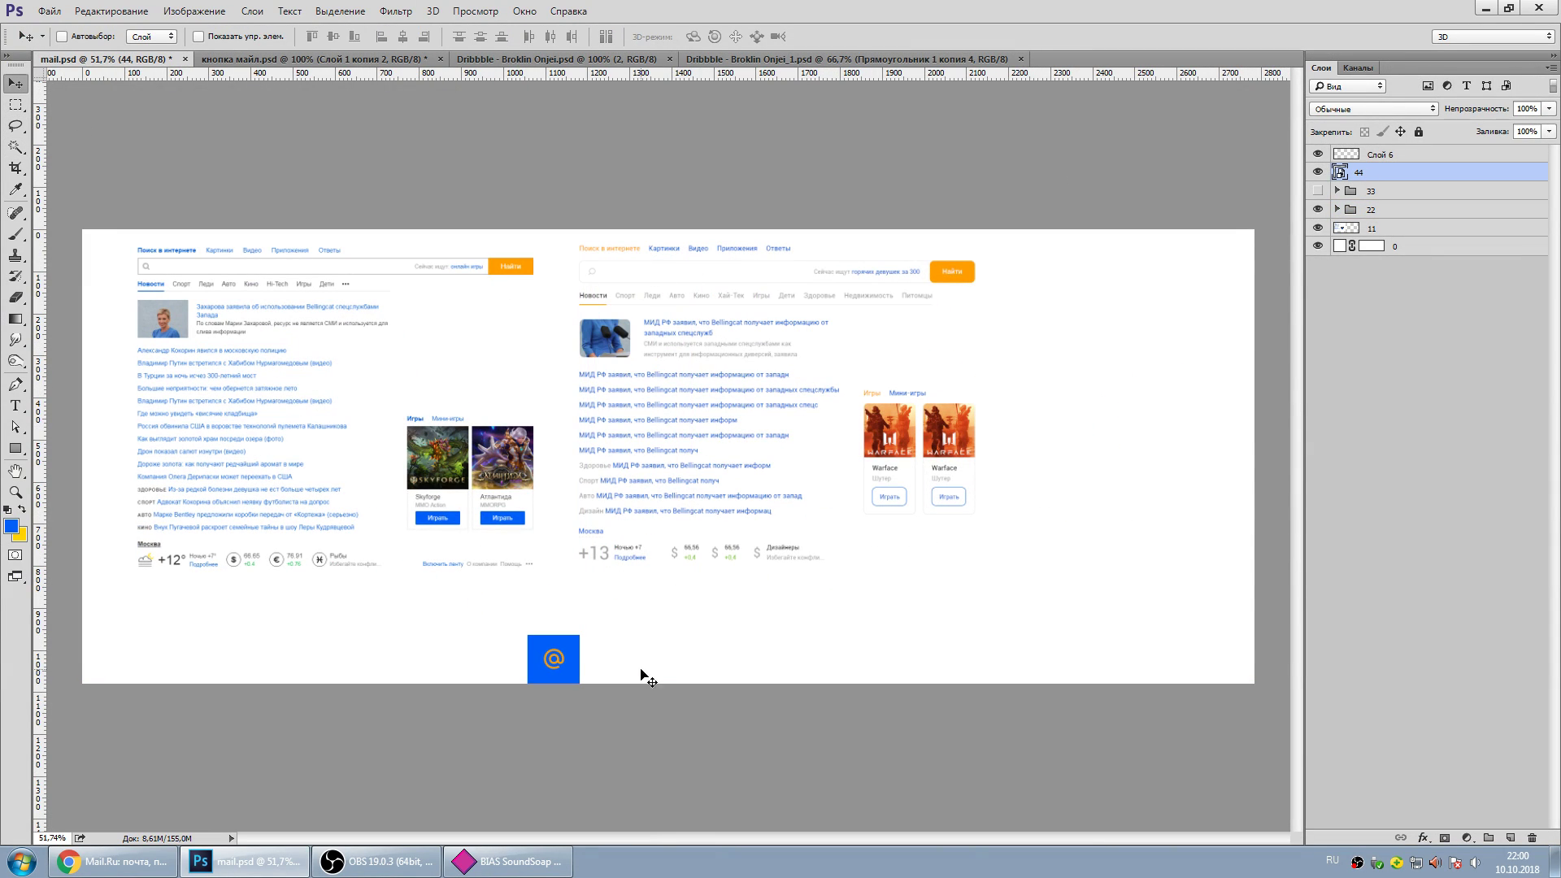
{"action": "scroll", "coordinate": [610, 488], "scroll_direction": "up", "scroll_amount": 2}
{"action": "key", "text": "Tab"}
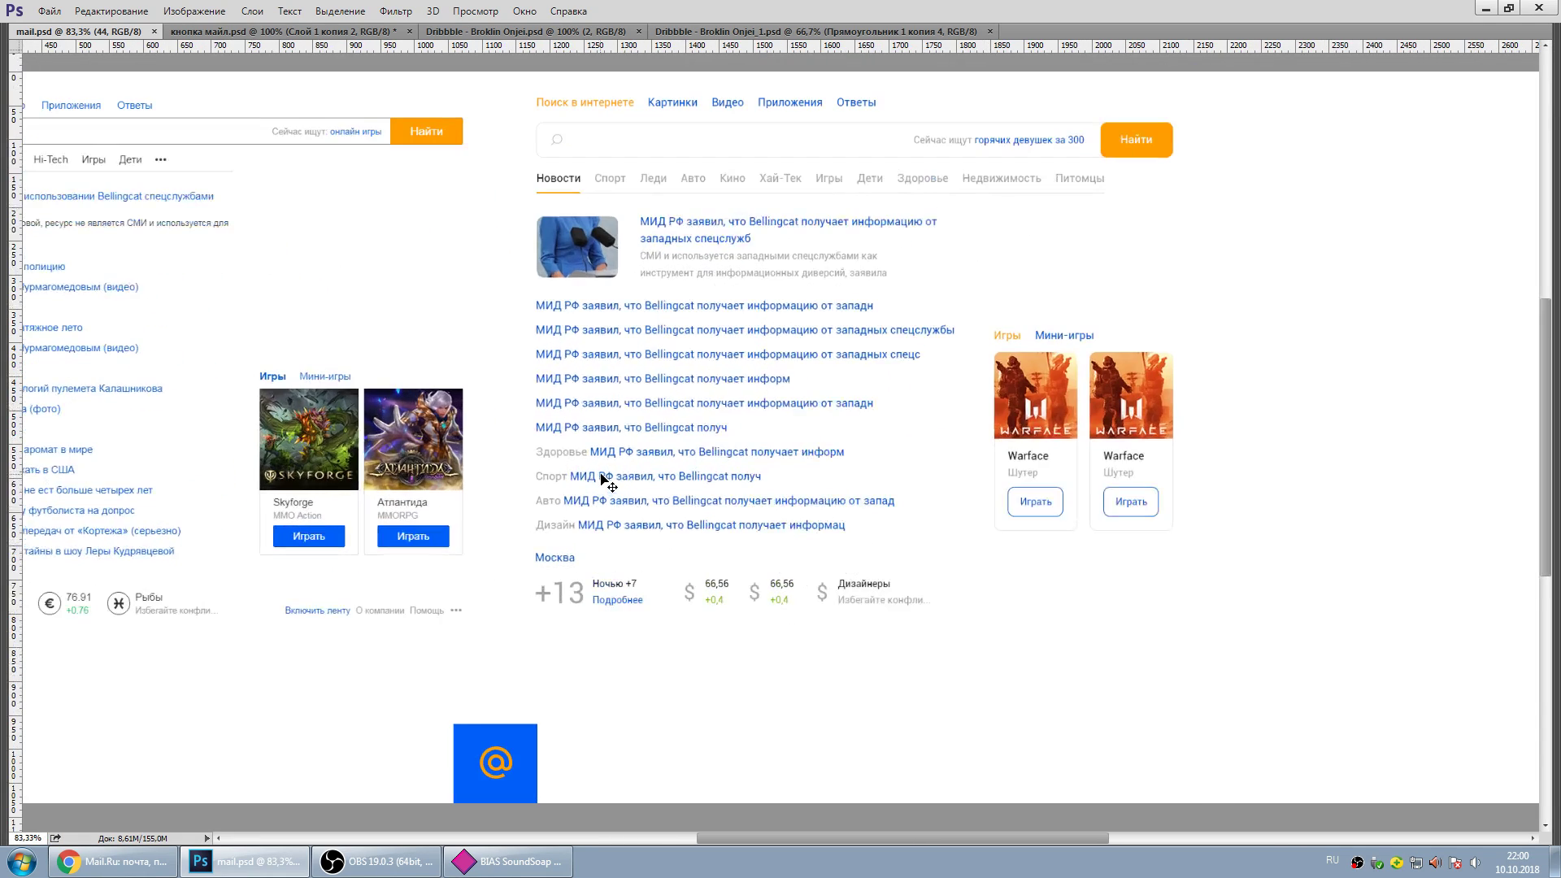
{"action": "scroll", "coordinate": [731, 455], "scroll_direction": "up", "scroll_amount": 2}
{"action": "left_click_drag", "start_coordinate": [744, 454], "coordinate": [767, 418]}
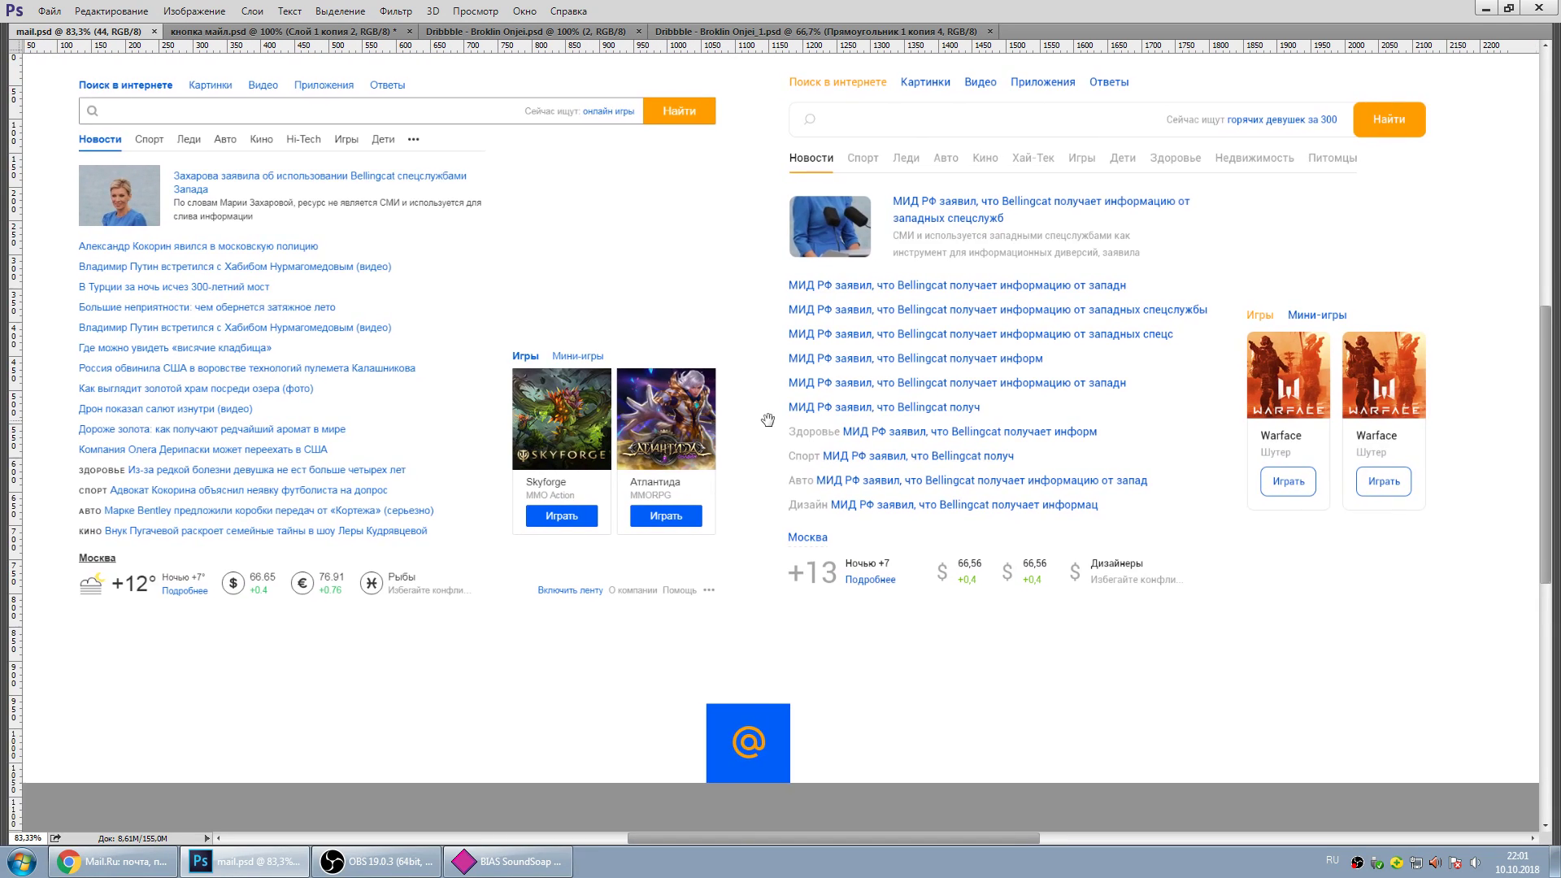
{"action": "scroll", "coordinate": [772, 422], "scroll_direction": "up", "scroll_amount": 1}
{"action": "scroll", "coordinate": [794, 432], "scroll_direction": "down", "scroll_amount": 1}
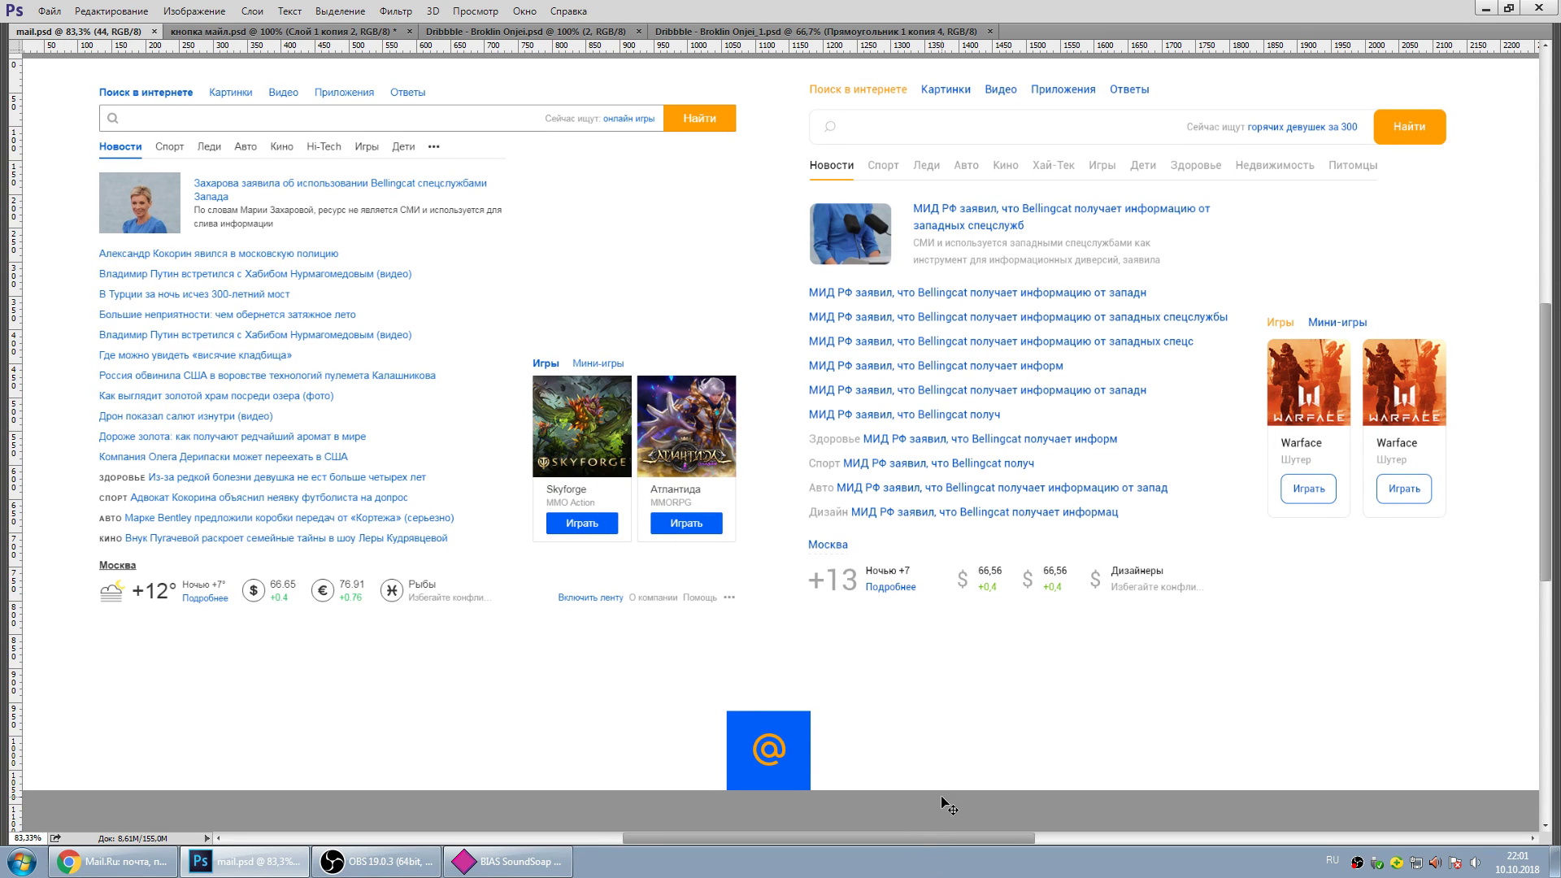
{"action": "key", "text": "Tab"}
{"action": "key", "text": "Tab"}
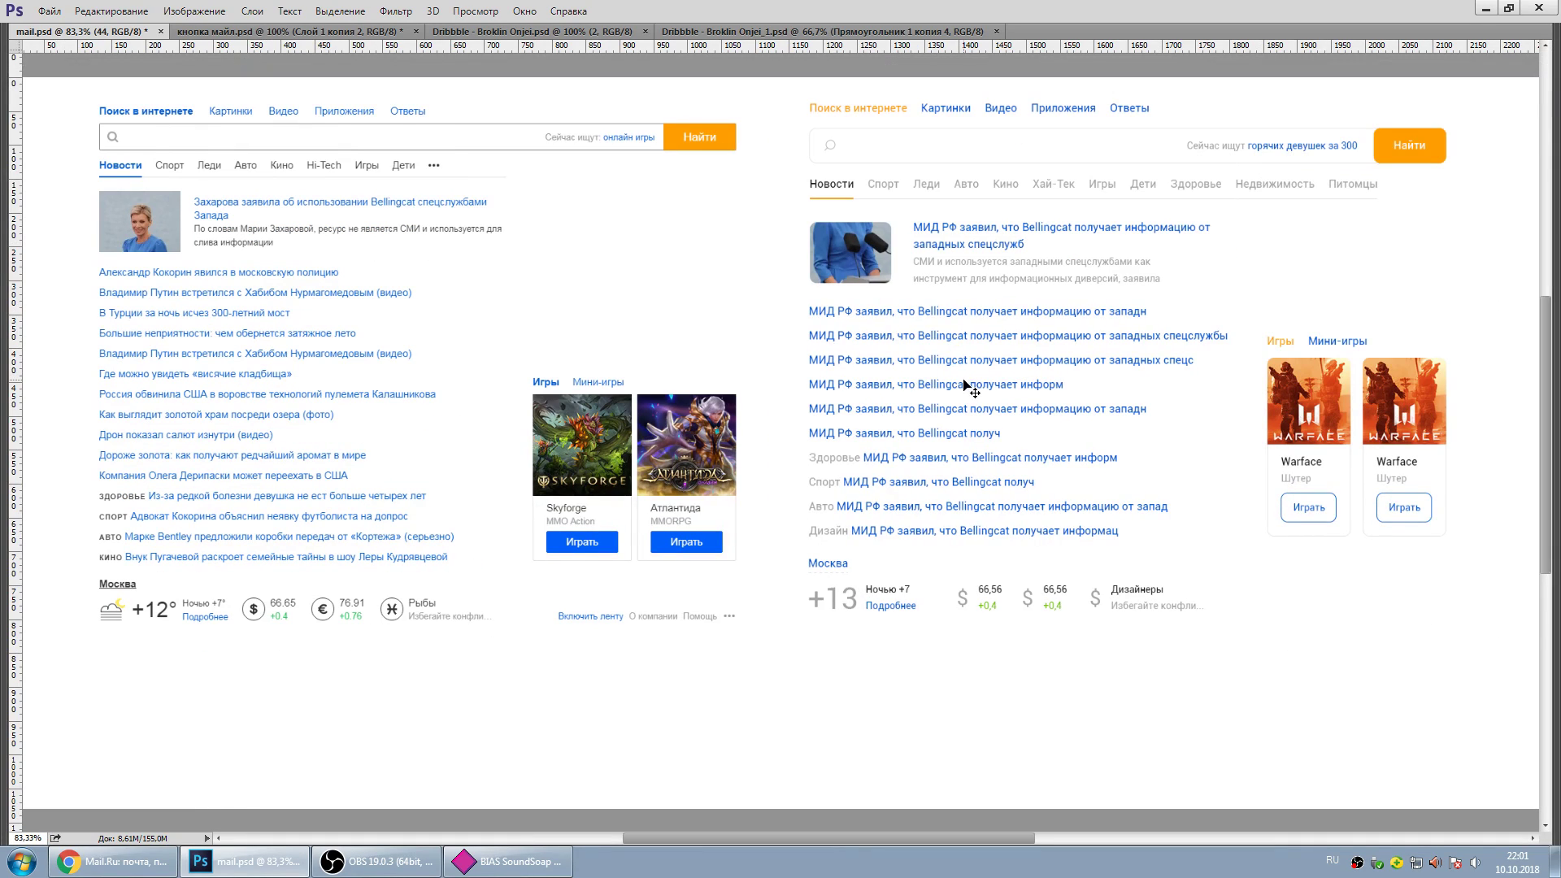
{"action": "left_click_drag", "start_coordinate": [1012, 378], "coordinate": [1005, 342]}
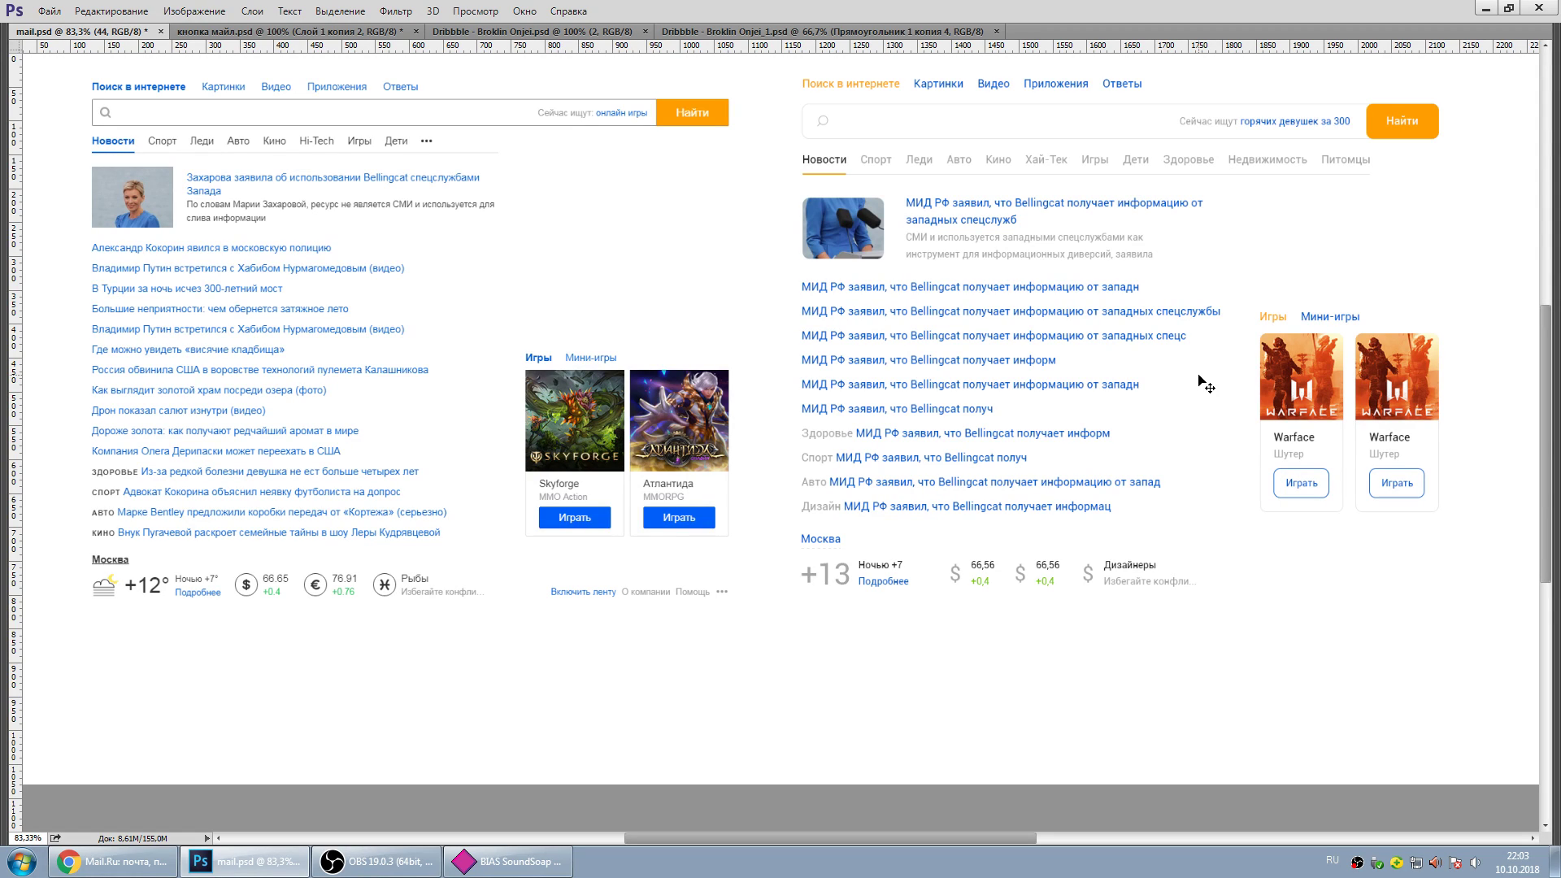
Bring the 'Dribbble - Broklin Onjei.psd' blog design to the front and nudge its view down.
{"action": "left_click", "coordinate": [488, 31]}
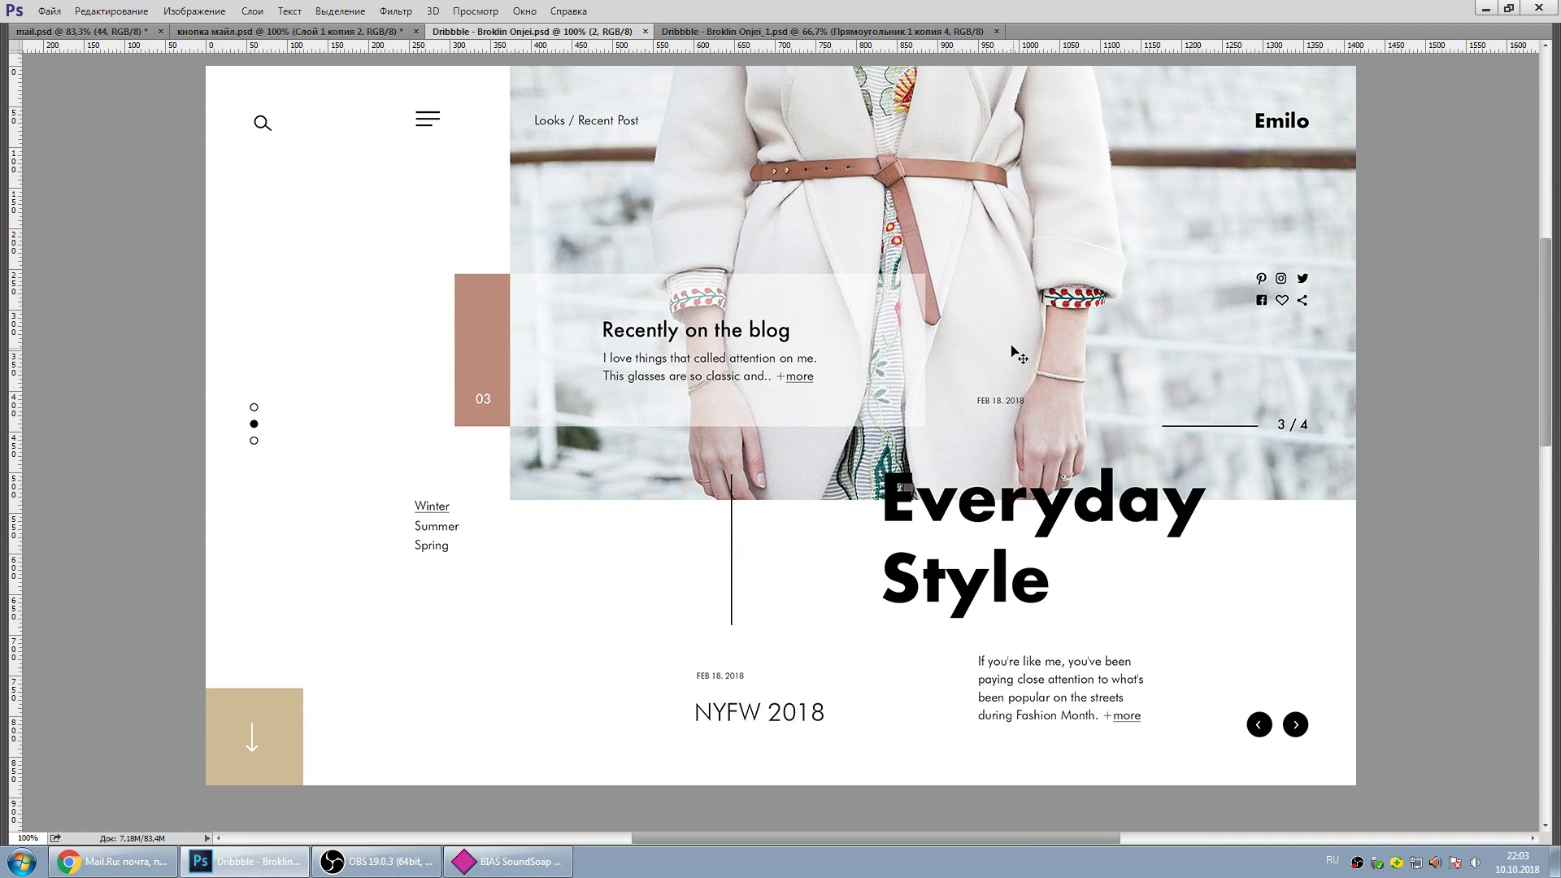
{"action": "left_click_drag", "start_coordinate": [1008, 335], "coordinate": [1006, 351]}
{"action": "type", "text": "44"}
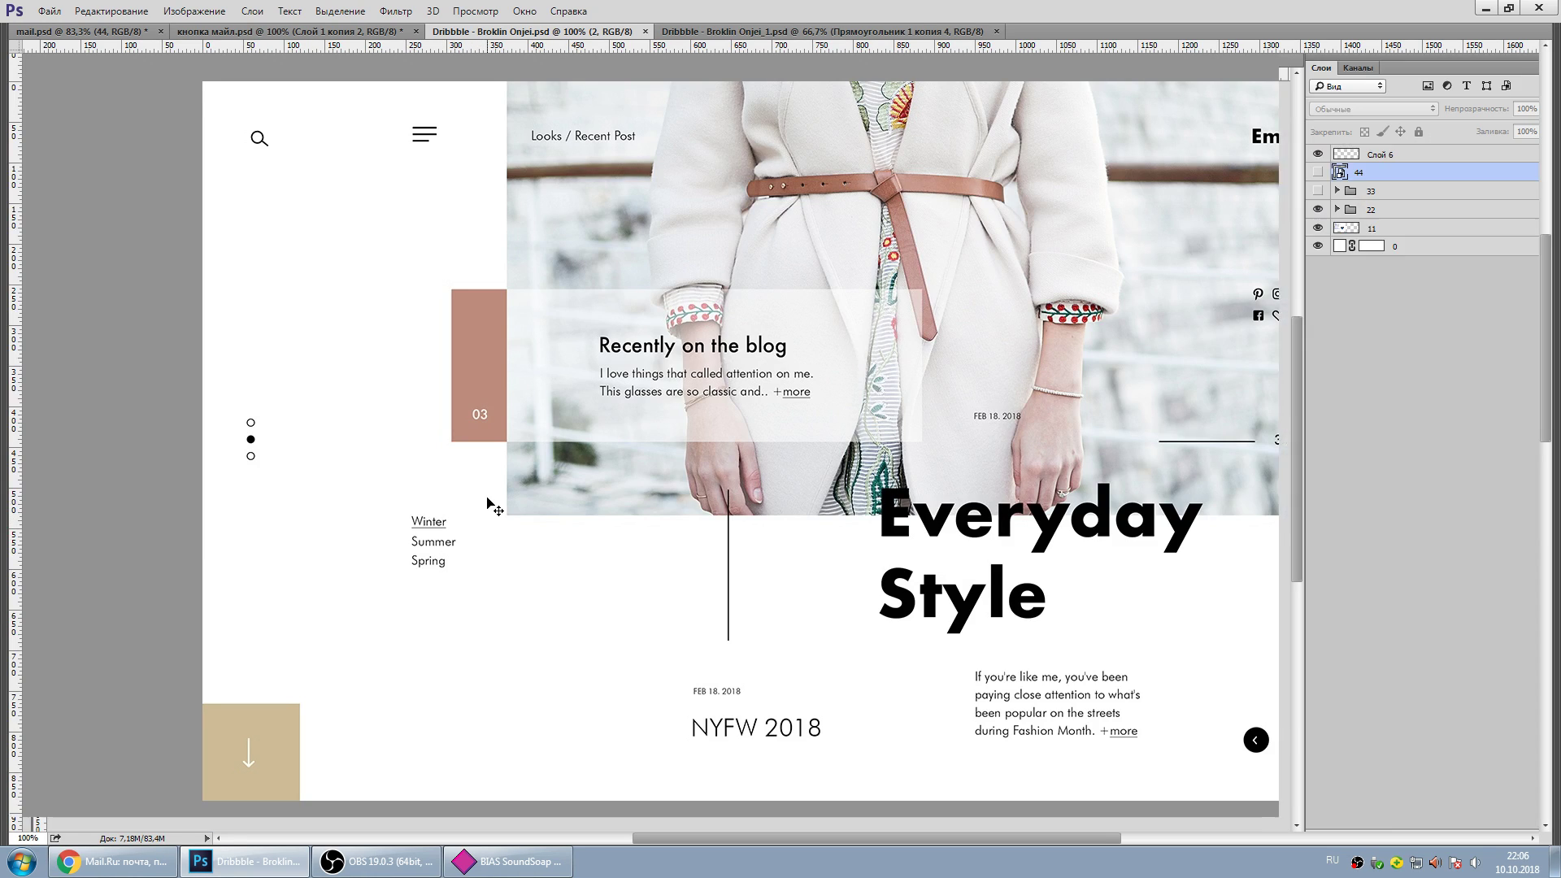
Restore the hidden panels and make the Emilo page layer visible.
{"action": "key", "text": "Tab"}
{"action": "scroll", "coordinate": [488, 498], "scroll_direction": "down", "scroll_amount": 3}
{"action": "scroll", "coordinate": [708, 516], "scroll_direction": "down", "scroll_amount": 1}
{"action": "scroll", "coordinate": [829, 442], "scroll_direction": "up", "scroll_amount": 2}
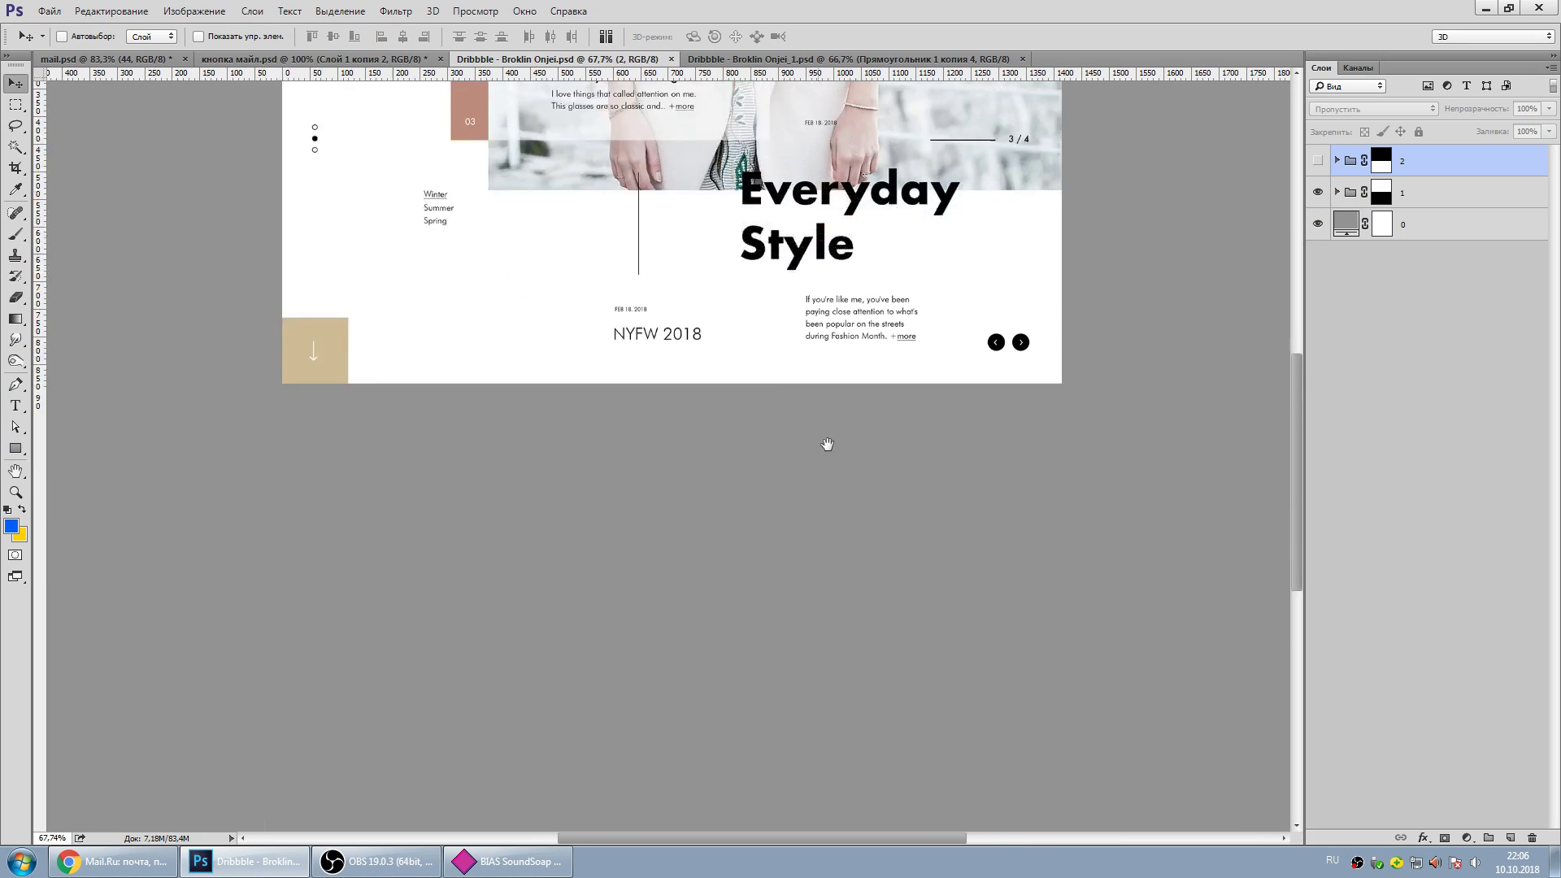
{"action": "scroll", "coordinate": [854, 318], "scroll_direction": "down", "scroll_amount": 3}
{"action": "scroll", "coordinate": [853, 318], "scroll_direction": "up", "scroll_amount": 1}
{"action": "left_click", "coordinate": [1317, 161]}
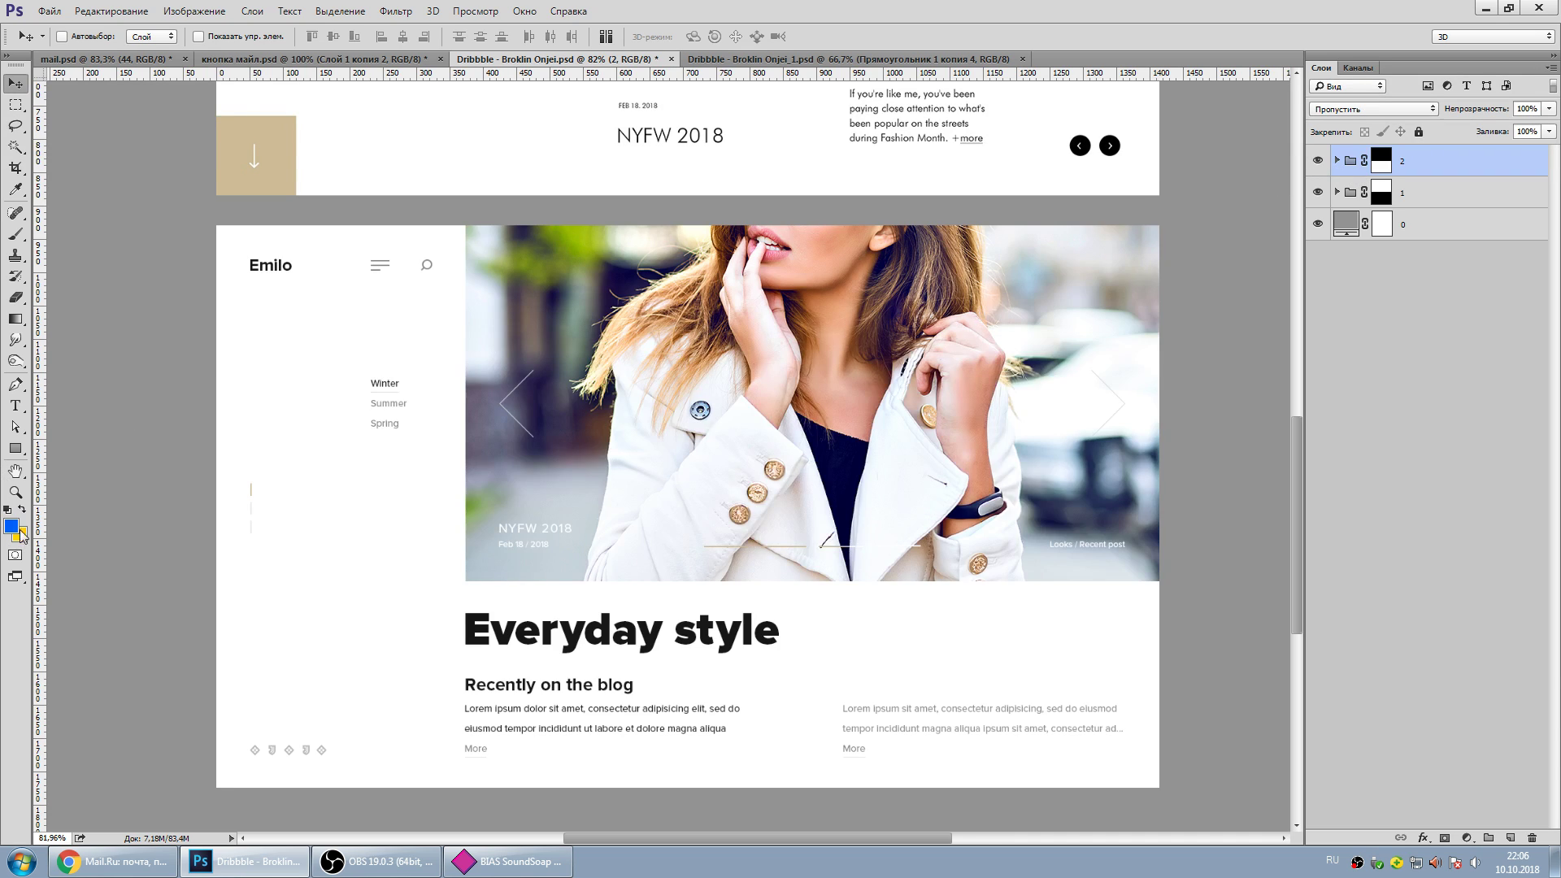
Zoom in around the hero photo, add a new empty layer and select the Brush tool.
{"action": "left_click", "coordinate": [16, 491]}
{"action": "left_click", "coordinate": [465, 534]}
{"action": "left_click_drag", "start_coordinate": [621, 549], "coordinate": [593, 488]}
{"action": "left_click", "coordinate": [1509, 837]}
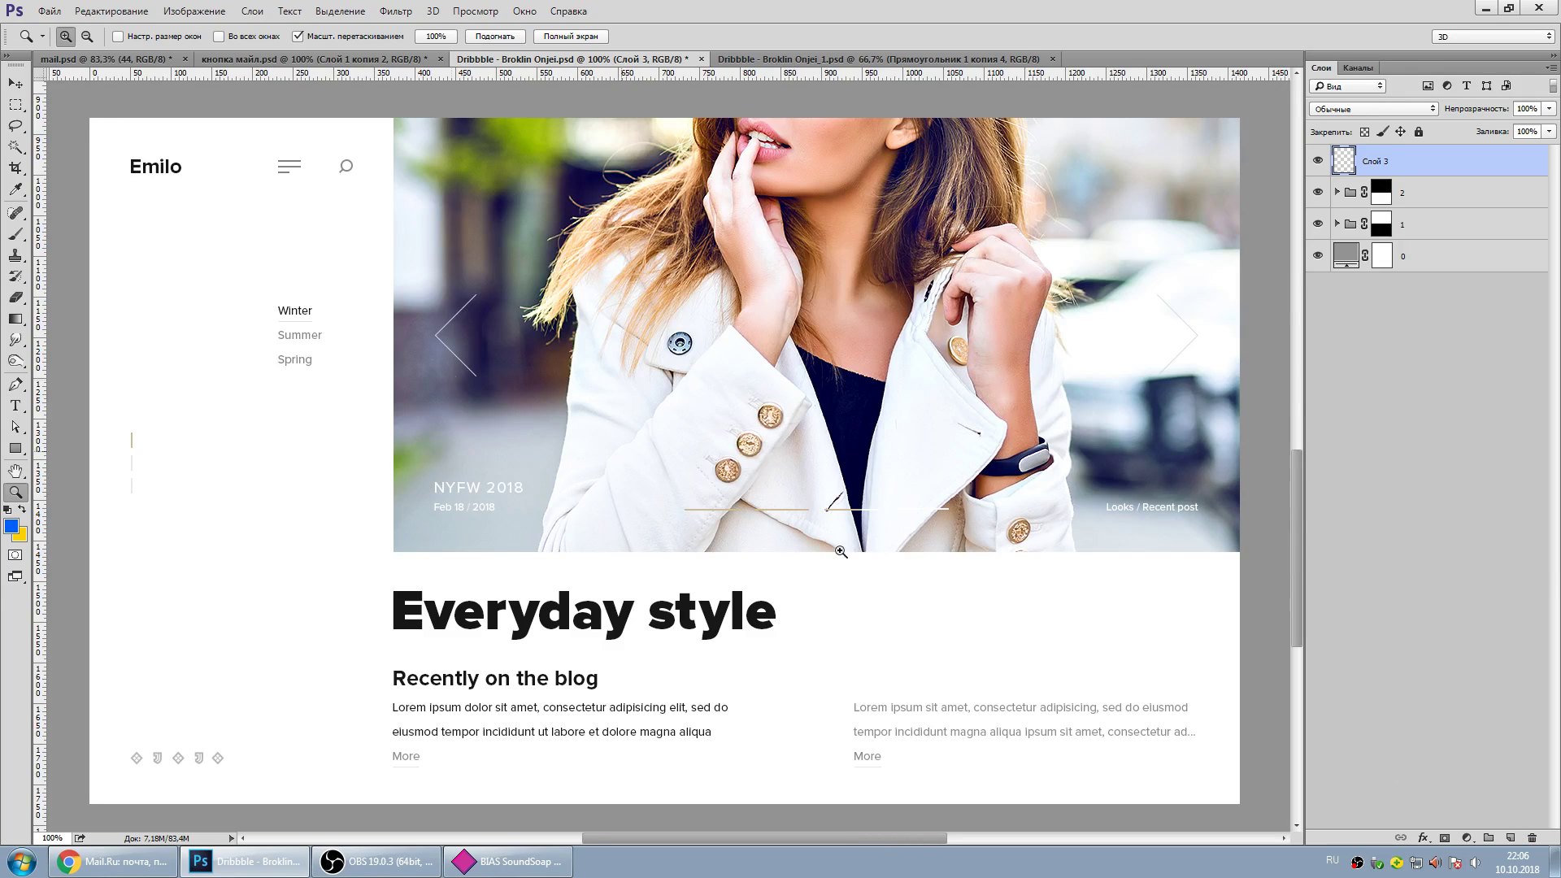
{"action": "left_click", "coordinate": [15, 235]}
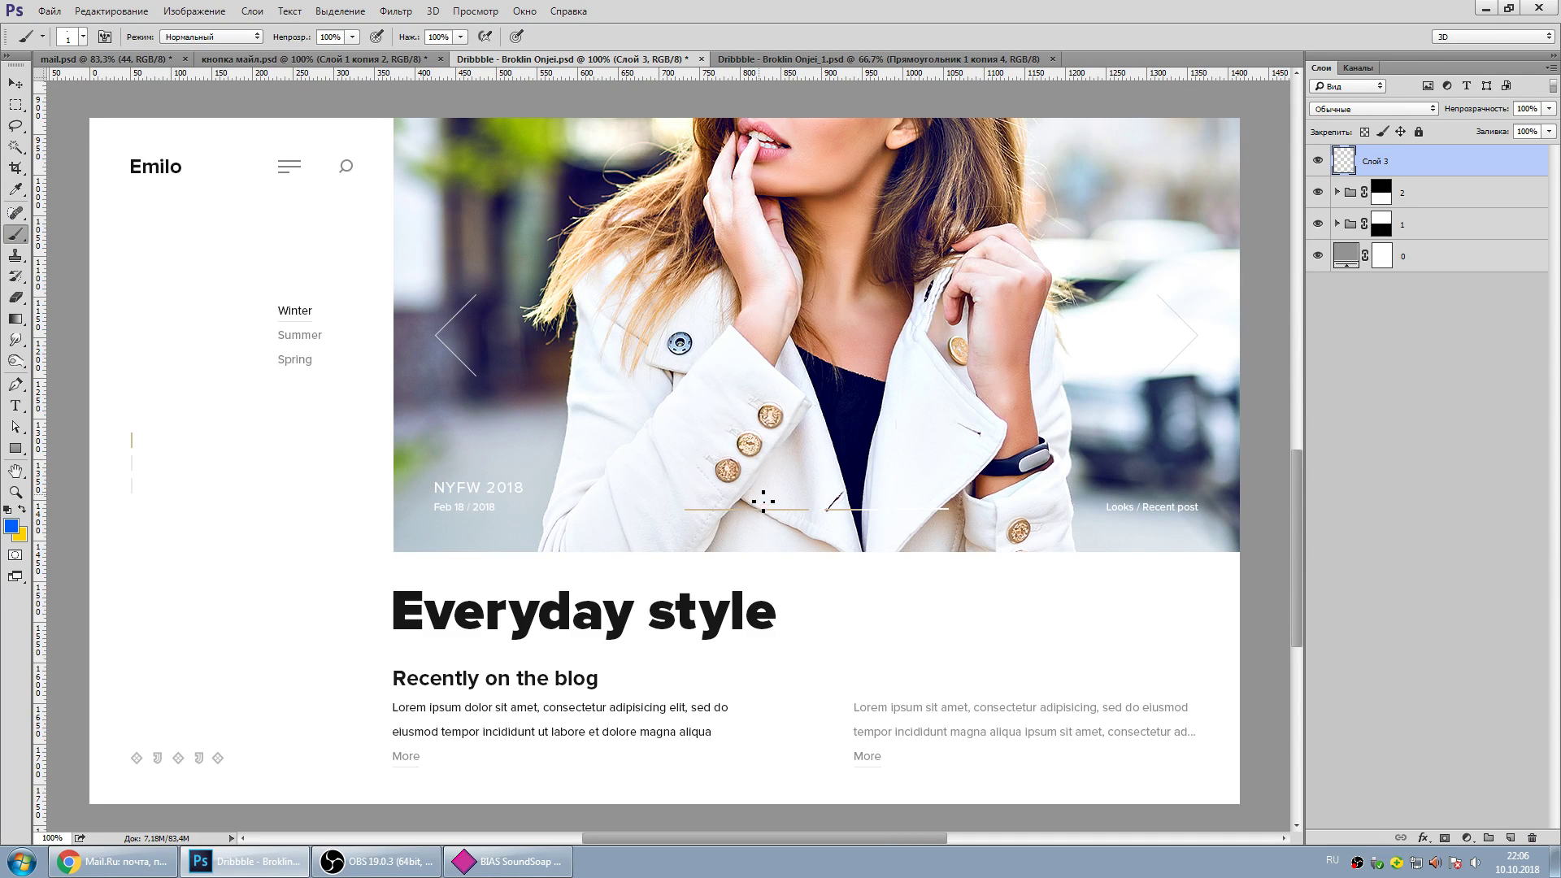
{"action": "left_click_drag", "start_coordinate": [764, 502], "coordinate": [767, 492]}
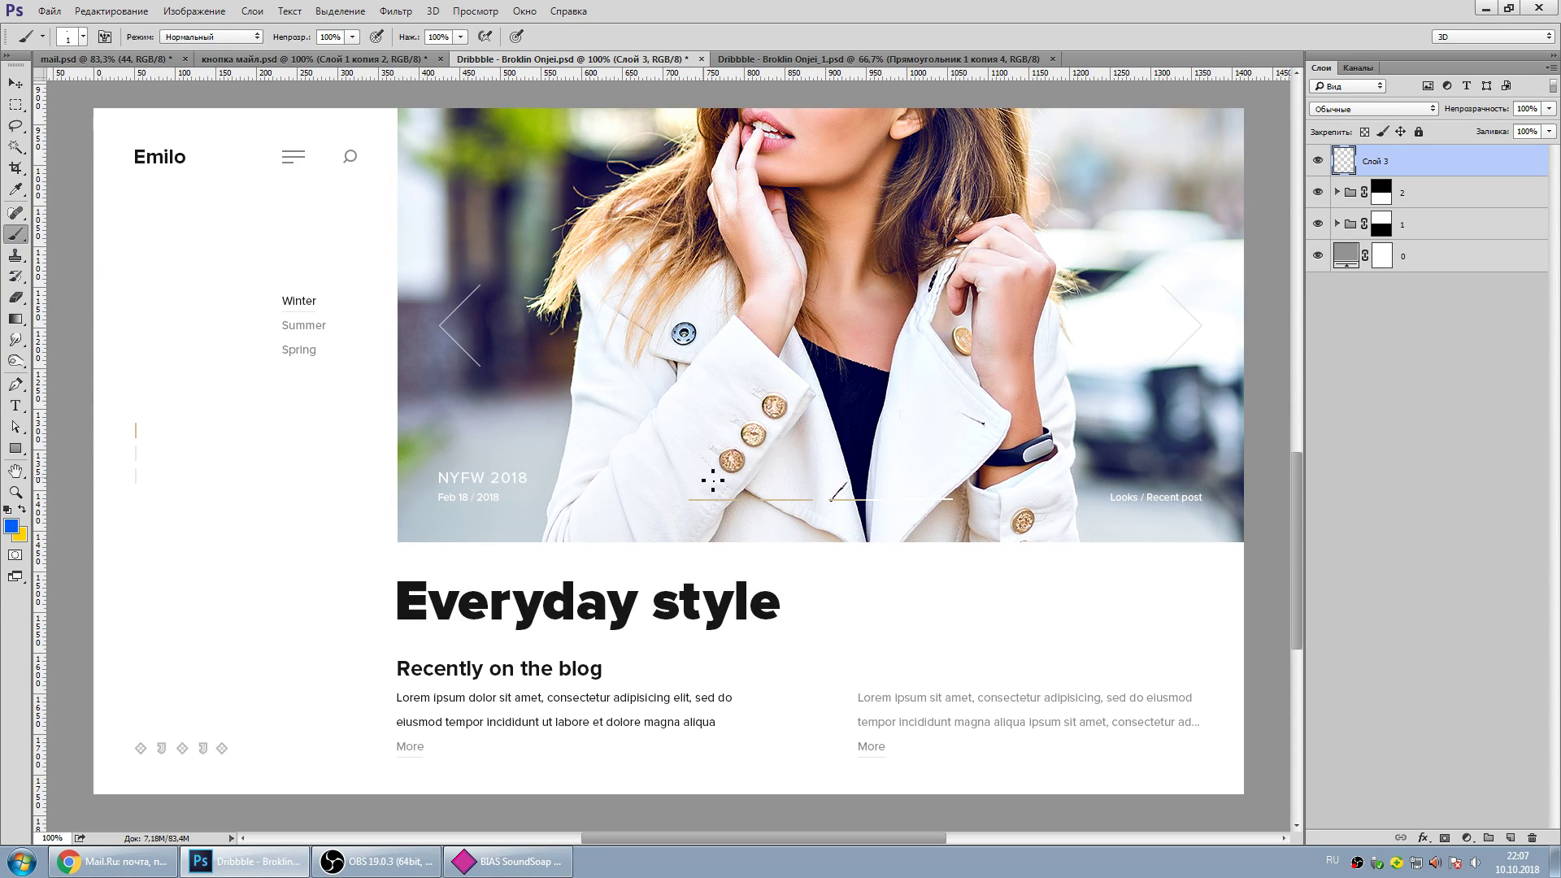
Expand layer group 2 in the Layers panel and scroll through its nested layers.
{"action": "mouse_move", "coordinate": [1300, 525]}
{"action": "left_mouse_down"}
{"action": "mouse_move", "coordinate": [1298, 403]}
{"action": "mouse_move", "coordinate": [1317, 524]}
{"action": "left_mouse_up"}
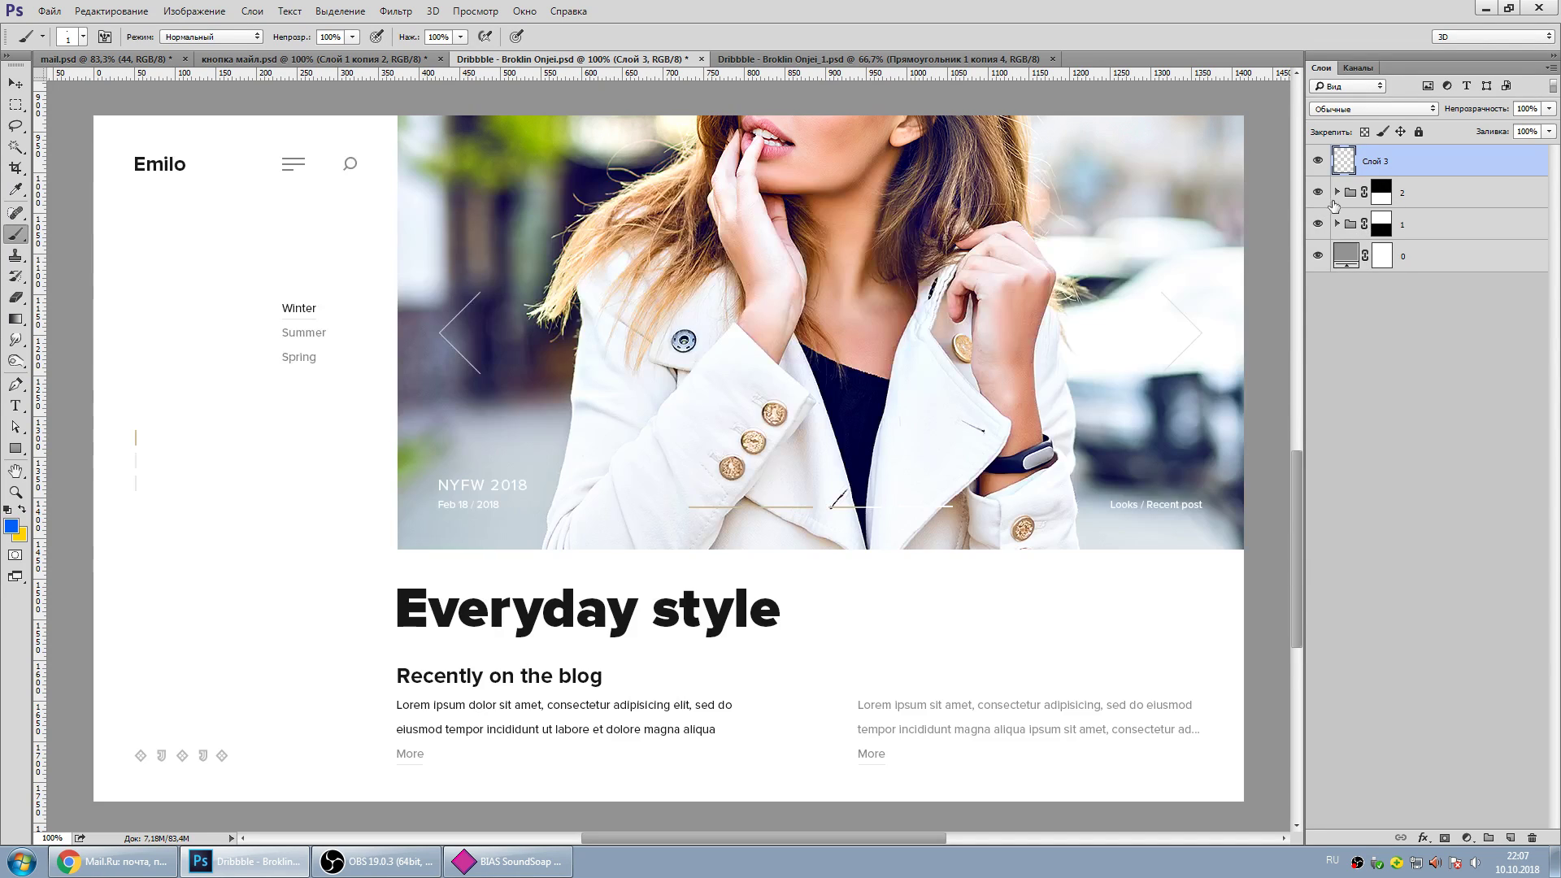
{"action": "left_click", "coordinate": [1337, 192]}
{"action": "scroll", "coordinate": [1400, 704], "scroll_direction": "down", "scroll_amount": 1}
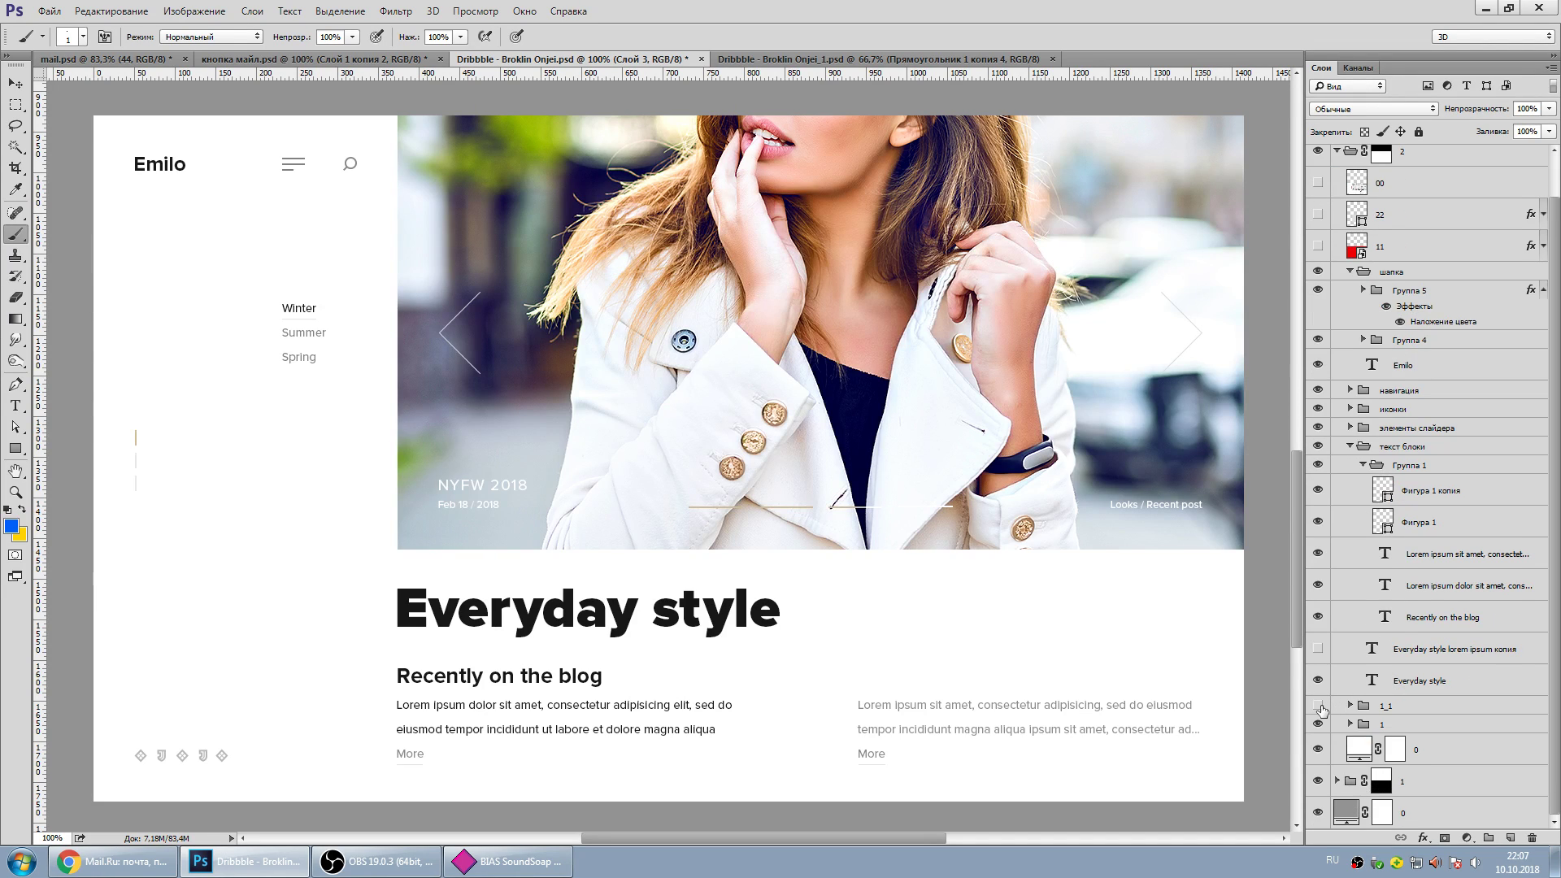
Turn on layer 1_1 so the hero shows the black-hat model, then scroll to review the page.
{"action": "left_click", "coordinate": [1318, 705]}
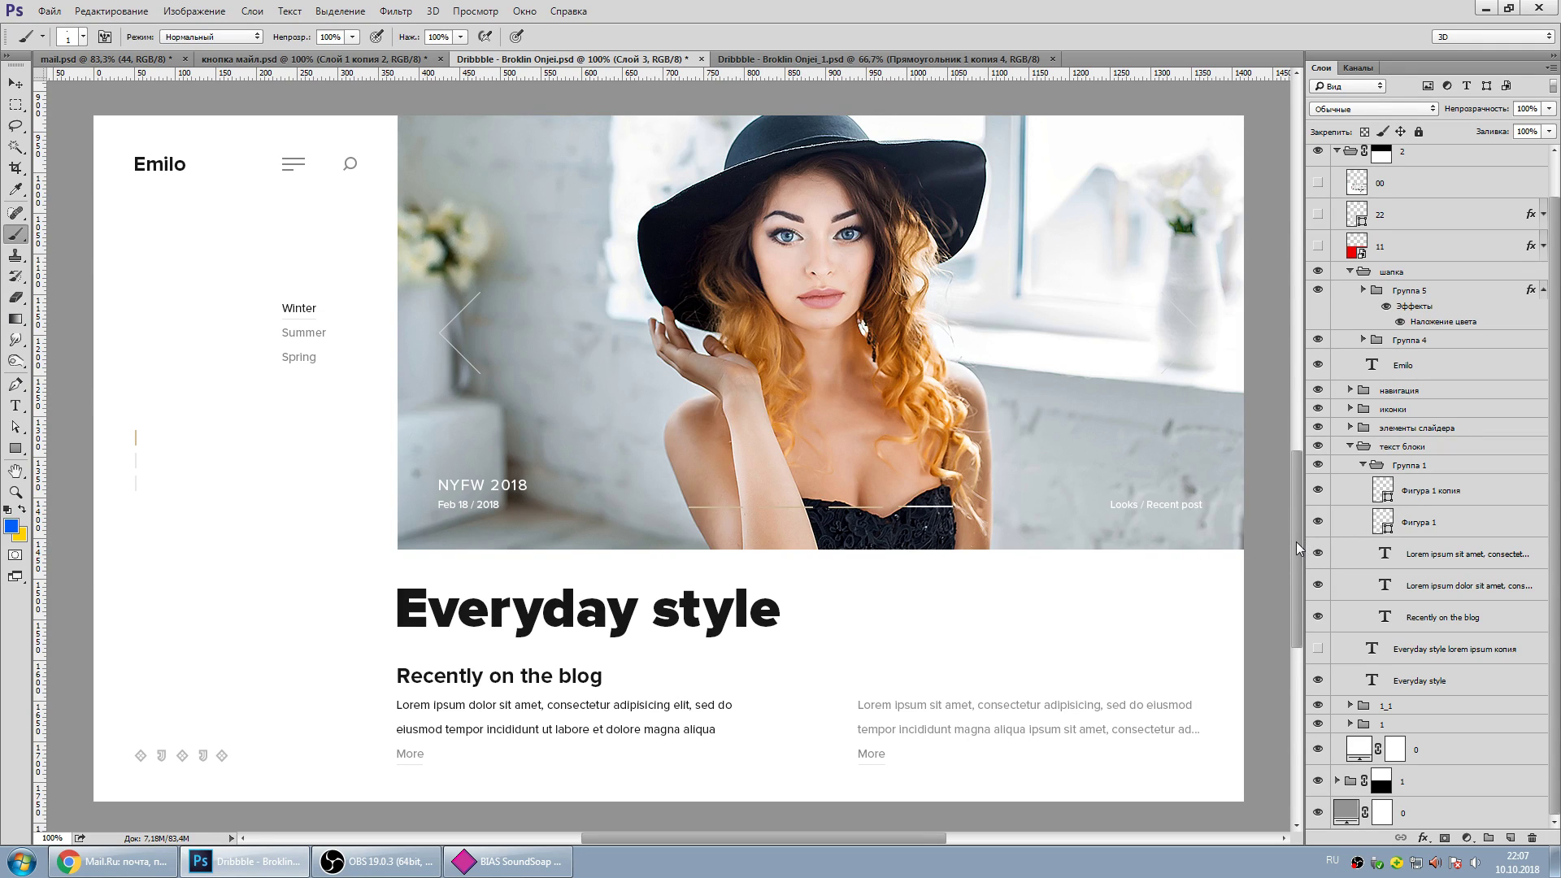
{"action": "left_click_drag", "start_coordinate": [1299, 549], "coordinate": [1299, 370]}
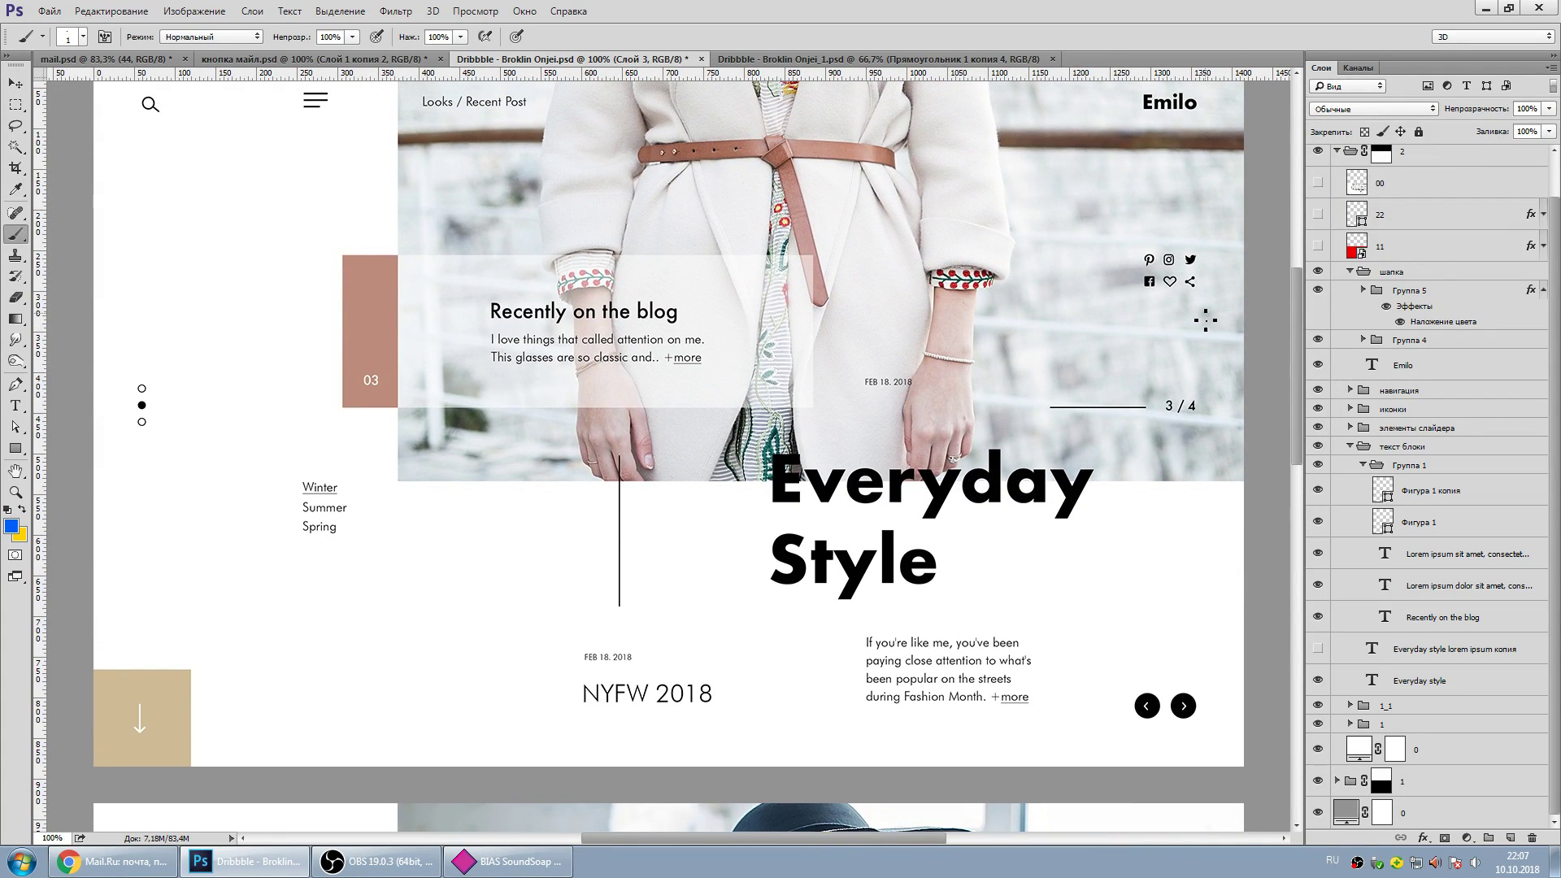
{"action": "mouse_move", "coordinate": [1299, 383]}
{"action": "left_mouse_down"}
{"action": "mouse_move", "coordinate": [1296, 407]}
{"action": "mouse_move", "coordinate": [1295, 378]}
{"action": "left_mouse_up"}
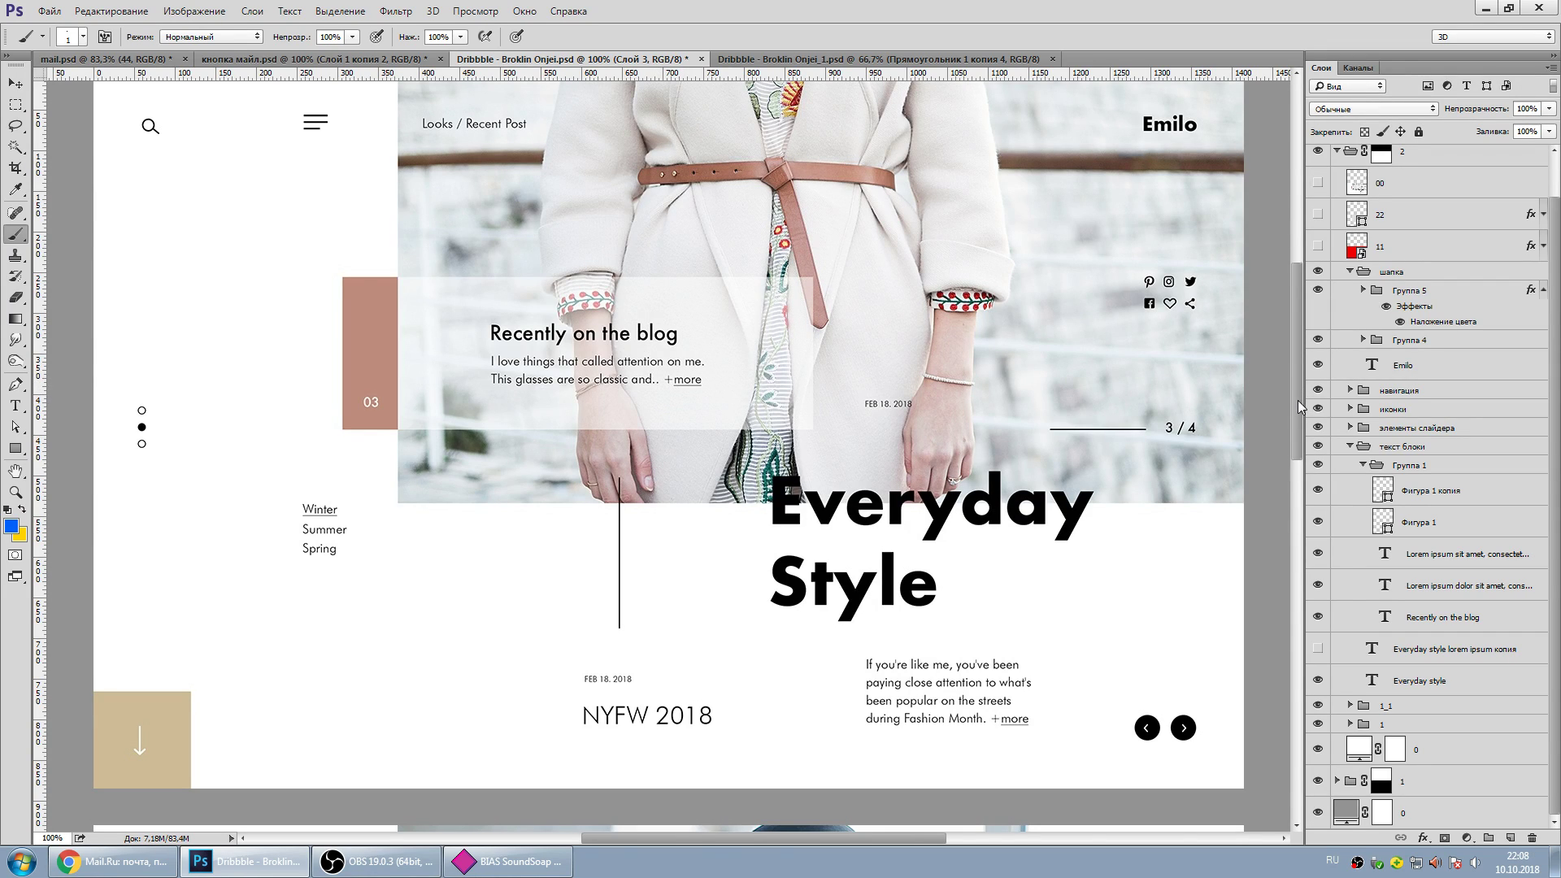
{"action": "left_click_drag", "start_coordinate": [1297, 400], "coordinate": [1295, 585]}
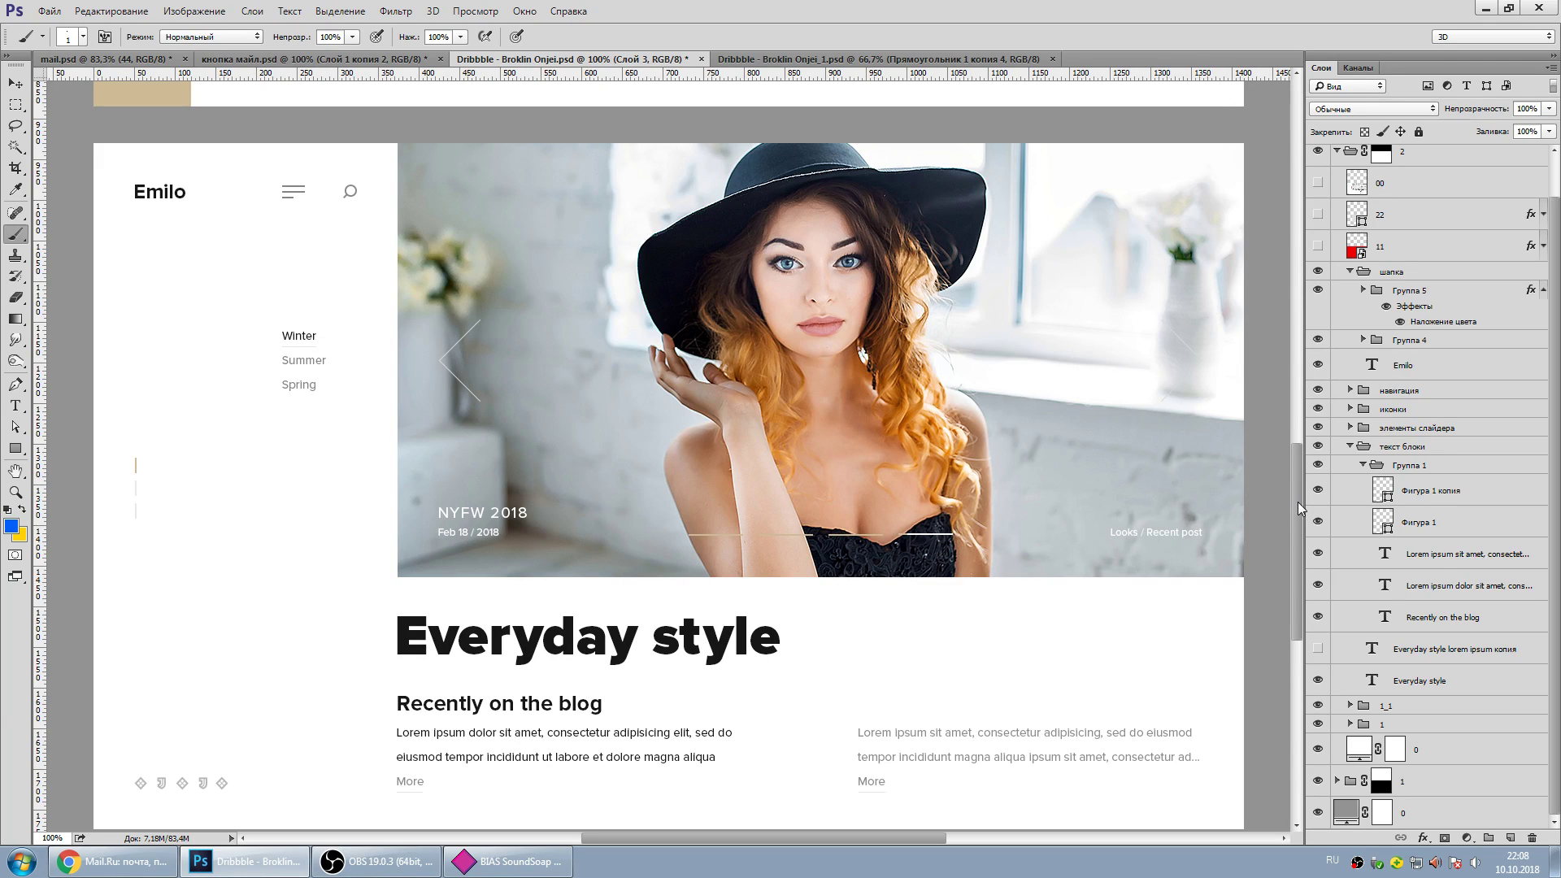
{"action": "scroll", "coordinate": [1300, 508], "scroll_direction": "down", "scroll_amount": 1}
{"action": "left_click", "coordinate": [14, 405]}
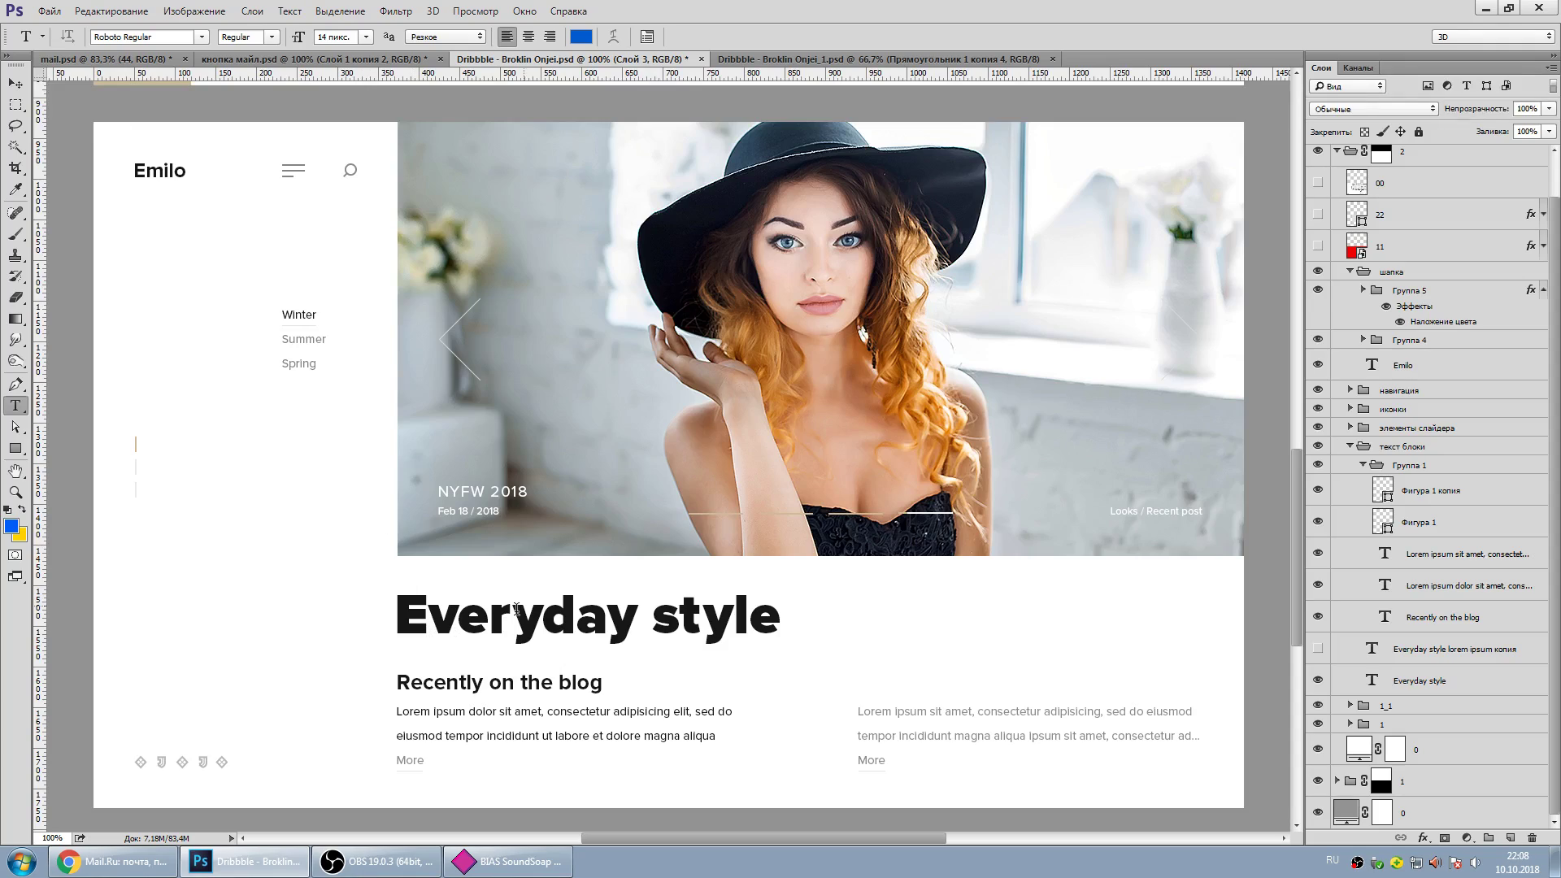
Hide the 'Everyday style' heading layer and show 'Everyday style lorem ipsum копия' instead.
{"action": "left_click", "coordinate": [490, 617]}
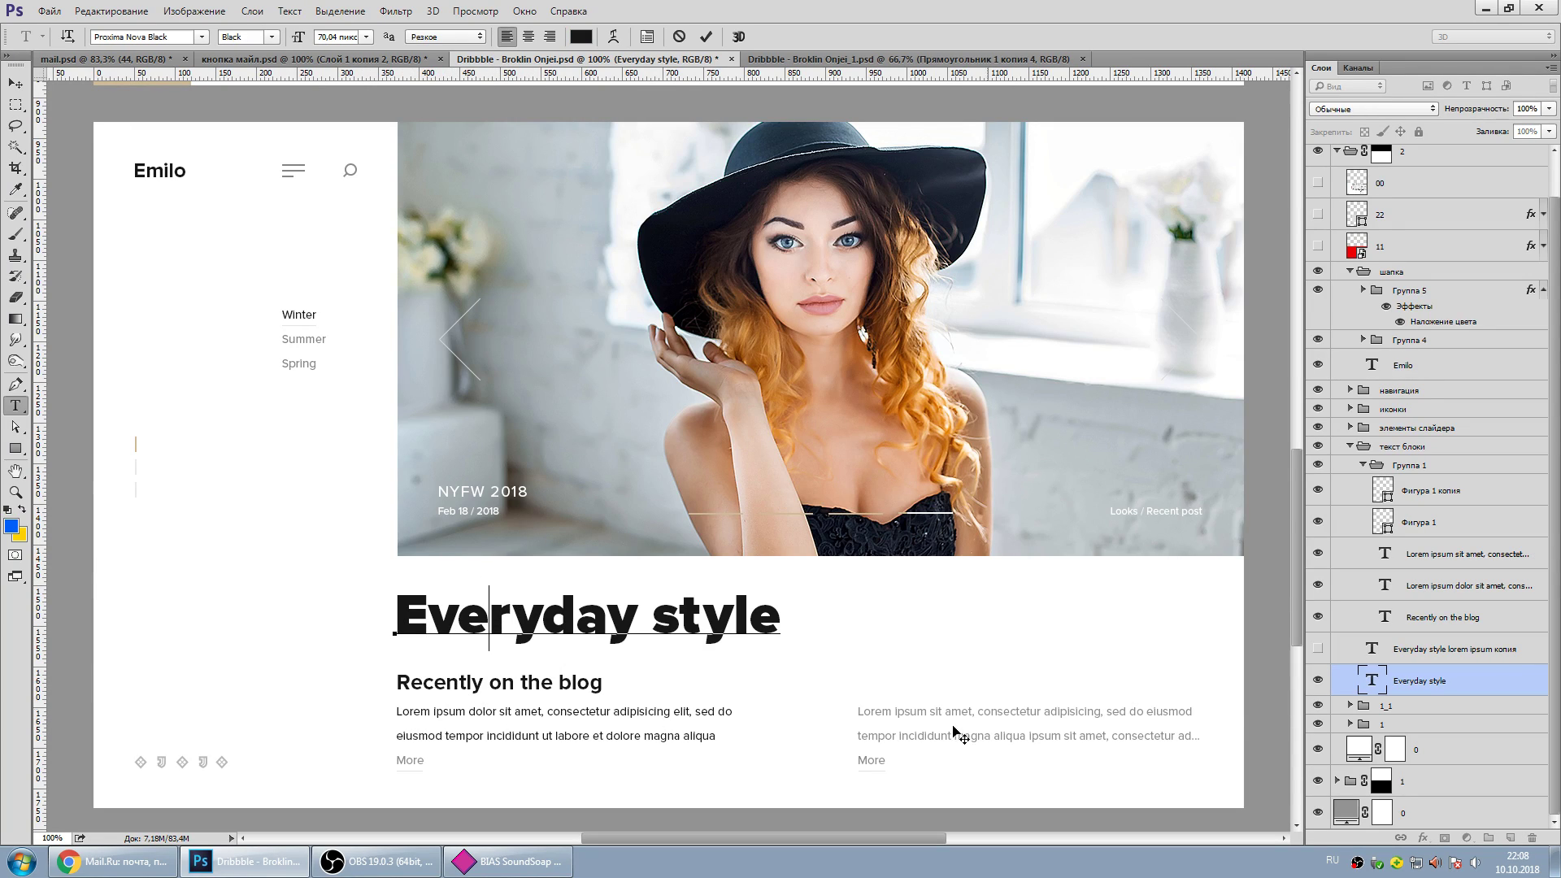
{"action": "left_click", "coordinate": [1318, 681]}
{"action": "left_click", "coordinate": [1318, 648]}
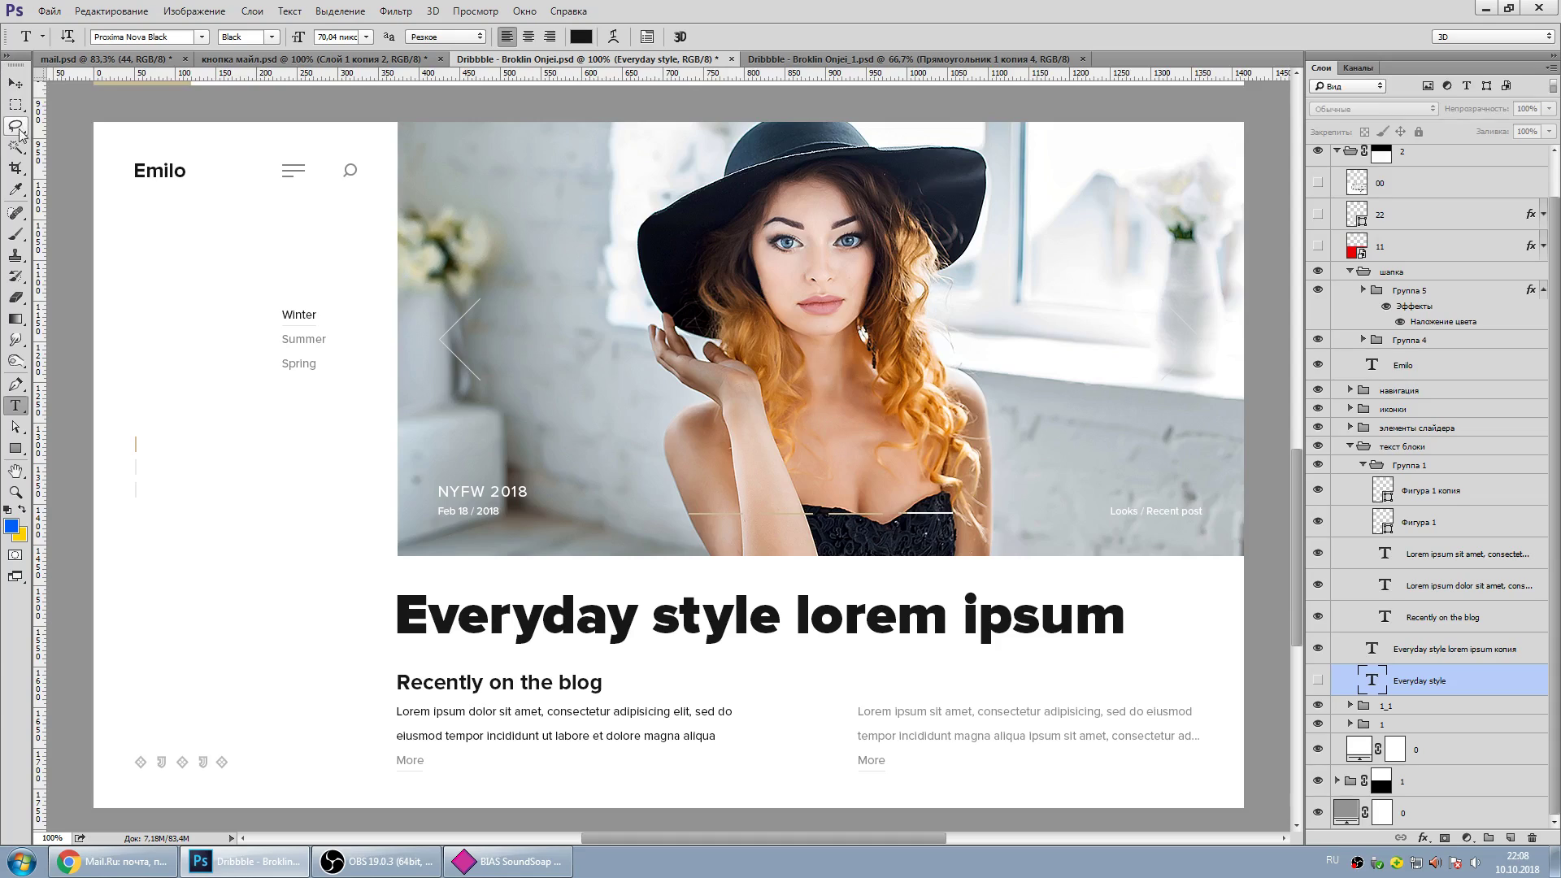
{"action": "left_click", "coordinate": [15, 83]}
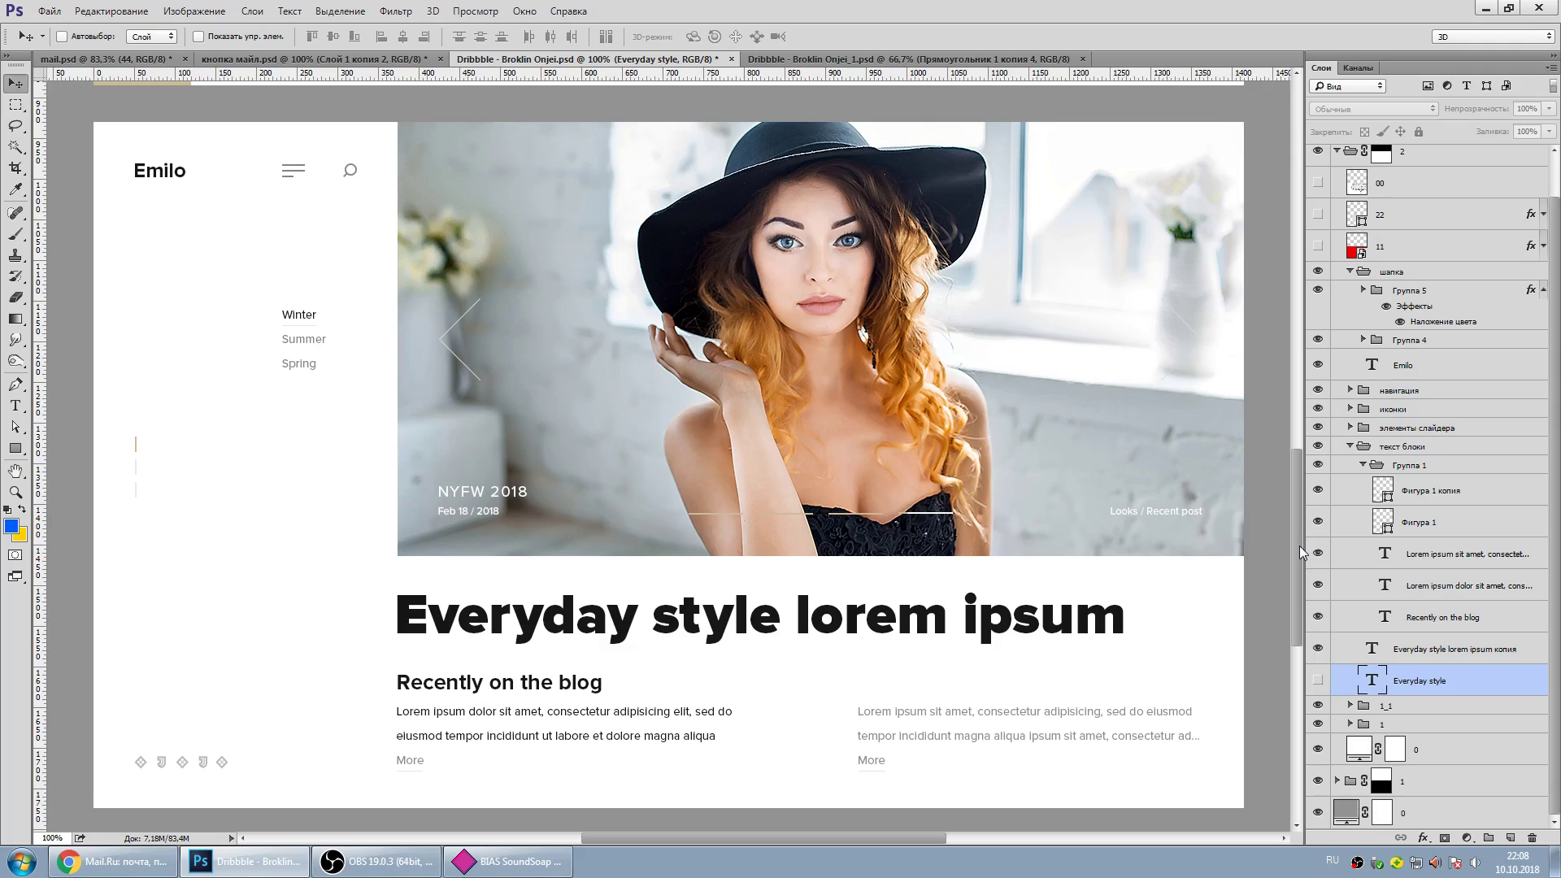
{"action": "scroll", "coordinate": [1299, 545], "scroll_direction": "down", "scroll_amount": 2}
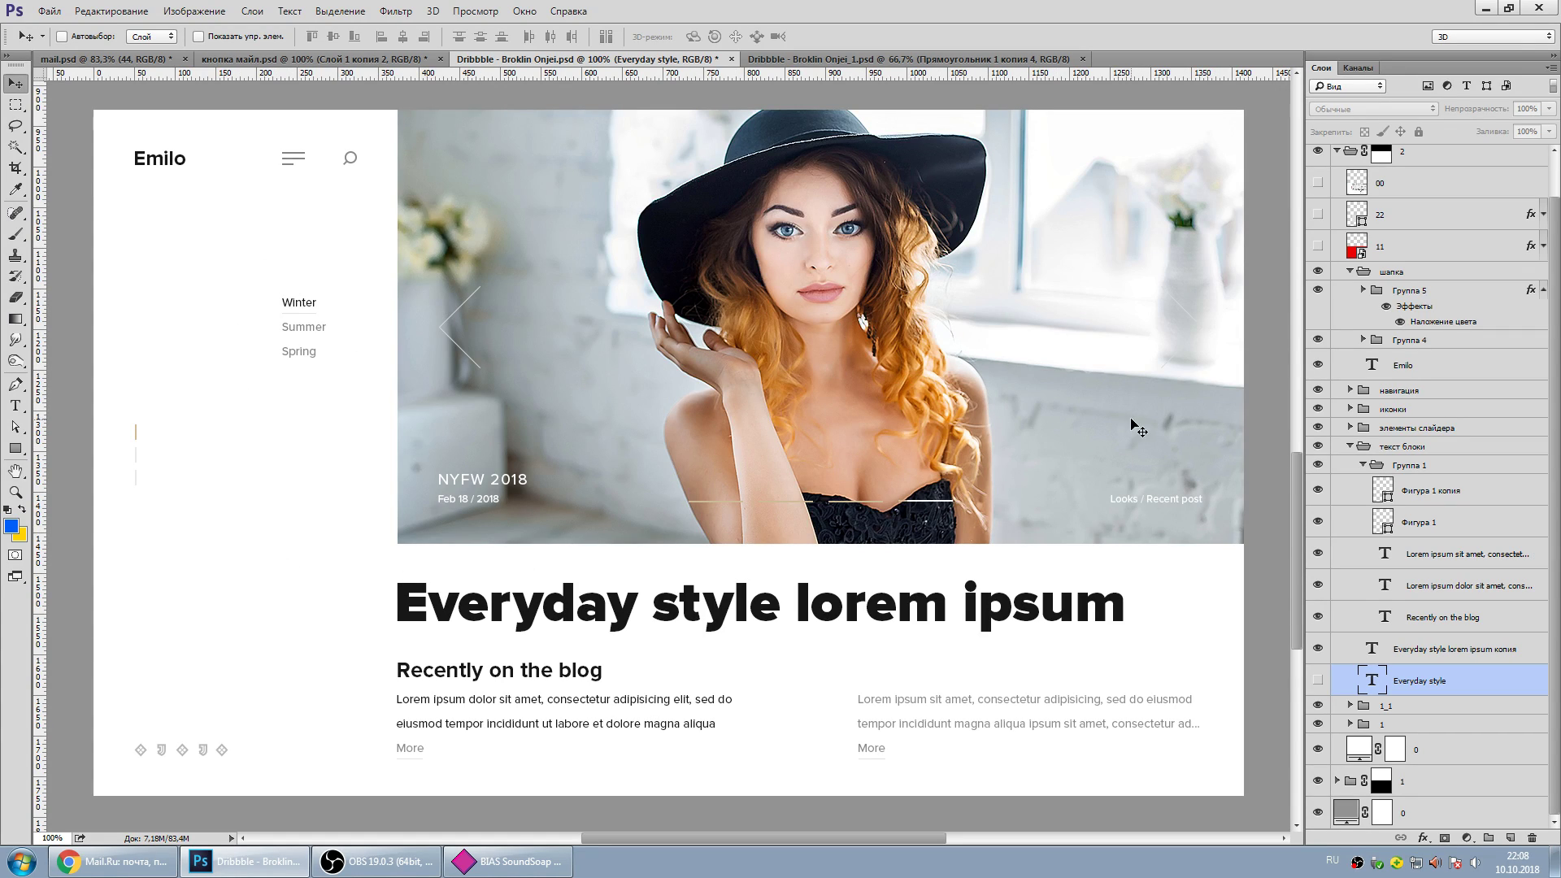
{"action": "mouse_move", "coordinate": [1294, 510]}
{"action": "left_mouse_down"}
{"action": "mouse_move", "coordinate": [1339, 310]}
{"action": "mouse_move", "coordinate": [1286, 326]}
{"action": "left_mouse_up"}
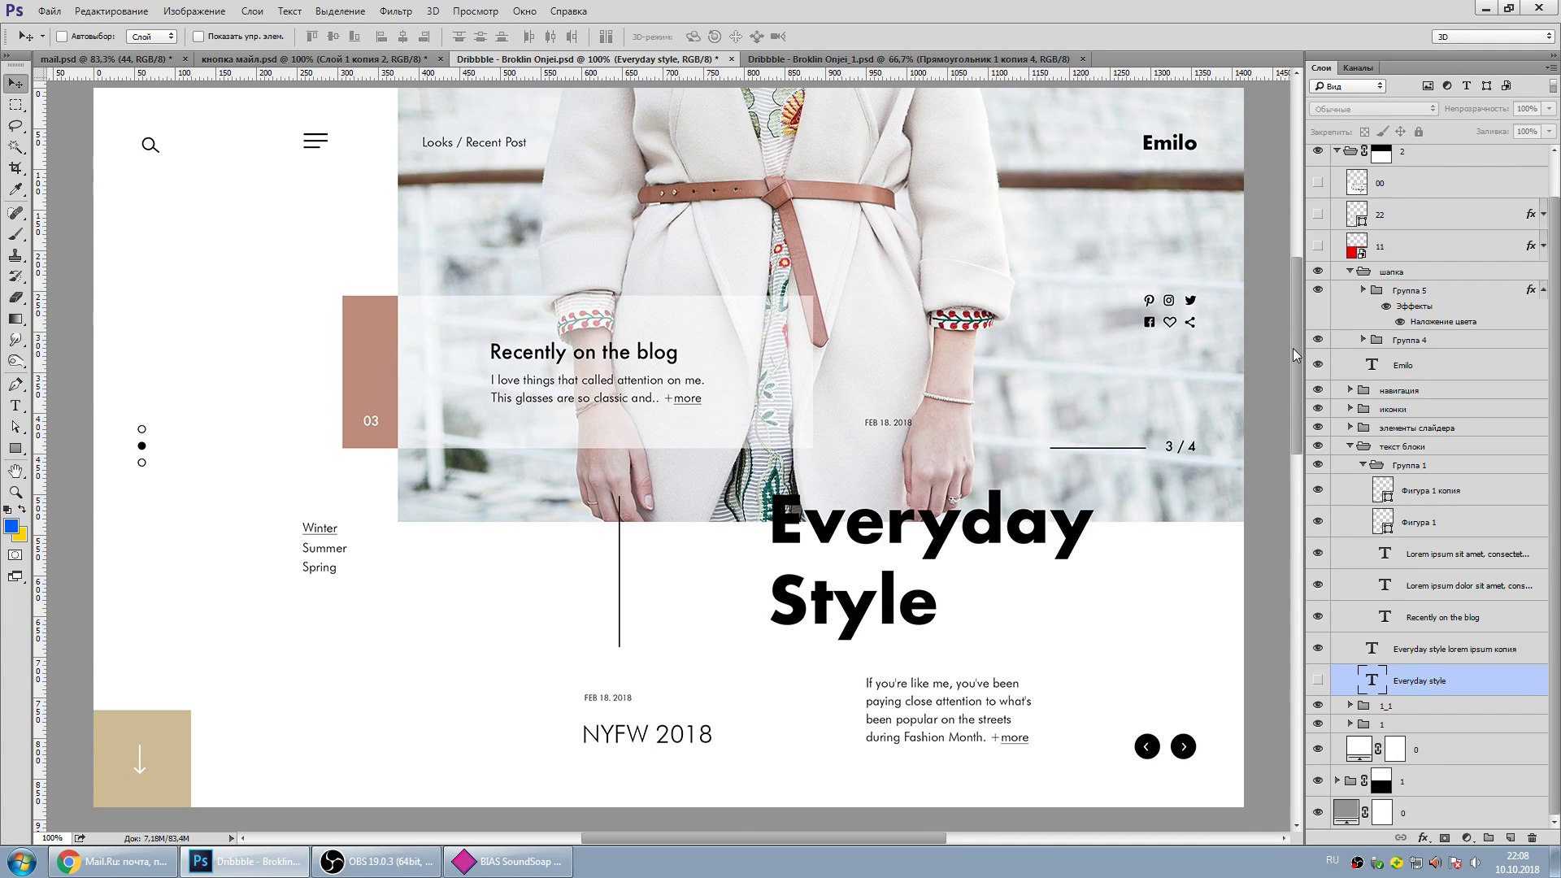
{"action": "left_click_drag", "start_coordinate": [1293, 346], "coordinate": [1291, 550]}
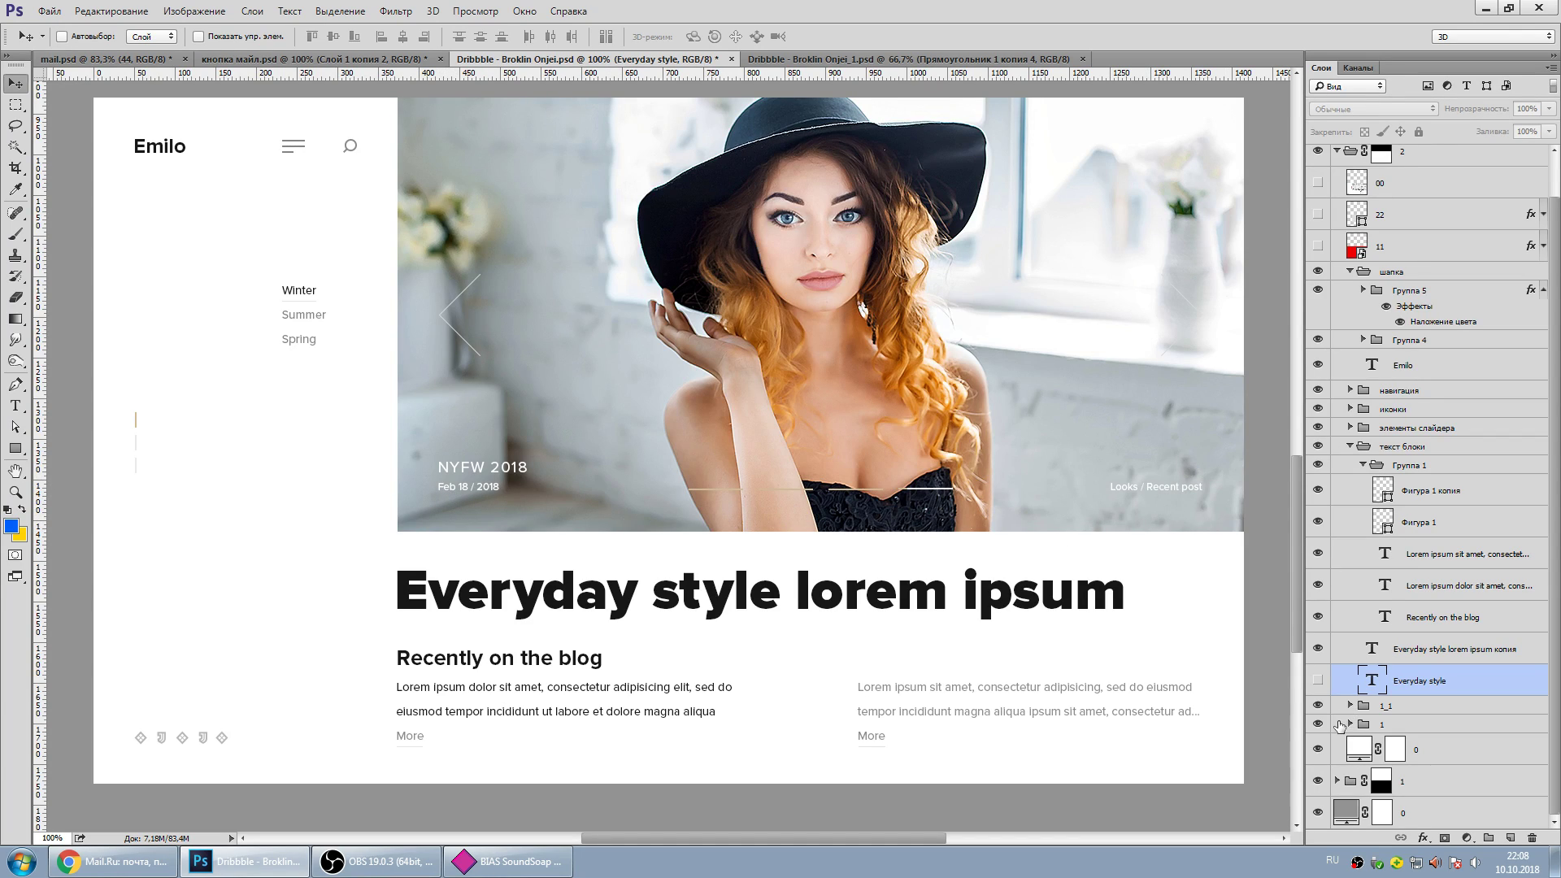
{"action": "left_click", "coordinate": [1318, 706]}
{"action": "left_click", "coordinate": [1318, 706]}
{"action": "scroll", "coordinate": [1299, 574], "scroll_direction": "up", "scroll_amount": 1}
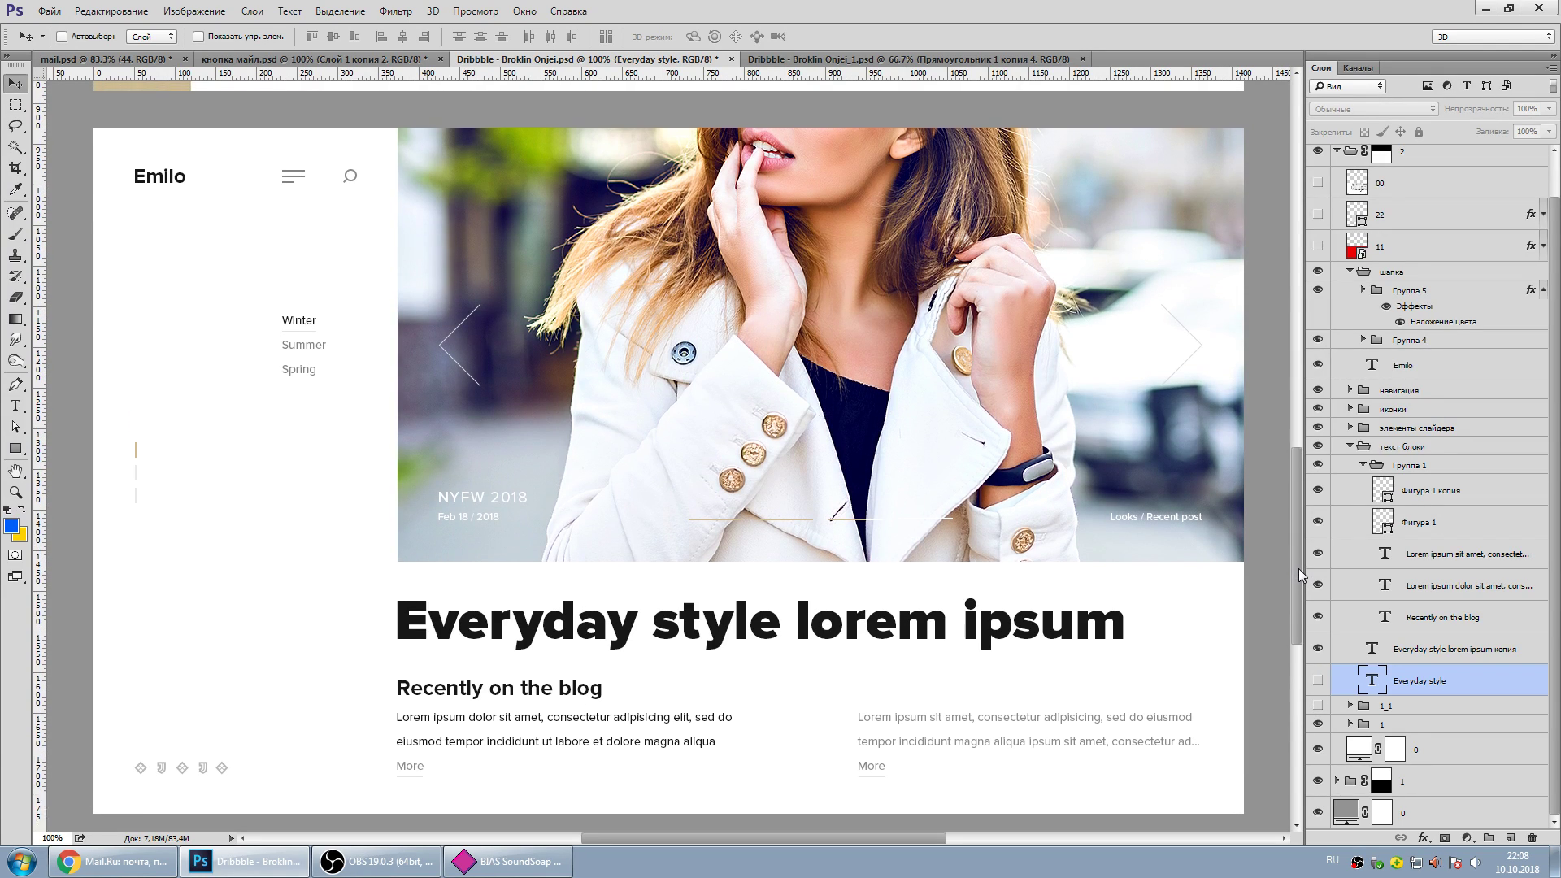
{"action": "scroll", "coordinate": [1299, 574], "scroll_direction": "down", "scroll_amount": 1}
{"action": "left_click", "coordinate": [1317, 705]}
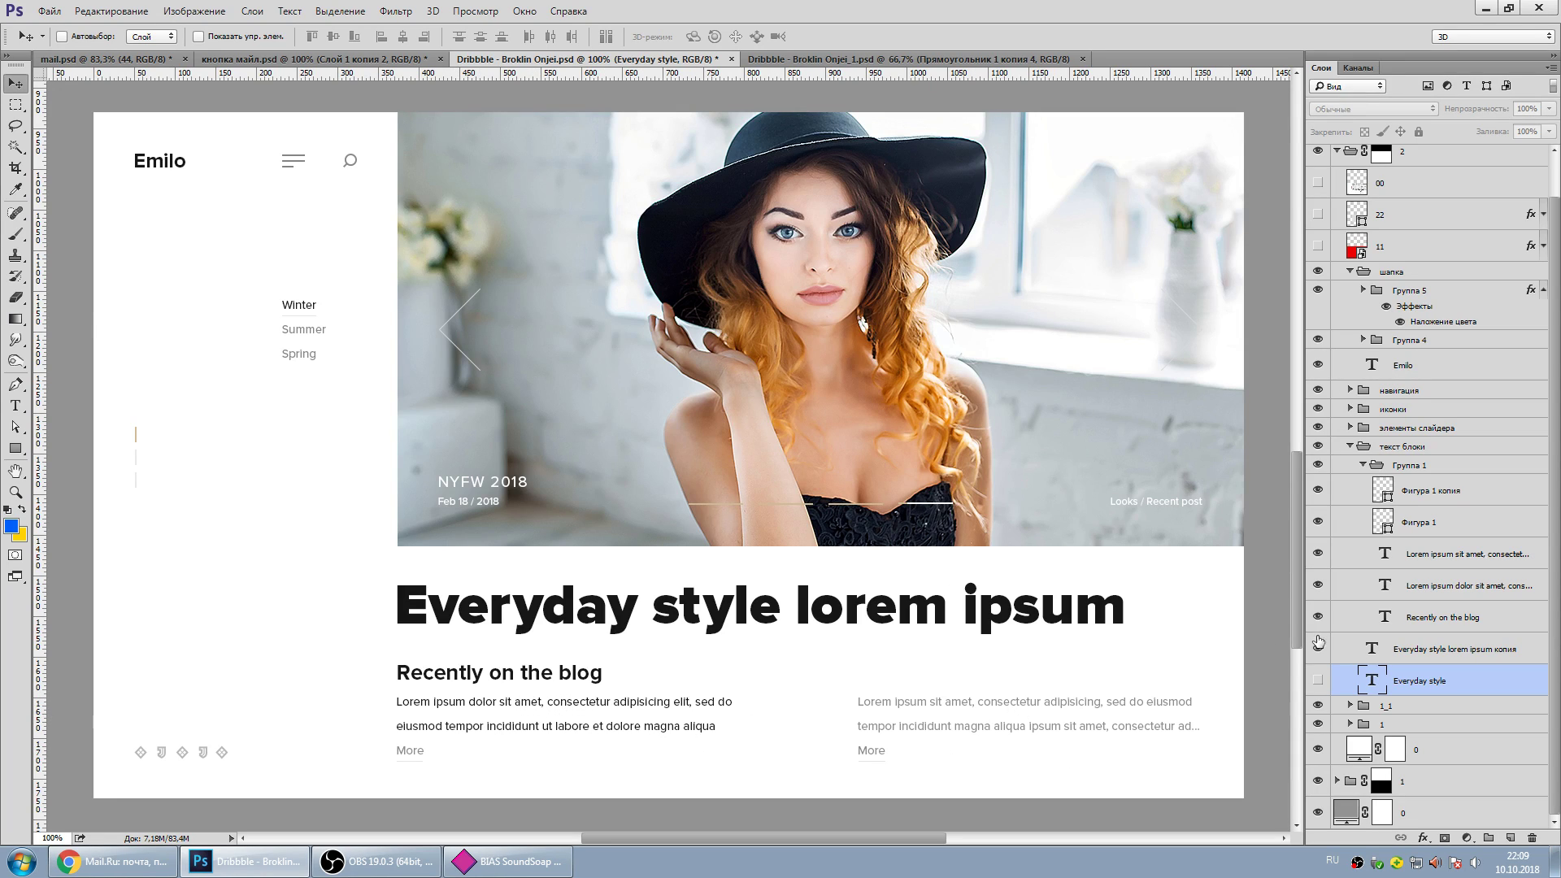
{"action": "left_click_drag", "start_coordinate": [1296, 627], "coordinate": [1323, 509]}
{"action": "scroll", "coordinate": [1125, 436], "scroll_direction": "up", "scroll_amount": 3}
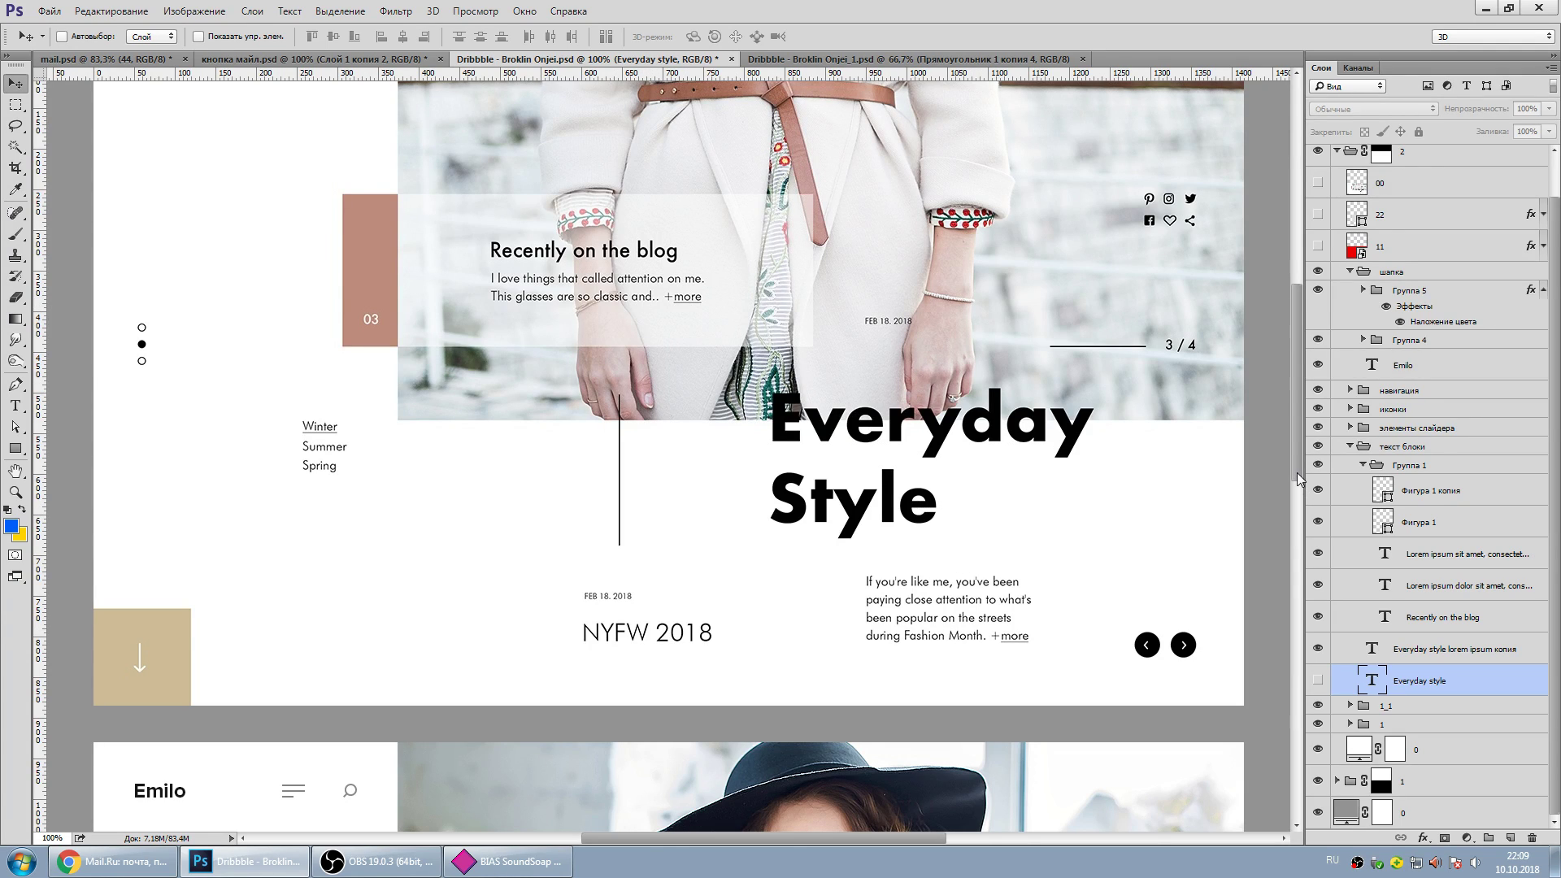
{"action": "scroll", "coordinate": [1296, 471], "scroll_direction": "down", "scroll_amount": 10}
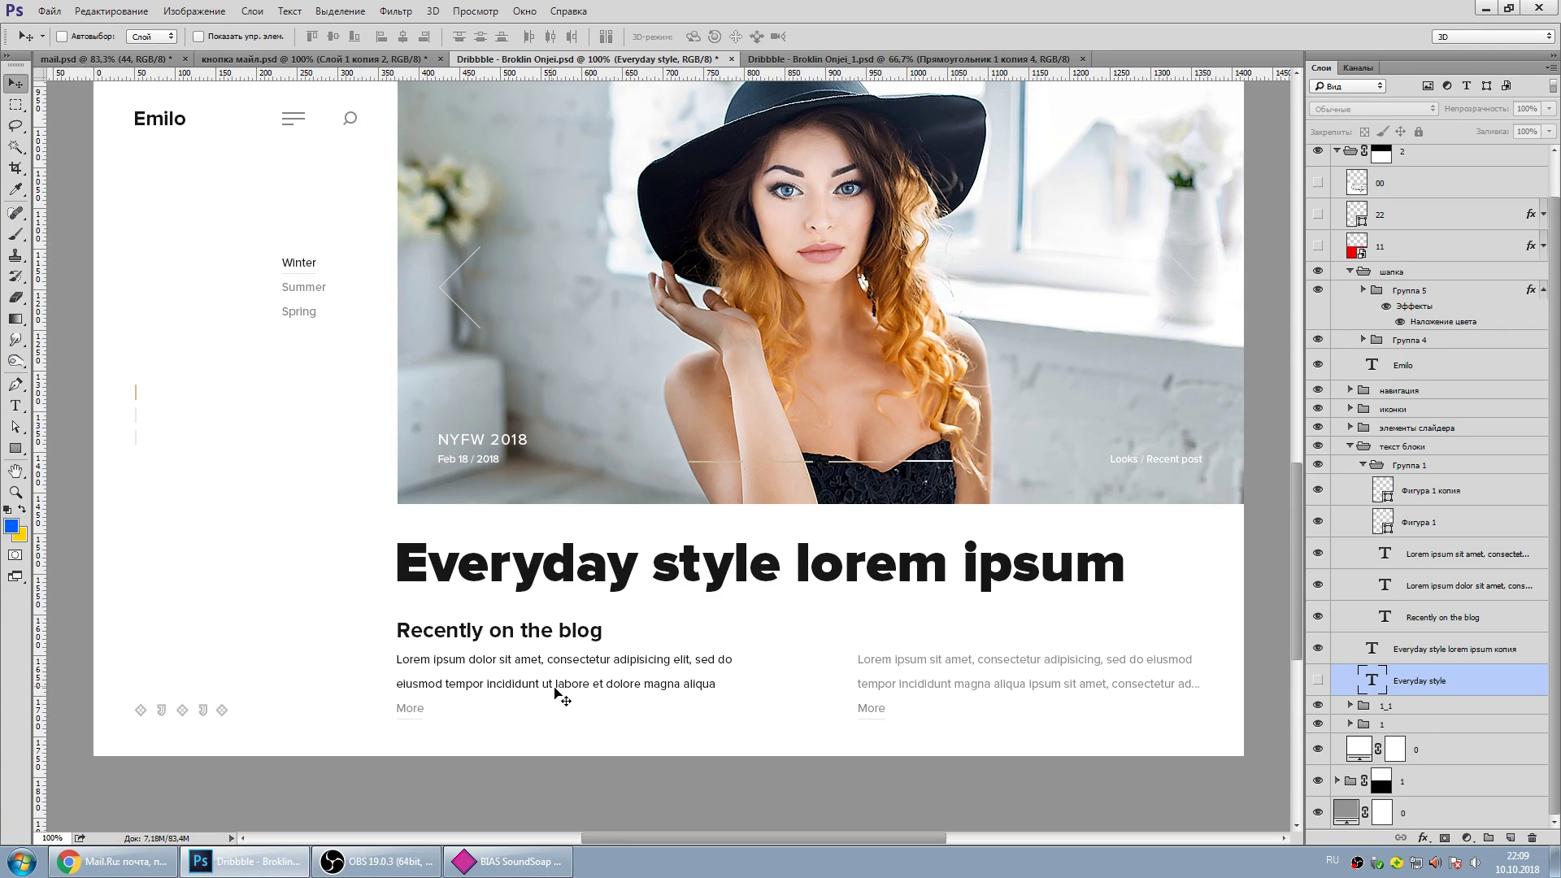
{"action": "left_click_drag", "start_coordinate": [1301, 594], "coordinate": [1302, 585]}
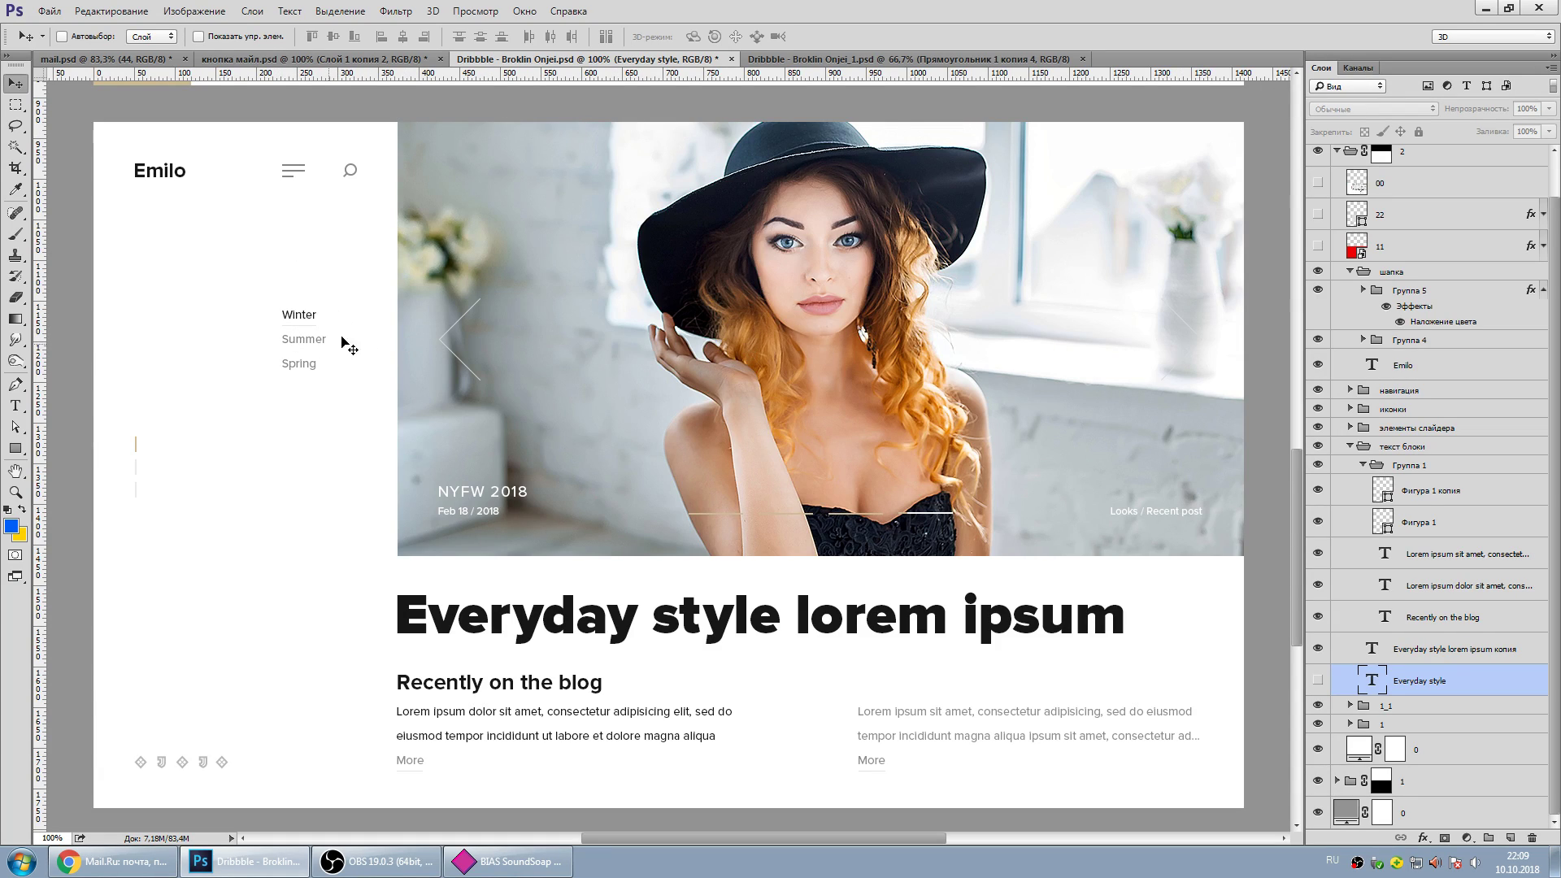
{"action": "left_click_drag", "start_coordinate": [1298, 542], "coordinate": [1301, 416]}
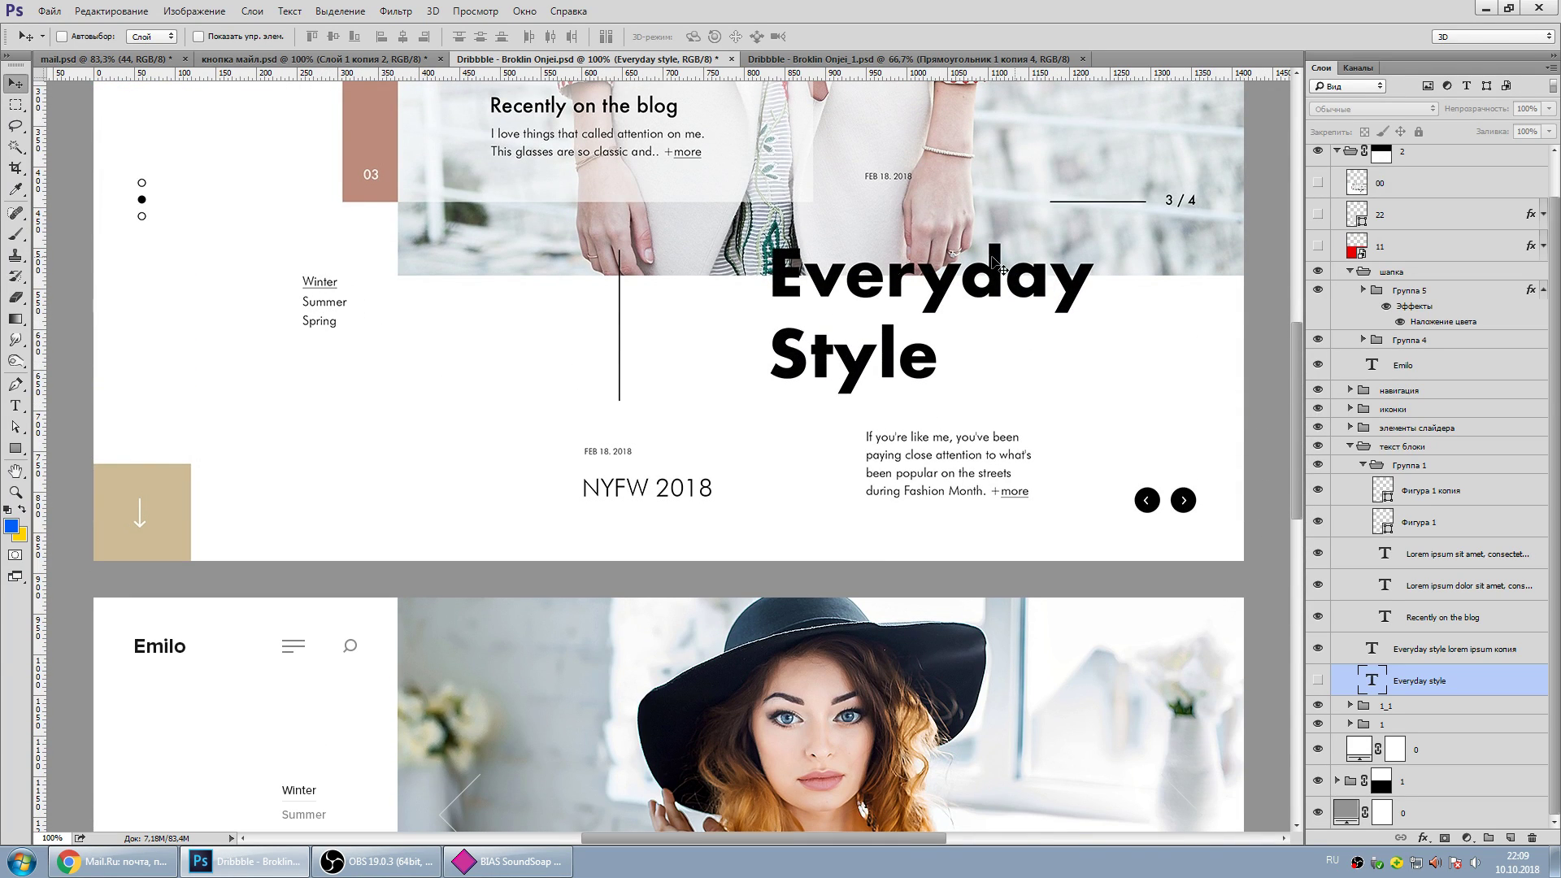
{"action": "mouse_move", "coordinate": [1300, 406]}
{"action": "left_mouse_down"}
{"action": "mouse_move", "coordinate": [1300, 361]}
{"action": "mouse_move", "coordinate": [1306, 555]}
{"action": "left_mouse_up"}
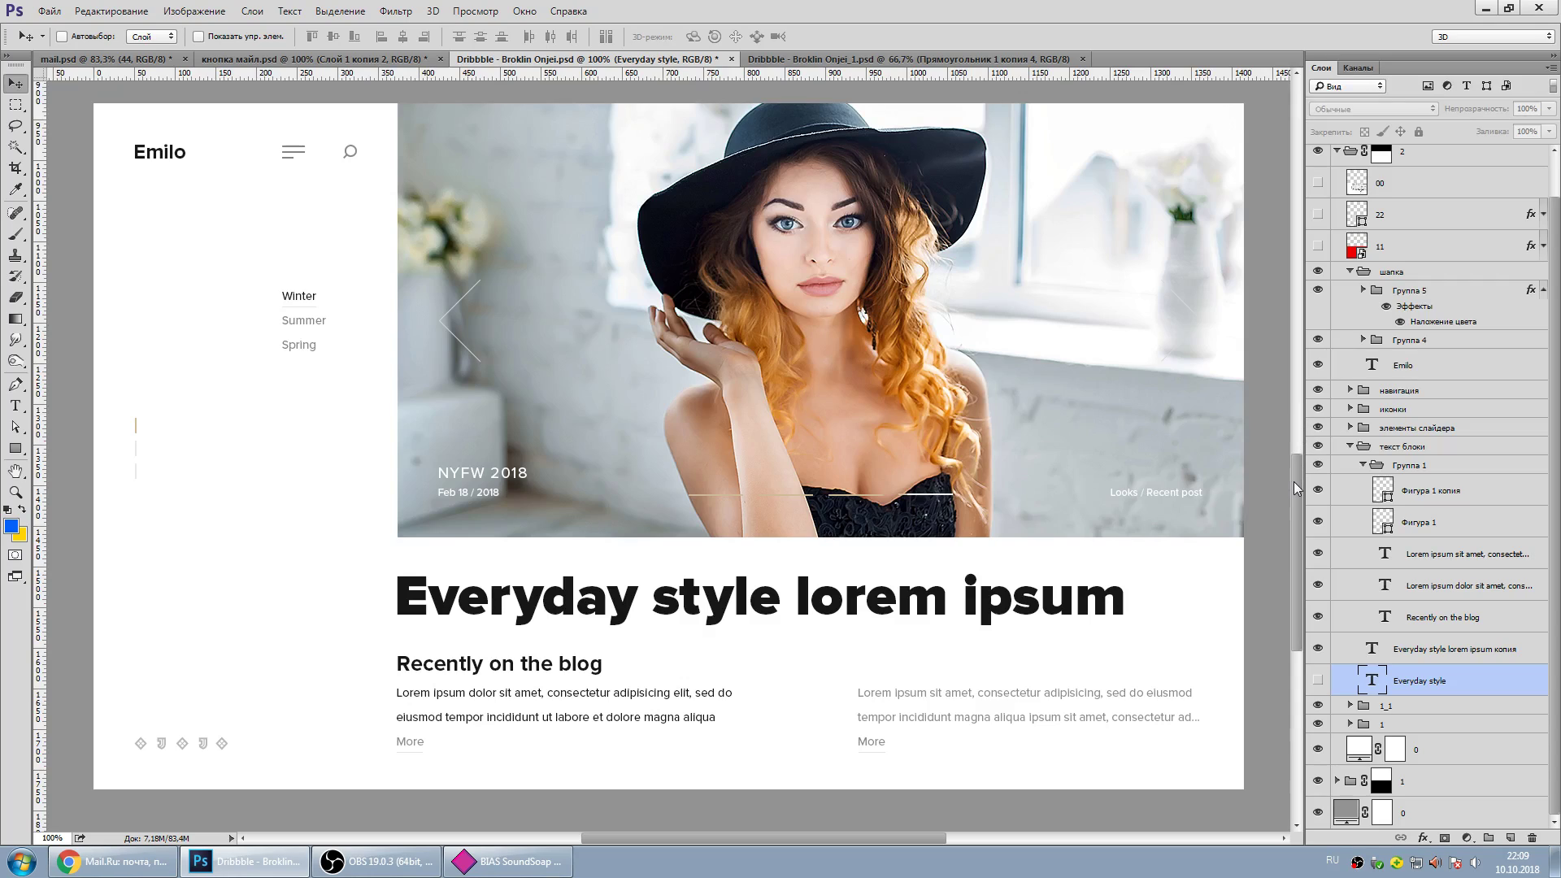
{"action": "scroll", "coordinate": [141, 390], "scroll_direction": "up", "scroll_amount": 10}
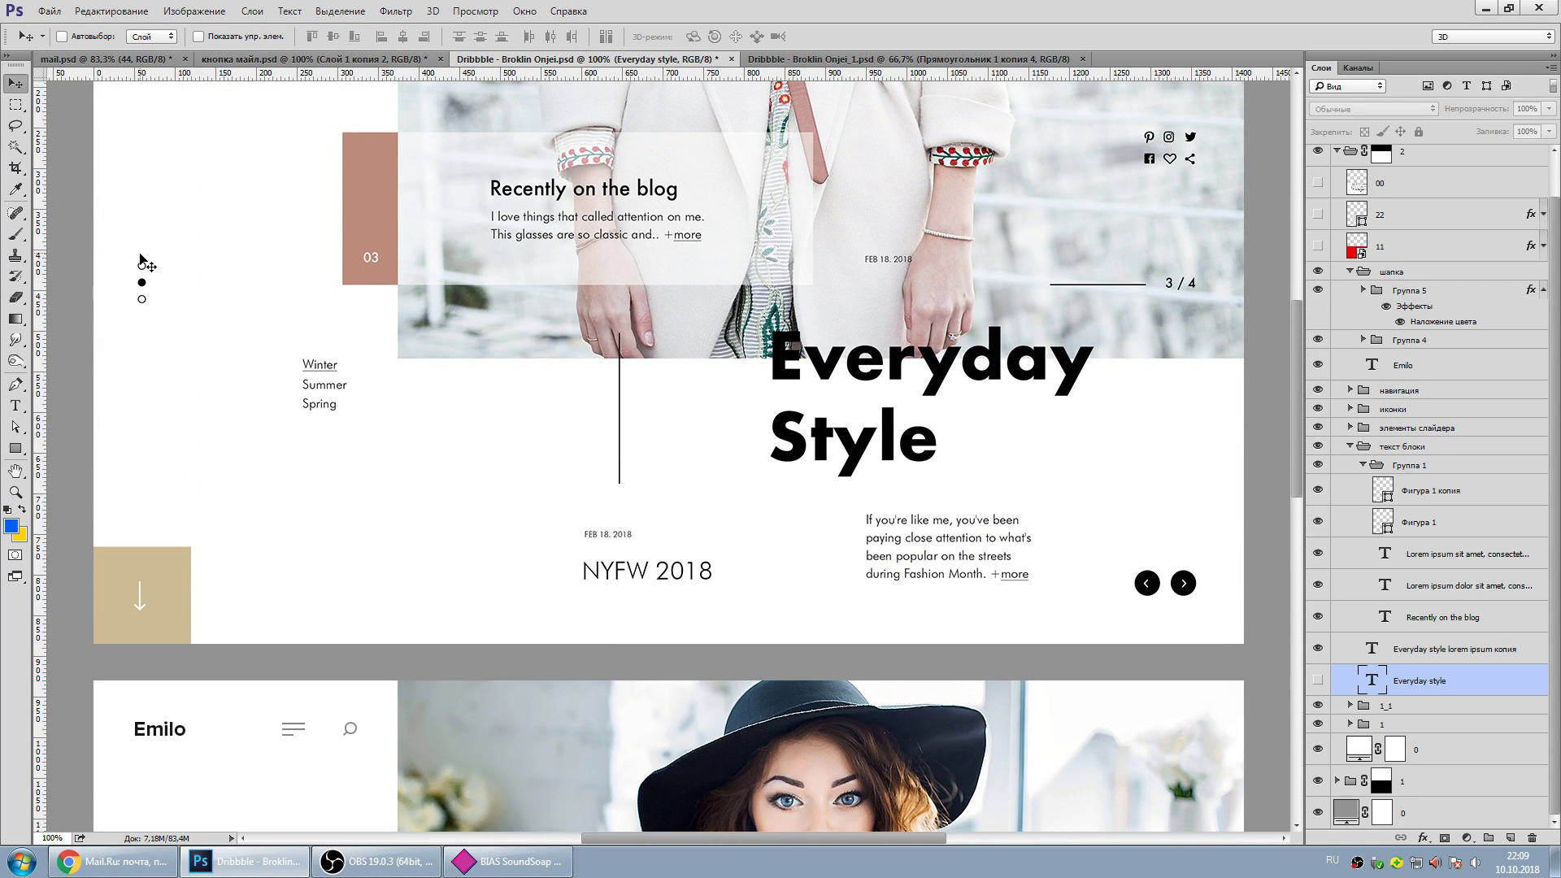
{"action": "mouse_move", "coordinate": [1298, 452]}
{"action": "left_mouse_down"}
{"action": "mouse_move", "coordinate": [1307, 412]}
{"action": "mouse_move", "coordinate": [1283, 607]}
{"action": "left_mouse_up"}
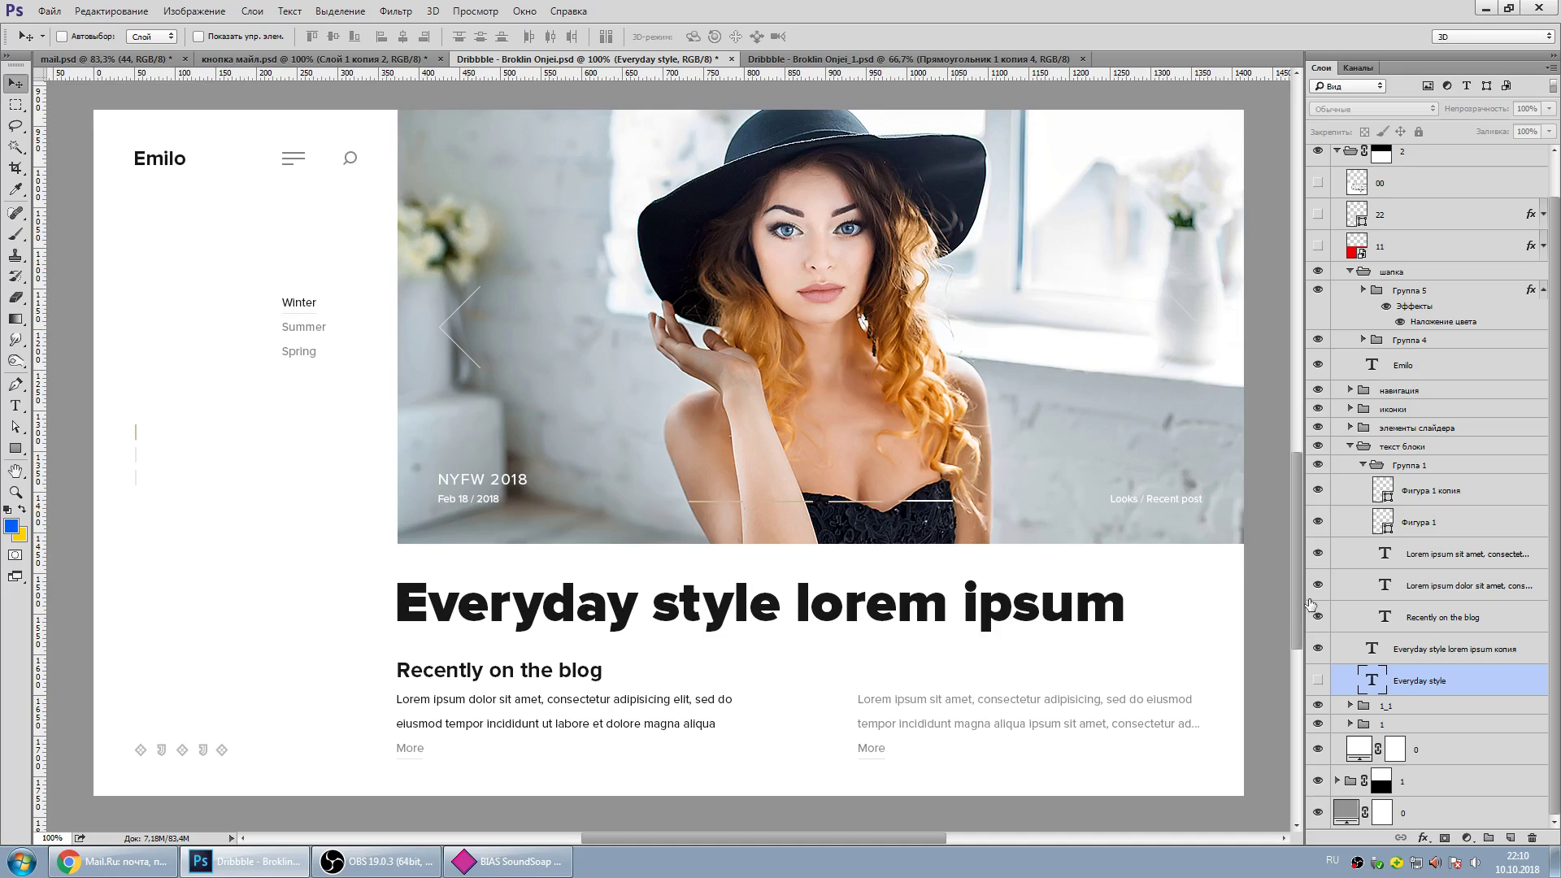
{"action": "scroll", "coordinate": [1302, 573], "scroll_direction": "up", "scroll_amount": 2}
{"action": "scroll", "coordinate": [1302, 573], "scroll_direction": "up", "scroll_amount": 15}
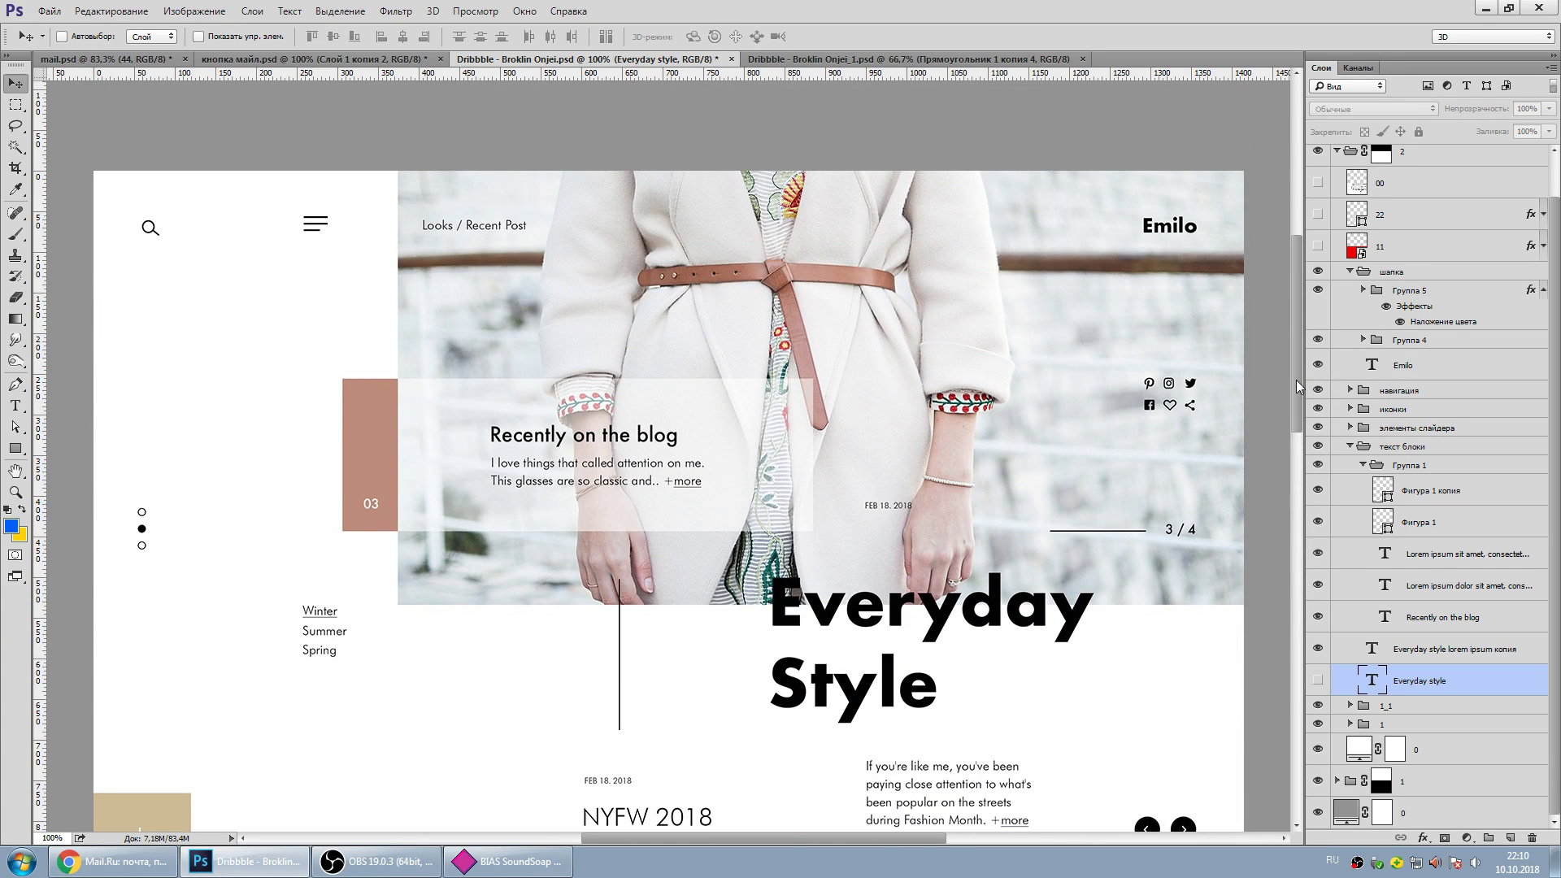
{"action": "scroll", "coordinate": [1300, 386], "scroll_direction": "down", "scroll_amount": 5}
{"action": "scroll", "coordinate": [1293, 570], "scroll_direction": "down", "scroll_amount": 12}
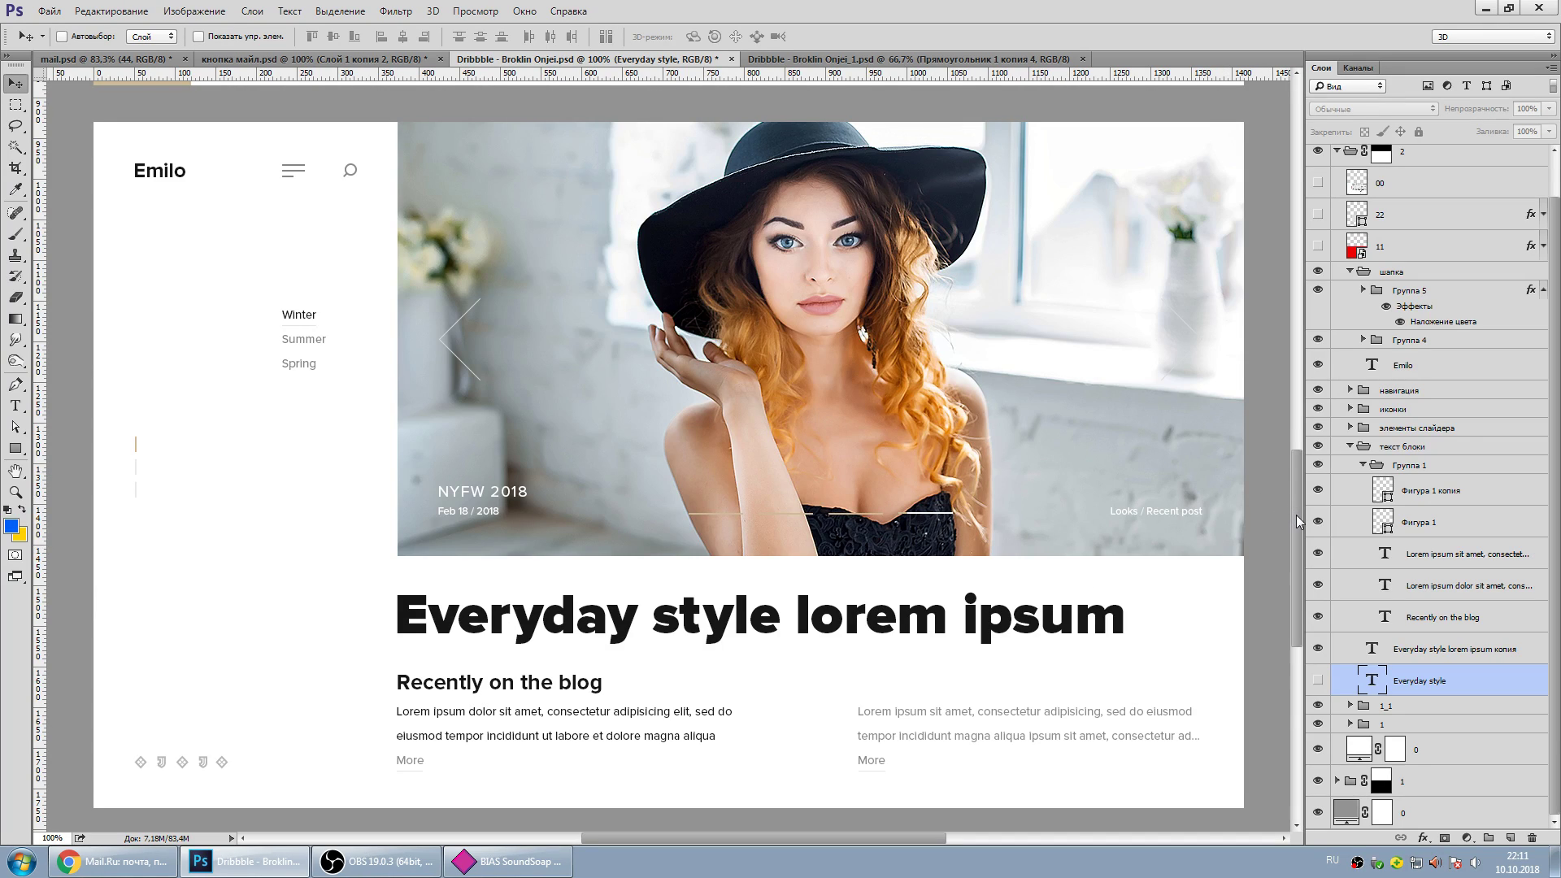
{"action": "scroll", "coordinate": [1298, 521], "scroll_direction": "down", "scroll_amount": 1}
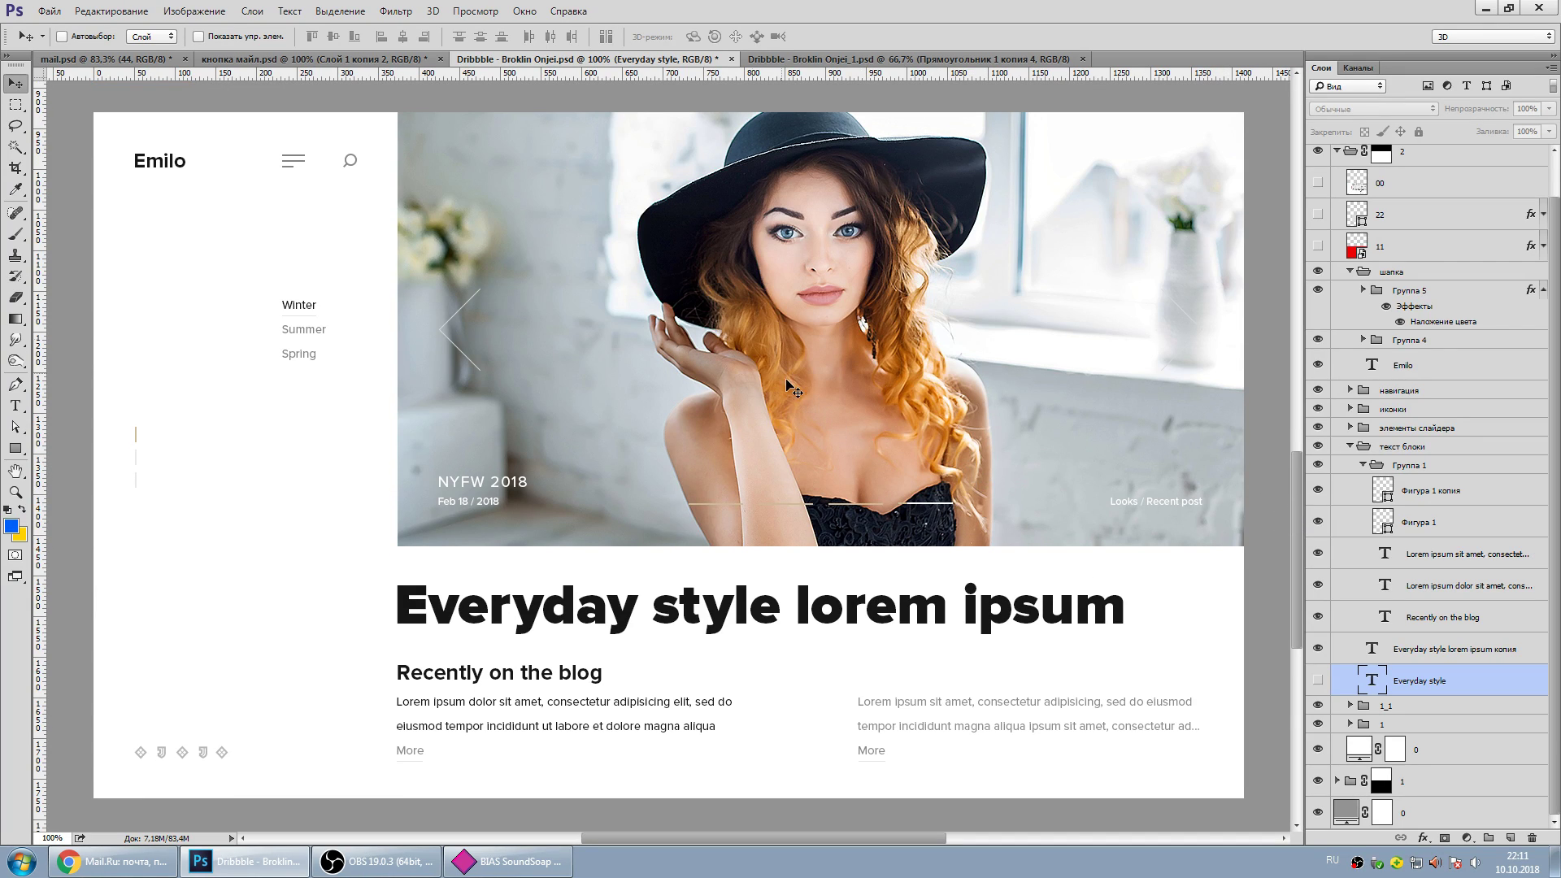
Hide layer 1_1 so the hero shows the white-coat model, then scroll to review.
{"action": "left_click", "coordinate": [1318, 706]}
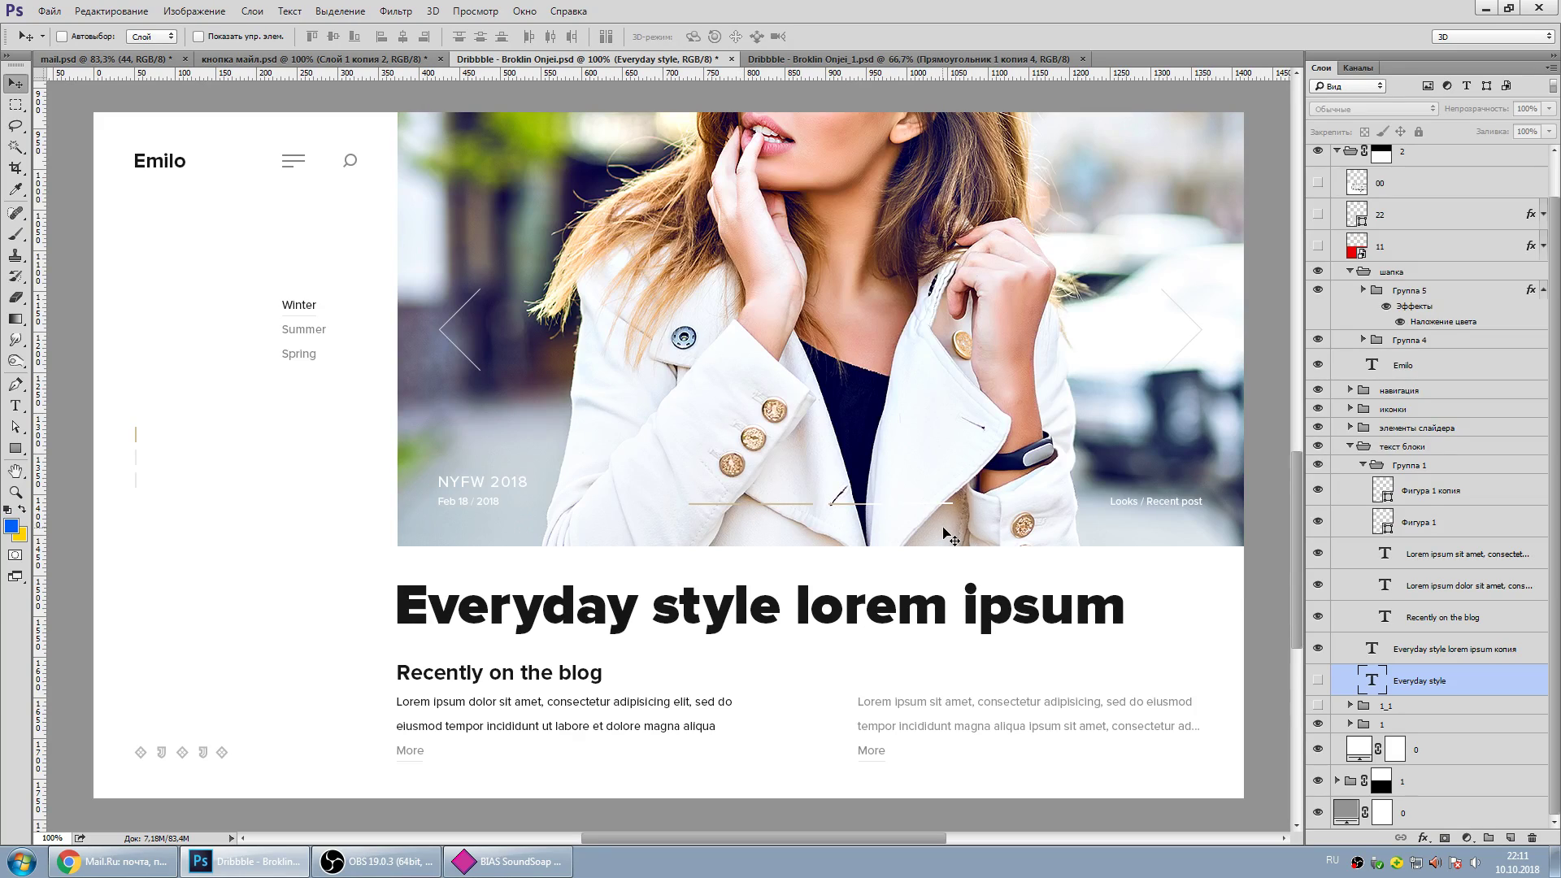
{"action": "left_click_drag", "start_coordinate": [1299, 570], "coordinate": [1329, 370]}
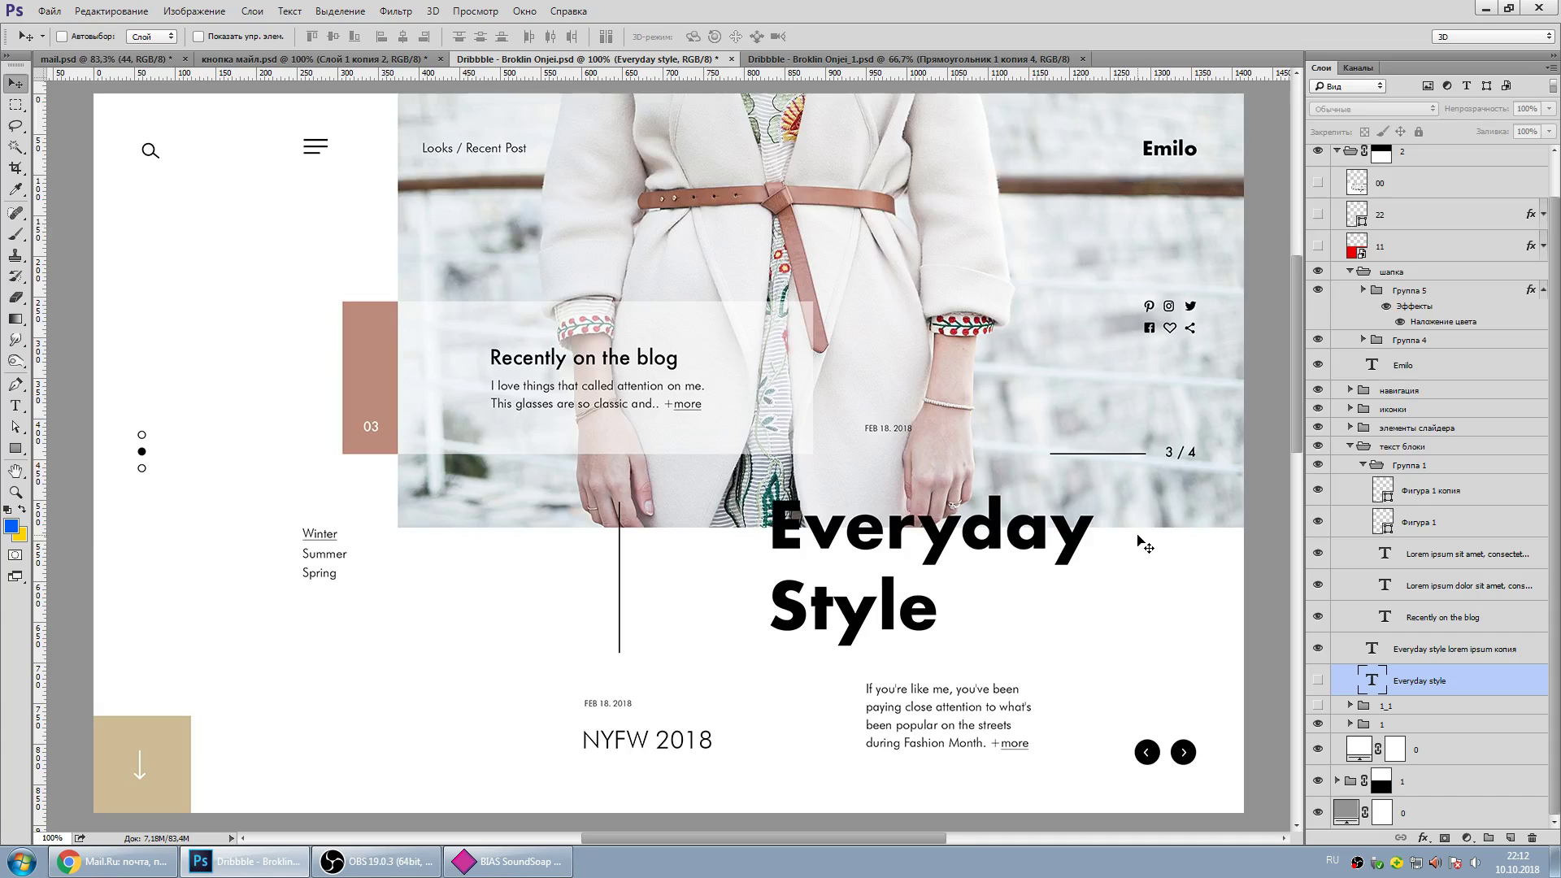
{"action": "left_click_drag", "start_coordinate": [1301, 427], "coordinate": [1293, 623]}
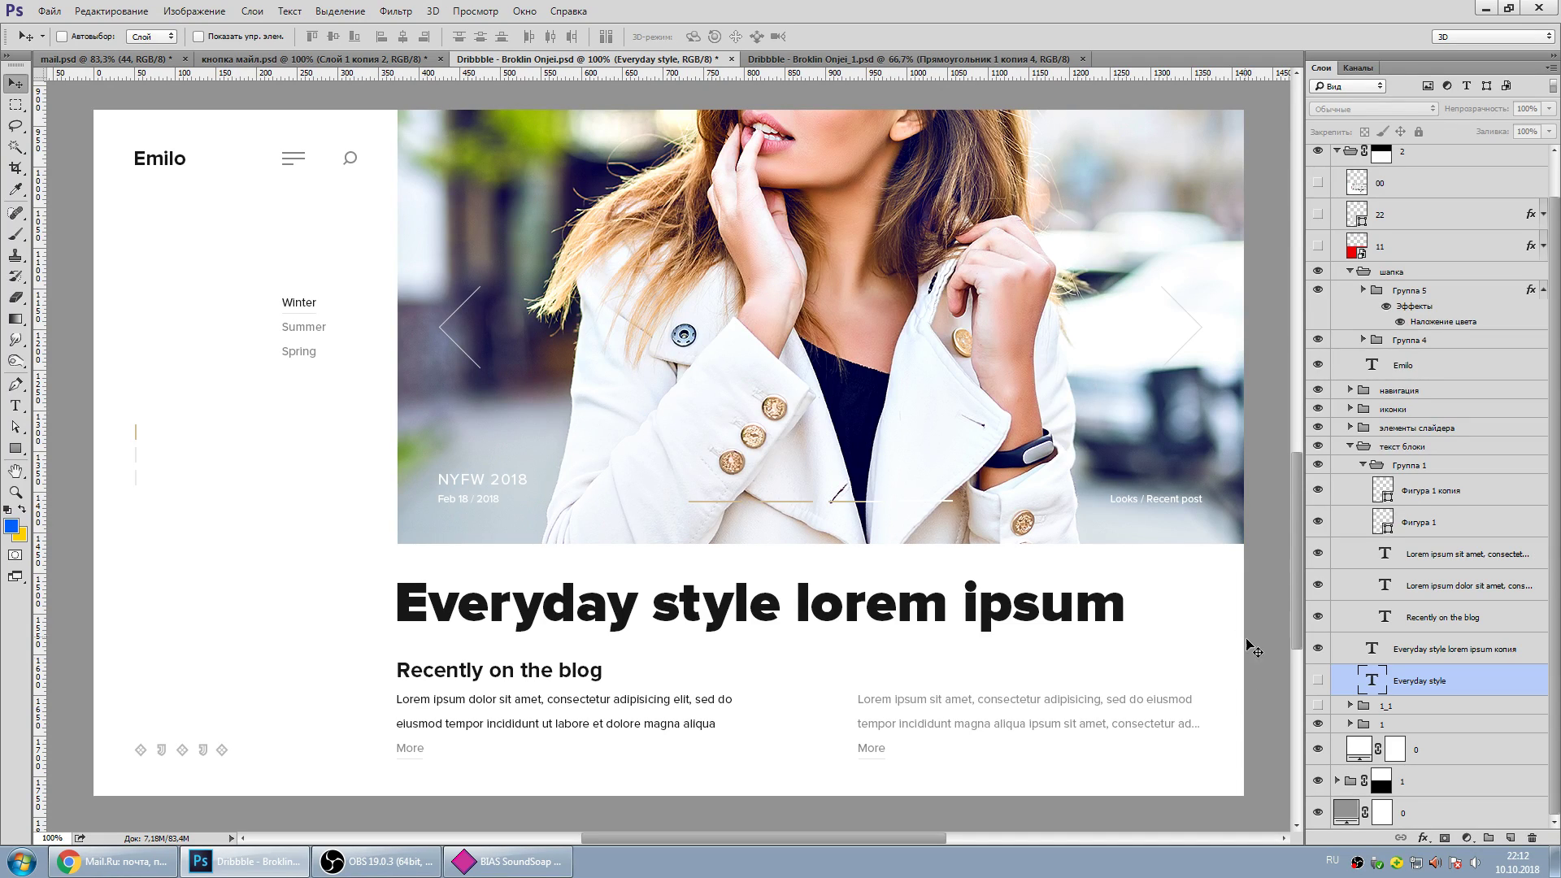
Switch to the кнопка майл.psd button file and set the view to 100% actual size.
{"action": "left_click", "coordinate": [319, 59]}
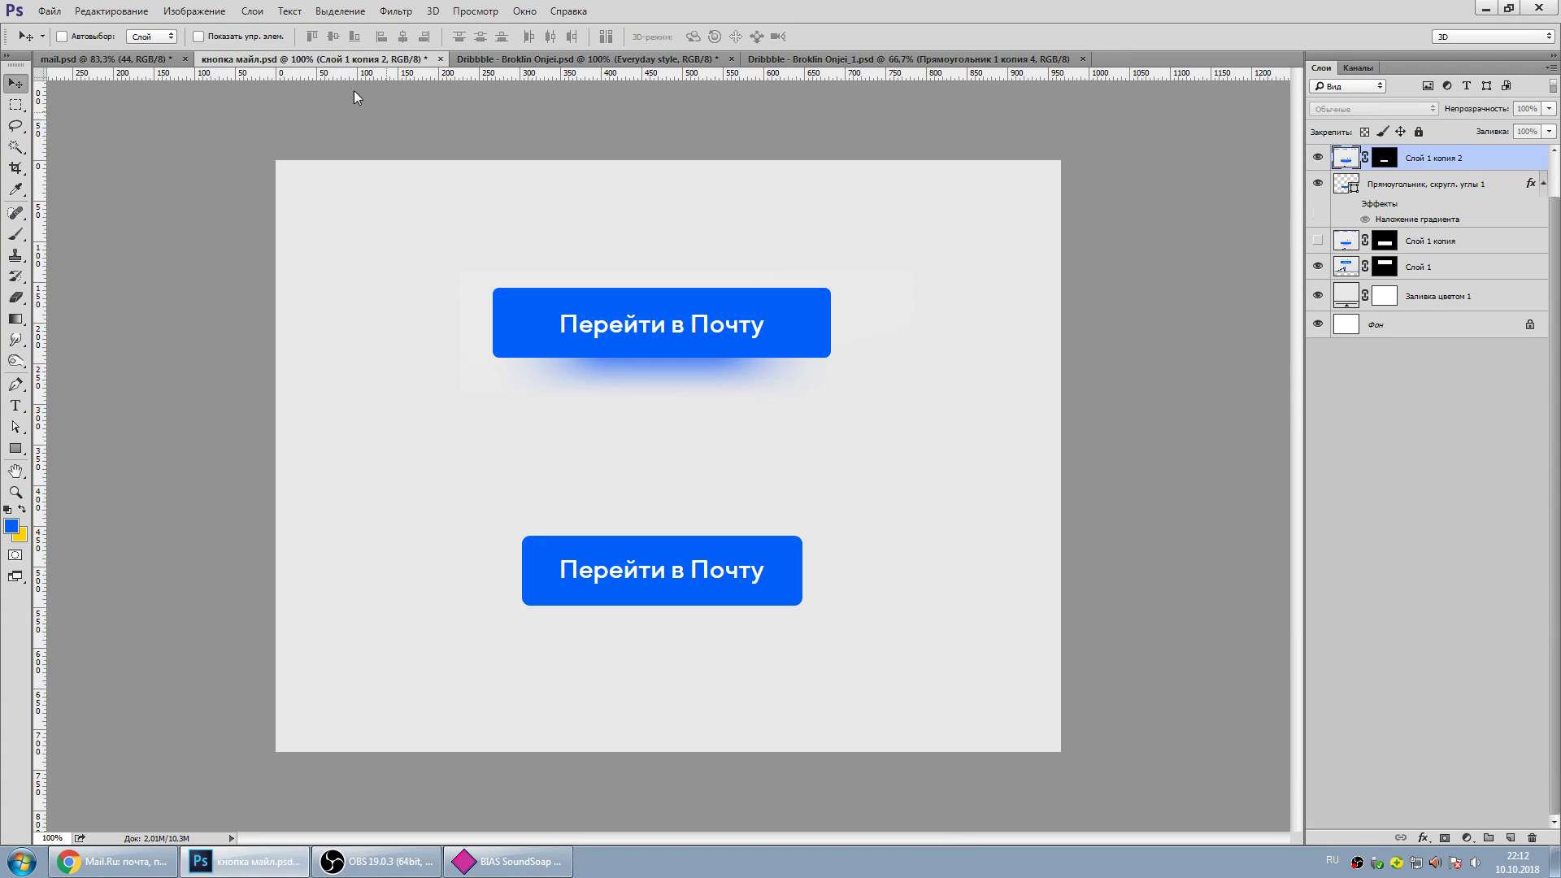
{"action": "left_click", "coordinate": [14, 492]}
{"action": "right_click", "coordinate": [680, 452]}
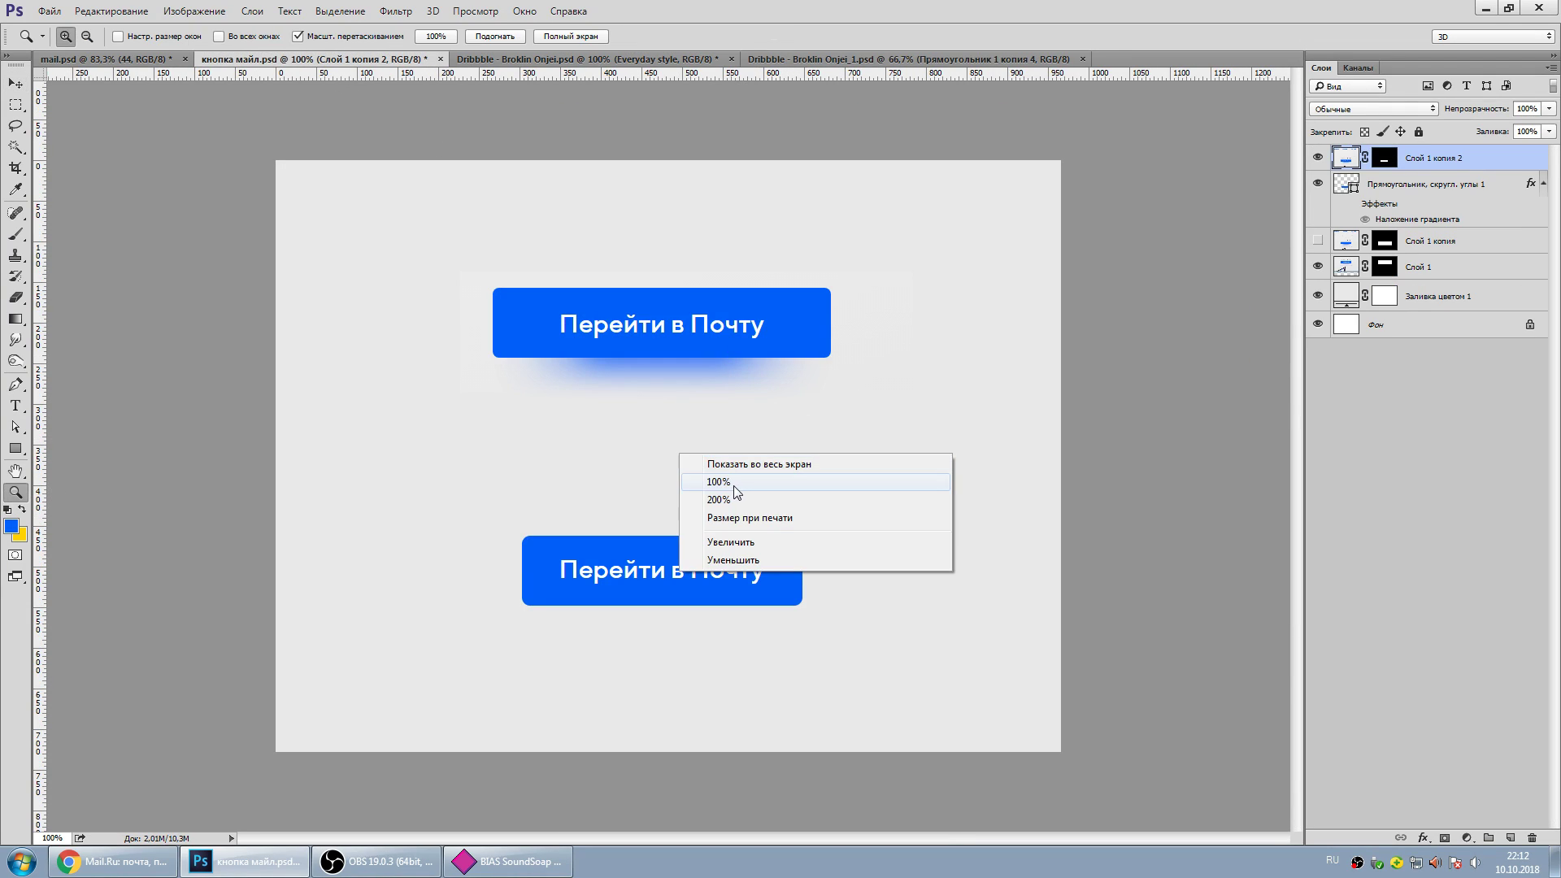
{"action": "left_click", "coordinate": [720, 497]}
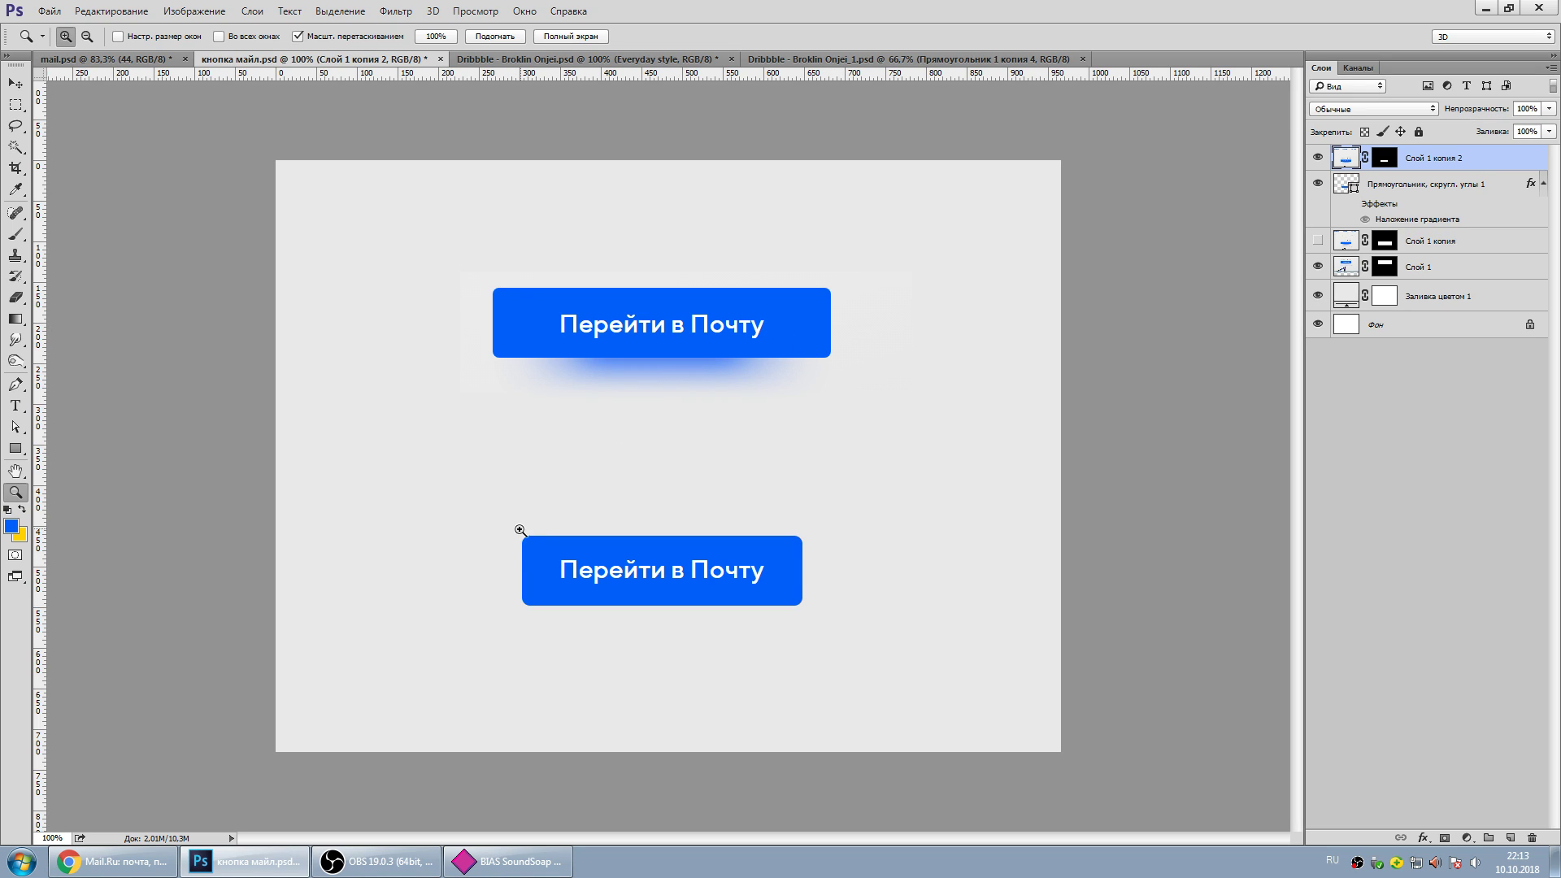
Briefly check the mail.psd layout, then return to the button file.
{"action": "left_click", "coordinate": [147, 59]}
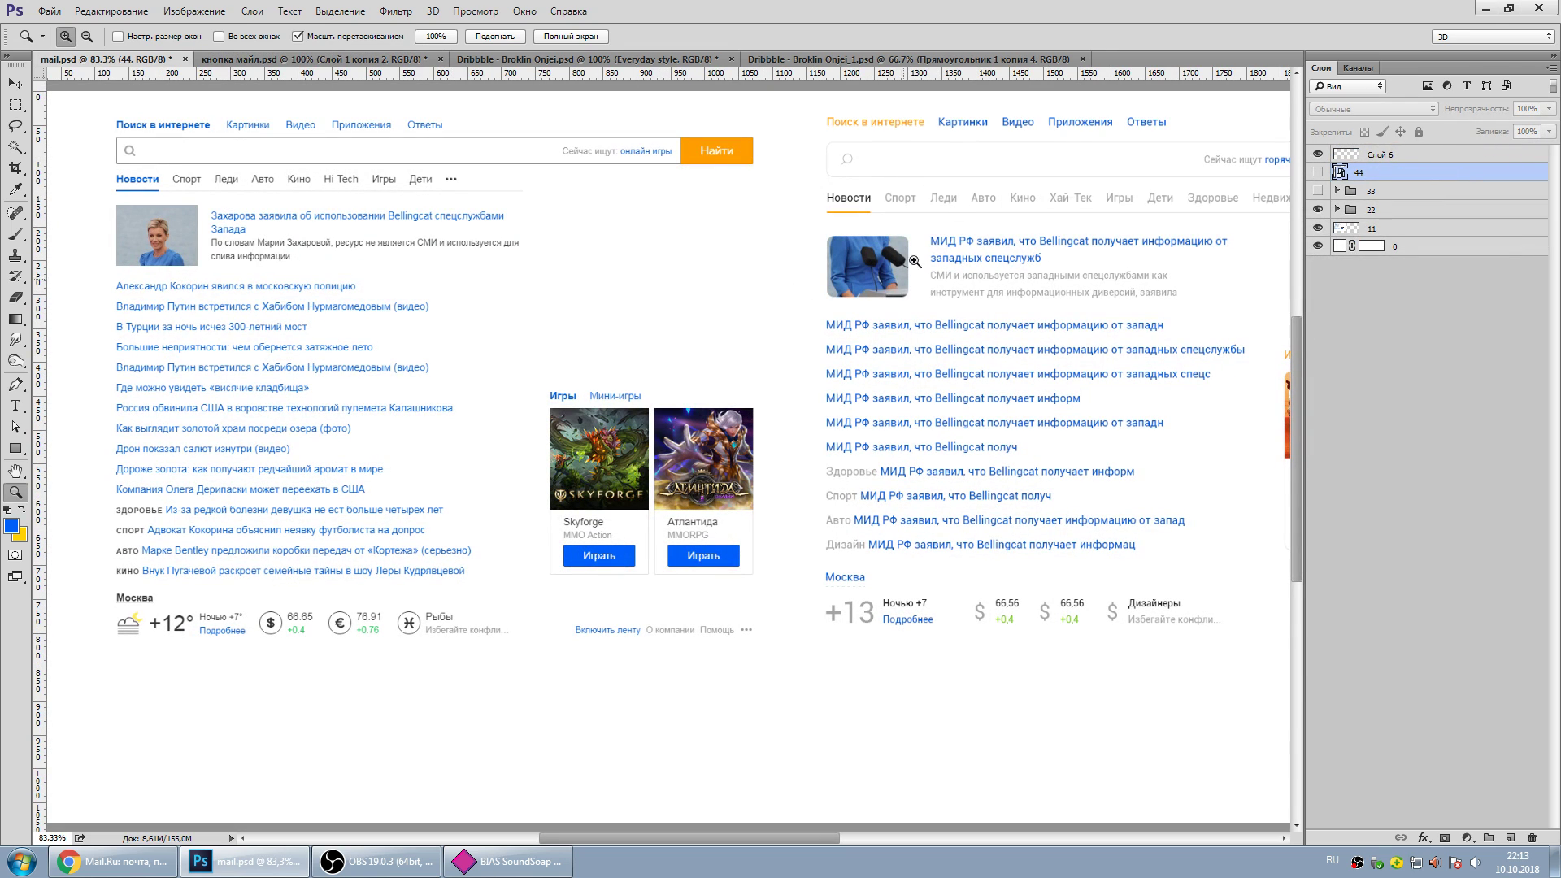
{"action": "left_click_drag", "start_coordinate": [756, 837], "coordinate": [870, 837]}
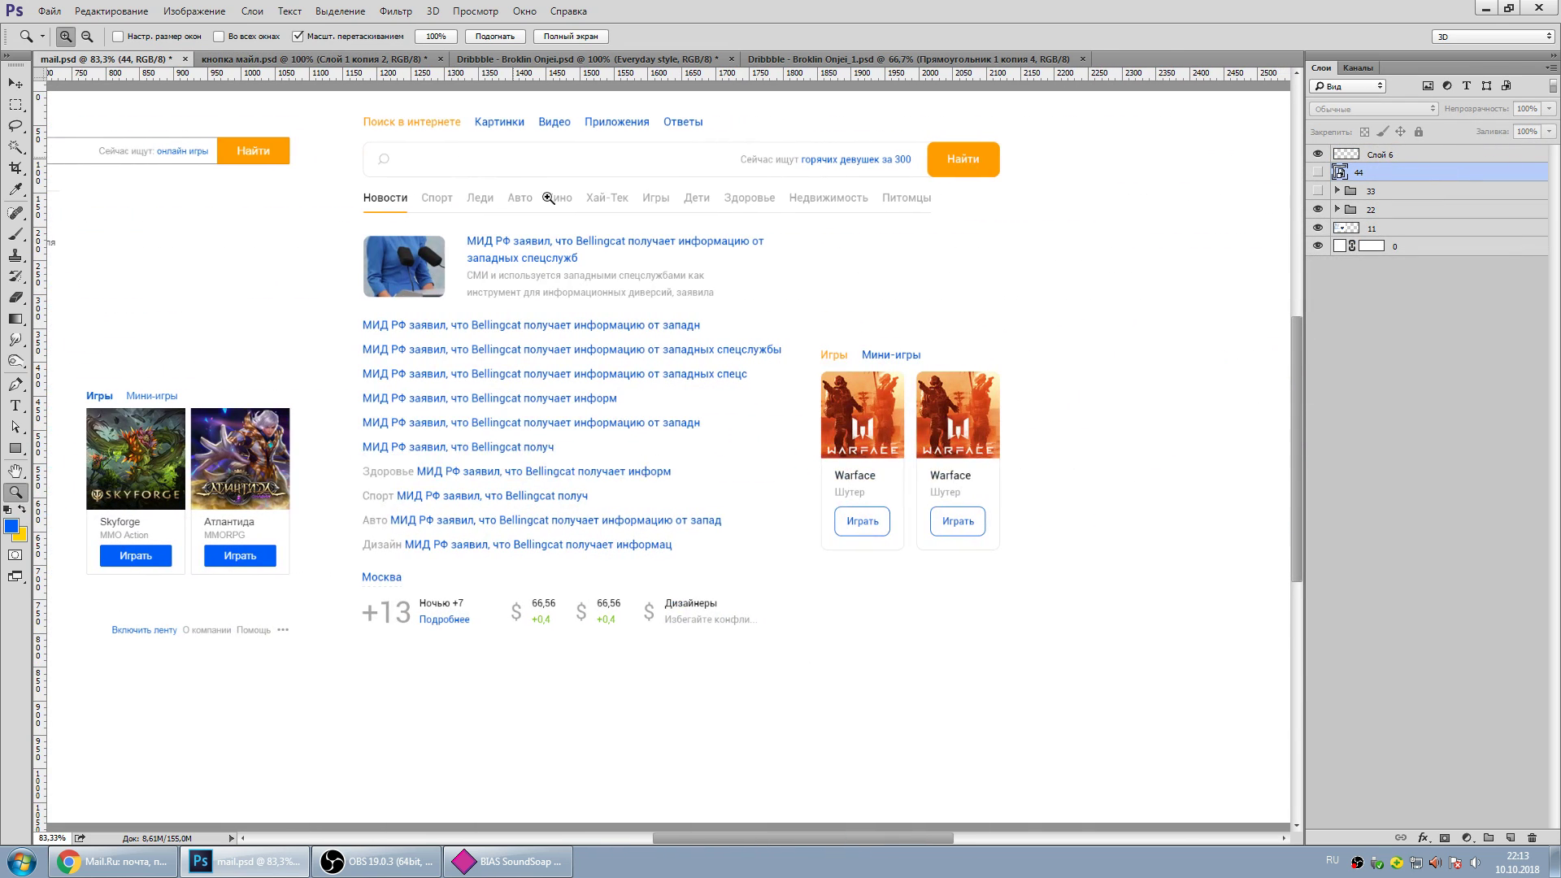
{"action": "left_click", "coordinate": [373, 60]}
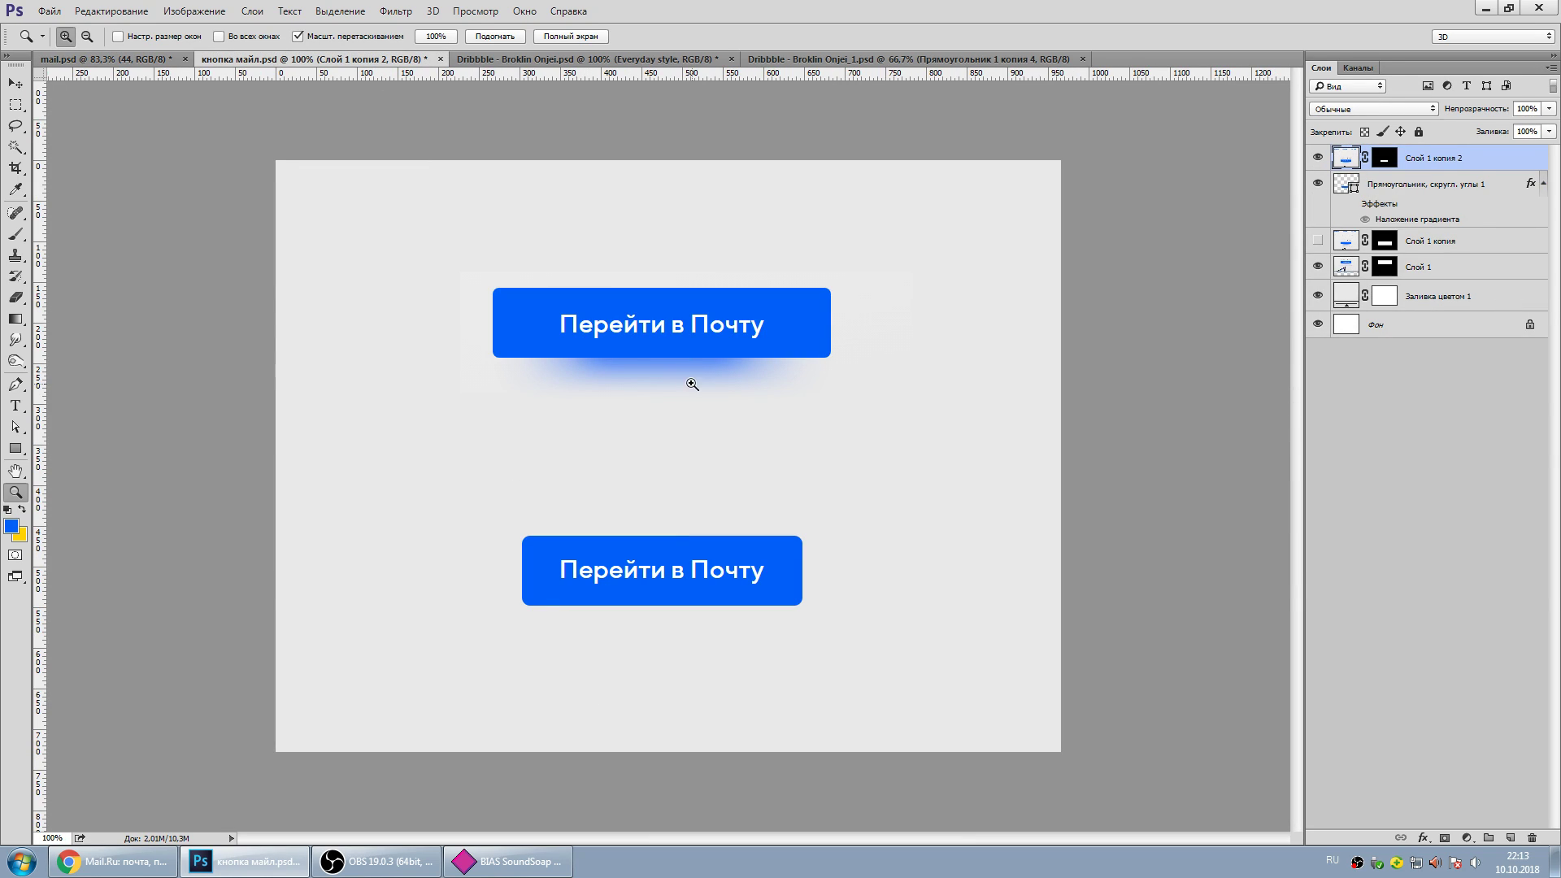
Zoom in on the upper glowing button, then reset the view to 100%.
{"action": "left_click", "coordinate": [663, 374]}
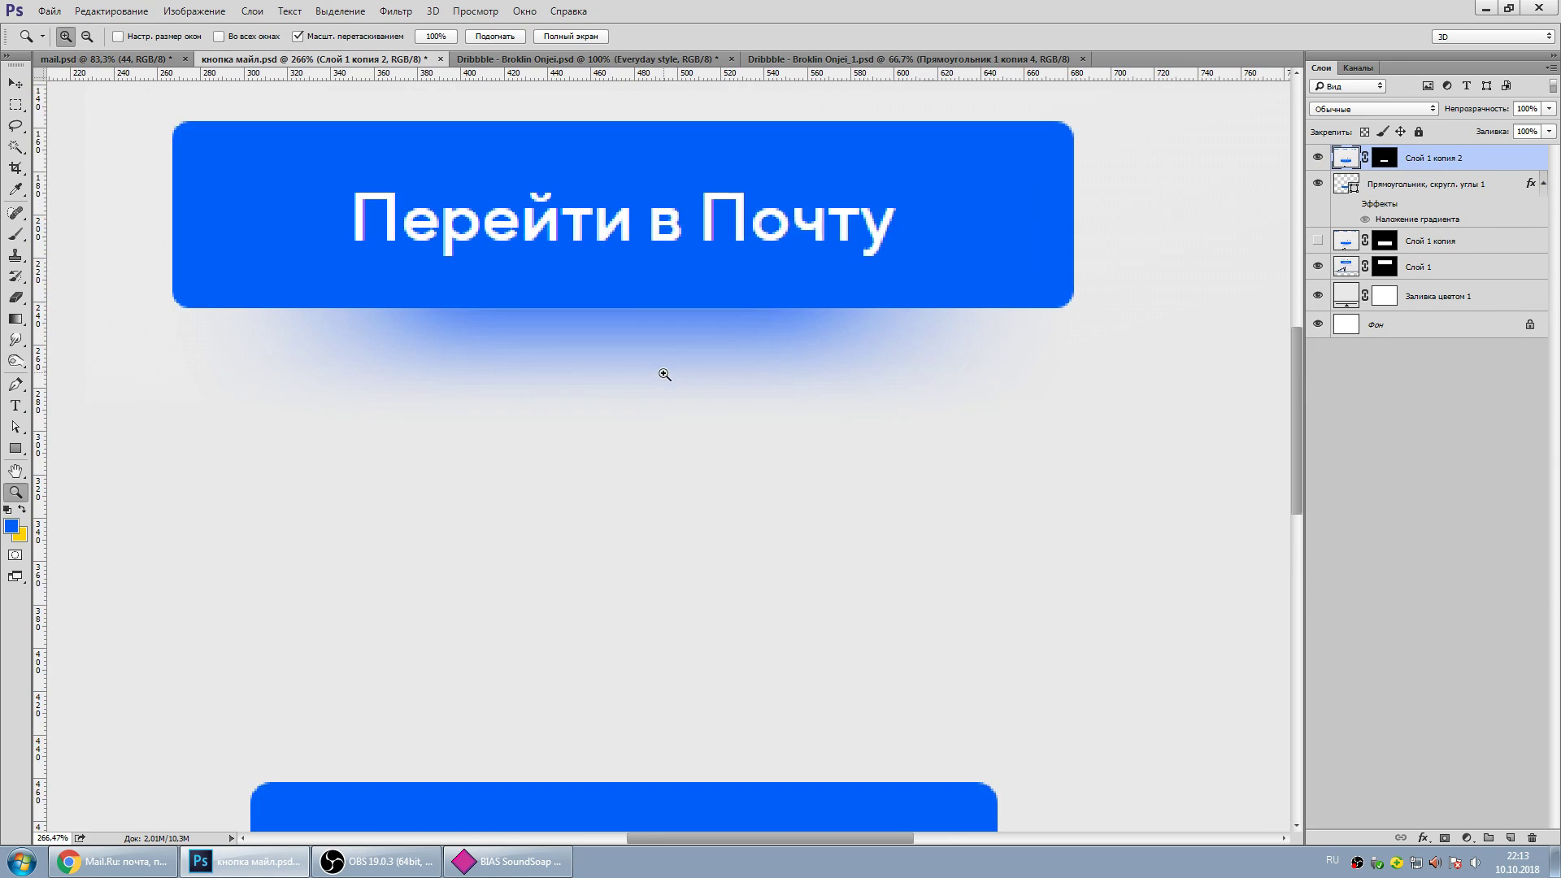
{"action": "right_click", "coordinate": [658, 380]}
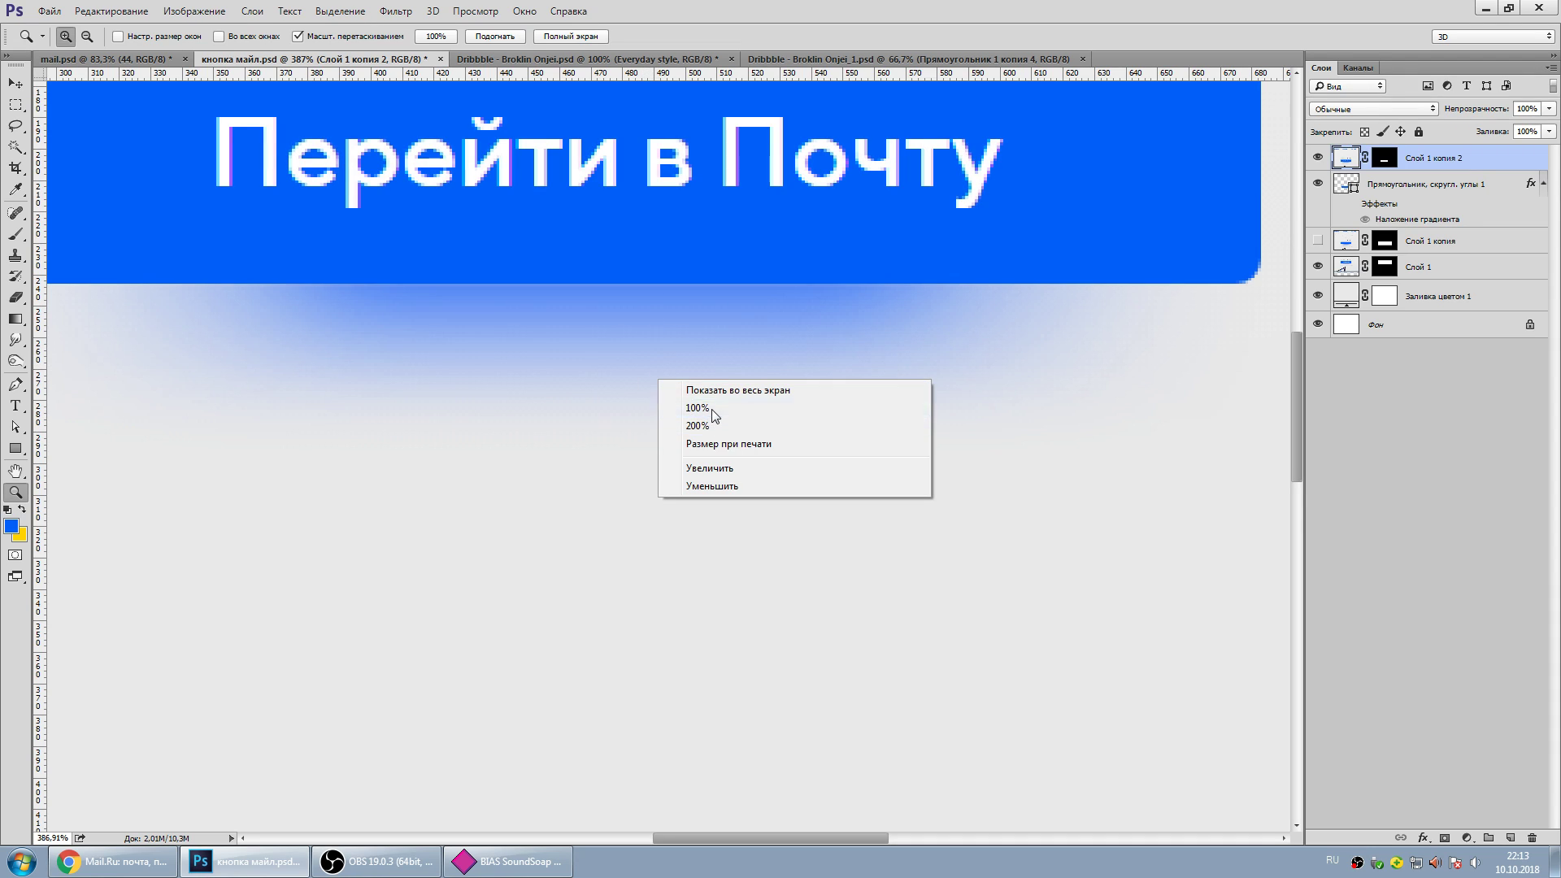
{"action": "left_click", "coordinate": [699, 408]}
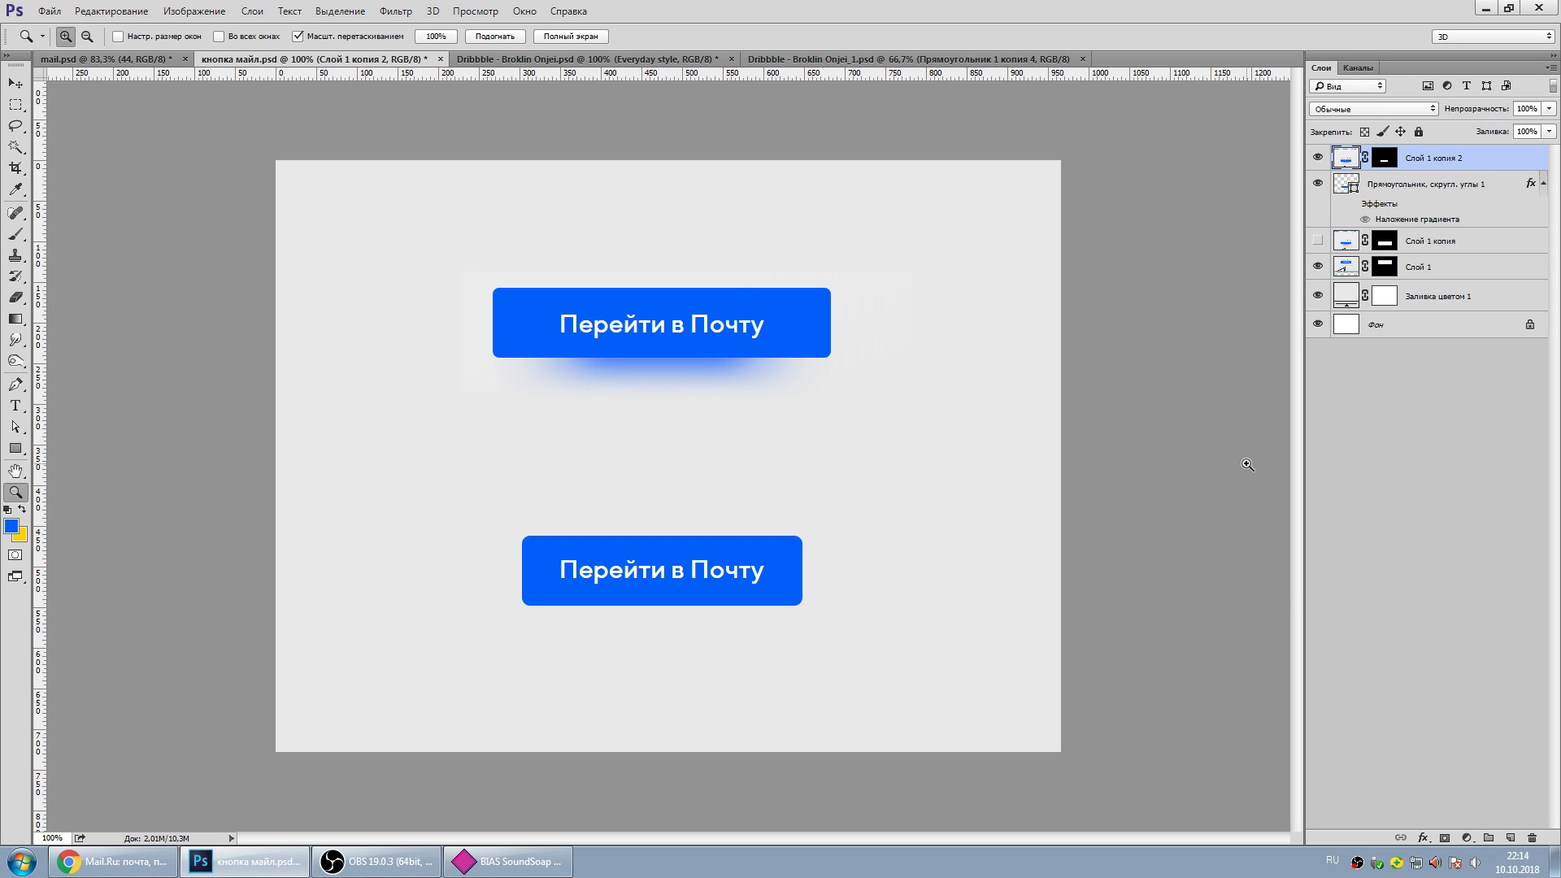
Switch to mail.psd and adjust the view to fit both the Skyforge and Warface pages.
{"action": "left_click", "coordinate": [138, 63]}
{"action": "scroll", "coordinate": [465, 349], "scroll_direction": "down", "scroll_amount": 3}
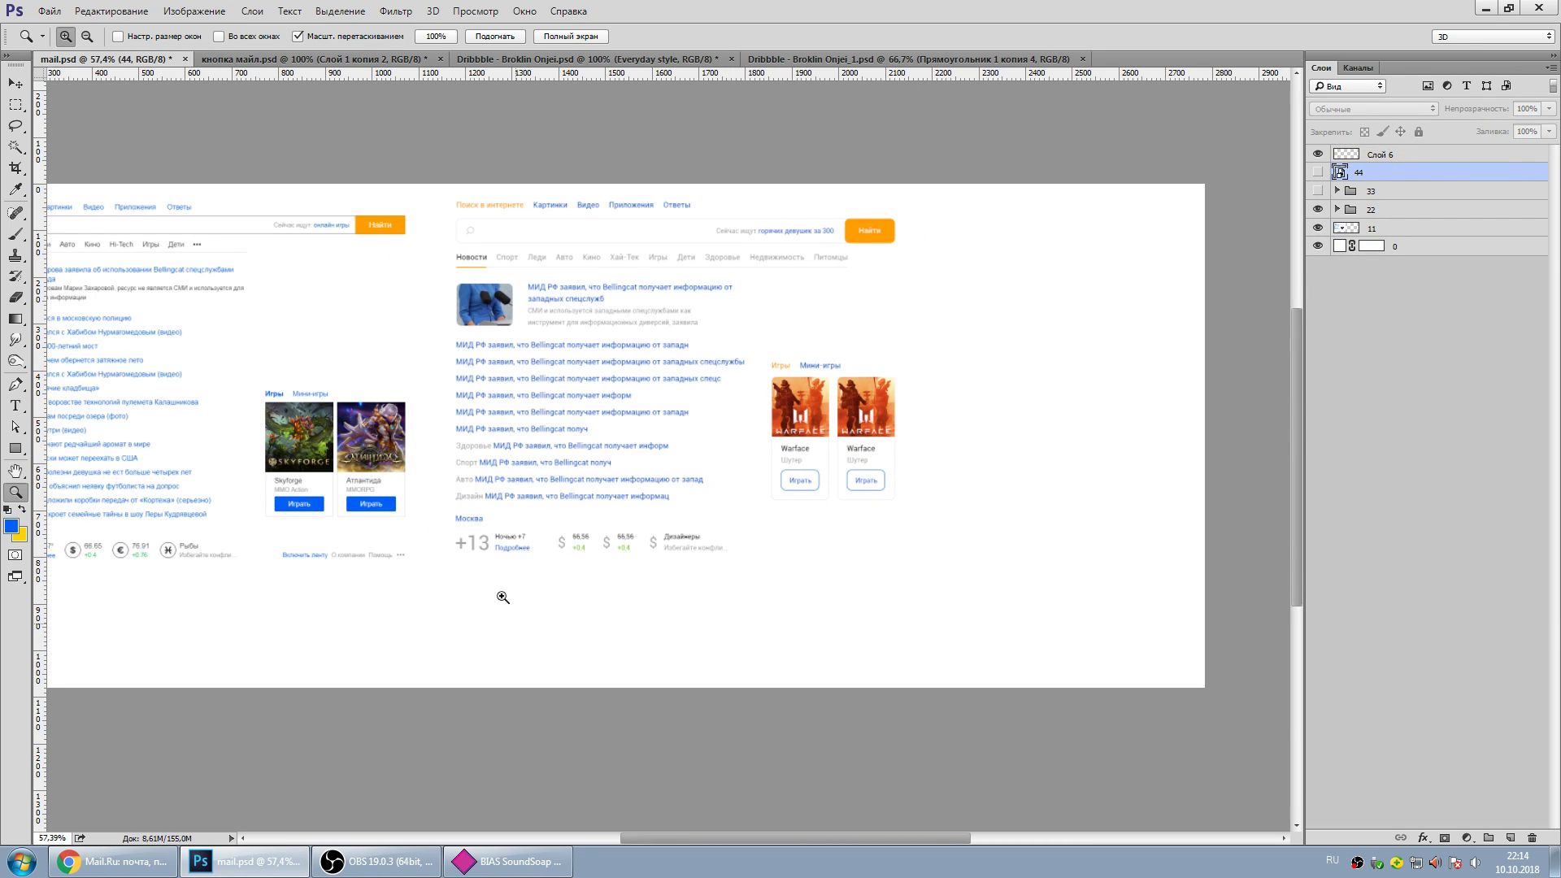
{"action": "mouse_move", "coordinate": [700, 840]}
{"action": "left_mouse_down"}
{"action": "mouse_move", "coordinate": [665, 837]}
{"action": "mouse_move", "coordinate": [718, 839]}
{"action": "left_mouse_up"}
{"action": "scroll", "coordinate": [665, 833], "scroll_direction": "up", "scroll_amount": 1}
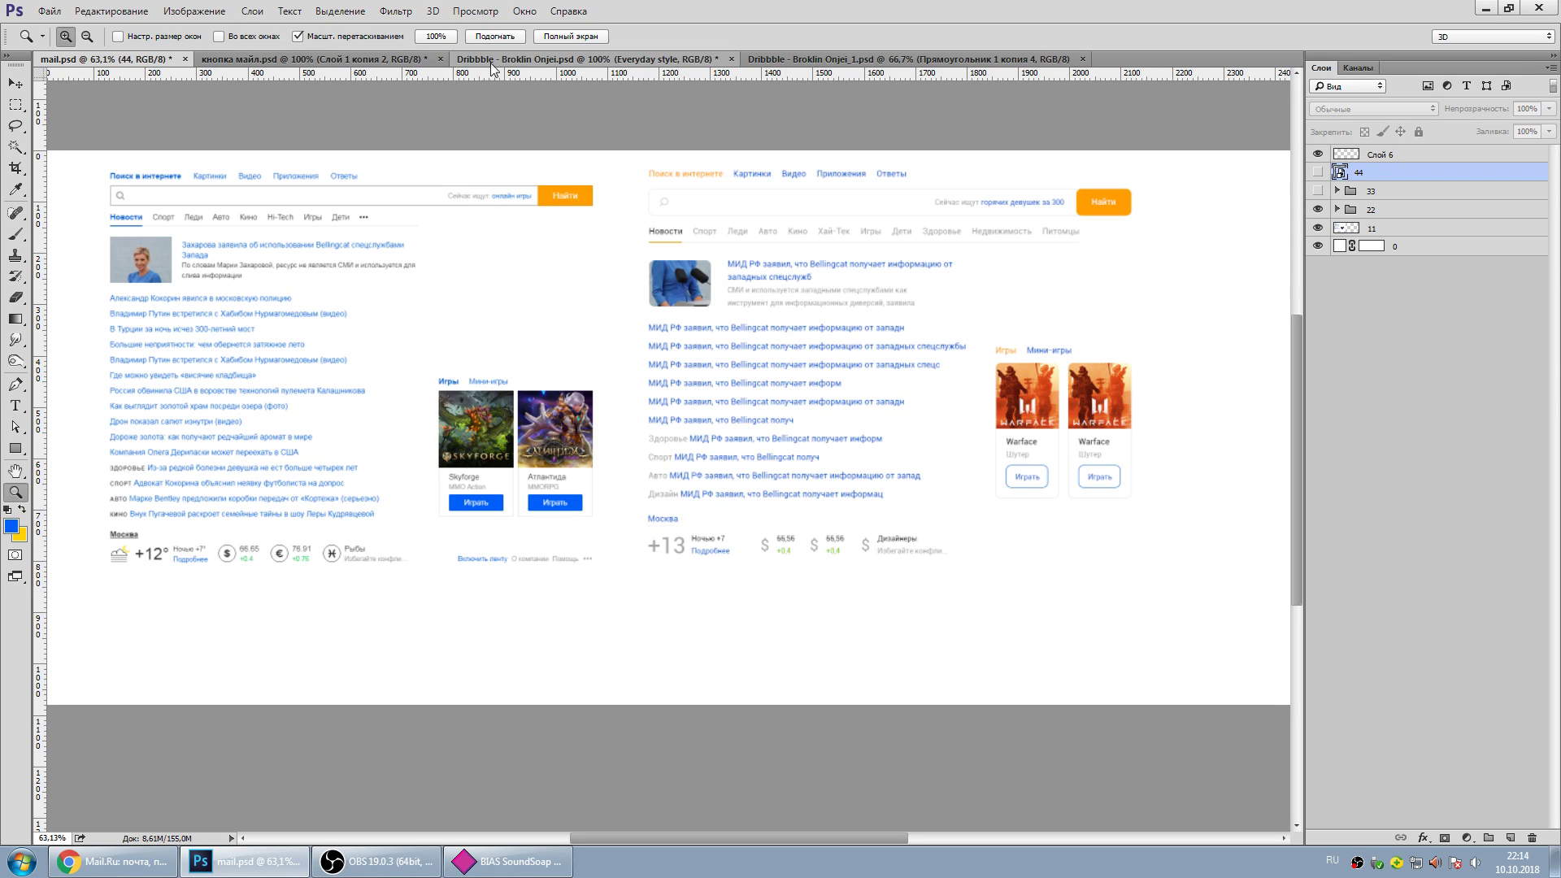
Return to the Dribbble blog file and scroll to the Emilo hero with the white-coat photo.
{"action": "left_click", "coordinate": [525, 60]}
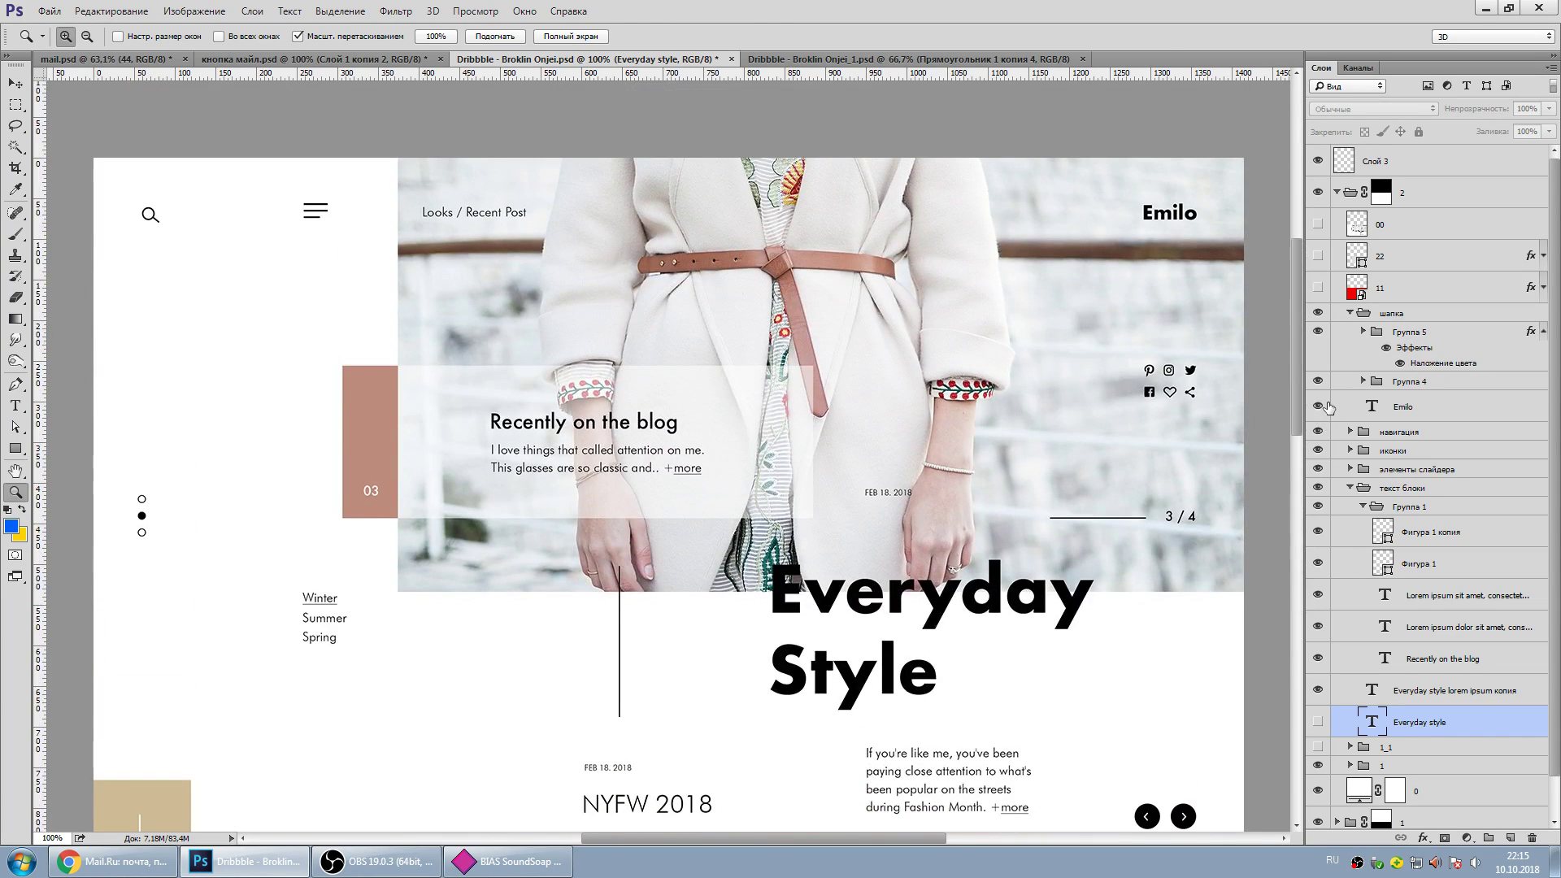
{"action": "left_click_drag", "start_coordinate": [1329, 406], "coordinate": [1332, 618]}
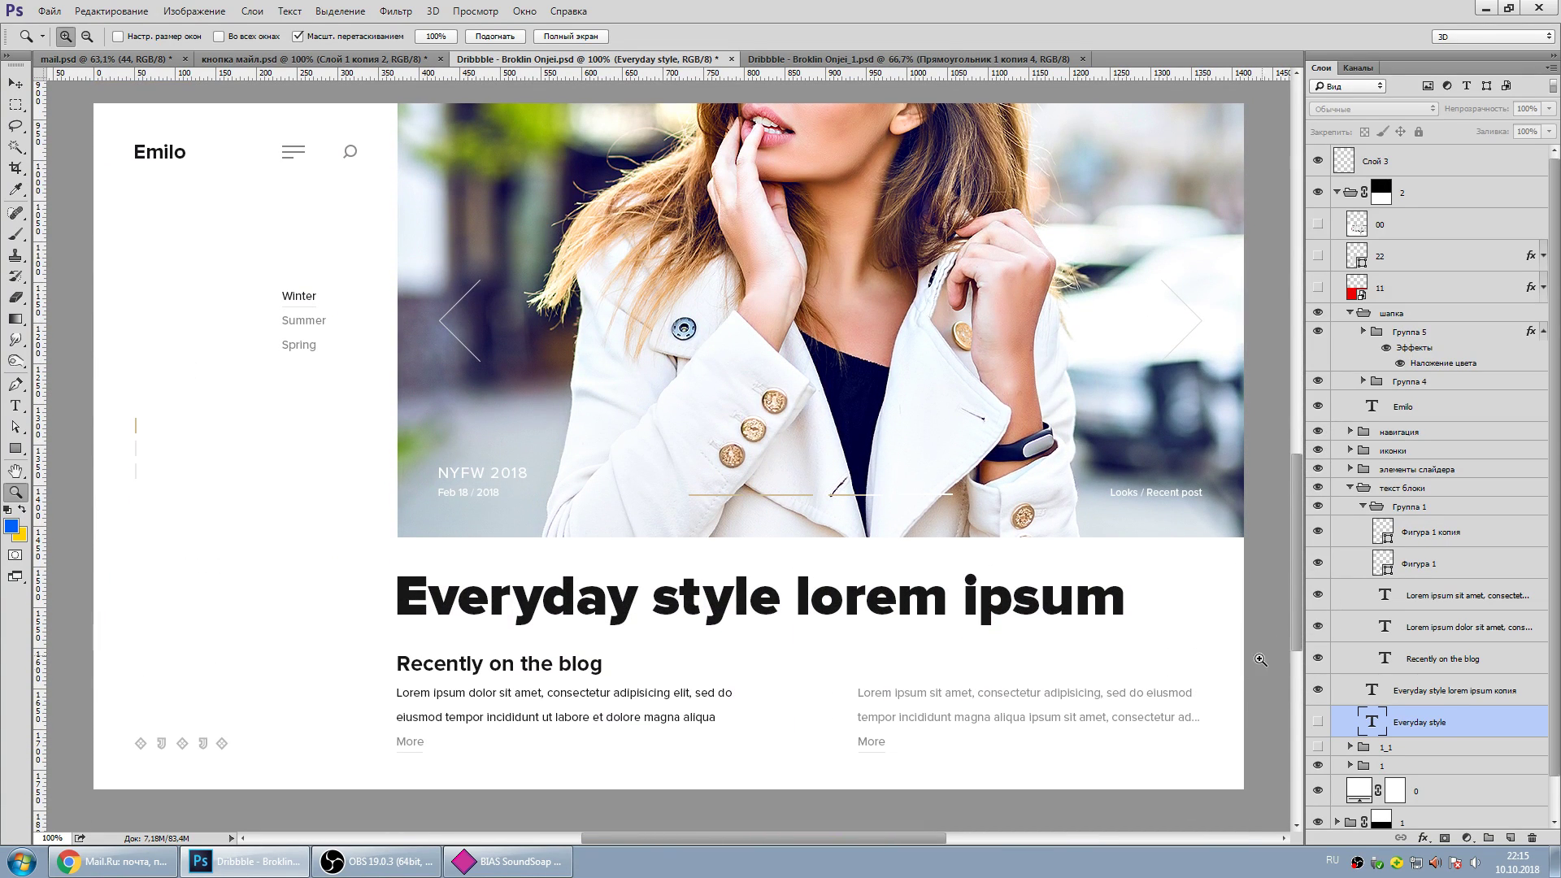
{"action": "left_click_drag", "start_coordinate": [1300, 626], "coordinate": [1299, 621]}
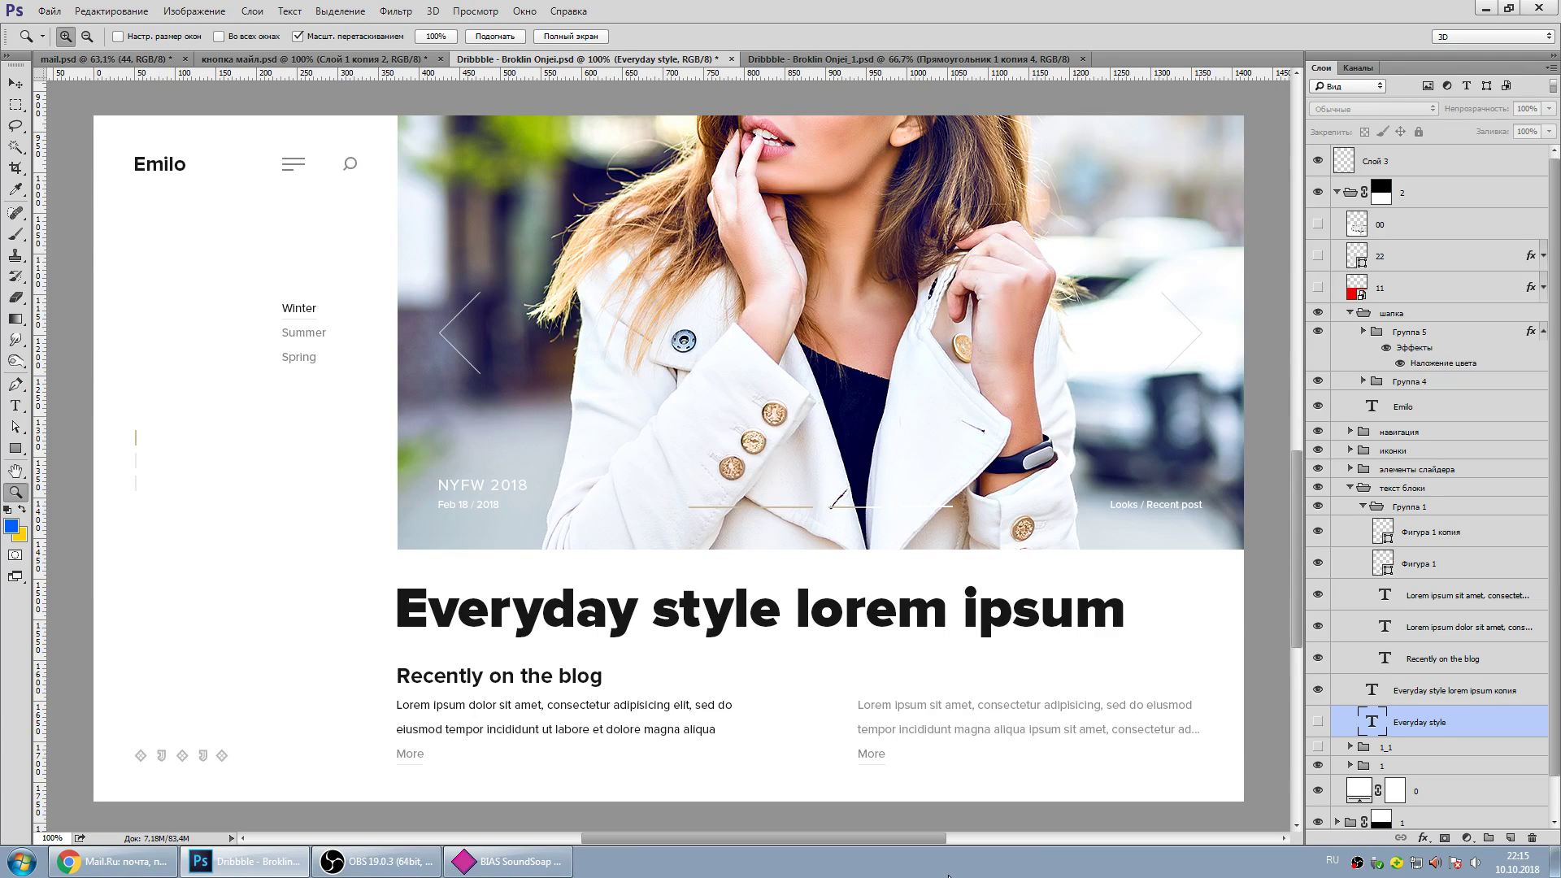